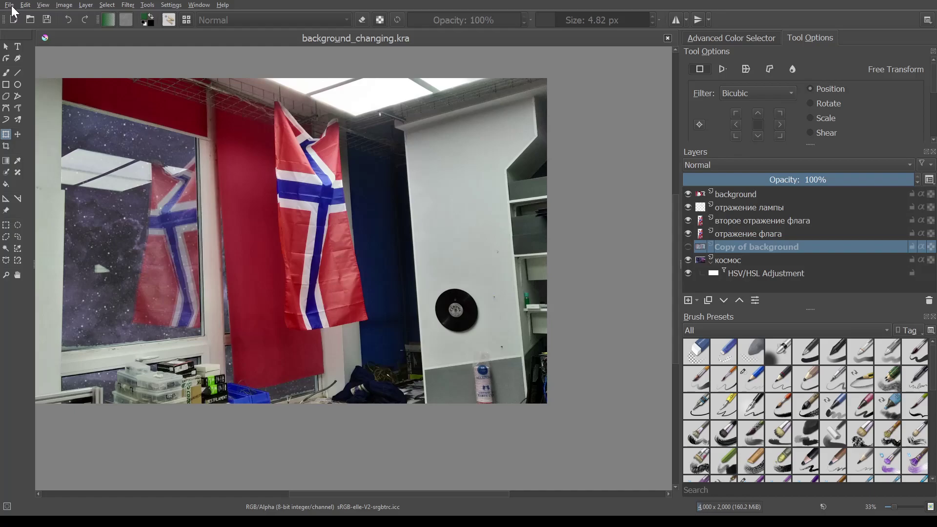
Open the transparent astronaut cut-out космонавт.png in a new tab.
{"action": "key", "text": "alt"}
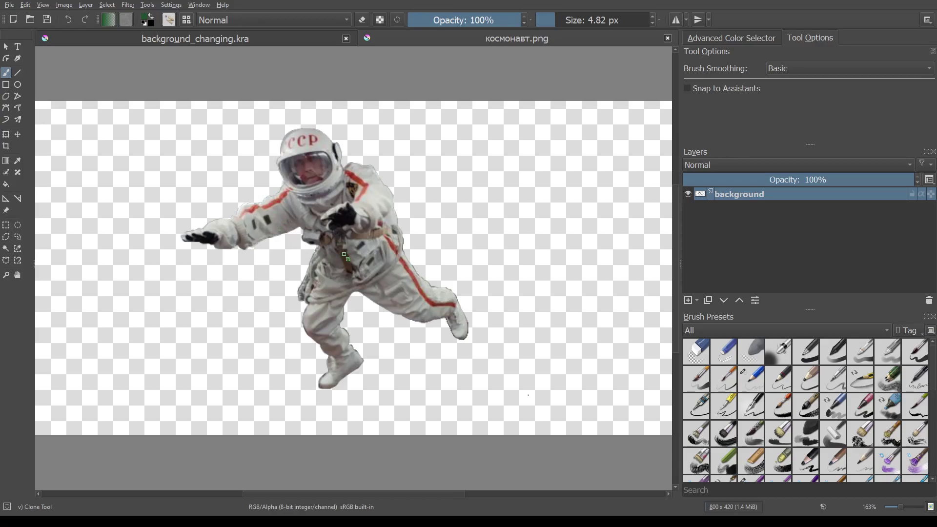
Rename the astronaut image's background layer to космонавт.
{"action": "left_click", "coordinate": [5, 47]}
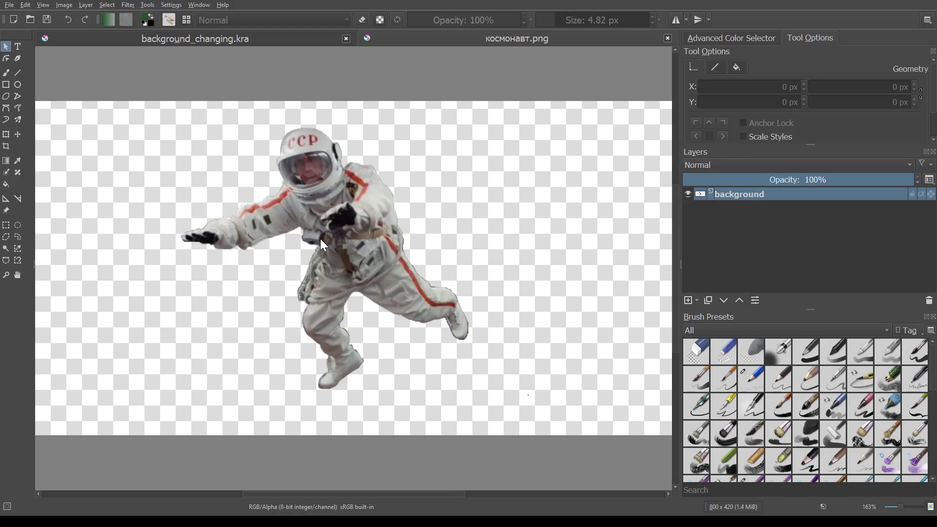
{"action": "double_click", "coordinate": [739, 193]}
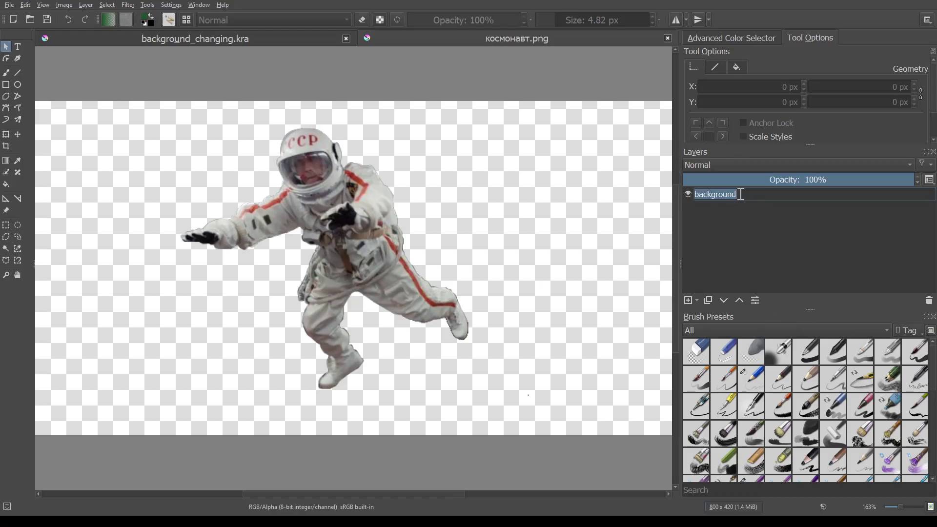
{"action": "key", "text": "BackSpace"}
{"action": "type", "text": "космон"}
{"action": "type", "text": "авт"}
{"action": "key", "text": "Return"}
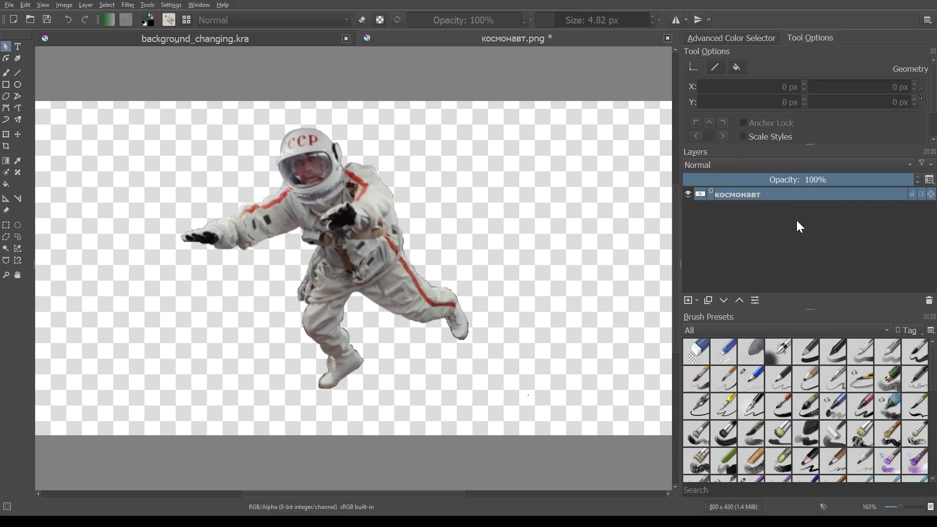
Paste the astronaut into background_changing.kra and raise its layer to the top of the stack.
{"action": "left_click", "coordinate": [198, 39]}
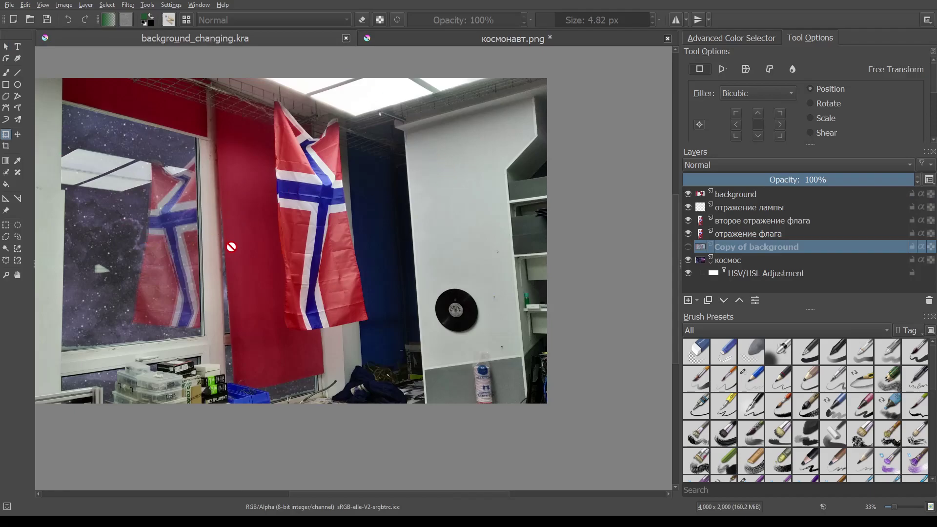
{"action": "key", "text": "ctrl+v"}
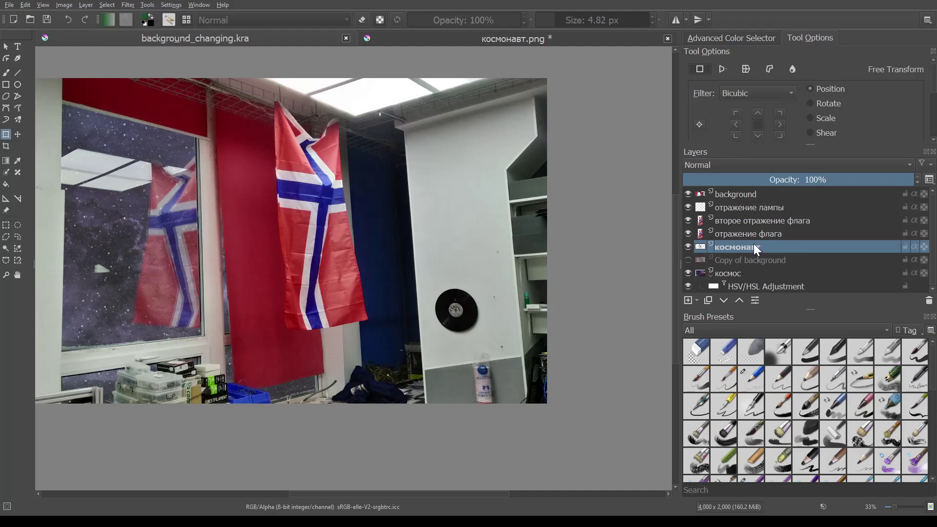
{"action": "left_click", "coordinate": [739, 299]}
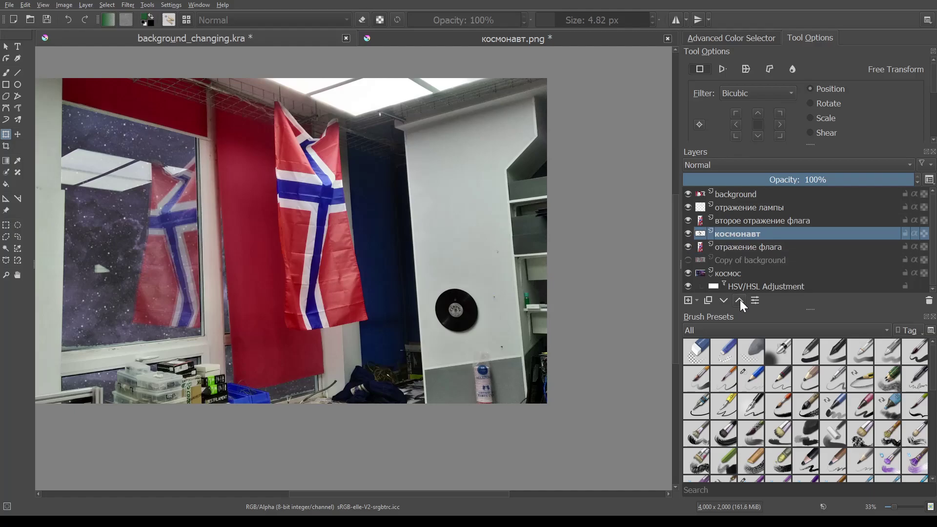
{"action": "left_click", "coordinate": [740, 299]}
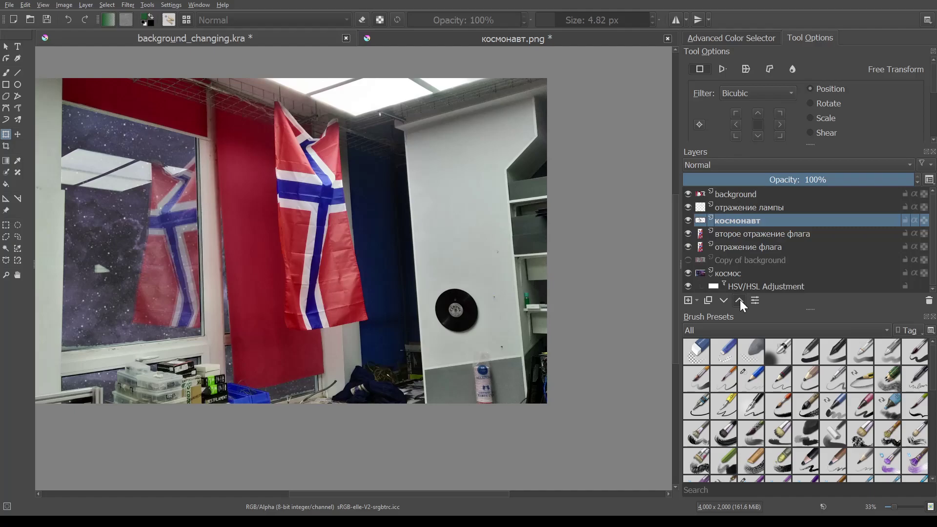
{"action": "left_click", "coordinate": [740, 299]}
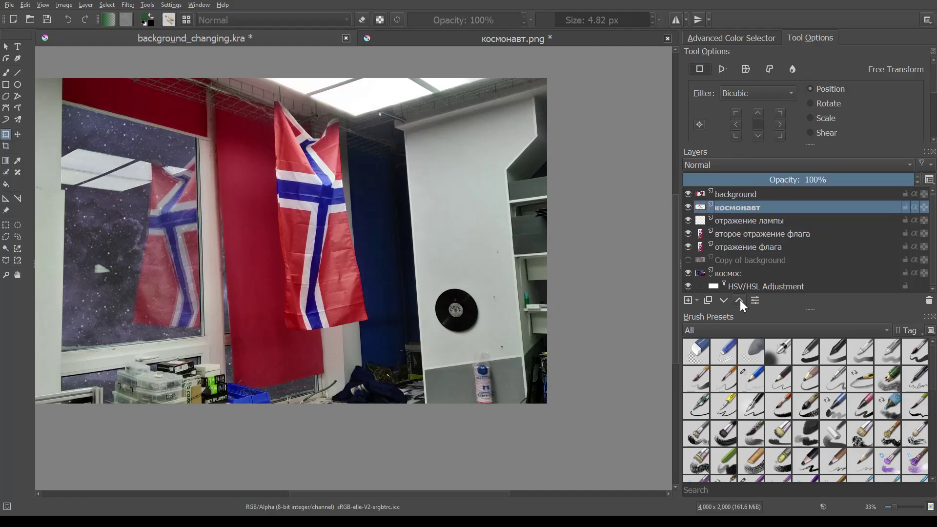
{"action": "left_click", "coordinate": [739, 300]}
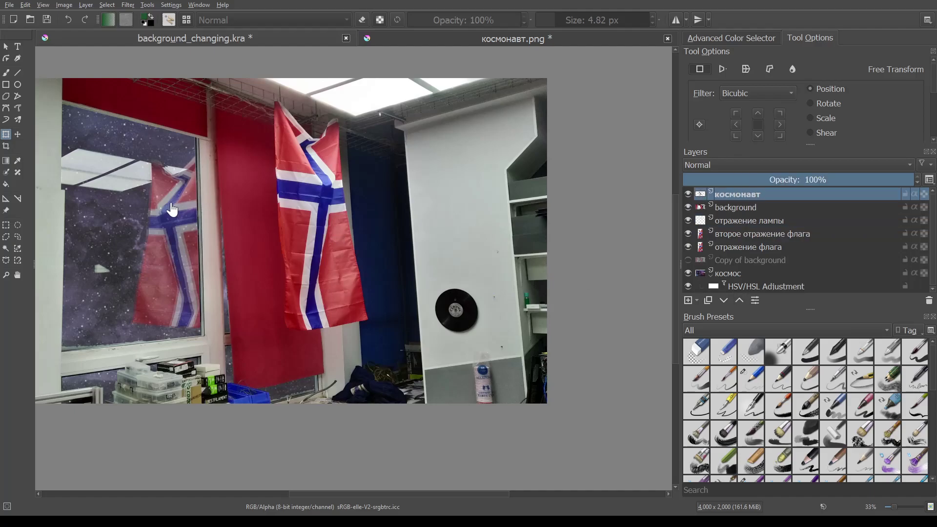
Recentre the room in view and lower космонавт just beneath the background layer.
{"action": "scroll", "coordinate": [172, 210], "scroll_direction": "up", "scroll_amount": 1}
{"action": "scroll", "coordinate": [172, 210], "scroll_direction": "down", "scroll_amount": 3}
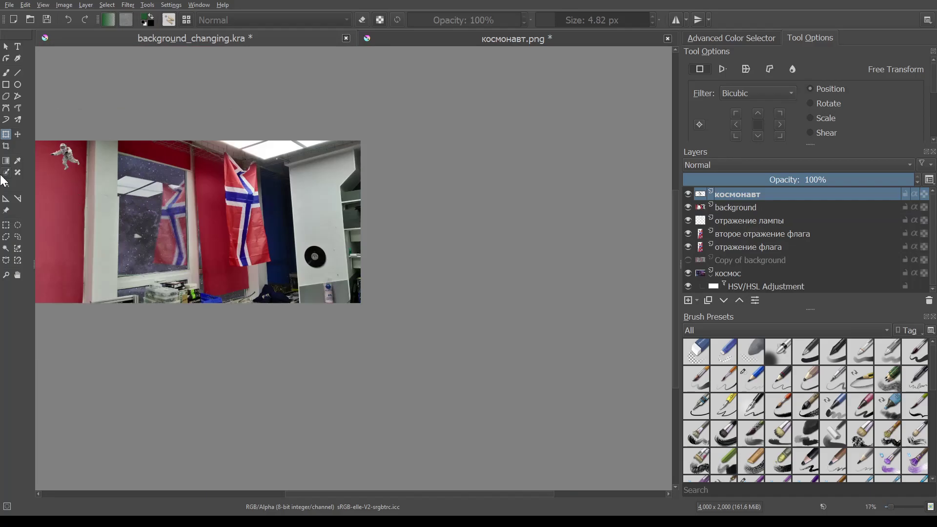
{"action": "left_click_drag", "start_coordinate": [61, 188], "coordinate": [201, 215]}
{"action": "scroll", "coordinate": [202, 215], "scroll_direction": "up", "scroll_amount": 1}
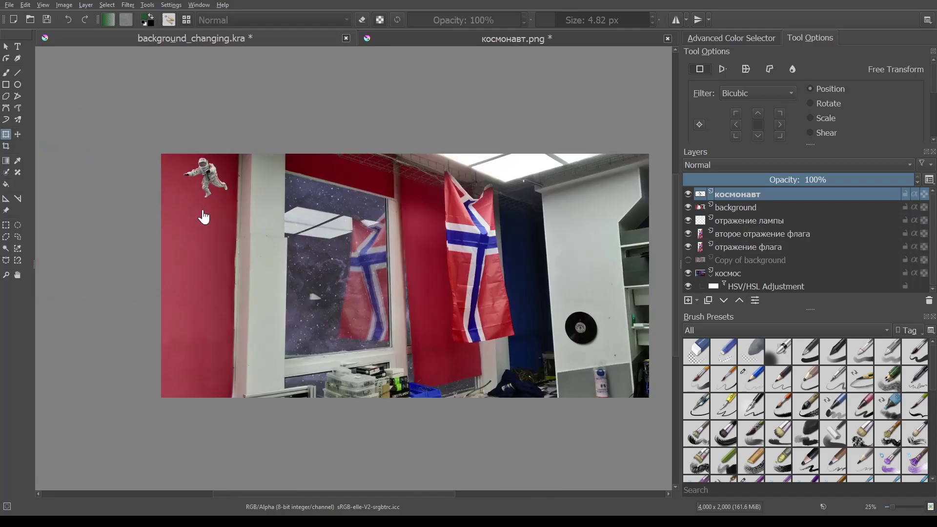
{"action": "scroll", "coordinate": [201, 216], "scroll_direction": "up", "scroll_amount": 1}
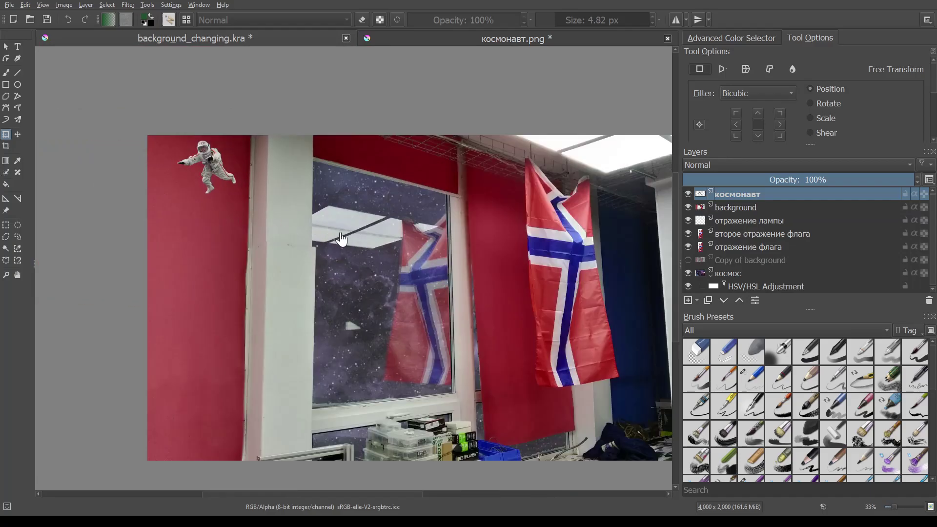
{"action": "left_click", "coordinate": [13, 133]}
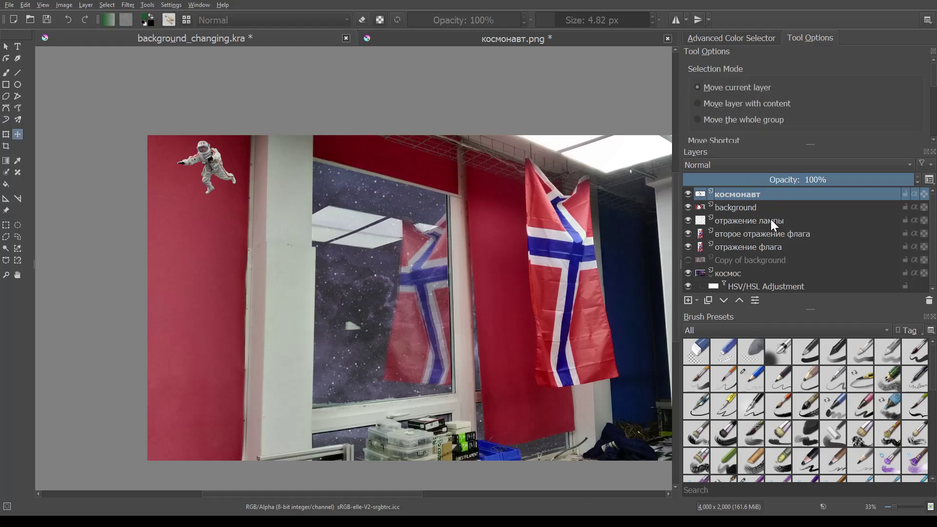
{"action": "left_click", "coordinate": [721, 299]}
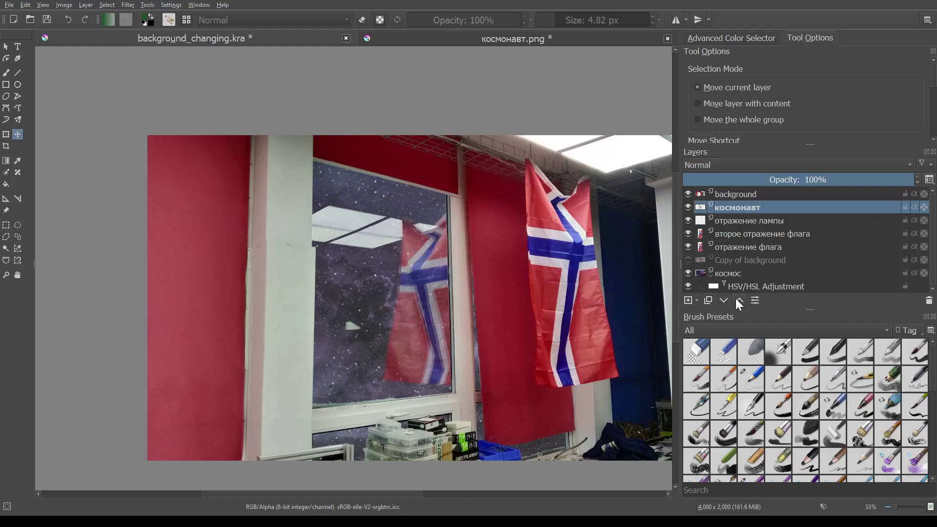
Drag the astronaut into the window and lower космонавт beneath all three reflection layers.
{"action": "left_click", "coordinate": [738, 299]}
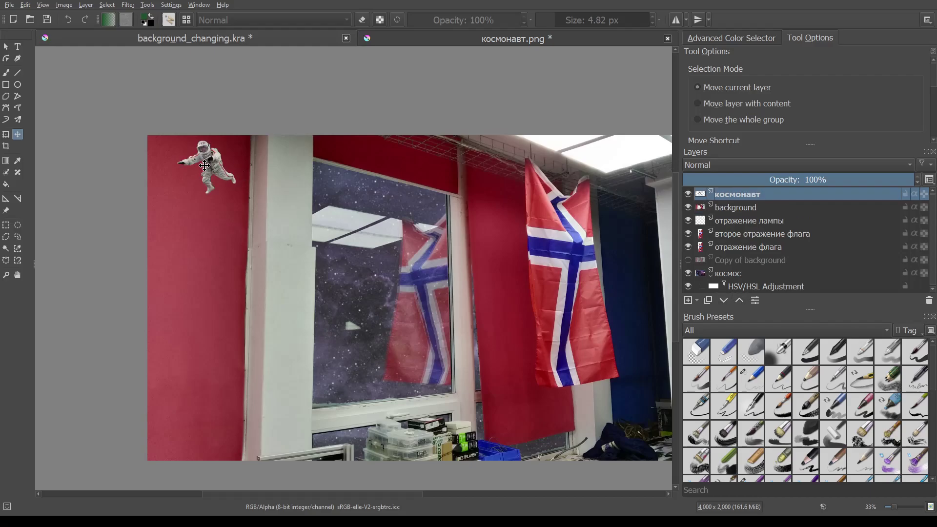
{"action": "left_click_drag", "start_coordinate": [201, 167], "coordinate": [343, 257]}
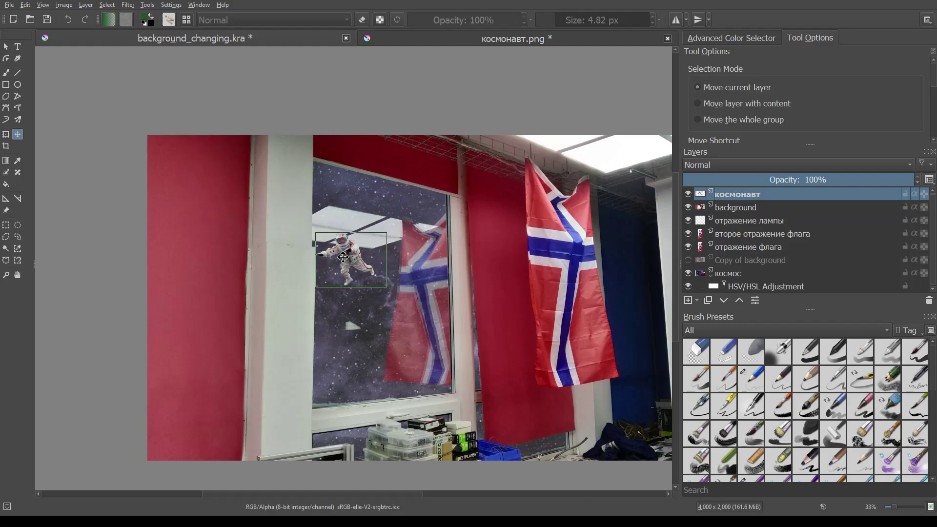
{"action": "left_click", "coordinate": [723, 301]}
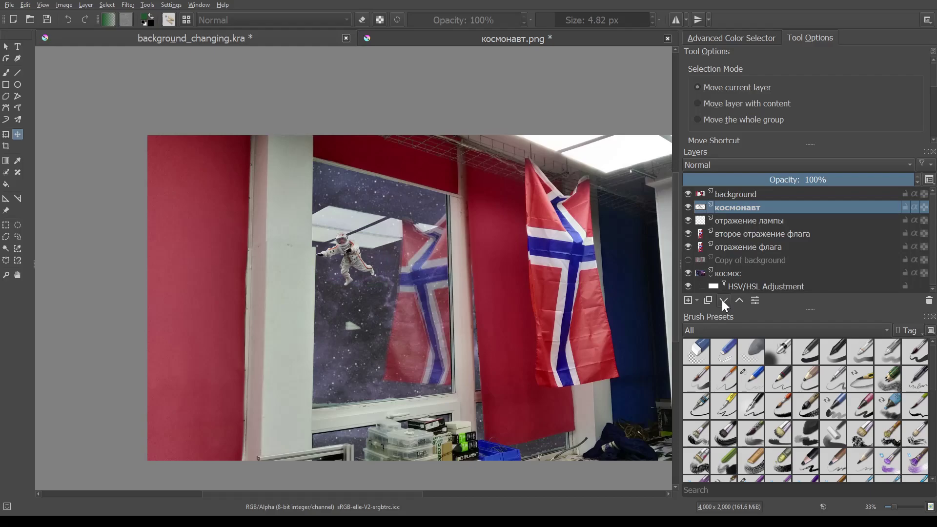
{"action": "left_click", "coordinate": [723, 300]}
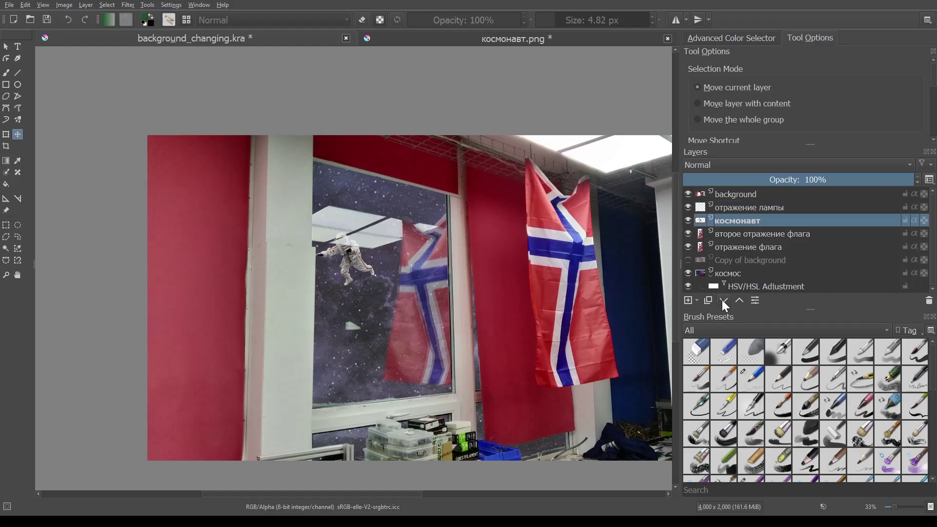
{"action": "left_click", "coordinate": [722, 300]}
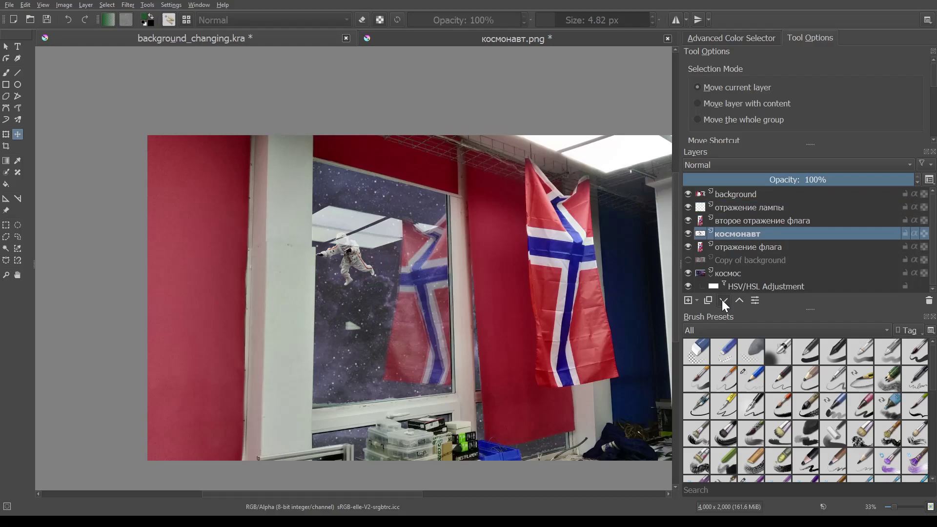
{"action": "left_click", "coordinate": [722, 300]}
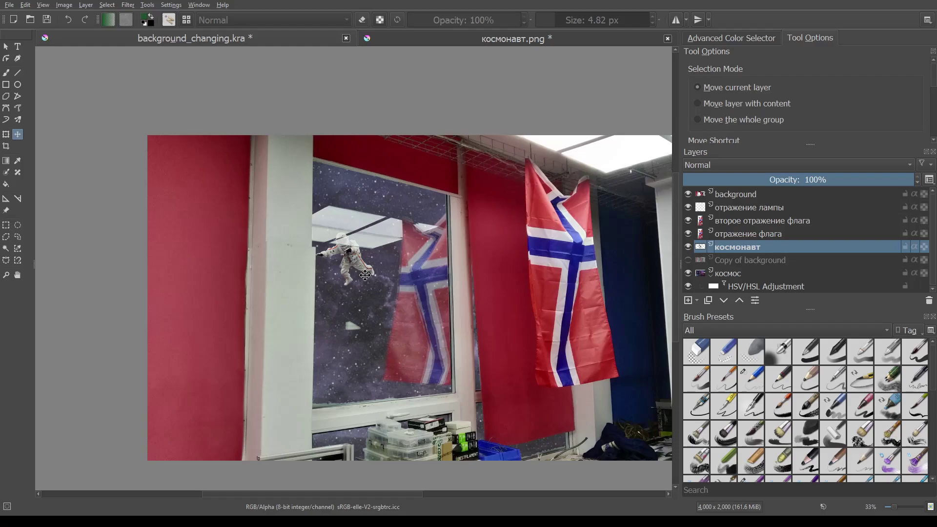
{"action": "scroll", "coordinate": [361, 273], "scroll_direction": "up", "scroll_amount": 1}
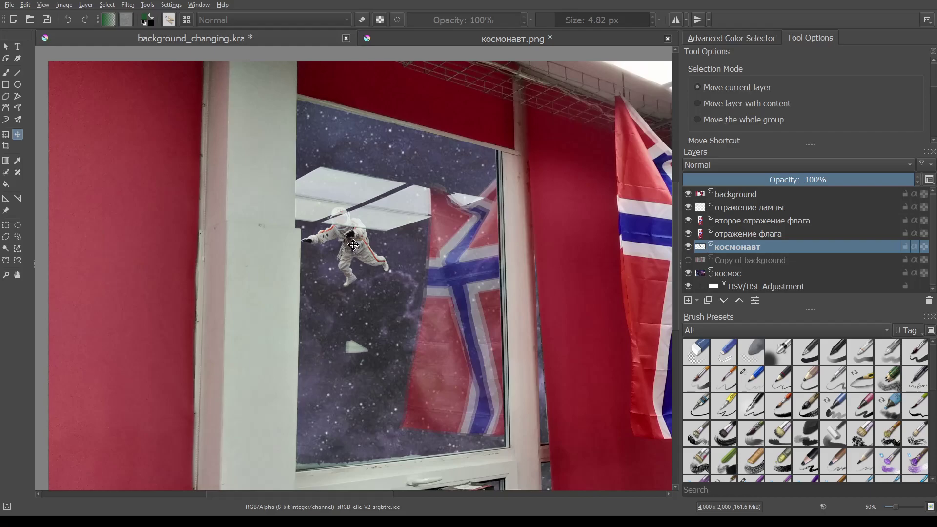
Rotate the astronaut about 180°, enlarge it, and shift it lower in the window.
{"action": "left_click", "coordinate": [6, 135]}
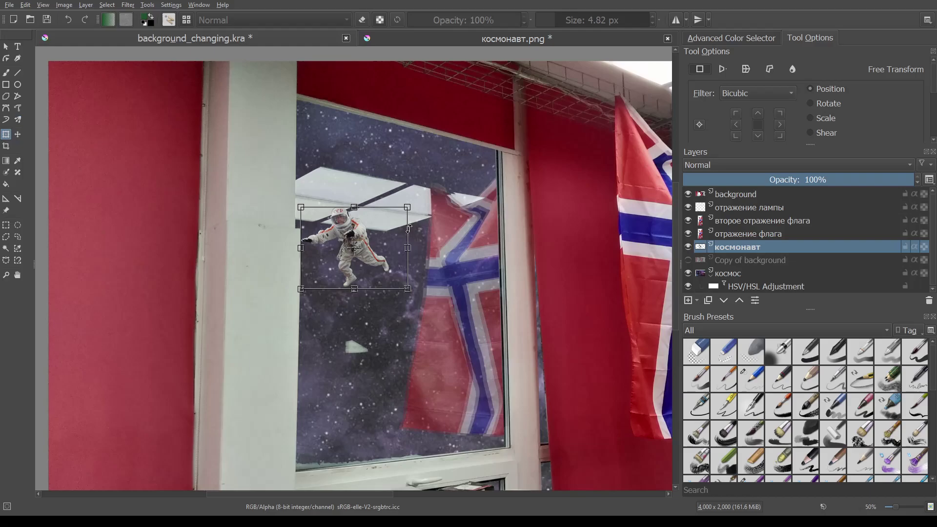
{"action": "left_click_drag", "start_coordinate": [427, 202], "coordinate": [272, 243]}
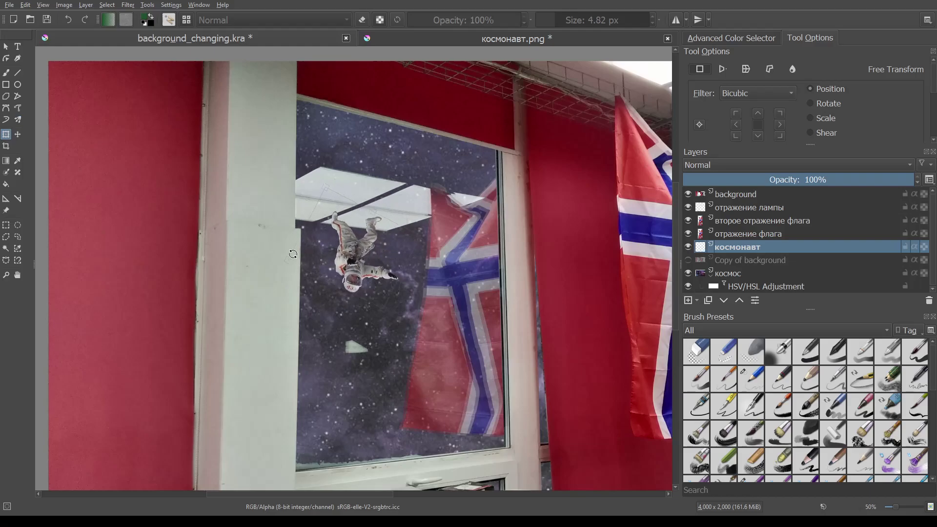
{"action": "left_click_drag", "start_coordinate": [273, 243], "coordinate": [274, 250]}
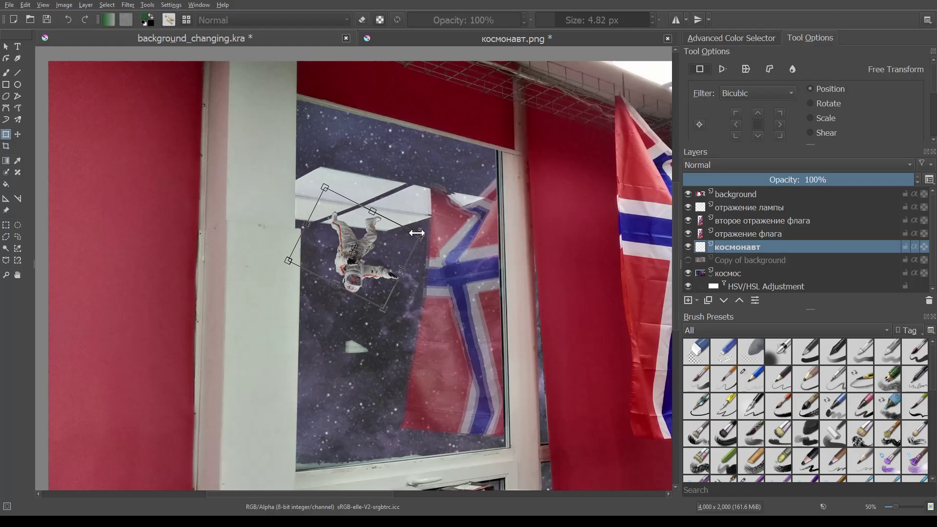
{"action": "left_click_drag", "start_coordinate": [420, 233], "coordinate": [476, 235]}
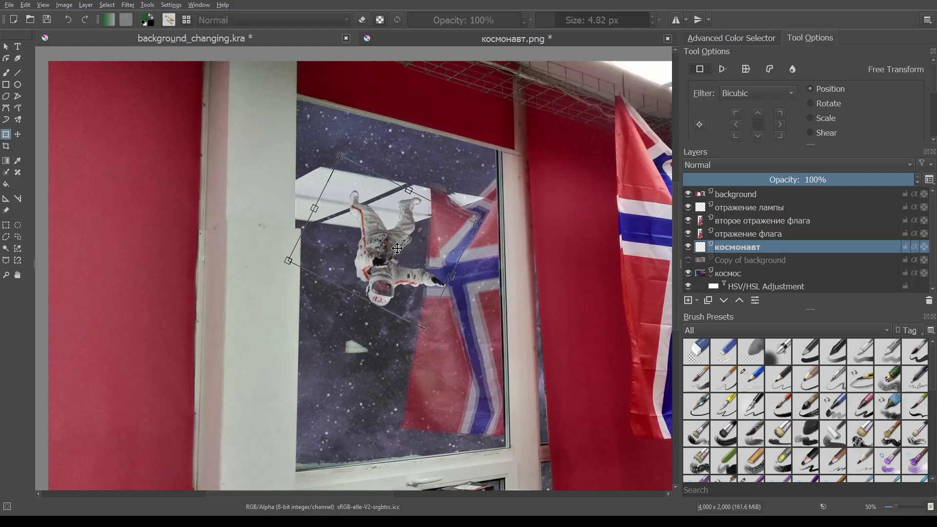
{"action": "mouse_move", "coordinate": [391, 247]}
{"action": "left_mouse_down"}
{"action": "mouse_move", "coordinate": [387, 272]}
{"action": "mouse_move", "coordinate": [351, 264]}
{"action": "left_mouse_up"}
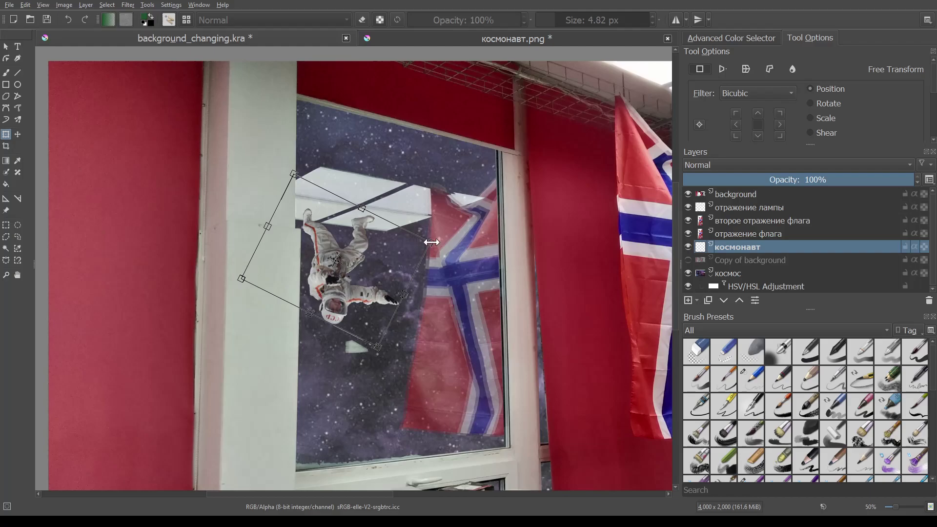
{"action": "key", "text": "Return"}
Skew the astronaut to tilt it and apply the transform.
{"action": "left_click_drag", "start_coordinate": [382, 218], "coordinate": [399, 224]}
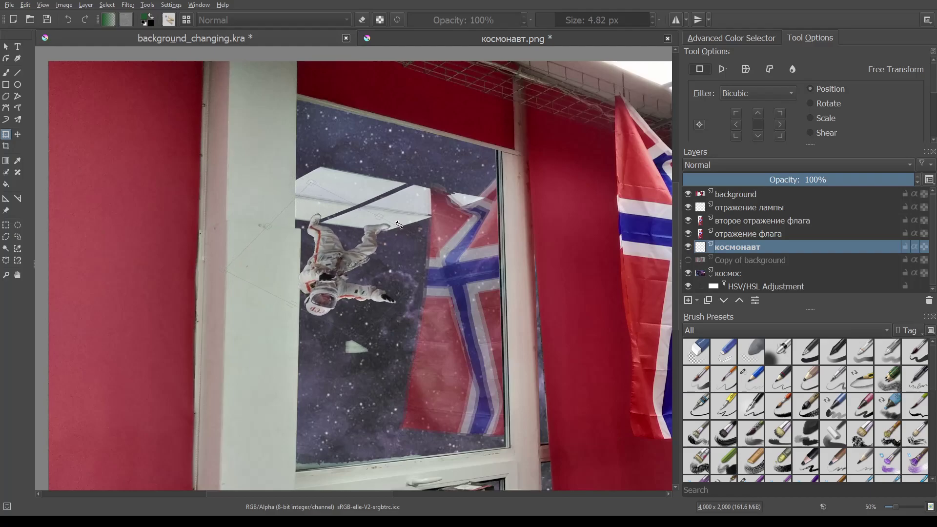
{"action": "left_click_drag", "start_coordinate": [399, 225], "coordinate": [394, 223]}
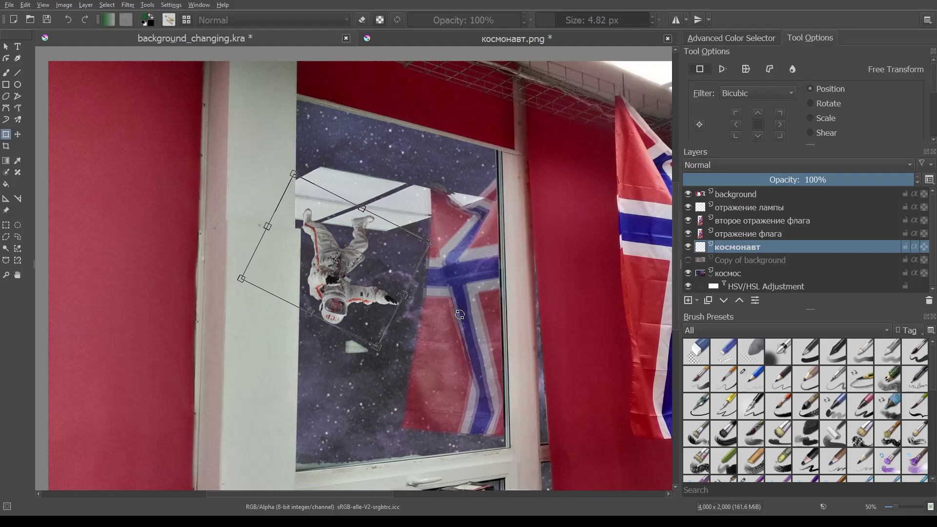
{"action": "key", "text": "Return"}
Nudge the astronaut up and left in the window and rotate it slightly.
{"action": "scroll", "coordinate": [429, 300], "scroll_direction": "down", "scroll_amount": 1}
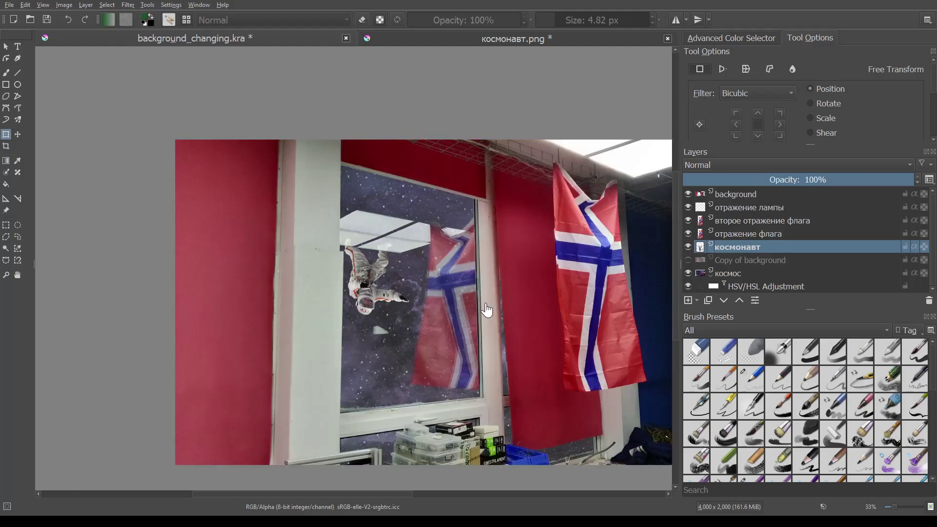
{"action": "scroll", "coordinate": [532, 309], "scroll_direction": "down", "scroll_amount": 1}
{"action": "mouse_move", "coordinate": [532, 320]}
{"action": "left_mouse_down"}
{"action": "mouse_move", "coordinate": [376, 284]}
{"action": "mouse_move", "coordinate": [401, 289]}
{"action": "left_mouse_up"}
{"action": "scroll", "coordinate": [324, 278], "scroll_direction": "up", "scroll_amount": 1}
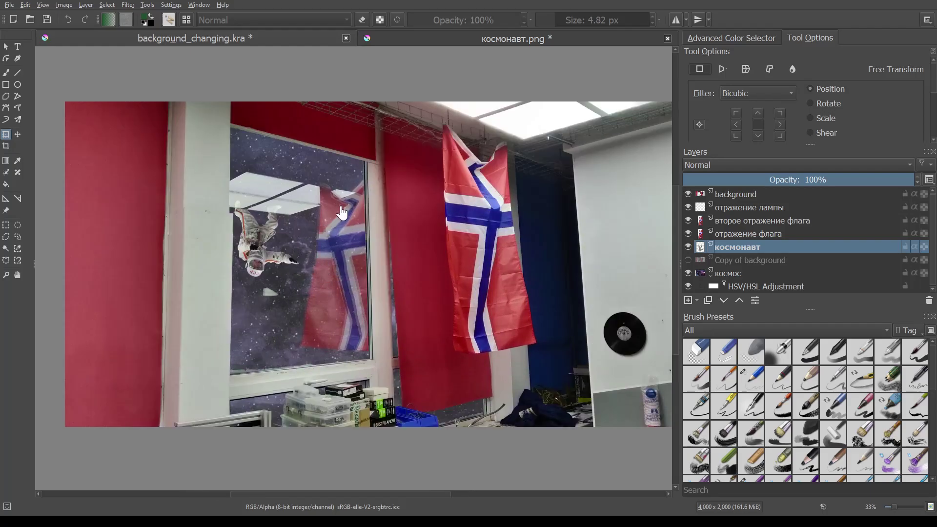
{"action": "left_click", "coordinate": [17, 133]}
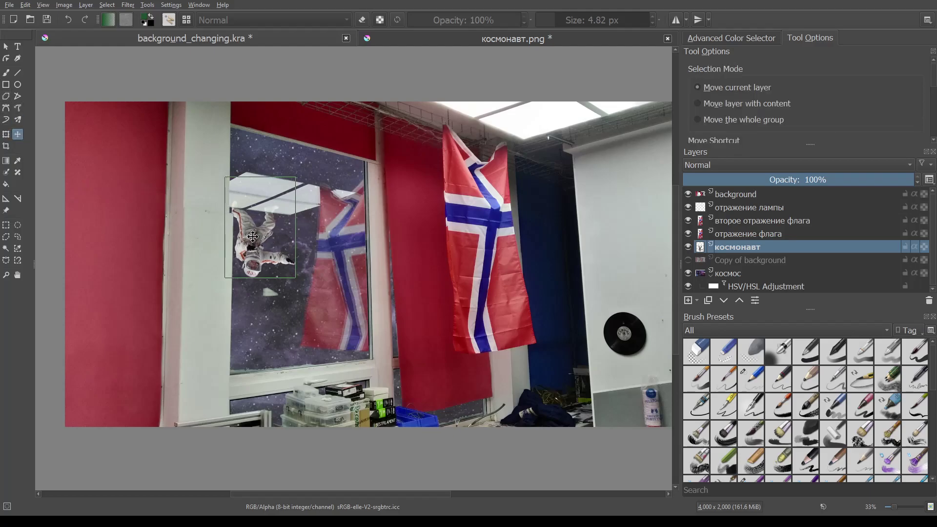
{"action": "left_click_drag", "start_coordinate": [252, 237], "coordinate": [250, 232]}
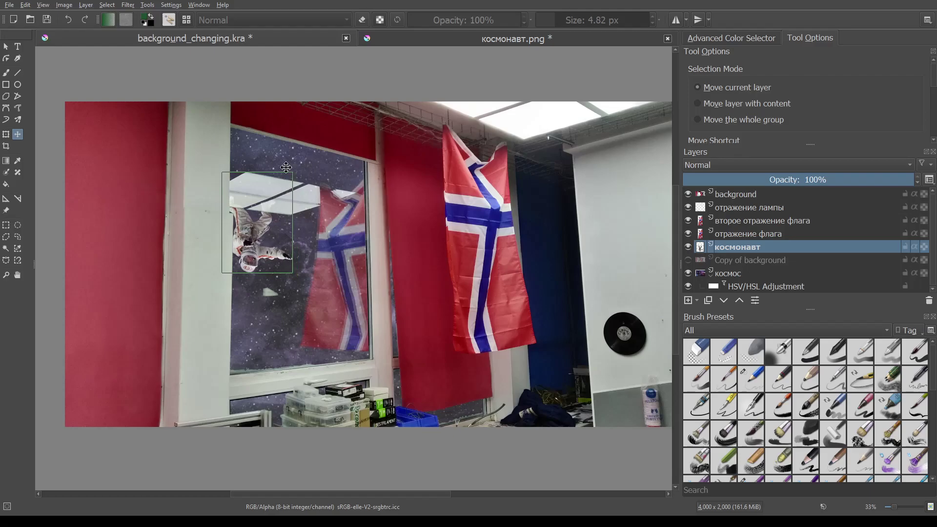
{"action": "left_click", "coordinate": [6, 134]}
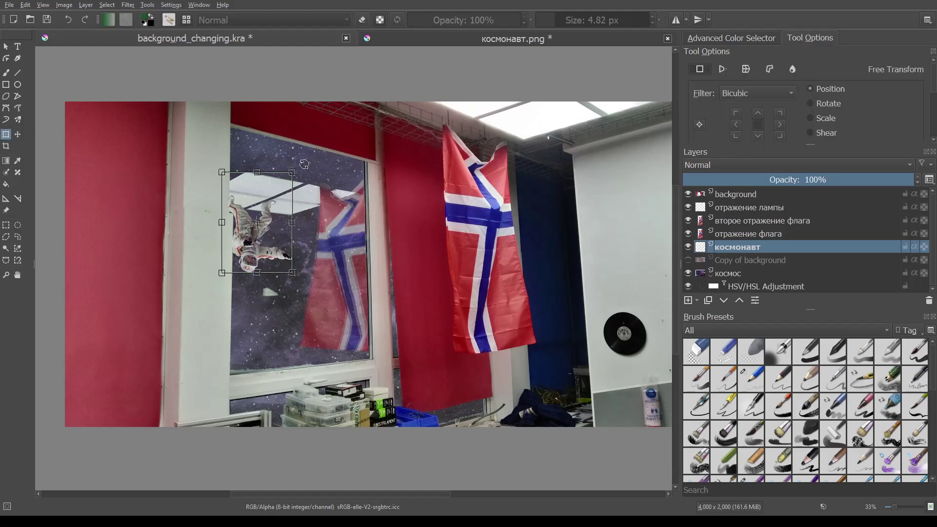
{"action": "left_click_drag", "start_coordinate": [302, 166], "coordinate": [297, 154]}
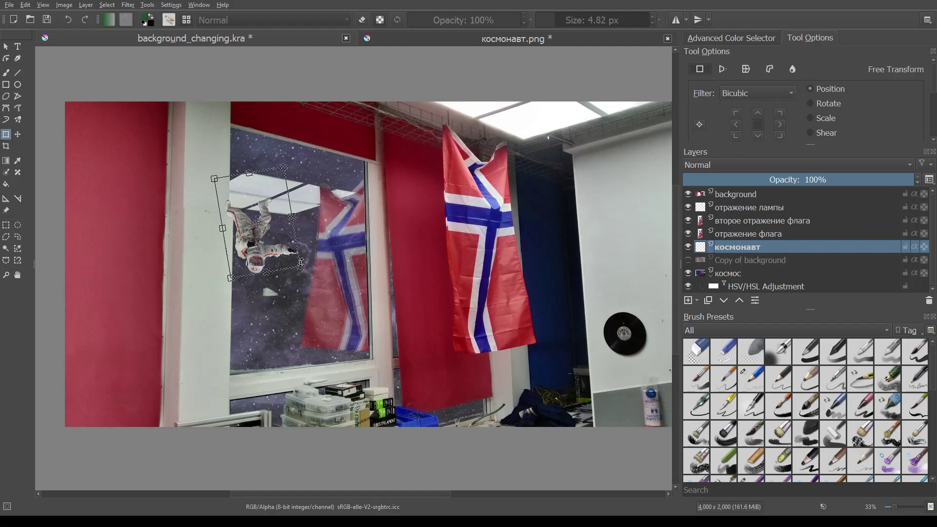
{"action": "key", "text": "Return"}
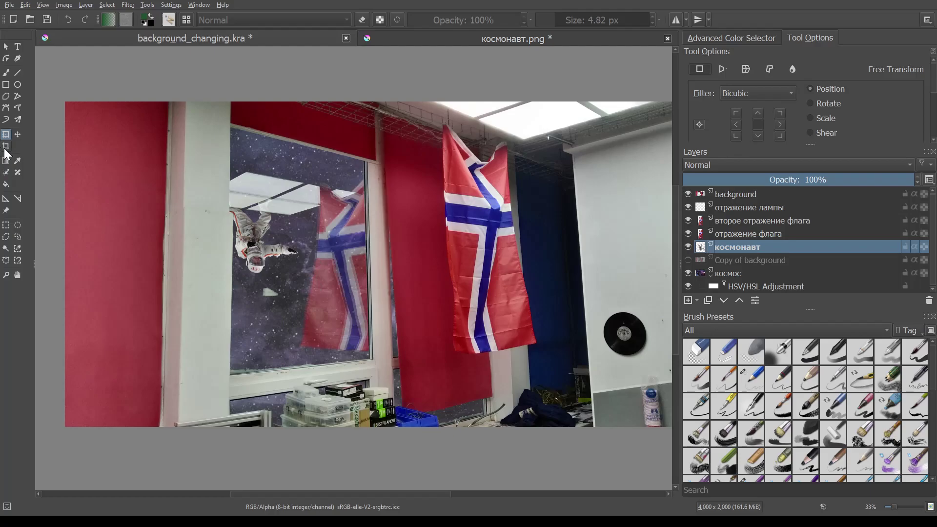
Shift the astronaut down and right, and raise the HSV/HSL Adjustment layer beneath космонавт.
{"action": "left_click", "coordinate": [18, 134]}
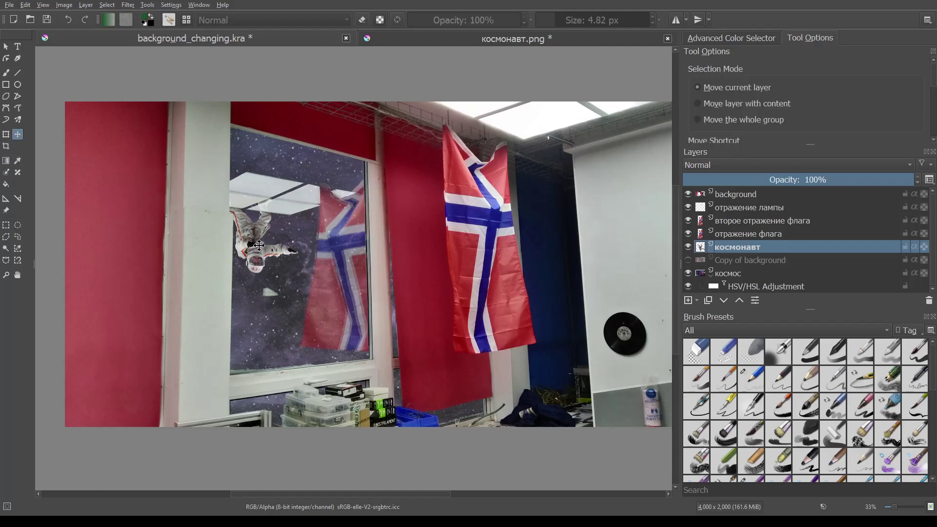
{"action": "left_click_drag", "start_coordinate": [259, 245], "coordinate": [262, 250]}
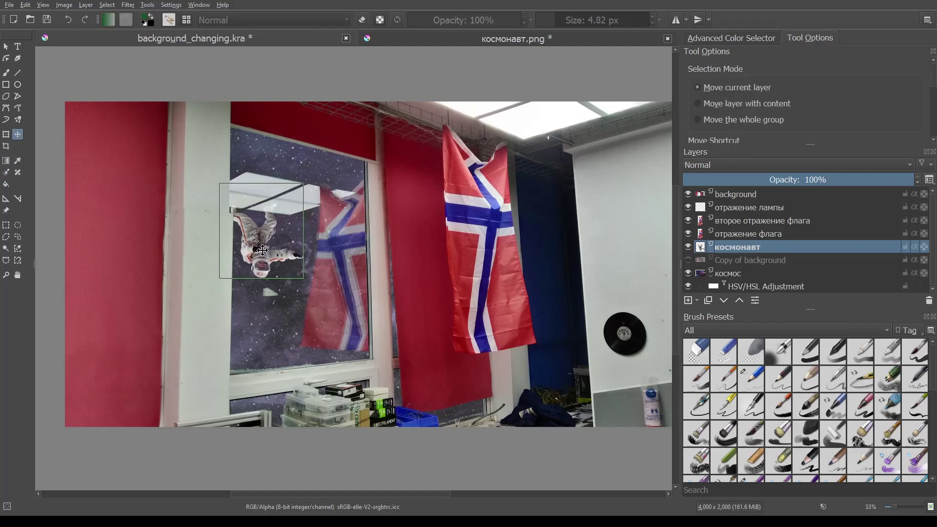
{"action": "mouse_move", "coordinate": [262, 251]}
{"action": "left_mouse_down"}
{"action": "mouse_move", "coordinate": [261, 263]}
{"action": "mouse_move", "coordinate": [274, 251]}
{"action": "left_mouse_up"}
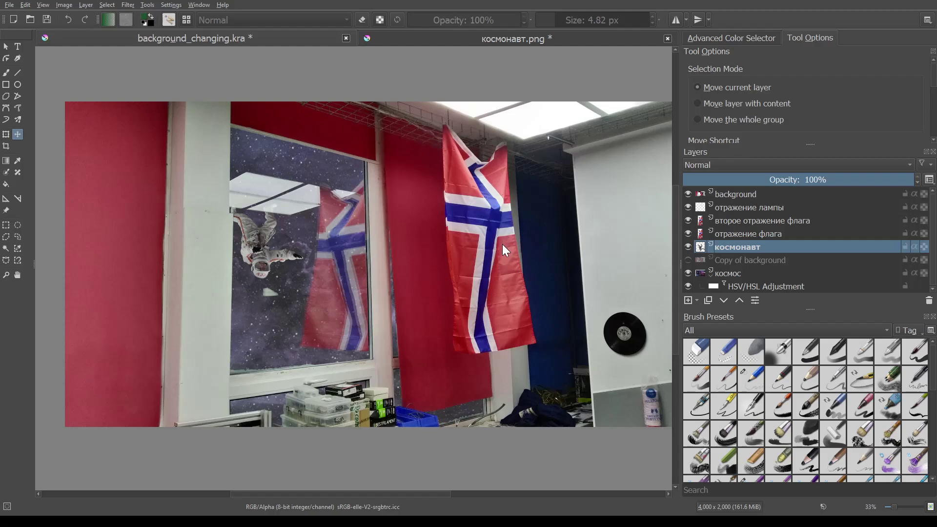
{"action": "key", "text": "ctrl+z"}
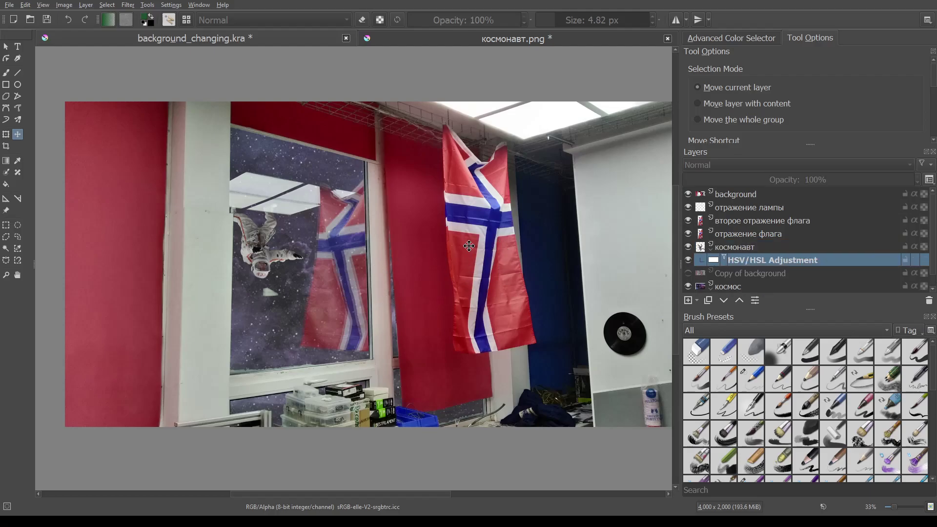
Save background_changing.kra and switch to the космонавт.png tab.
{"action": "scroll", "coordinate": [542, 288], "scroll_direction": "down", "scroll_amount": 1}
{"action": "left_click_drag", "start_coordinate": [542, 297], "coordinate": [457, 311]}
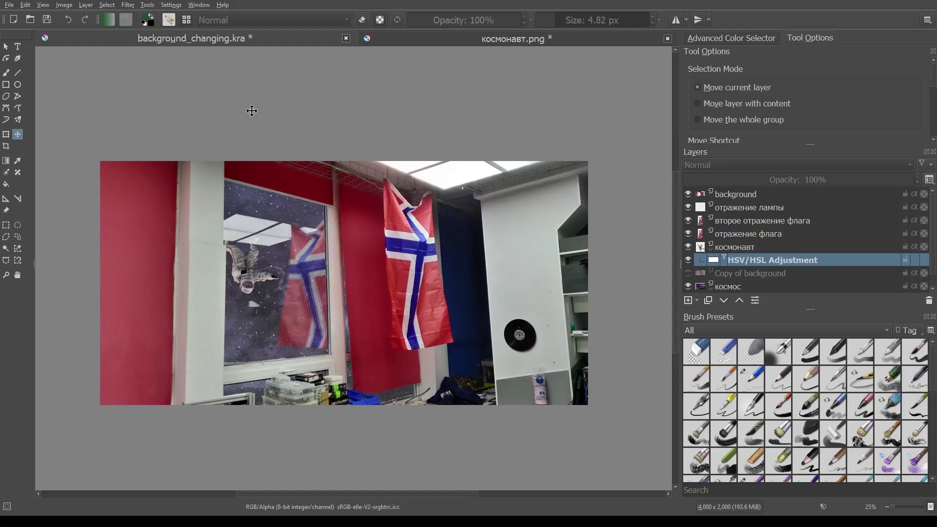
{"action": "key", "text": "ctrl+s"}
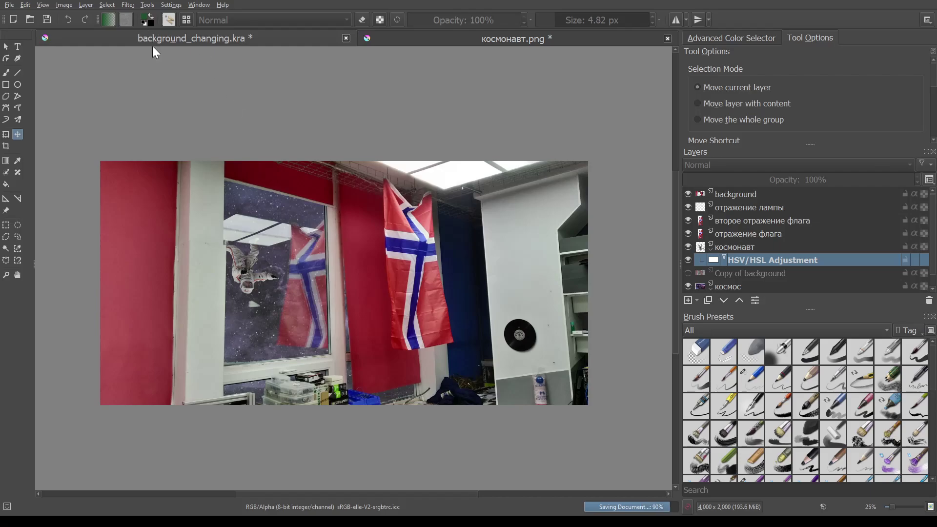
{"action": "left_click", "coordinate": [495, 39]}
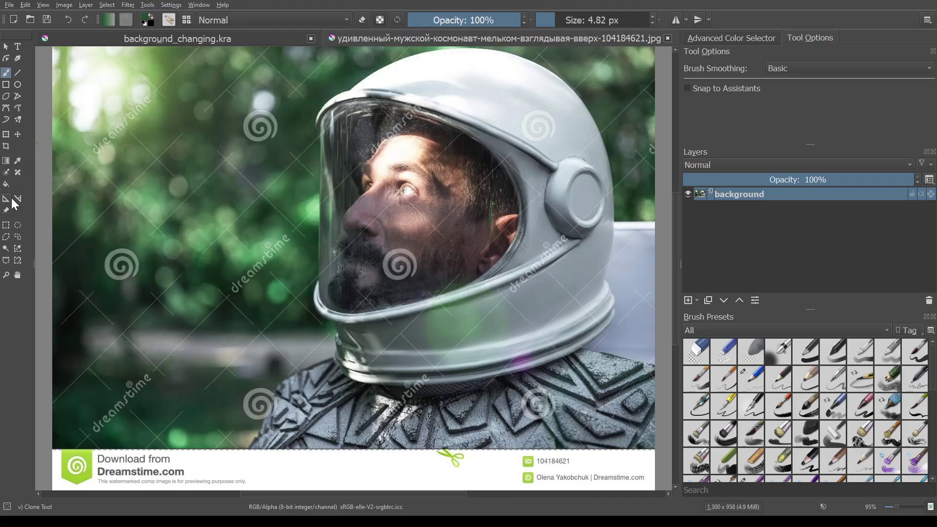
Erase a polygonal wedge of forest left of the helmet to transparency.
{"action": "left_click", "coordinate": [7, 237]}
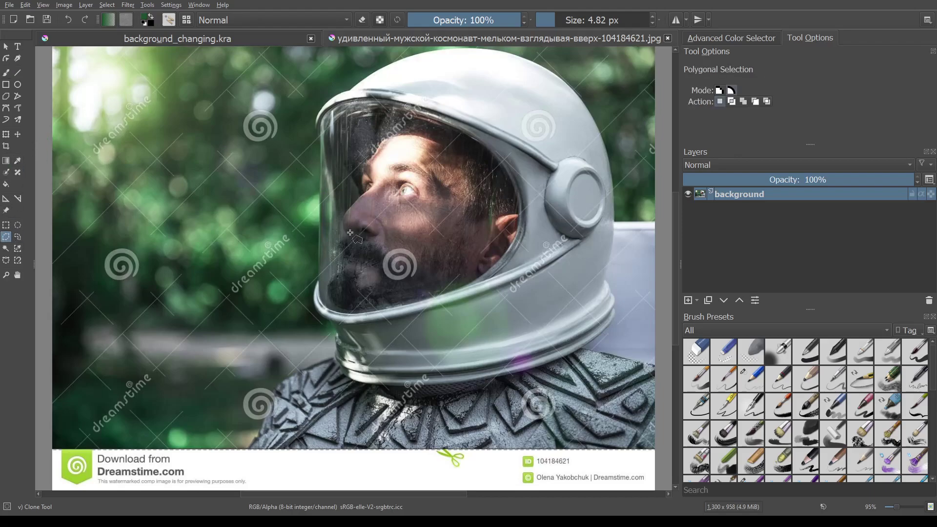
{"action": "left_click", "coordinate": [318, 282]}
{"action": "left_click", "coordinate": [319, 142]}
{"action": "left_click", "coordinate": [41, 119]}
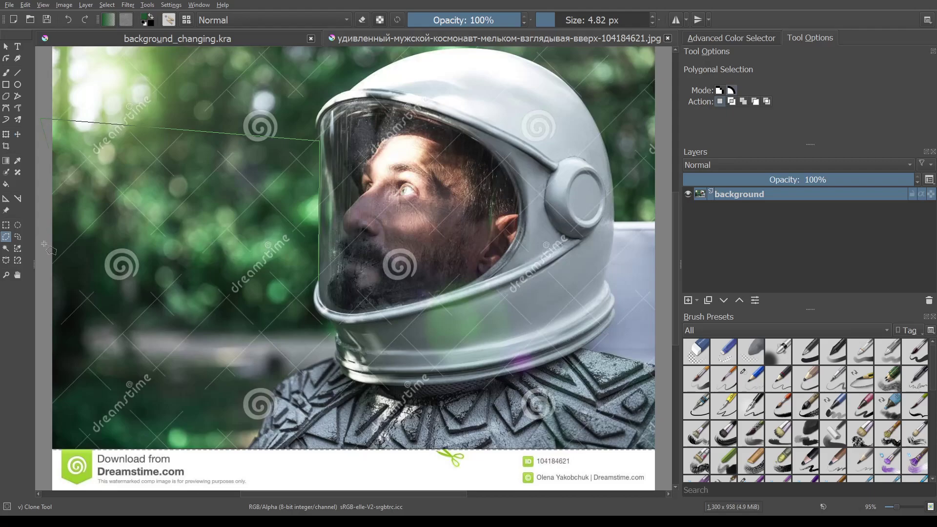
{"action": "left_click", "coordinate": [45, 341]}
{"action": "left_click", "coordinate": [320, 283]}
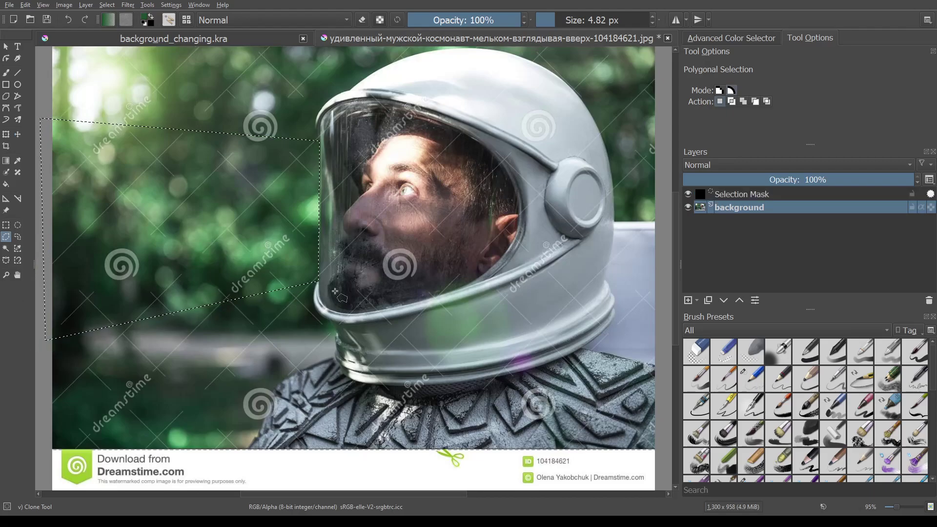
{"action": "key", "text": "Delete"}
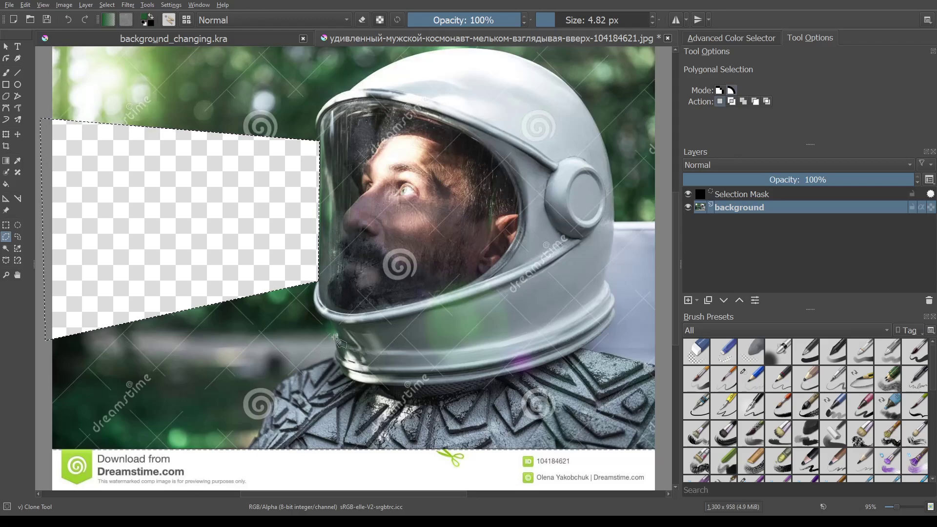
{"action": "scroll", "coordinate": [355, 352], "scroll_direction": "up", "scroll_amount": 1}
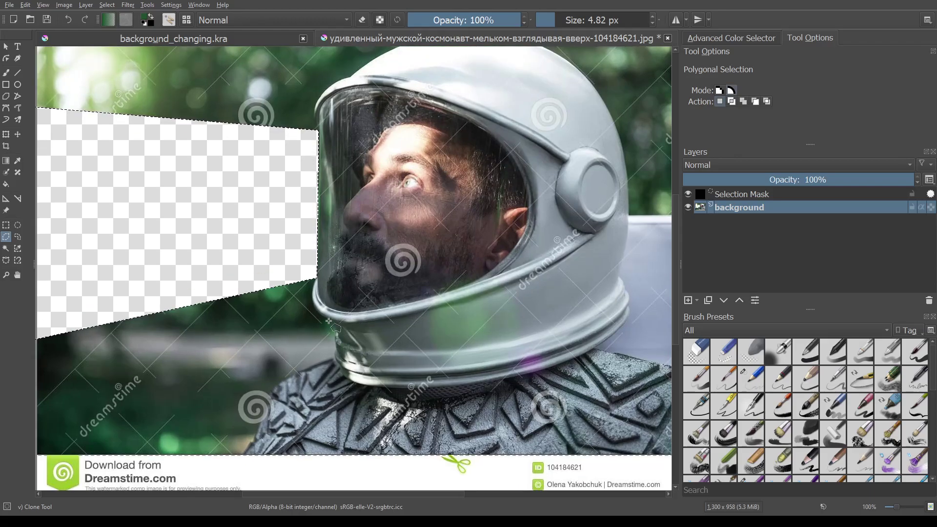
{"action": "left_click", "coordinate": [6, 249]}
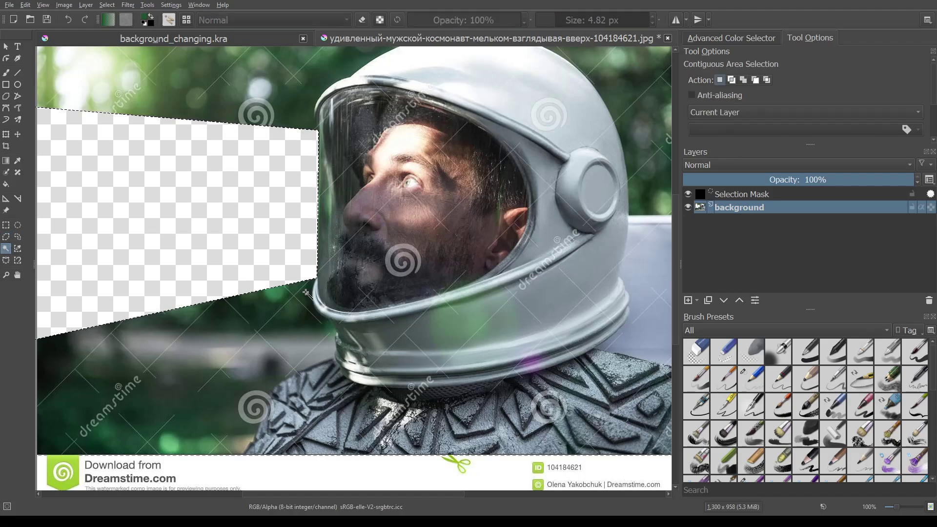
Set contiguous-selection fuzziness to 7 and select a small forest patch beside the helmet.
{"action": "left_click", "coordinate": [303, 294]}
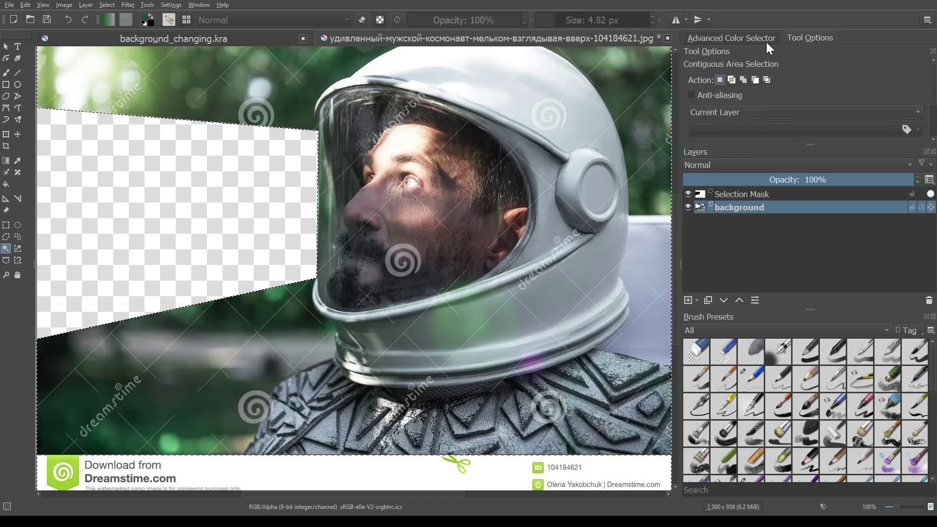
{"action": "scroll", "coordinate": [778, 81], "scroll_direction": "down", "scroll_amount": 2}
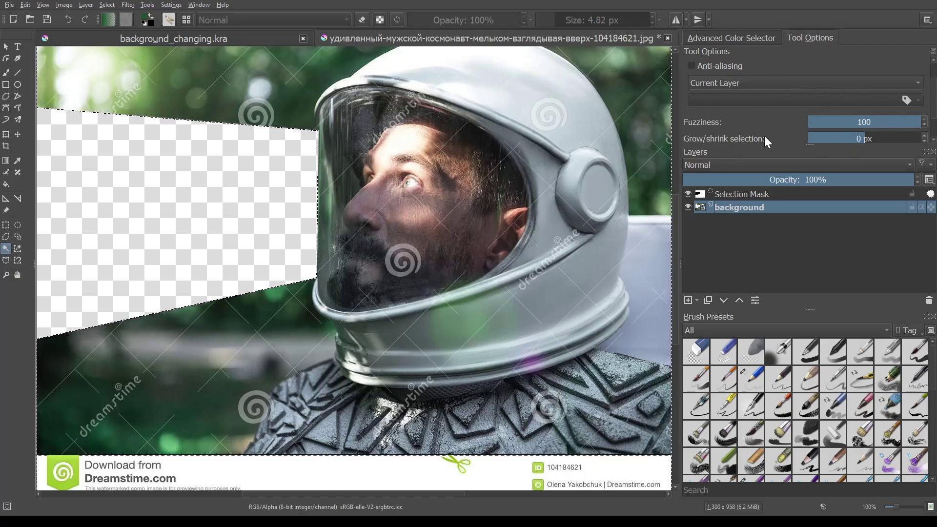
{"action": "scroll", "coordinate": [782, 124], "scroll_direction": "down", "scroll_amount": 2}
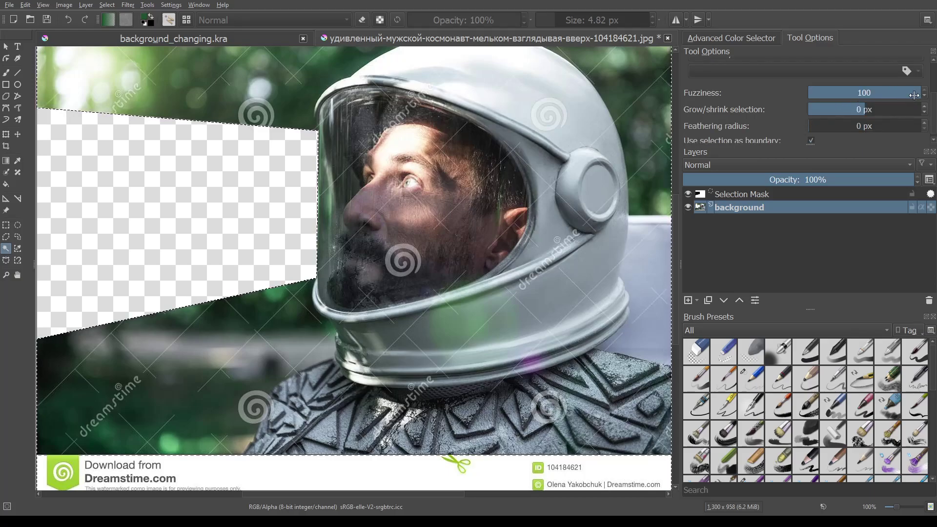
{"action": "left_click_drag", "start_coordinate": [914, 95], "coordinate": [837, 93]}
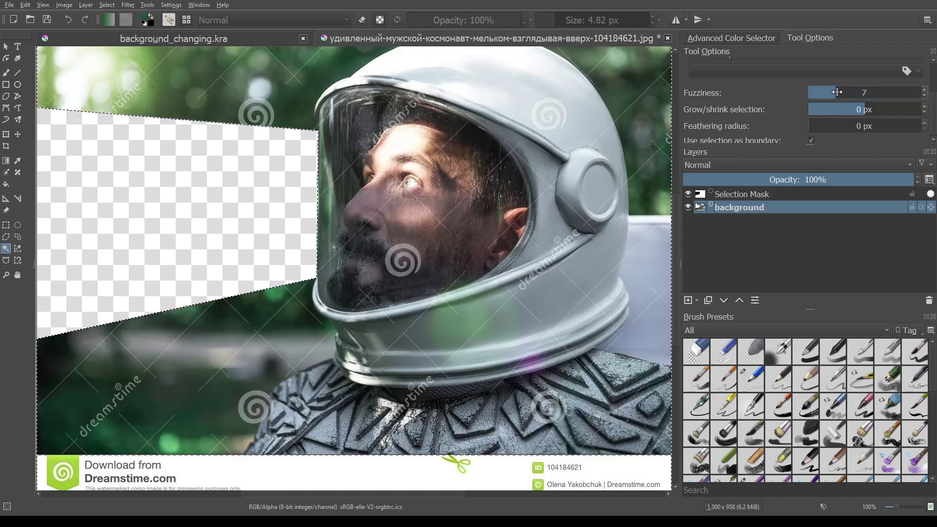
{"action": "left_click", "coordinate": [277, 295]}
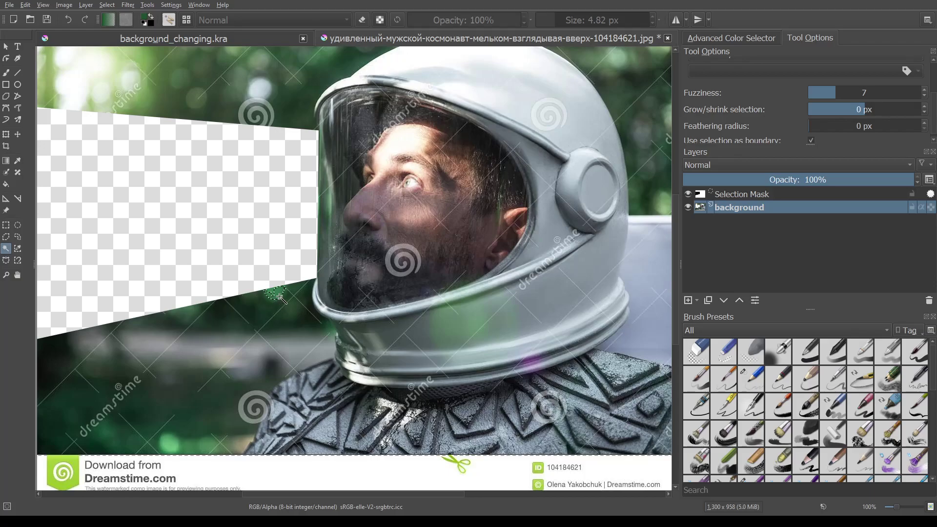
{"action": "left_click", "coordinate": [300, 289]}
{"action": "left_click", "coordinate": [307, 294]}
Magic-wand select background patches beside the erased wedge.
{"action": "left_click", "coordinate": [295, 312]}
{"action": "scroll", "coordinate": [281, 333], "scroll_direction": "up", "scroll_amount": 4}
{"action": "scroll", "coordinate": [281, 333], "scroll_direction": "up", "scroll_amount": 2}
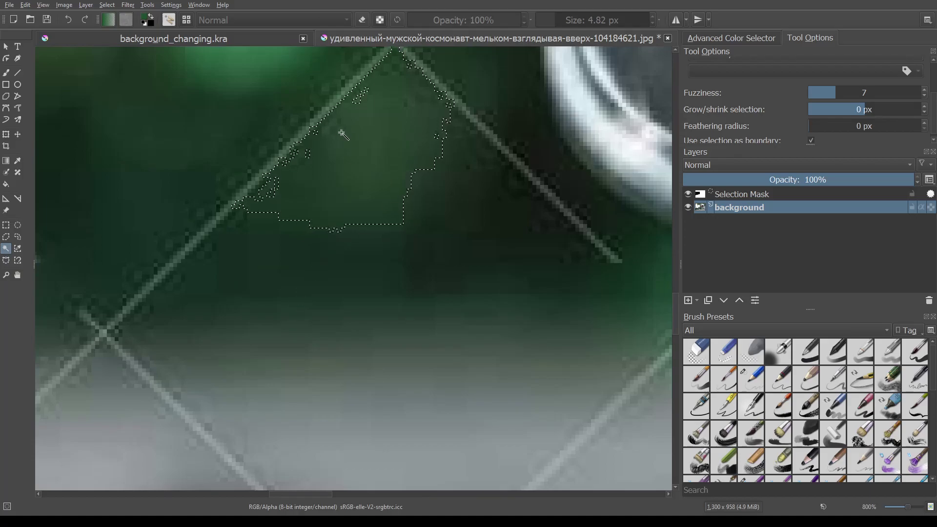
{"action": "left_click", "coordinate": [389, 191]}
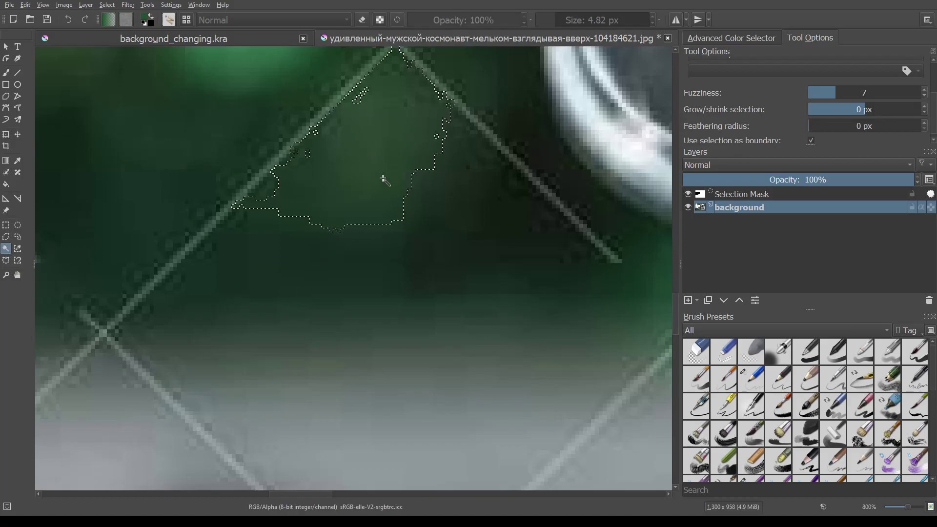
{"action": "left_click", "coordinate": [361, 266]}
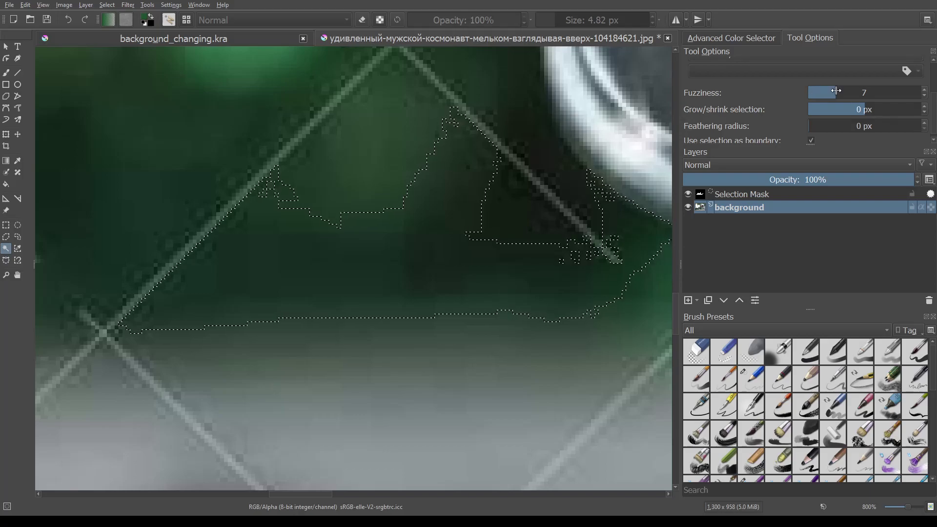
Lower fuzziness to 1 and test-select several tiny background patches.
{"action": "left_click_drag", "start_coordinate": [815, 94], "coordinate": [751, 99]}
{"action": "left_click", "coordinate": [360, 168]}
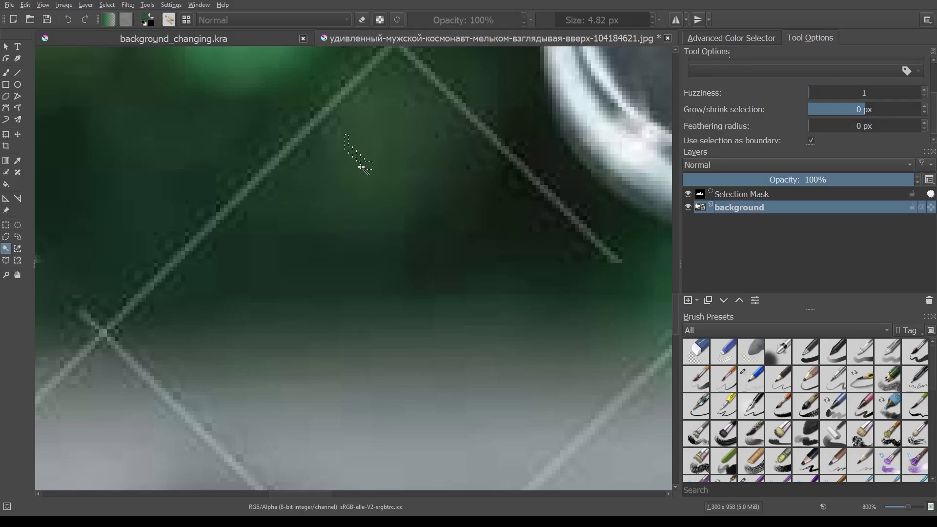
{"action": "left_click", "coordinate": [378, 150]}
{"action": "left_click", "coordinate": [360, 182]}
{"action": "left_click", "coordinate": [366, 196]}
{"action": "left_click", "coordinate": [335, 131]}
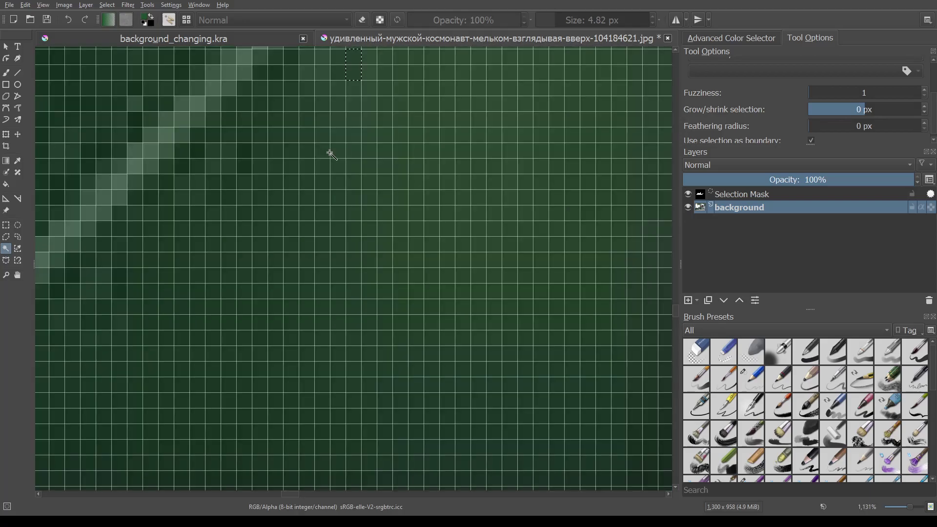
{"action": "scroll", "coordinate": [335, 149], "scroll_direction": "up", "scroll_amount": 4}
{"action": "left_click", "coordinate": [339, 72]}
{"action": "left_click", "coordinate": [345, 115]}
{"action": "left_click", "coordinate": [486, 139]}
{"action": "scroll", "coordinate": [548, 152], "scroll_direction": "down", "scroll_amount": 2}
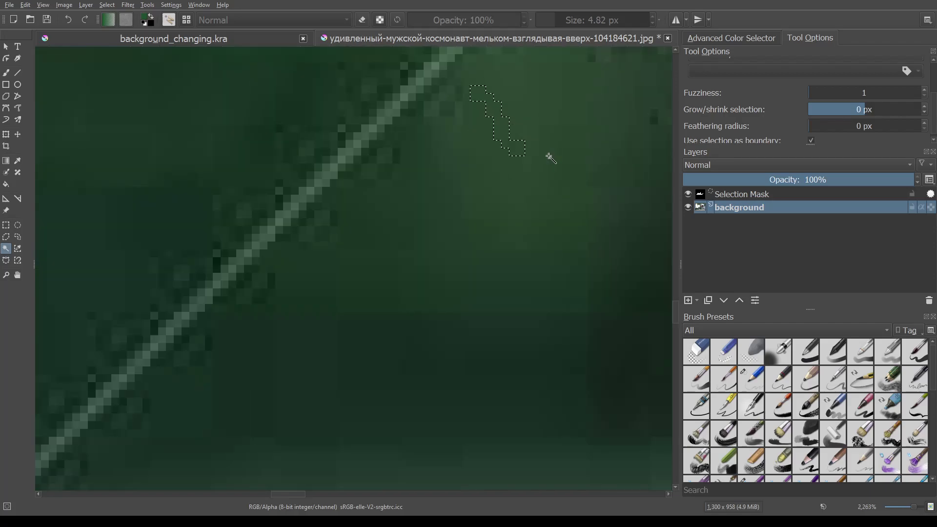
{"action": "scroll", "coordinate": [551, 161], "scroll_direction": "down", "scroll_amount": 1}
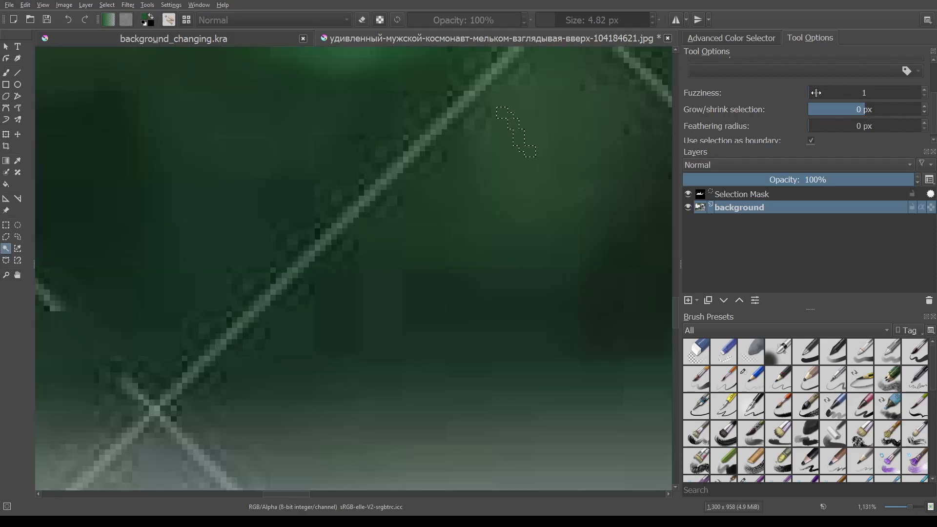
Raise fuzziness to 100 and select the large green background area.
{"action": "left_click_drag", "start_coordinate": [825, 92], "coordinate": [923, 95]}
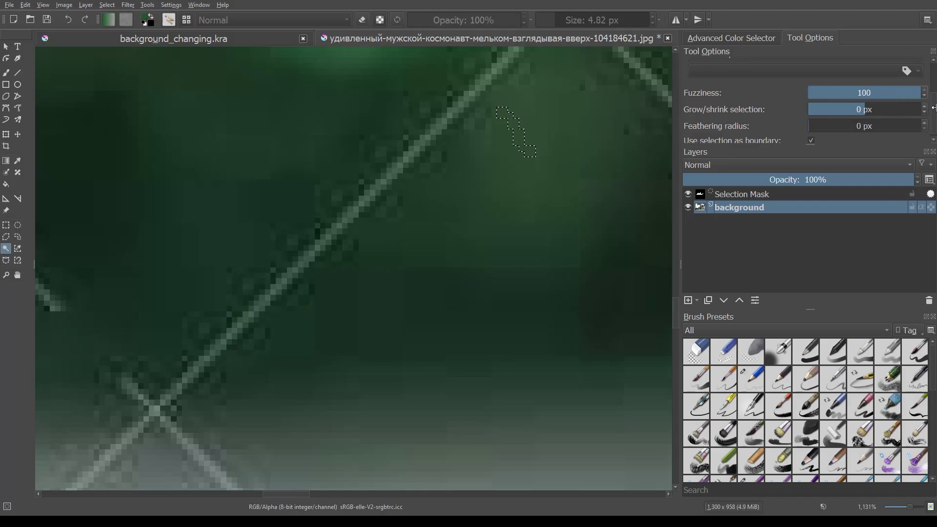
{"action": "scroll", "coordinate": [594, 205], "scroll_direction": "down", "scroll_amount": 4}
{"action": "left_click", "coordinate": [576, 234]}
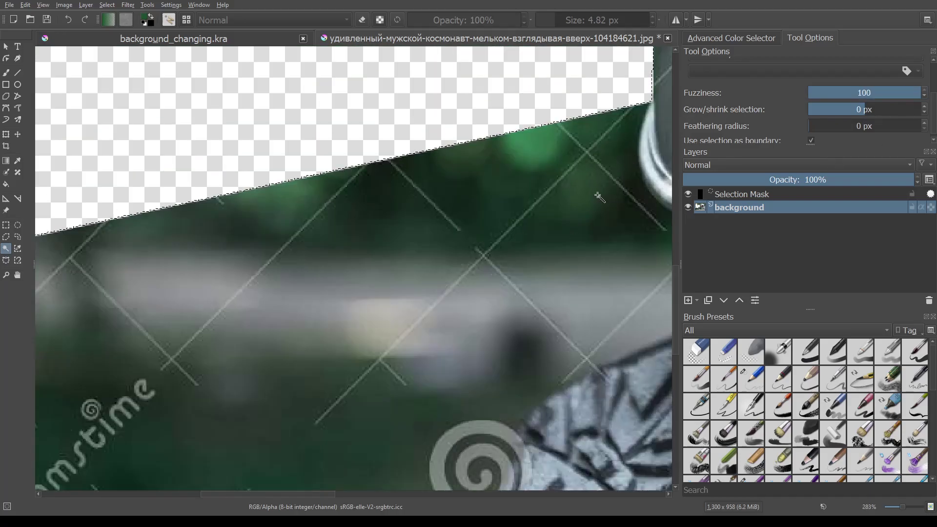
Lower the Contiguous Selection fuzziness to 8.
{"action": "left_click_drag", "start_coordinate": [596, 195], "coordinate": [314, 251]}
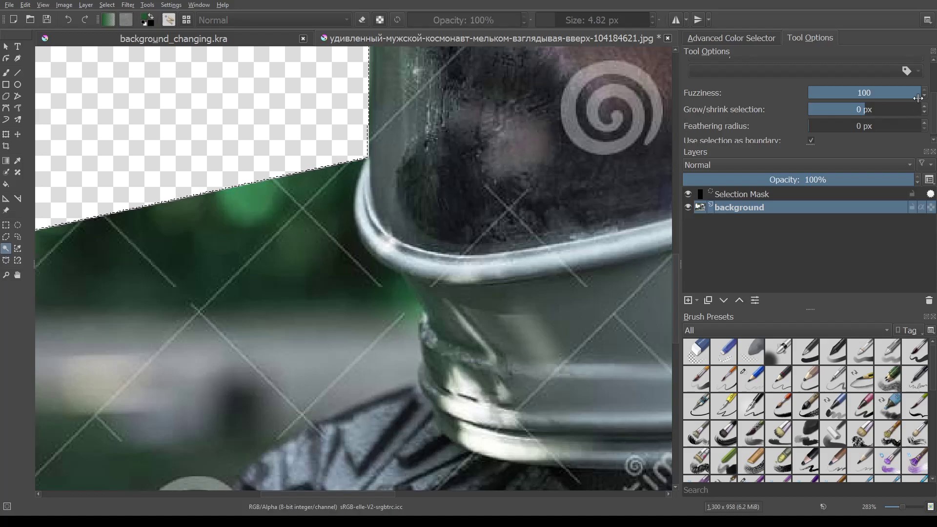
{"action": "left_click_drag", "start_coordinate": [916, 93], "coordinate": [826, 105]}
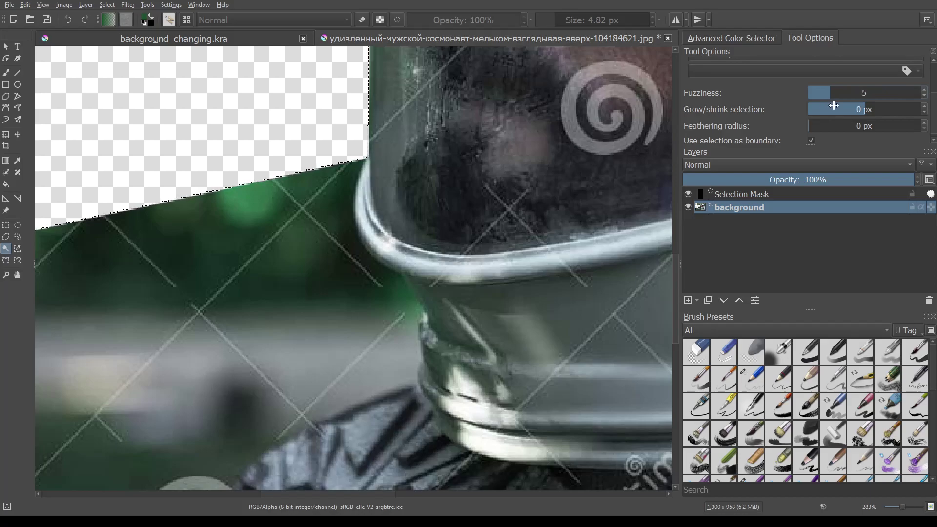
{"action": "left_click_drag", "start_coordinate": [825, 104], "coordinate": [838, 105]}
Select the dark green wedge up to the helmet's left edge and delete it.
{"action": "left_click", "coordinate": [364, 207]}
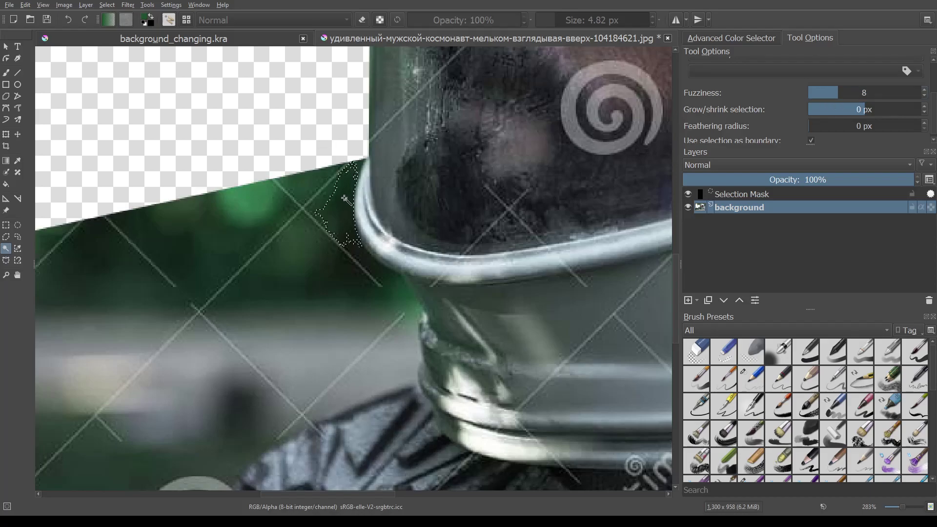
{"action": "scroll", "coordinate": [367, 204], "scroll_direction": "up", "scroll_amount": 1}
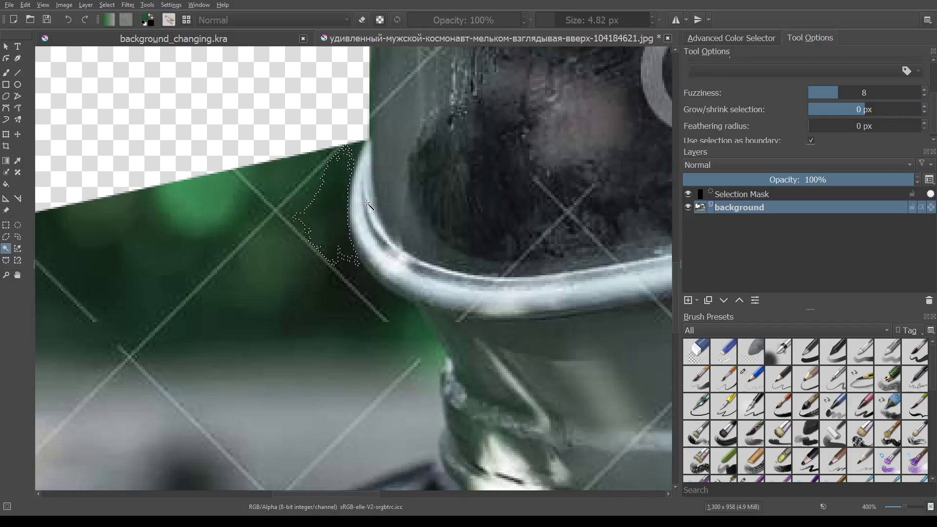
{"action": "scroll", "coordinate": [367, 203], "scroll_direction": "up", "scroll_amount": 2}
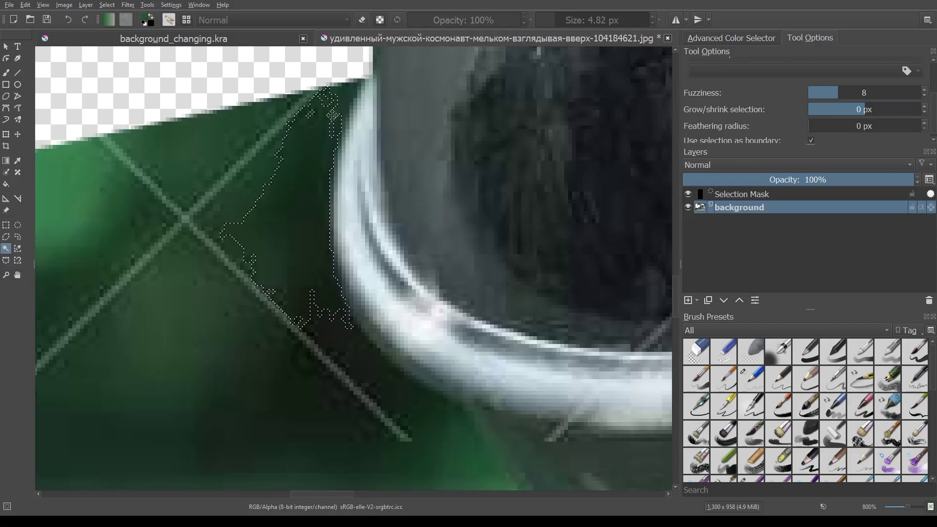
{"action": "left_click", "coordinate": [293, 183]}
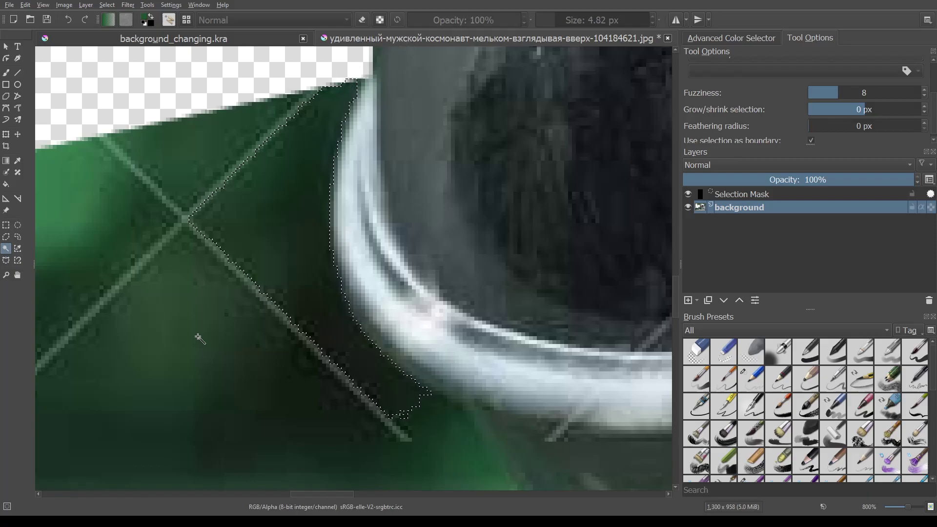
{"action": "key", "text": "Delete"}
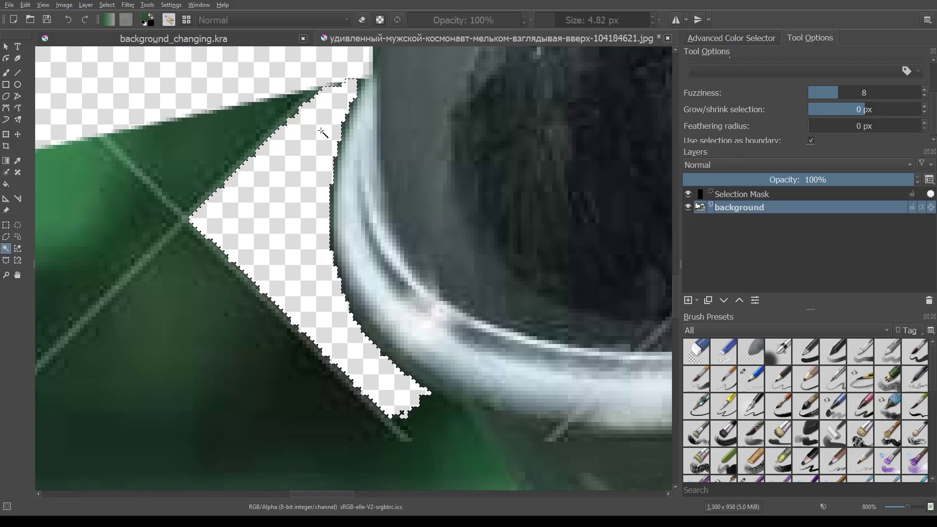
Set selection feathering to 1 px and erase the dark green patches below the cleared wedge.
{"action": "left_click_drag", "start_coordinate": [317, 278], "coordinate": [219, 222]}
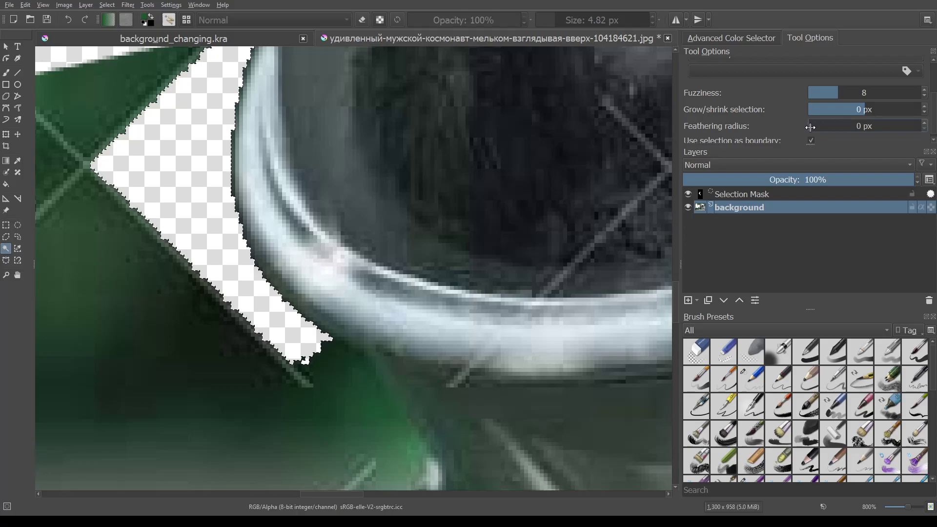
{"action": "left_click_drag", "start_coordinate": [810, 127], "coordinate": [811, 126]}
{"action": "left_click", "coordinate": [335, 365]}
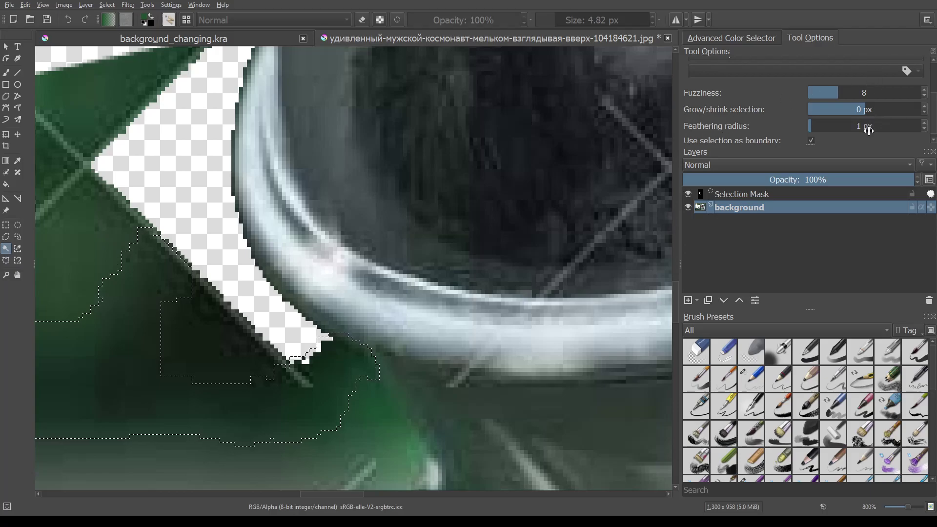
{"action": "left_click", "coordinate": [350, 394]}
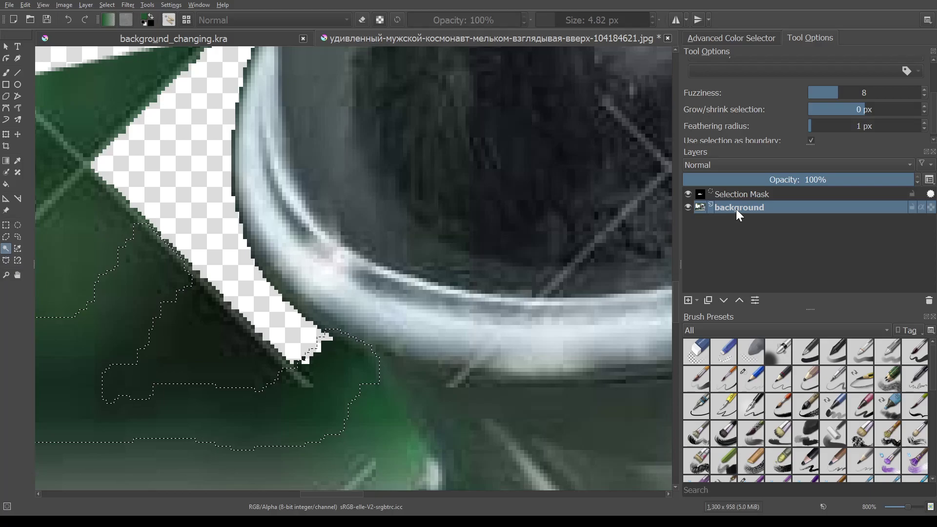
{"action": "left_click", "coordinate": [231, 224]}
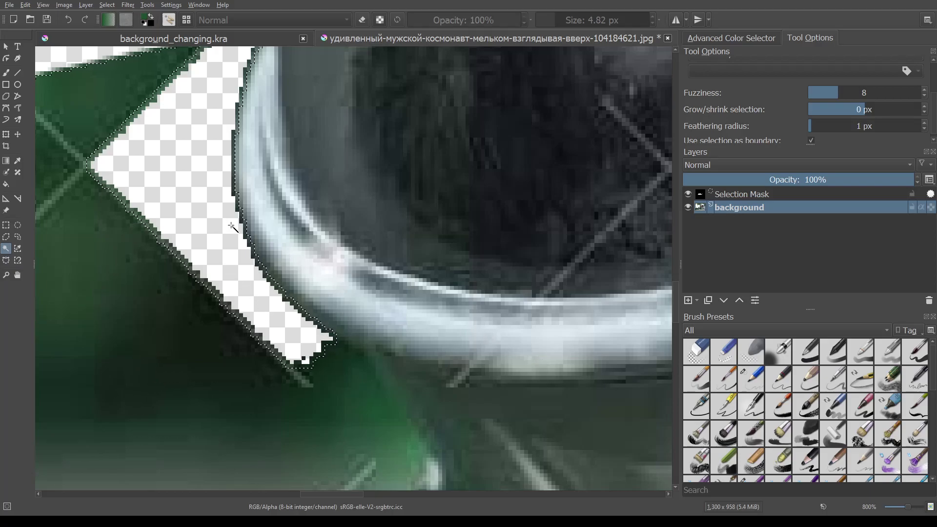
{"action": "key", "text": "Delete"}
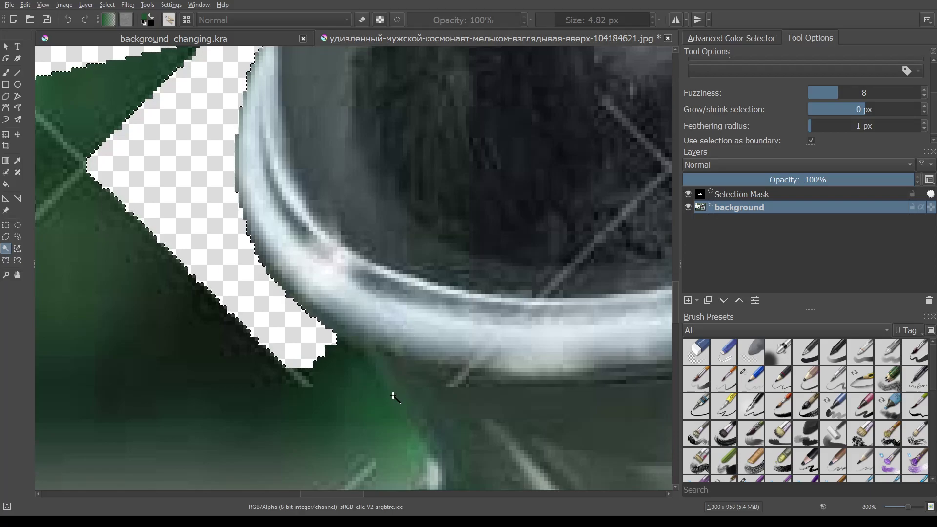
Clear another selected green patch along the helmet rim to transparency.
{"action": "left_click_drag", "start_coordinate": [394, 398], "coordinate": [244, 329]}
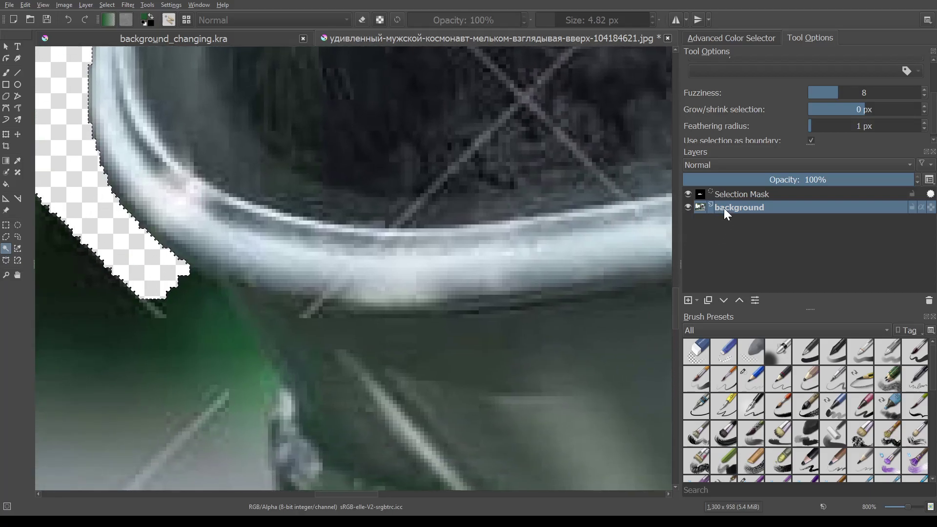
{"action": "scroll", "coordinate": [747, 113], "scroll_direction": "down", "scroll_amount": 1}
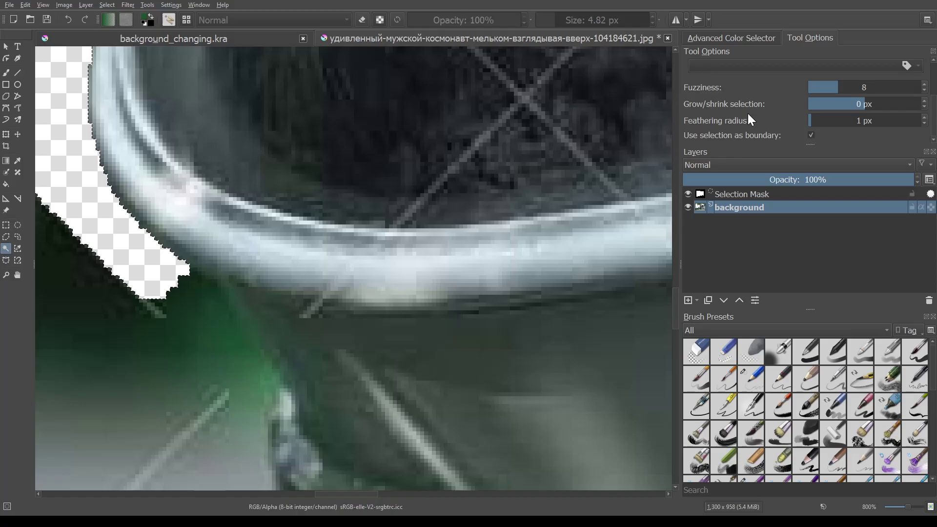
{"action": "scroll", "coordinate": [751, 110], "scroll_direction": "up", "scroll_amount": 3}
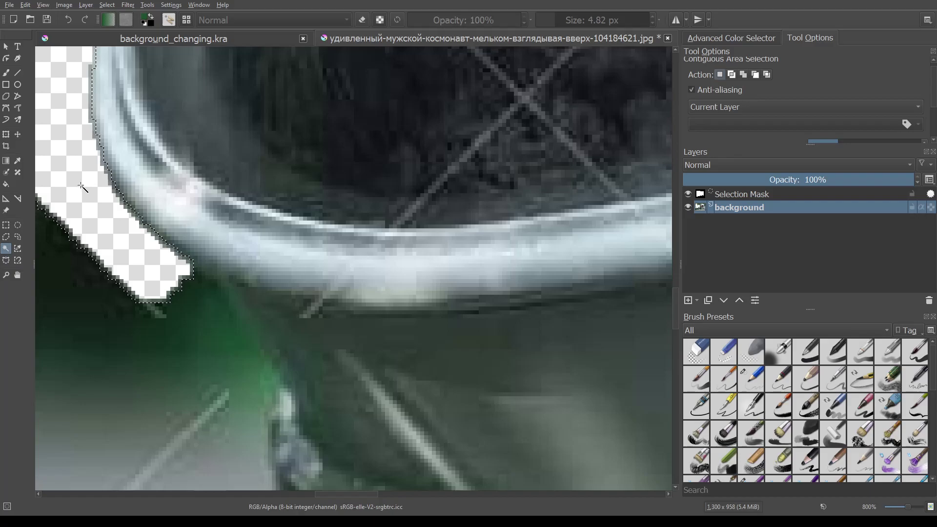
{"action": "left_click_drag", "start_coordinate": [82, 187], "coordinate": [202, 338]}
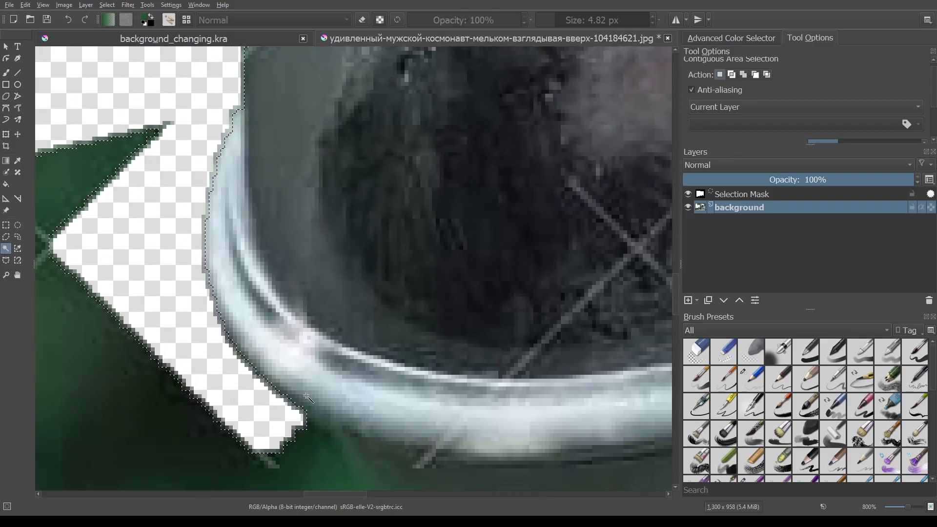
{"action": "left_click_drag", "start_coordinate": [209, 355], "coordinate": [91, 248]}
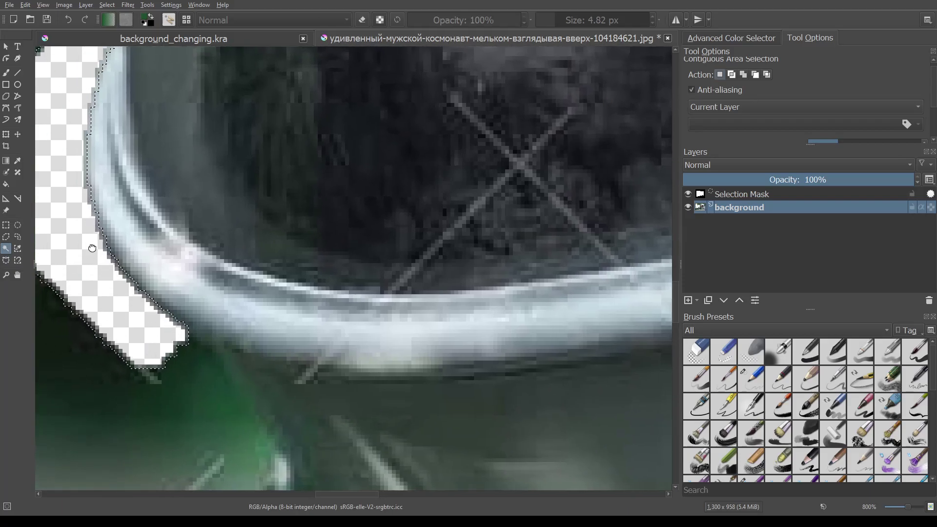
{"action": "scroll", "coordinate": [92, 248], "scroll_direction": "down", "scroll_amount": 1}
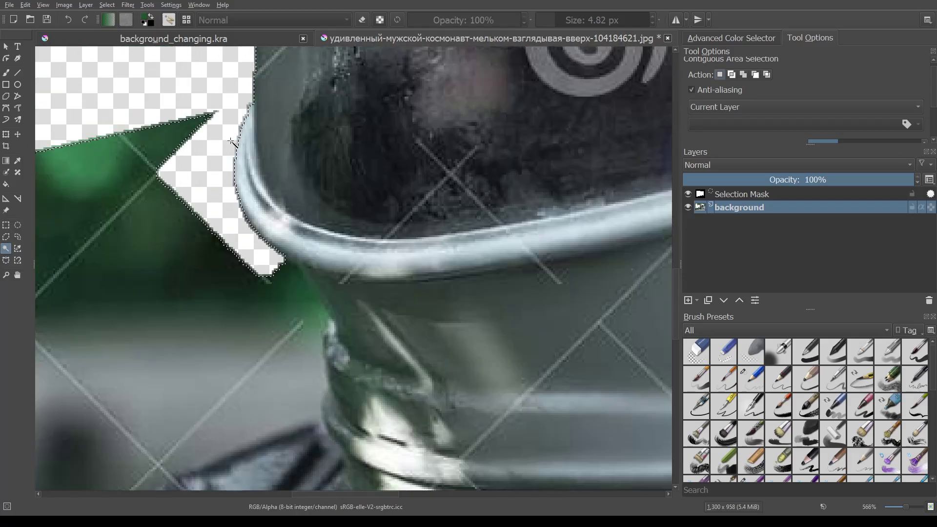
{"action": "mouse_move", "coordinate": [241, 109]}
{"action": "left_mouse_down"}
{"action": "mouse_move", "coordinate": [185, 270]}
{"action": "mouse_move", "coordinate": [147, 118]}
{"action": "left_mouse_up"}
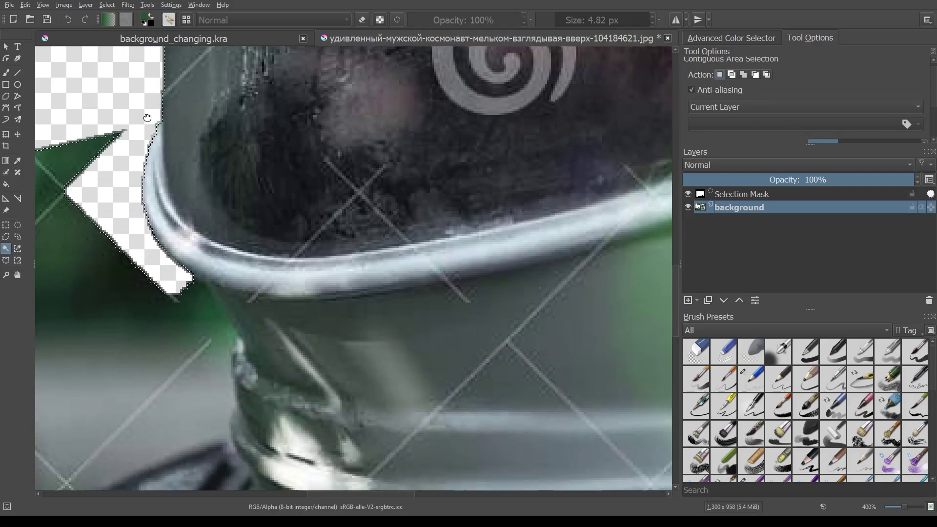
{"action": "scroll", "coordinate": [234, 198], "scroll_direction": "up", "scroll_amount": 1}
{"action": "scroll", "coordinate": [281, 179], "scroll_direction": "up", "scroll_amount": 2}
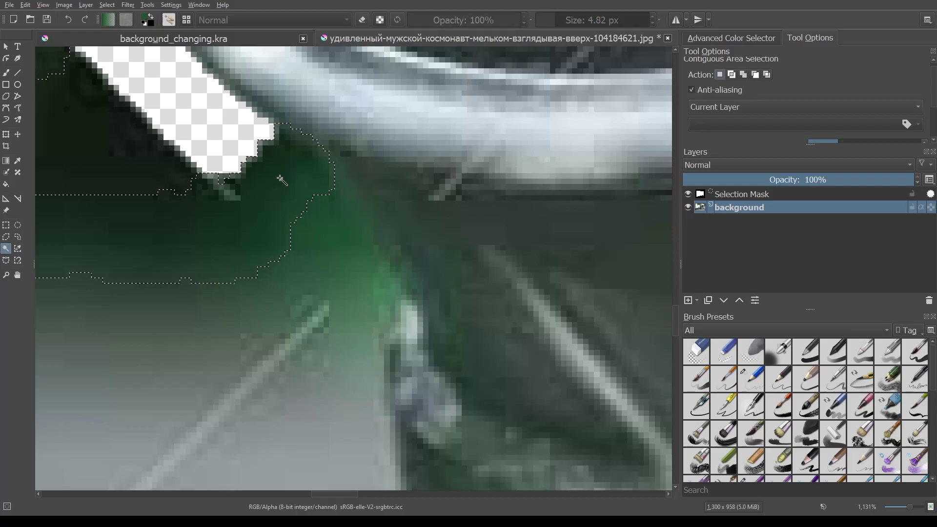
{"action": "key", "text": "Delete"}
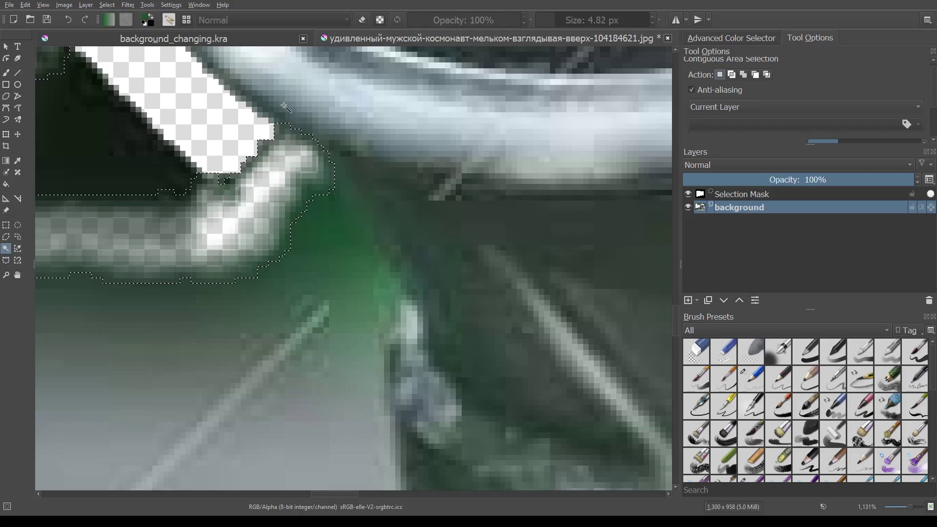
Turn off selection anti-aliasing and select the small green patch under the helmet rim.
{"action": "left_click", "coordinate": [220, 114]}
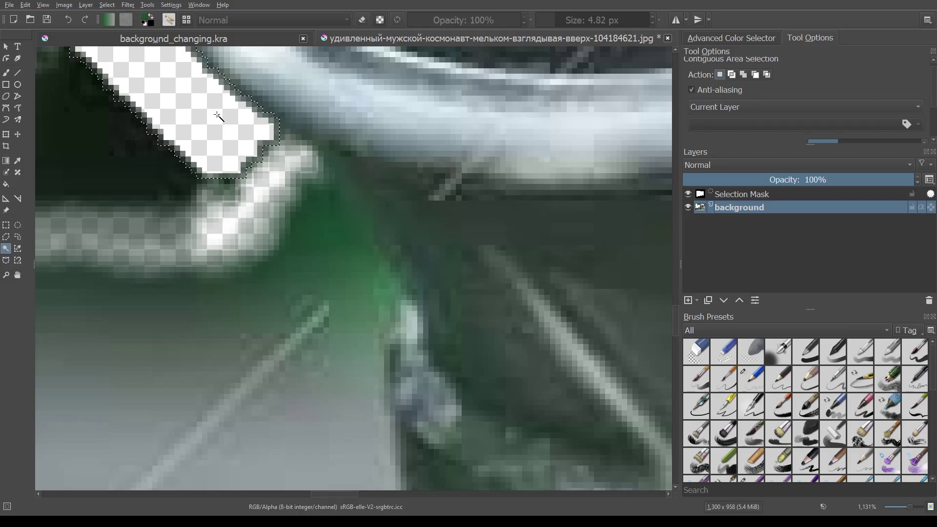
{"action": "scroll", "coordinate": [218, 116], "scroll_direction": "down", "scroll_amount": 2}
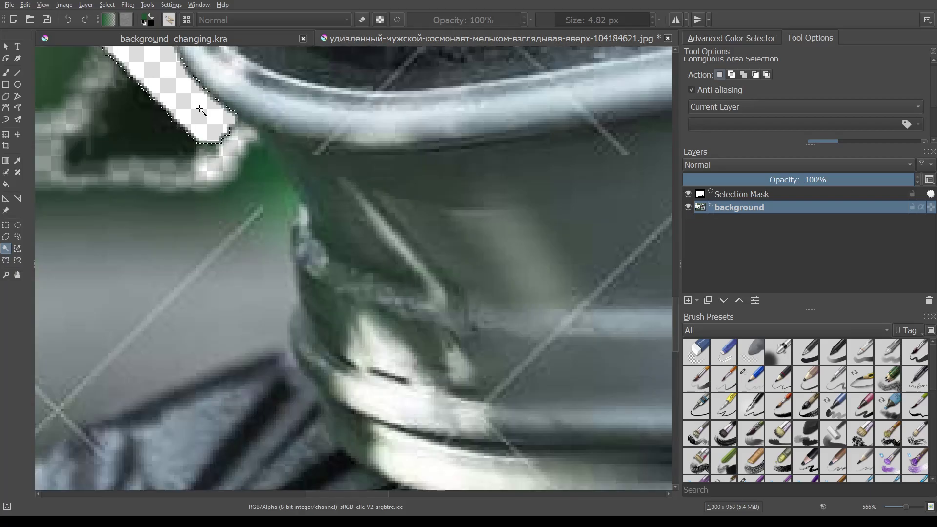
{"action": "scroll", "coordinate": [200, 109], "scroll_direction": "down", "scroll_amount": 2}
{"action": "scroll", "coordinate": [162, 141], "scroll_direction": "up", "scroll_amount": 1}
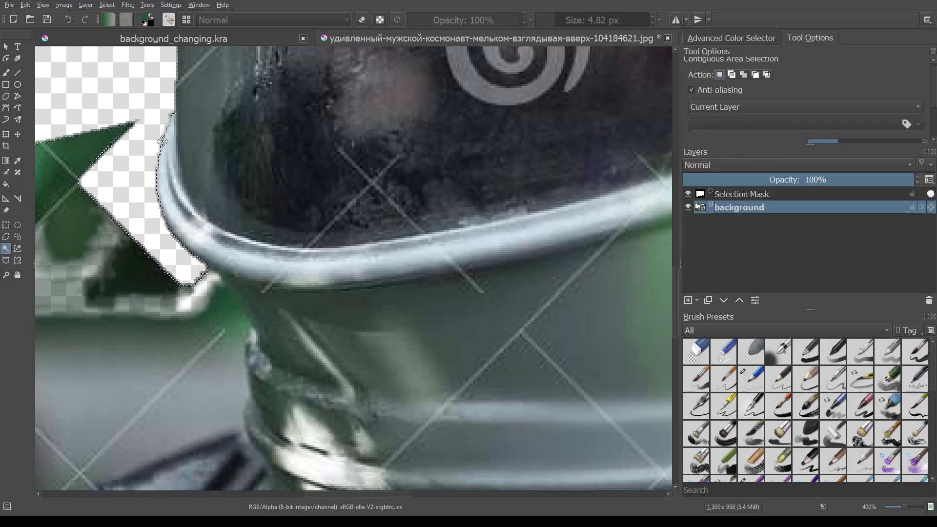
{"action": "left_click", "coordinate": [691, 89]}
{"action": "left_click", "coordinate": [229, 306]}
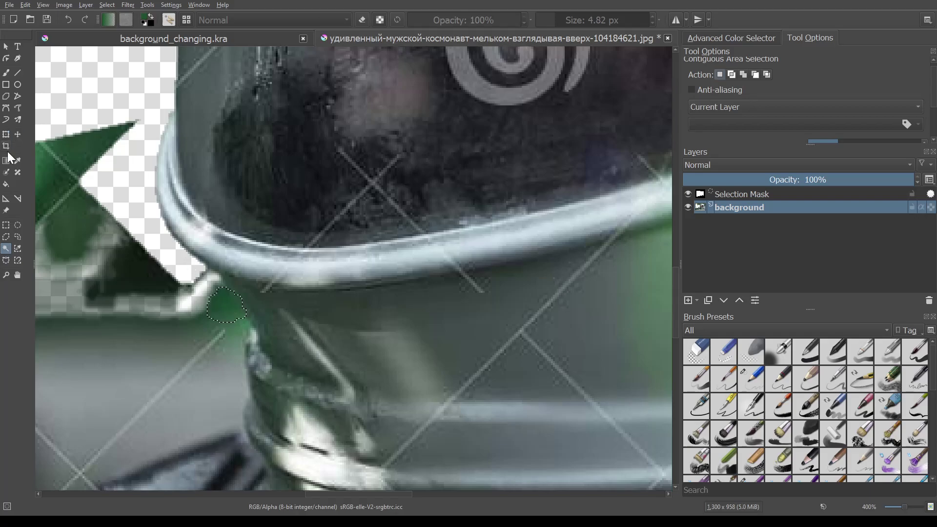
{"action": "left_click", "coordinate": [10, 238]}
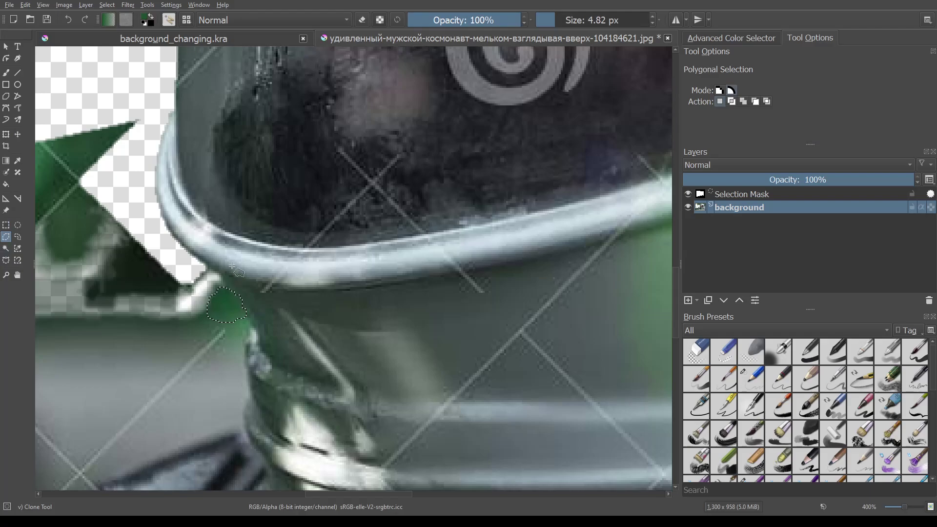
Trace a polygon outline from the helmet's lower edge down along the suit's shoulder.
{"action": "left_click", "coordinate": [205, 266]}
{"action": "left_click", "coordinate": [234, 279]}
{"action": "left_click", "coordinate": [242, 344]}
{"action": "left_click", "coordinate": [248, 394]}
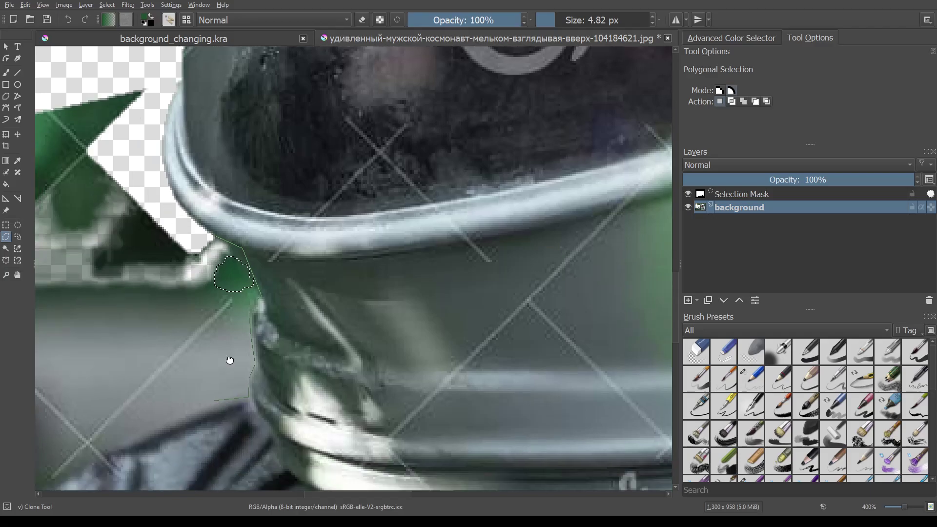
{"action": "left_click_drag", "start_coordinate": [219, 432], "coordinate": [377, 237]}
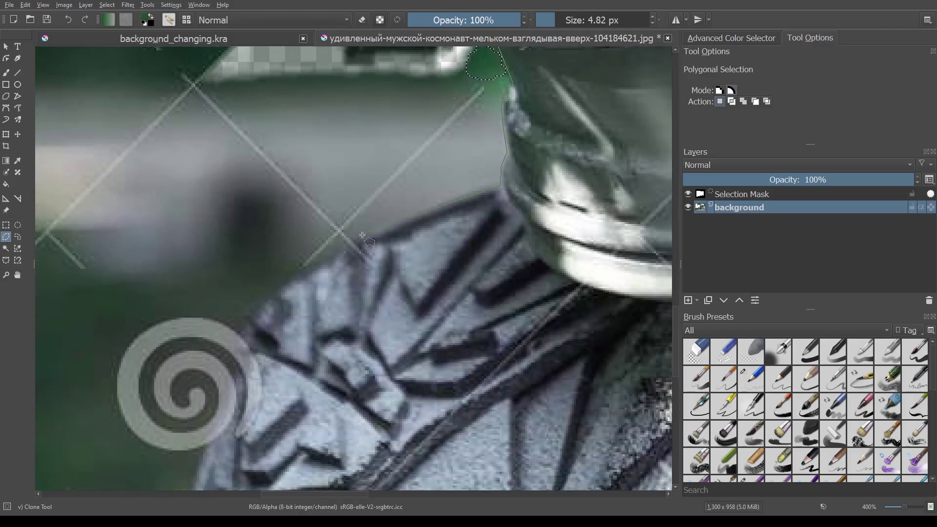
{"action": "left_click", "coordinate": [375, 238]}
{"action": "left_click", "coordinate": [351, 250]}
{"action": "left_click", "coordinate": [332, 260]}
{"action": "left_click", "coordinate": [303, 277]}
{"action": "left_click", "coordinate": [270, 297]}
{"action": "left_click", "coordinate": [259, 299]}
{"action": "left_click", "coordinate": [249, 311]}
{"action": "left_click", "coordinate": [237, 333]}
{"action": "left_click", "coordinate": [232, 369]}
Extend the outline past the image's bottom and left side, close it, and delete the background.
{"action": "left_click_drag", "start_coordinate": [195, 446], "coordinate": [352, 145]}
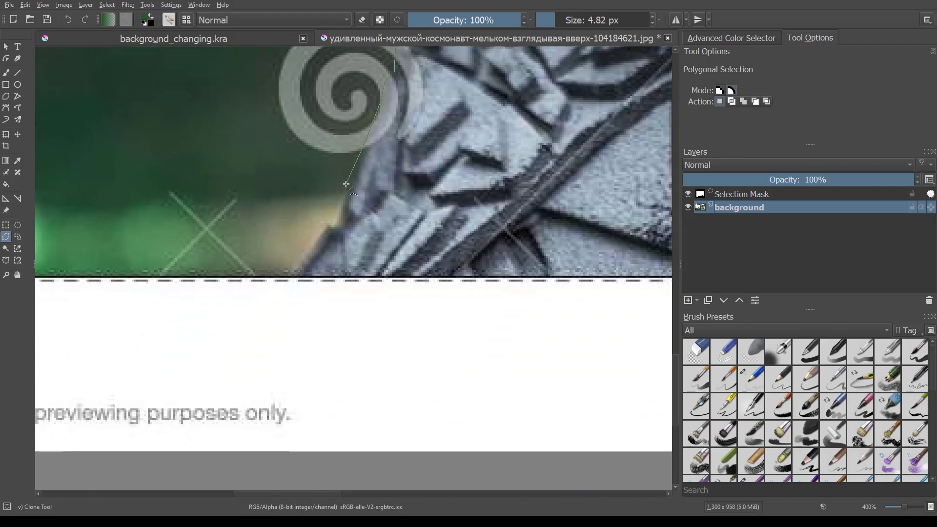
{"action": "left_click", "coordinate": [342, 218]}
{"action": "left_click", "coordinate": [327, 226]}
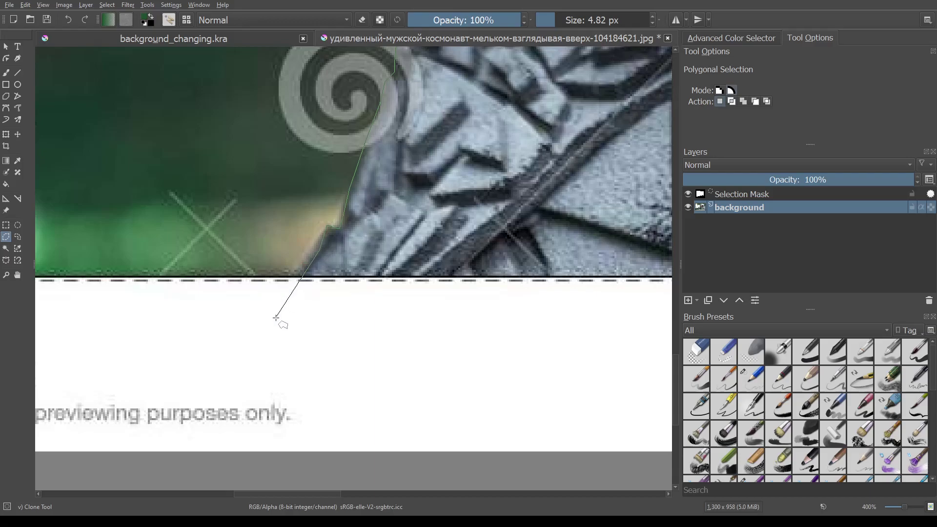
{"action": "left_click", "coordinate": [278, 305]}
{"action": "scroll", "coordinate": [279, 308], "scroll_direction": "down", "scroll_amount": 3}
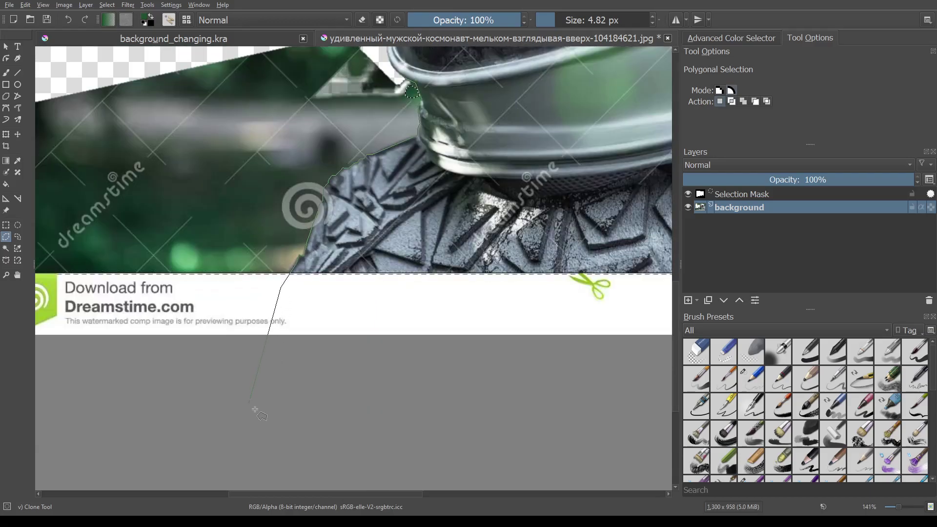
{"action": "scroll", "coordinate": [227, 405], "scroll_direction": "down", "scroll_amount": 1}
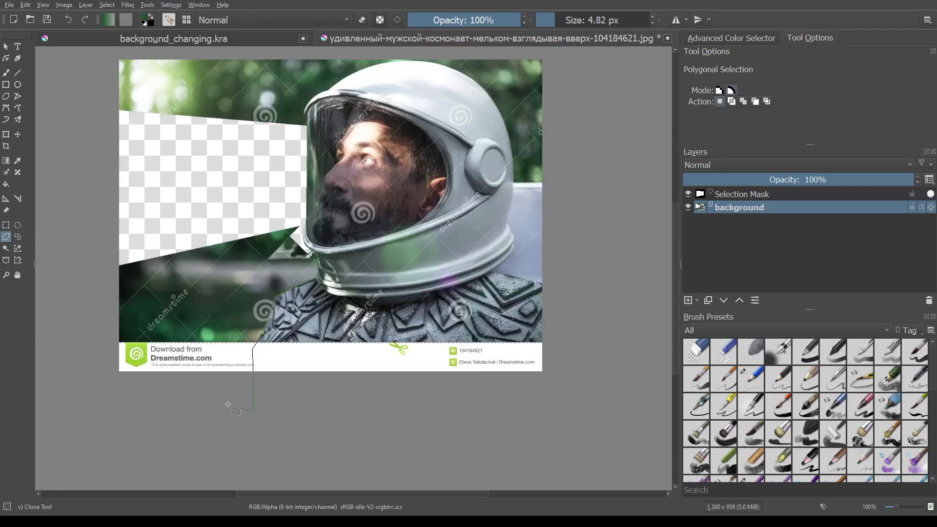
{"action": "left_click", "coordinate": [78, 164]}
{"action": "left_click", "coordinate": [293, 198]}
{"action": "left_click", "coordinate": [301, 215]}
{"action": "left_click", "coordinate": [299, 234]}
{"action": "left_click", "coordinate": [305, 250]}
{"action": "scroll", "coordinate": [310, 267], "scroll_direction": "up", "scroll_amount": 4}
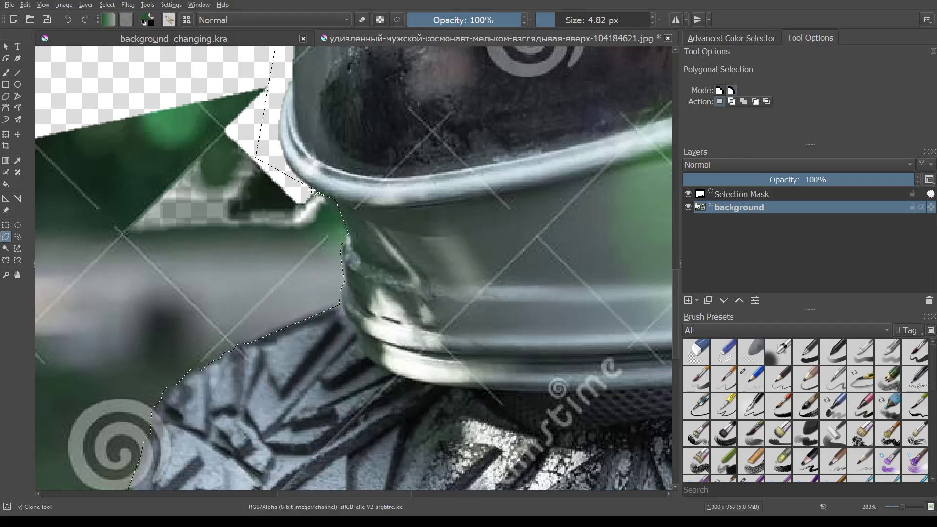
{"action": "double_click", "coordinate": [332, 204]}
{"action": "key", "text": "Delete"}
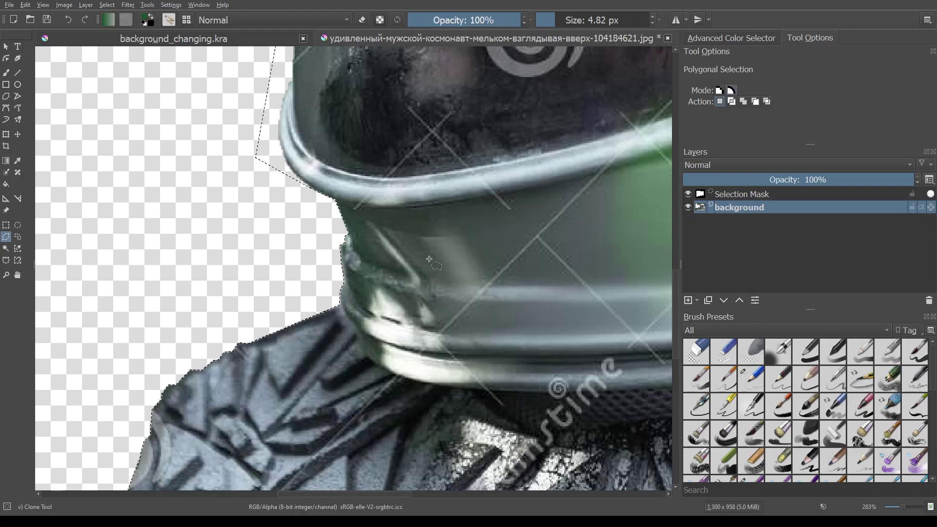
{"action": "scroll", "coordinate": [429, 258], "scroll_direction": "down", "scroll_amount": 4}
Outline the pale background between the helmet's right rim and collar with a polygon and delete it.
{"action": "left_click_drag", "start_coordinate": [546, 292], "coordinate": [275, 292]}
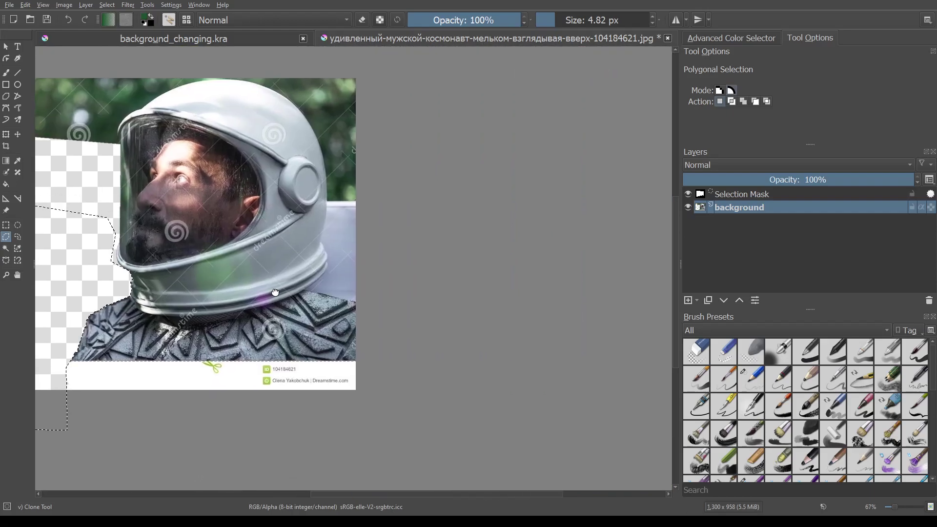
{"action": "scroll", "coordinate": [336, 193], "scroll_direction": "up", "scroll_amount": 2}
{"action": "scroll", "coordinate": [336, 193], "scroll_direction": "up", "scroll_amount": 2}
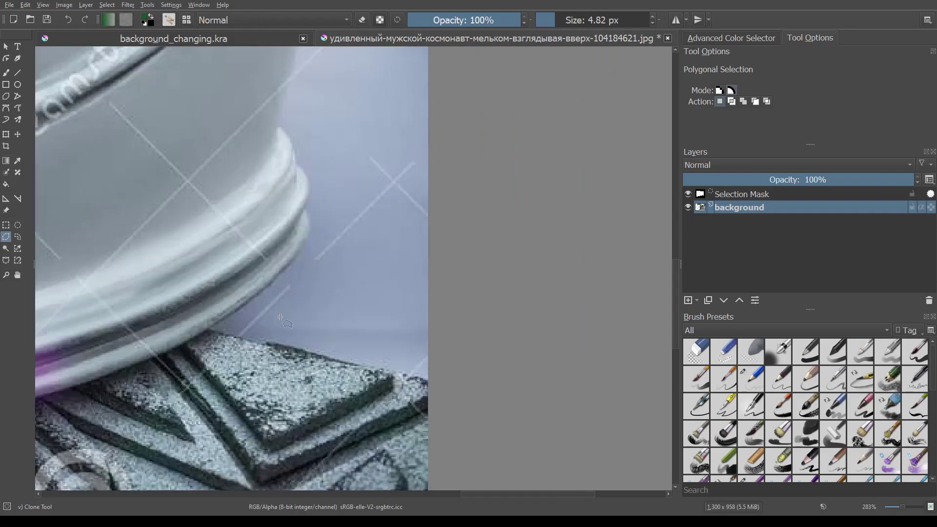
{"action": "left_click", "coordinate": [209, 330]}
{"action": "left_click", "coordinate": [404, 371]}
{"action": "left_click", "coordinate": [422, 374]}
{"action": "left_click", "coordinate": [477, 175]}
{"action": "left_click", "coordinate": [307, 211]}
{"action": "mouse_move", "coordinate": [312, 216]}
{"action": "left_mouse_down"}
{"action": "mouse_move", "coordinate": [313, 236]}
{"action": "mouse_move", "coordinate": [298, 257]}
{"action": "mouse_move", "coordinate": [248, 301]}
{"action": "left_mouse_up"}
{"action": "key", "text": "Delete"}
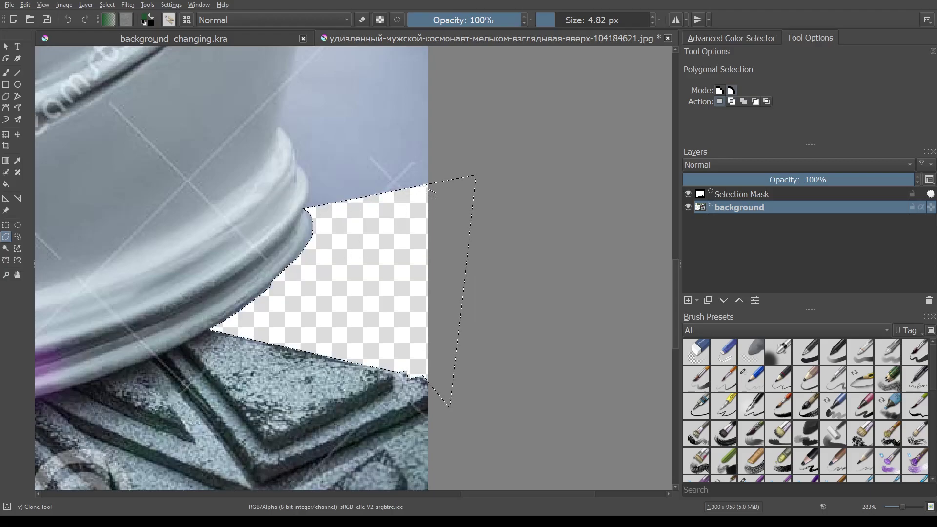
Freehand-trace the sky along the helmet's right edge with Outline Selection and delete it.
{"action": "left_click", "coordinate": [17, 236]}
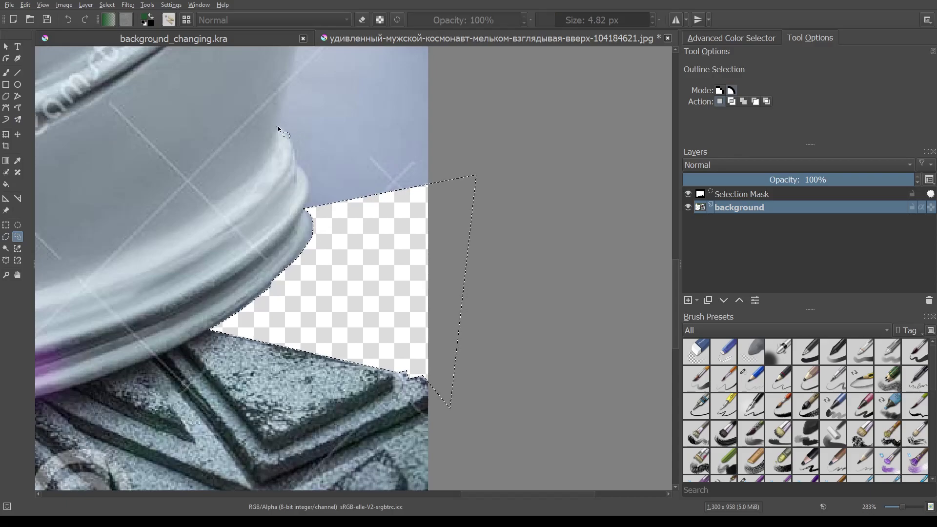
{"action": "mouse_move", "coordinate": [276, 126]}
{"action": "left_mouse_down"}
{"action": "mouse_move", "coordinate": [306, 185]}
{"action": "mouse_move", "coordinate": [340, 202]}
{"action": "left_mouse_up"}
{"action": "mouse_move", "coordinate": [276, 126]}
{"action": "left_mouse_down"}
{"action": "mouse_move", "coordinate": [296, 148]}
{"action": "mouse_move", "coordinate": [291, 162]}
{"action": "left_mouse_up"}
{"action": "key", "text": "ctrl+shift+a"}
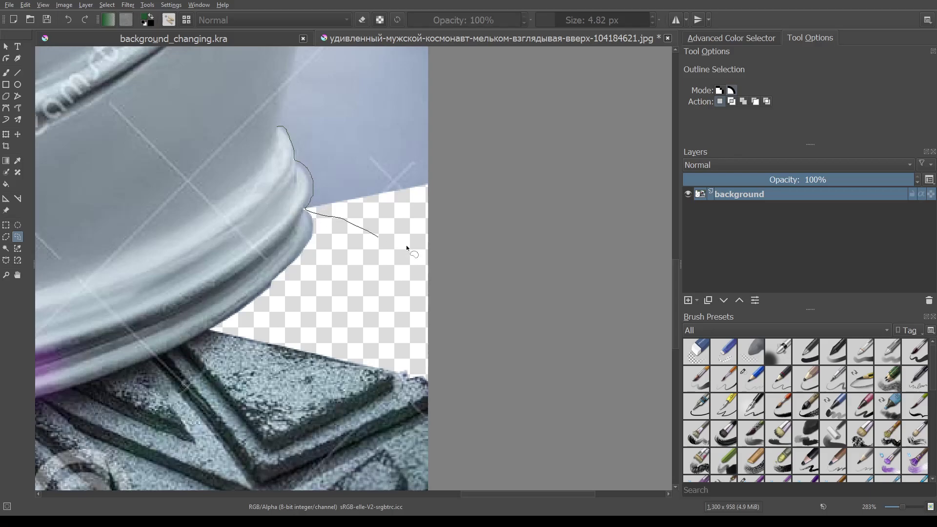
{"action": "left_click_drag", "start_coordinate": [413, 39], "coordinate": [325, 75]}
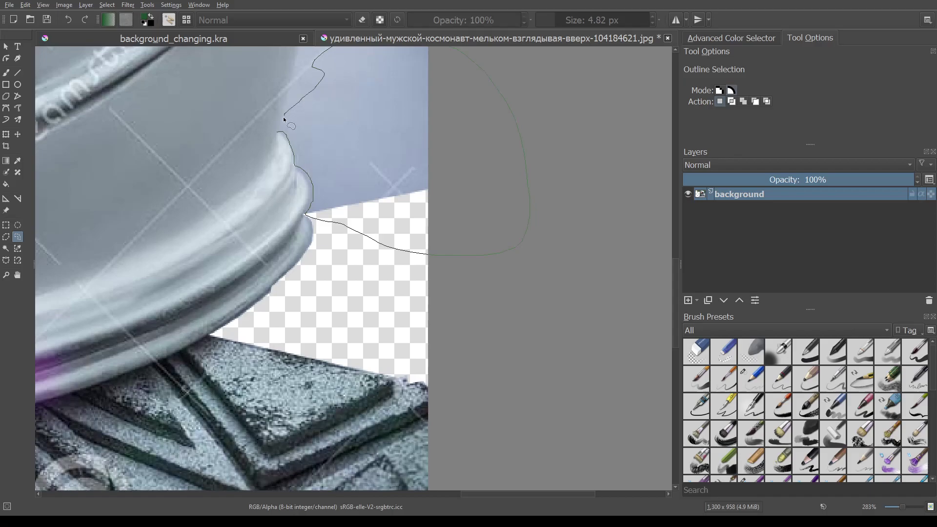
{"action": "left_click_drag", "start_coordinate": [279, 127], "coordinate": [276, 129]}
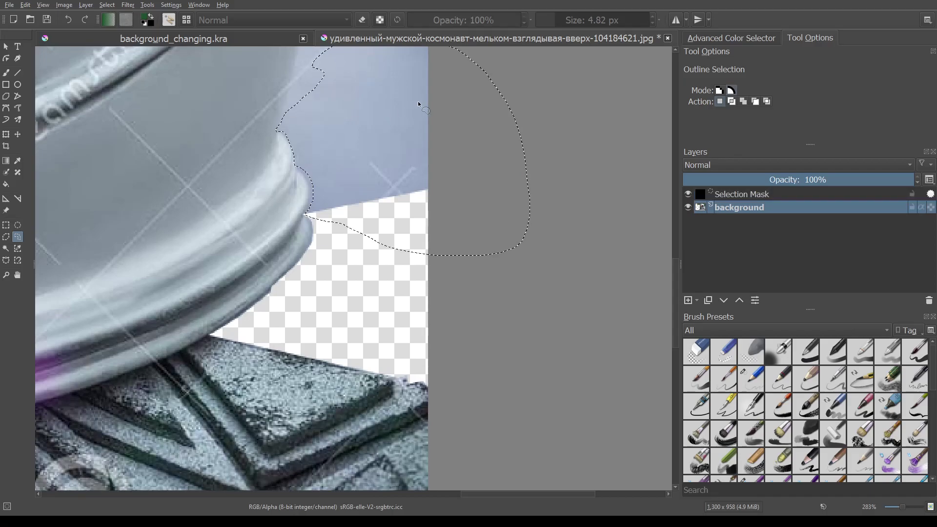
{"action": "key", "text": "Delete"}
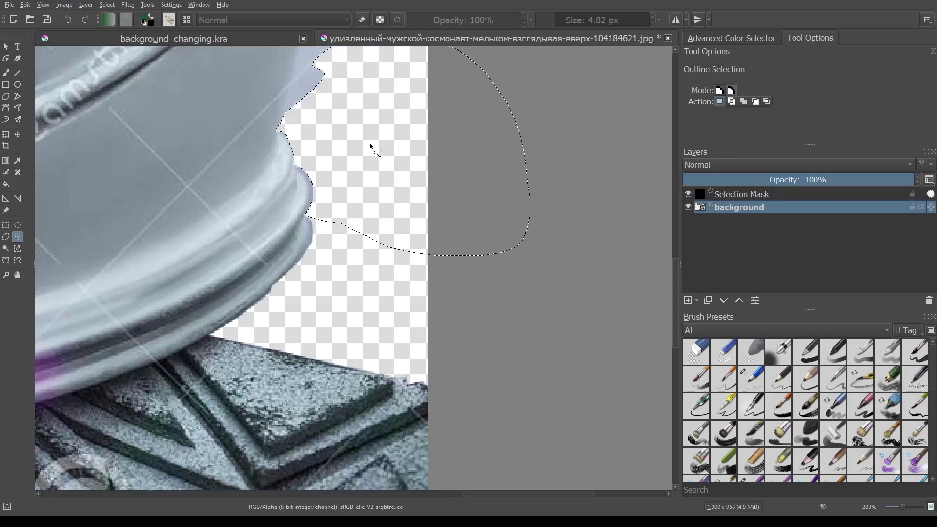
{"action": "scroll", "coordinate": [317, 120], "scroll_direction": "down", "scroll_amount": 5}
Polygon-select the pale strip right of the helmet, extending beyond the photo edge, and delete it.
{"action": "scroll", "coordinate": [244, 224], "scroll_direction": "up", "scroll_amount": 3}
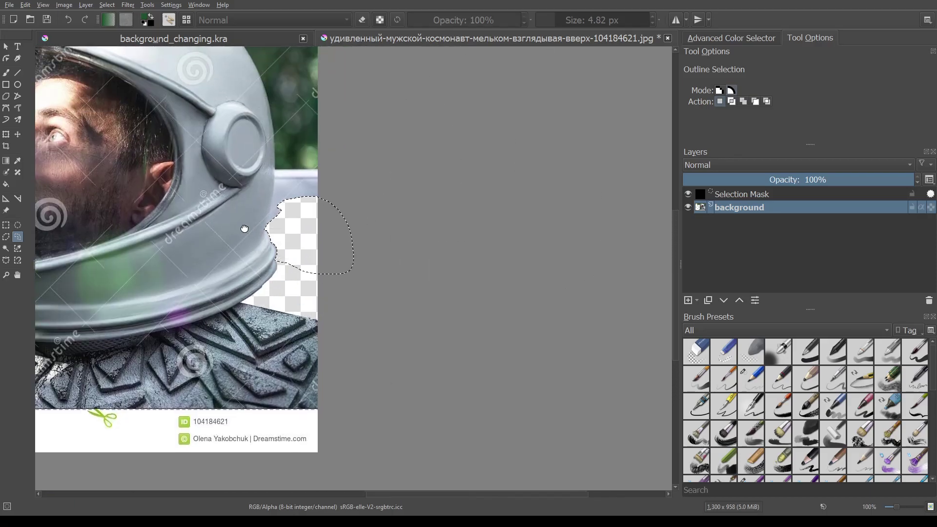
{"action": "left_click", "coordinate": [6, 226]}
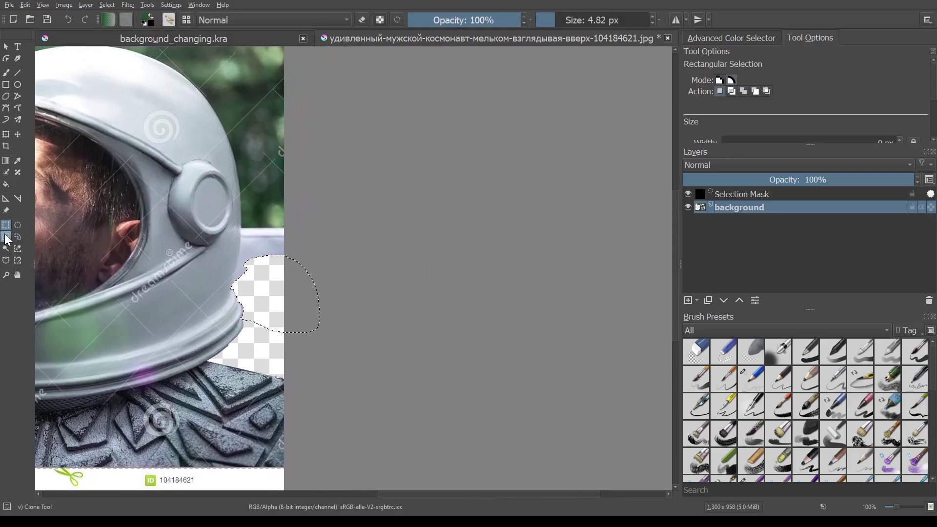
{"action": "scroll", "coordinate": [239, 243], "scroll_direction": "up", "scroll_amount": 3}
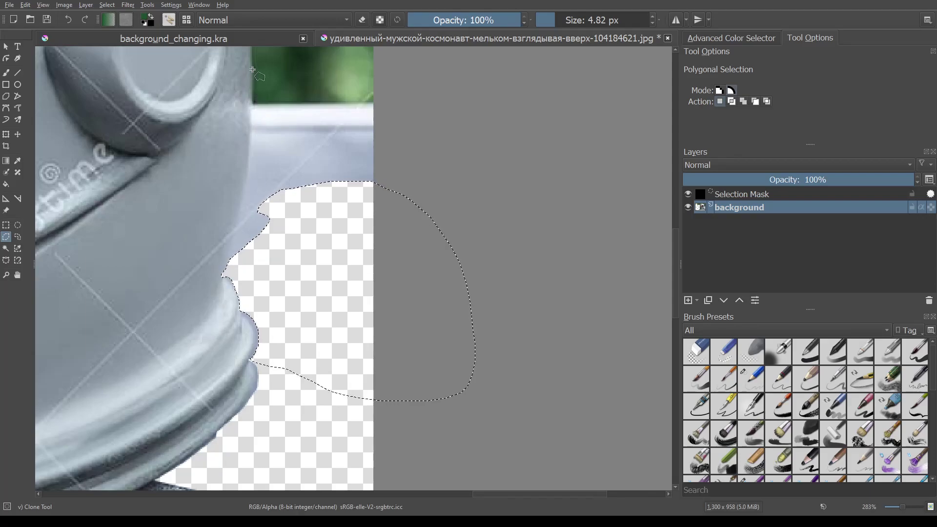
{"action": "left_click", "coordinate": [251, 92]}
{"action": "left_click", "coordinate": [249, 161]}
{"action": "left_click", "coordinate": [245, 191]}
{"action": "left_click", "coordinate": [234, 240]}
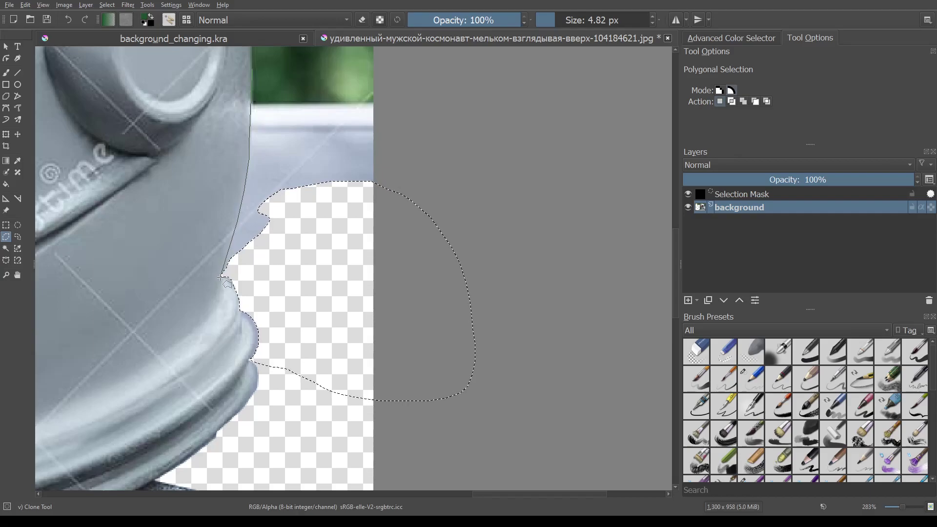
{"action": "left_click", "coordinate": [222, 277]}
{"action": "left_click", "coordinate": [512, 302]}
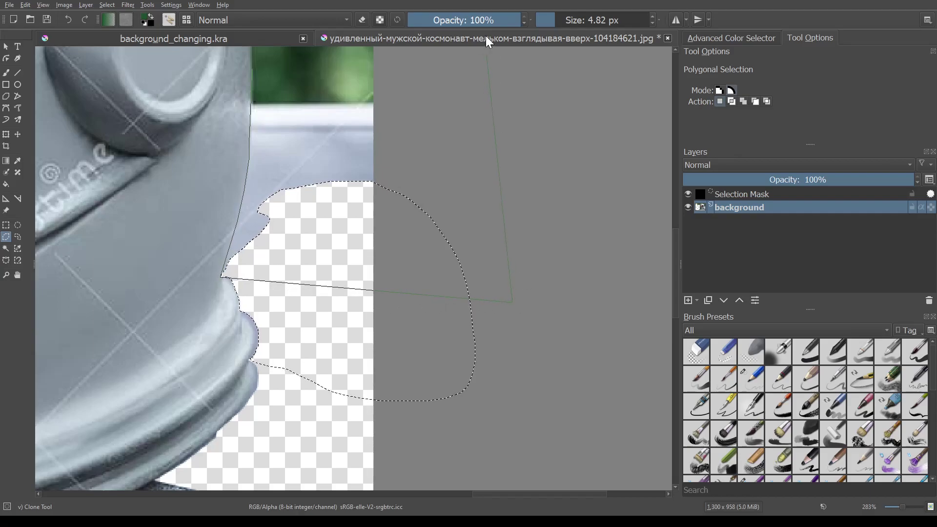
{"action": "left_click", "coordinate": [492, 75]}
{"action": "left_click", "coordinate": [252, 70]}
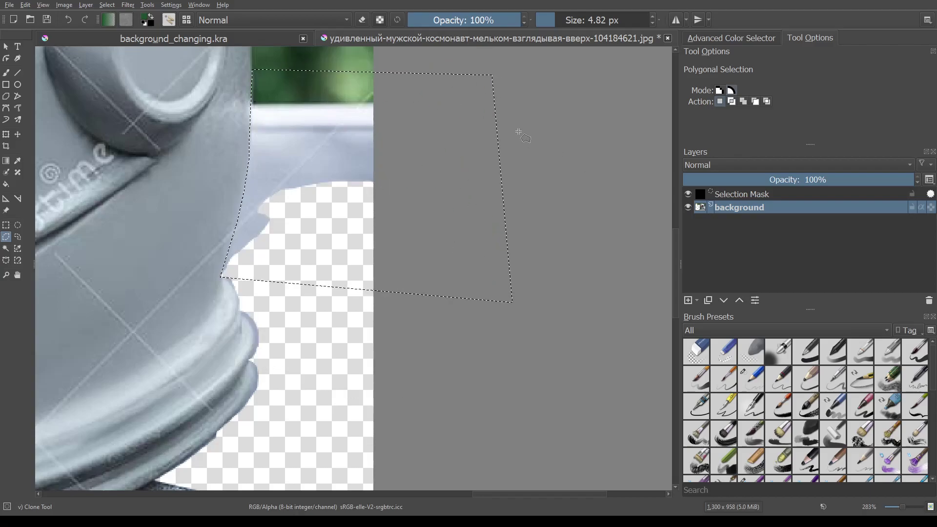
{"action": "key", "text": "Delete"}
{"action": "mouse_move", "coordinate": [375, 160]}
{"action": "left_mouse_down"}
{"action": "mouse_move", "coordinate": [408, 336]}
{"action": "mouse_move", "coordinate": [413, 427]}
{"action": "left_mouse_up"}
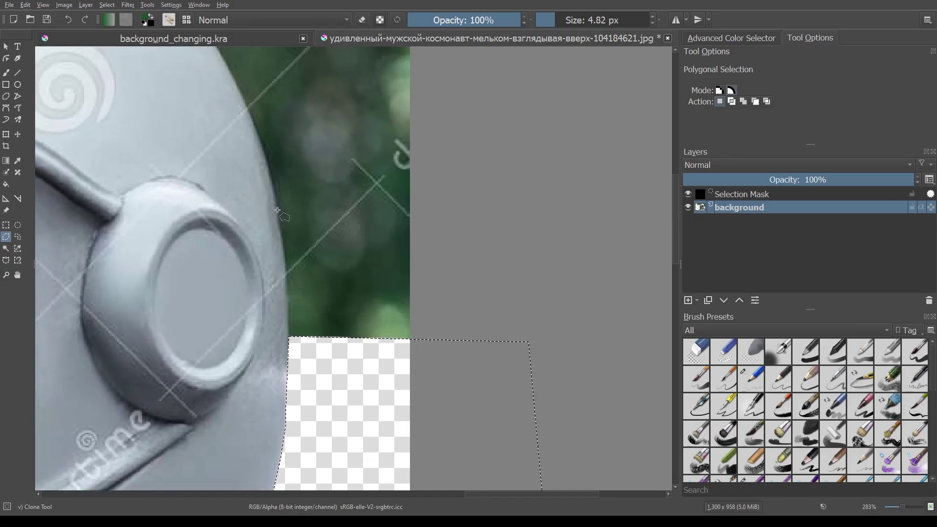
{"action": "scroll", "coordinate": [331, 229], "scroll_direction": "down", "scroll_amount": 2}
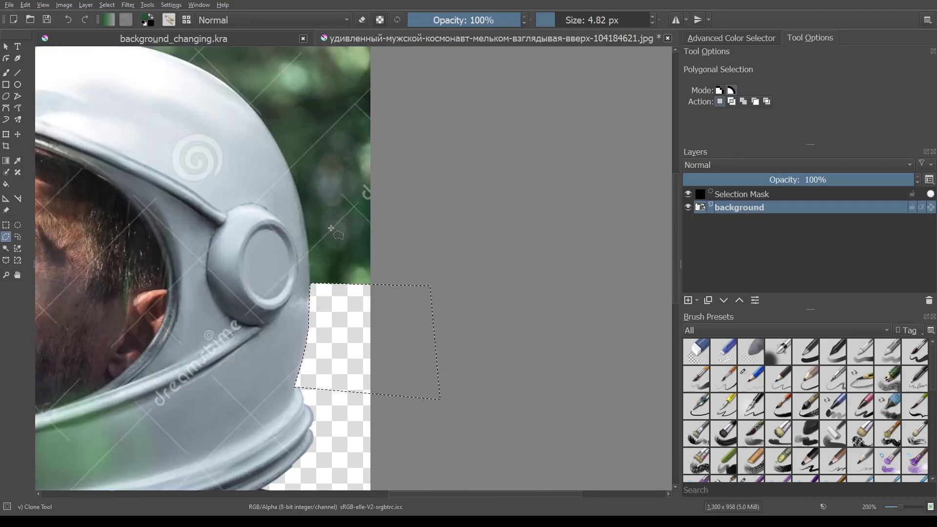
{"action": "scroll", "coordinate": [273, 147], "scroll_direction": "down", "scroll_amount": 1}
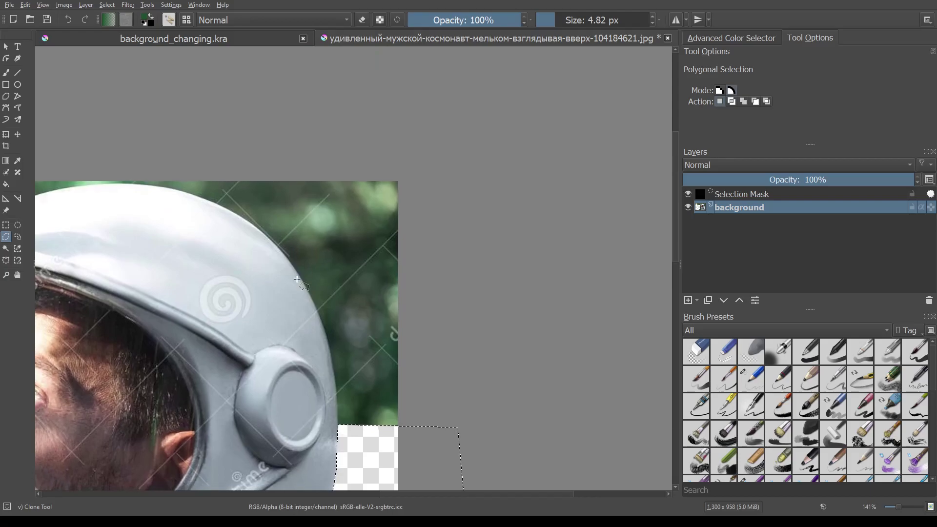
Magic-wand and delete three green foliage patches beside the helmet's upper right.
{"action": "left_click", "coordinate": [6, 248]}
{"action": "left_click", "coordinate": [347, 372]}
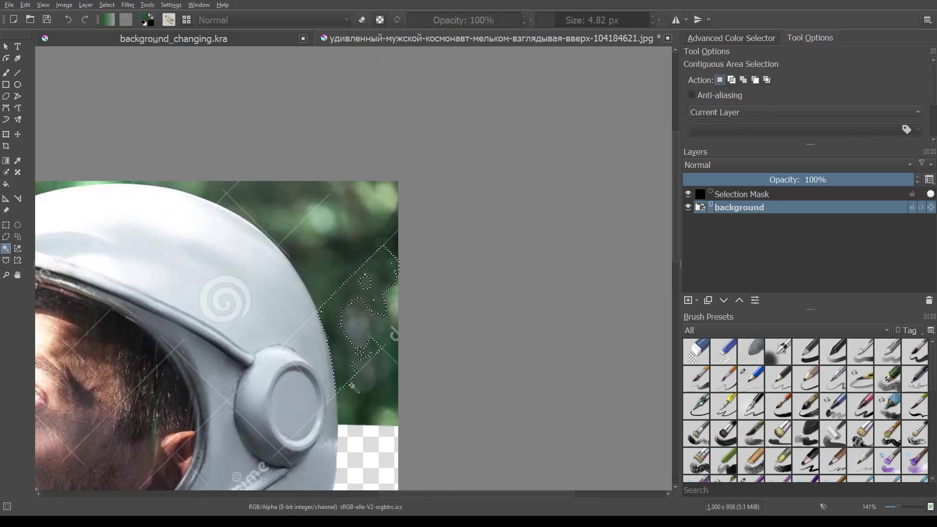
{"action": "key", "text": "Delete"}
{"action": "left_click", "coordinate": [344, 398]}
{"action": "key", "text": "Delete"}
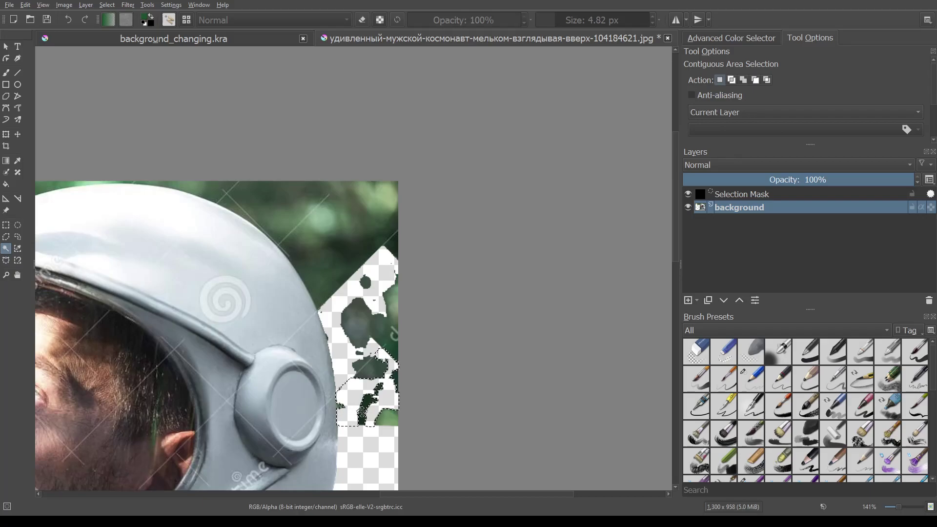
{"action": "scroll", "coordinate": [361, 414], "scroll_direction": "up", "scroll_amount": 3}
{"action": "scroll", "coordinate": [362, 414], "scroll_direction": "up", "scroll_amount": 2}
{"action": "left_click", "coordinate": [234, 357]}
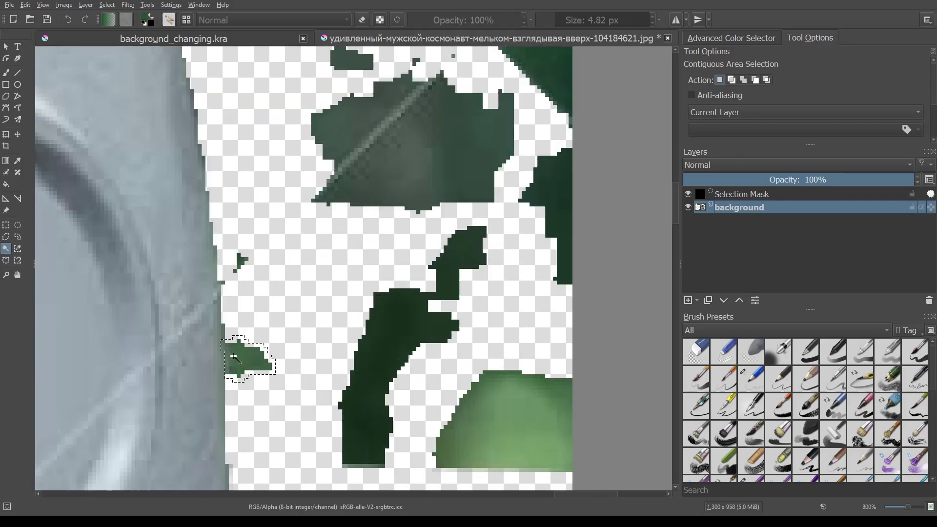
{"action": "key", "text": "Delete"}
Erase a tiny green speck, then enable anti-aliasing and reselect the transparent area.
{"action": "left_click", "coordinate": [239, 262]}
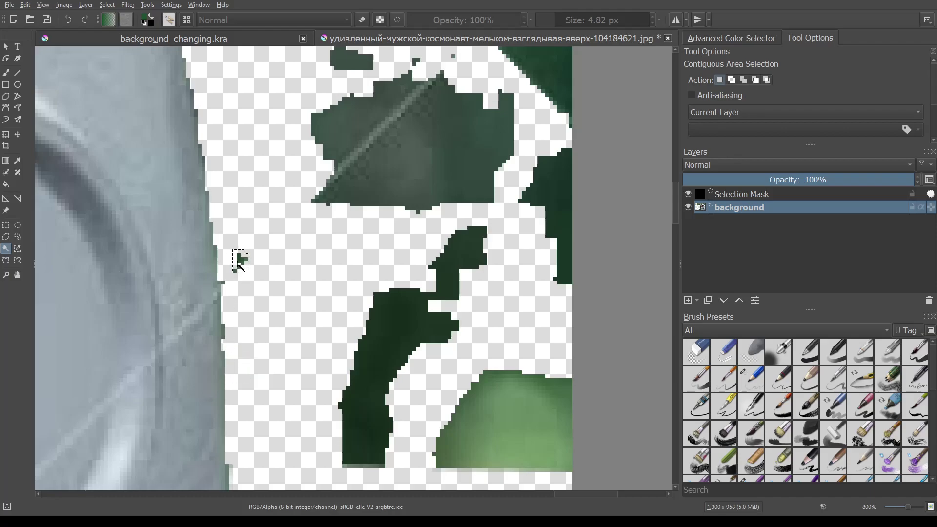
{"action": "key", "text": "Delete"}
{"action": "scroll", "coordinate": [293, 251], "scroll_direction": "down", "scroll_amount": 1}
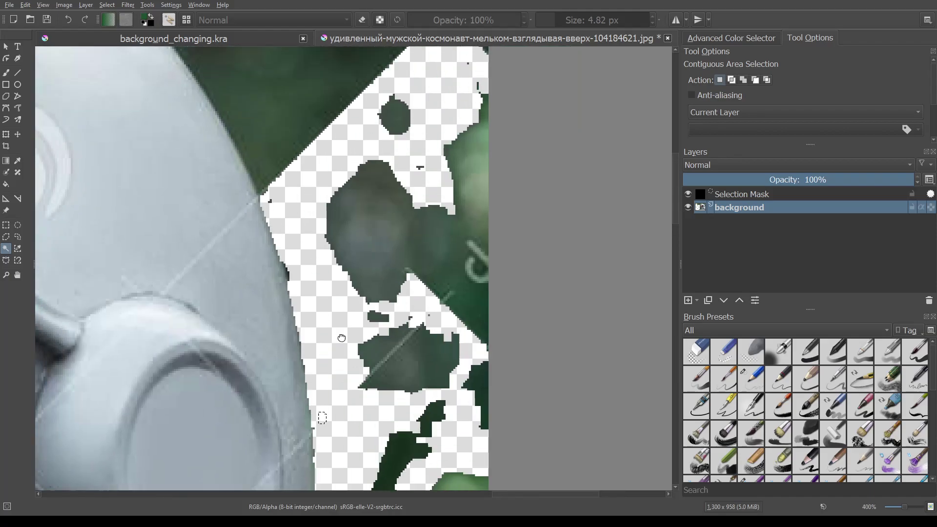
{"action": "scroll", "coordinate": [315, 386], "scroll_direction": "down", "scroll_amount": 1}
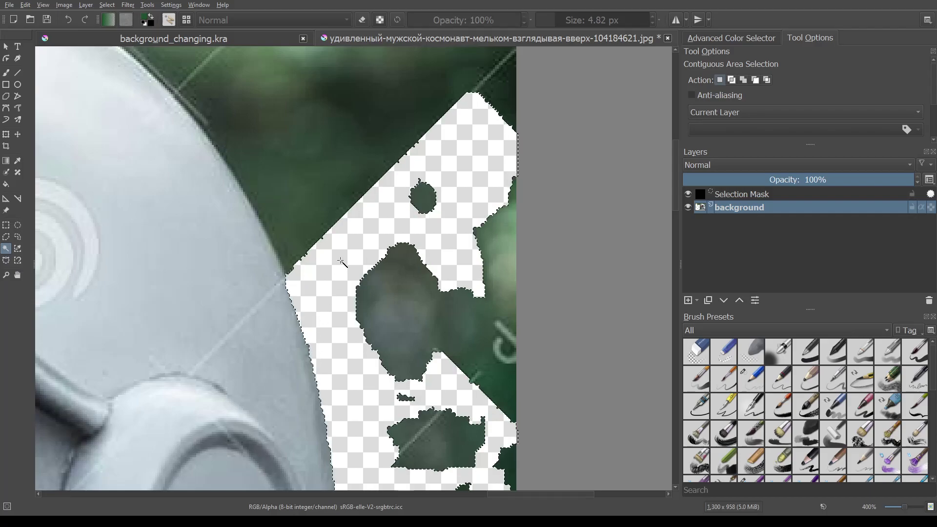
{"action": "left_click", "coordinate": [340, 259]}
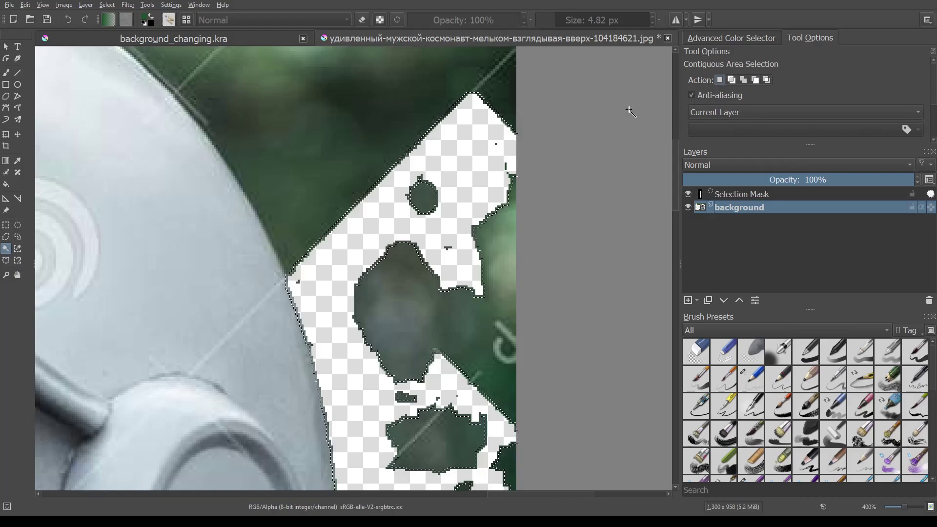
{"action": "left_click", "coordinate": [472, 167]}
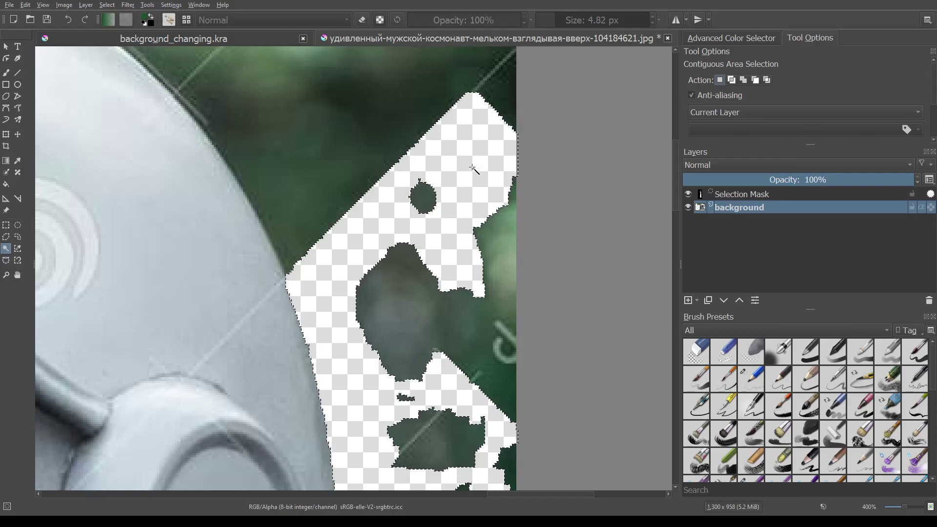
{"action": "scroll", "coordinate": [779, 125], "scroll_direction": "down", "scroll_amount": 3}
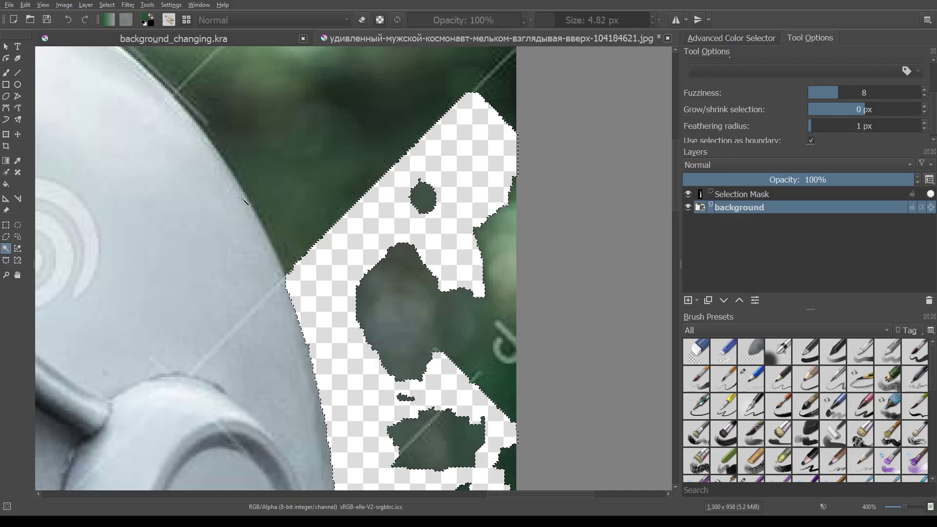
Erase two dark green foliage patches, stop limiting selections to the current one, and undo.
{"action": "left_click", "coordinate": [296, 185]}
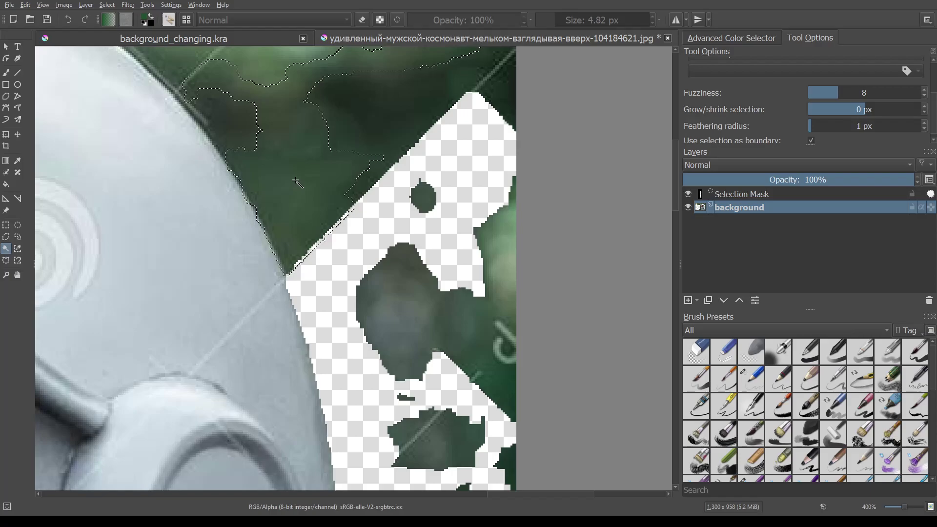
{"action": "key", "text": "Delete"}
{"action": "left_click", "coordinate": [225, 134]}
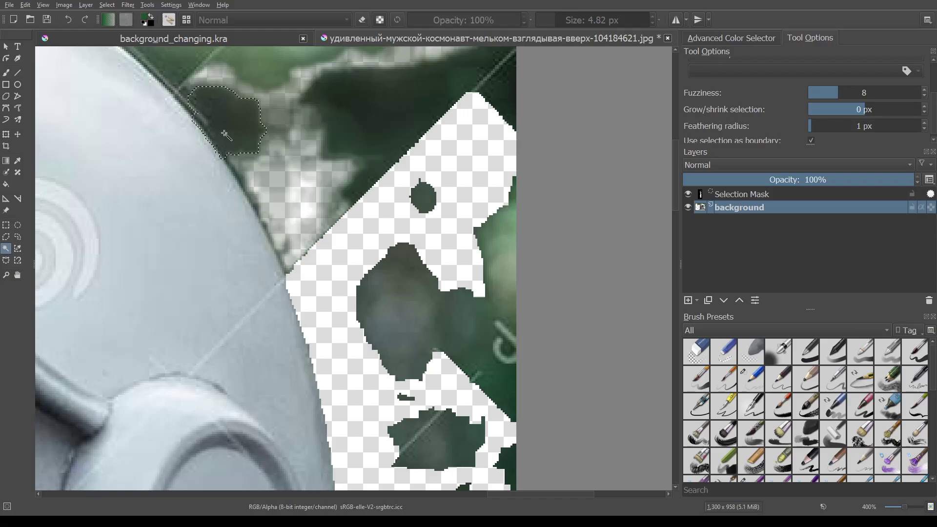
{"action": "key", "text": "Delete"}
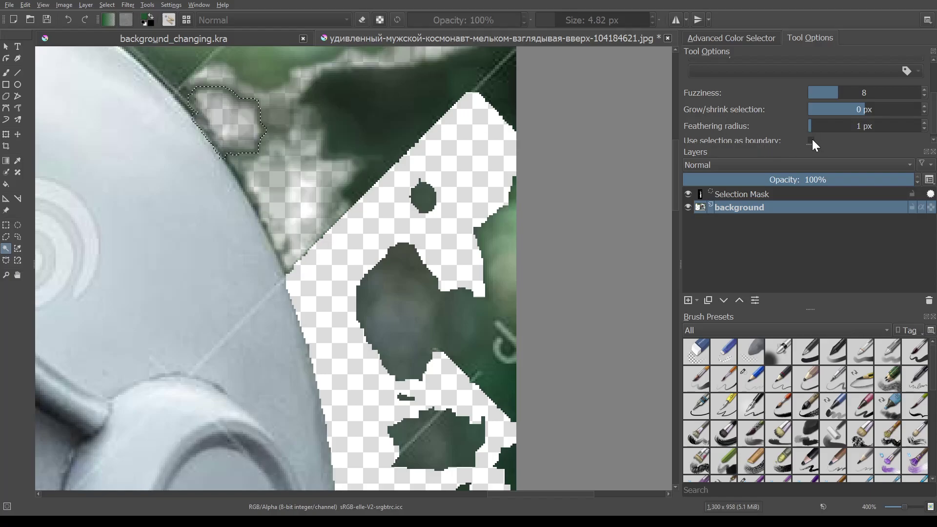
{"action": "left_click", "coordinate": [812, 140]}
{"action": "left_click", "coordinate": [306, 192]}
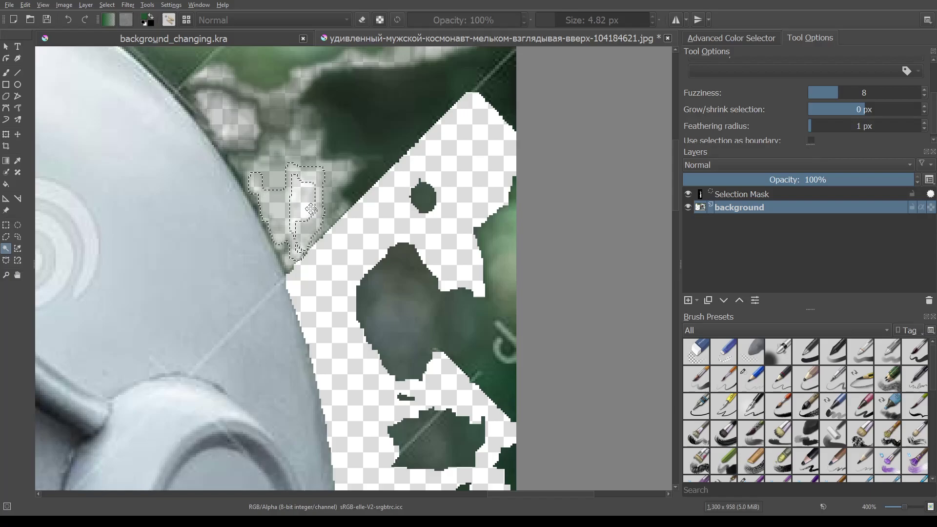
{"action": "key", "text": "ctrl+z"}
{"action": "key", "text": "ctrl+z"}
{"action": "key", "text": "ctrl+z"}
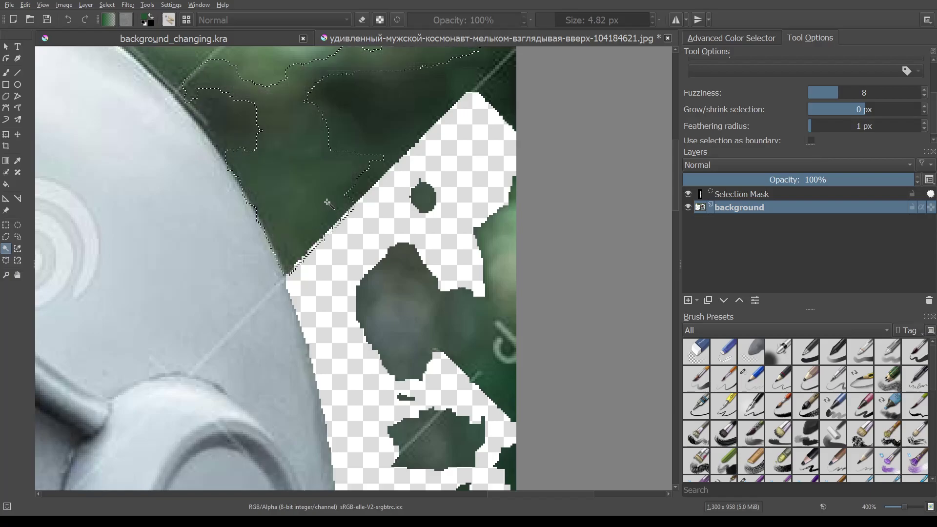
Erase the green background and dark patch hugging the helmet's upper rim.
{"action": "scroll", "coordinate": [786, 131], "scroll_direction": "down", "scroll_amount": 1}
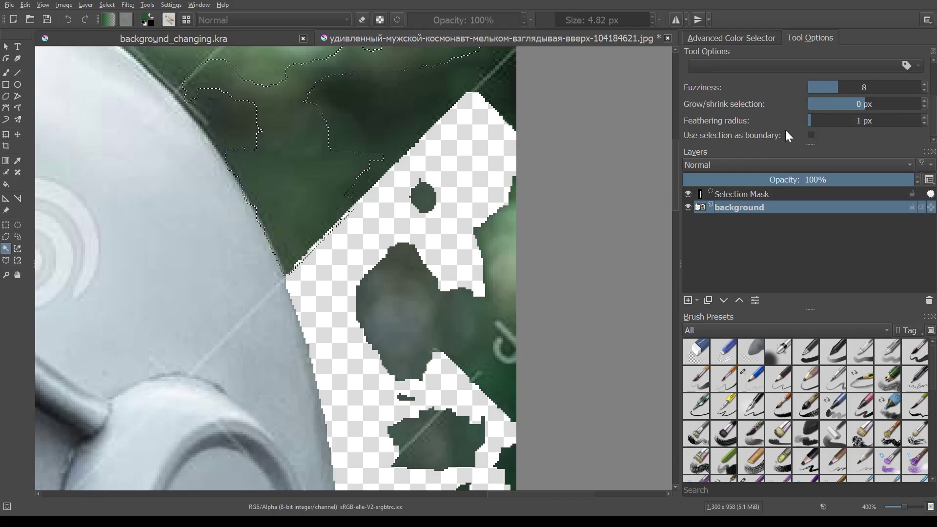
{"action": "scroll", "coordinate": [763, 98], "scroll_direction": "up", "scroll_amount": 2}
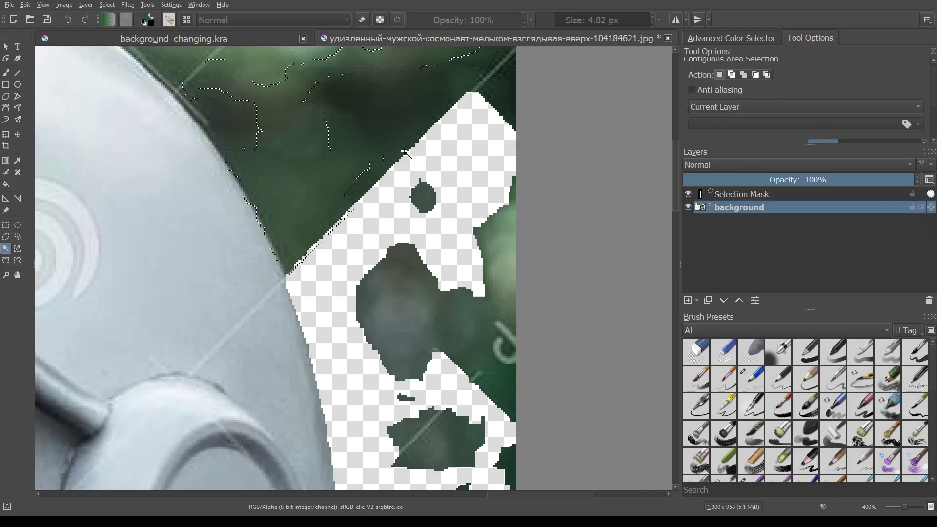
{"action": "left_click", "coordinate": [260, 197]}
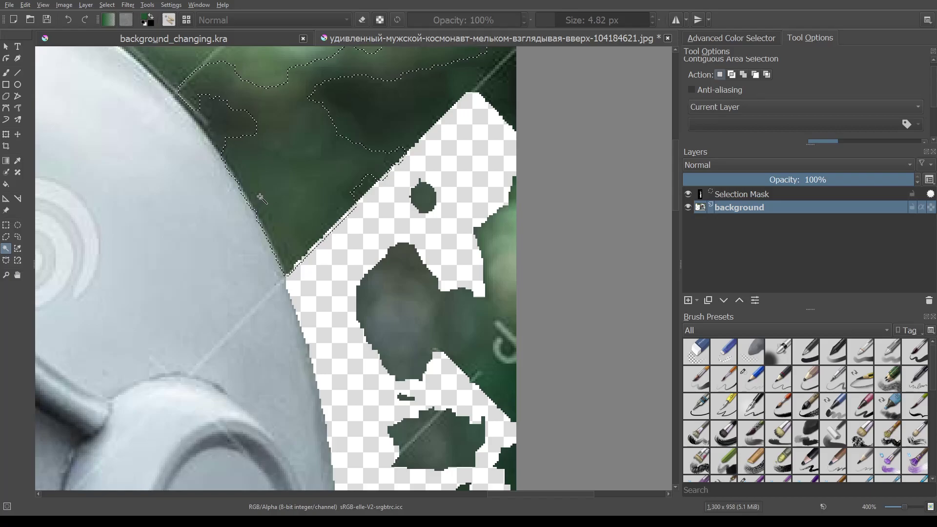
{"action": "key", "text": "Delete"}
{"action": "left_click", "coordinate": [222, 124]}
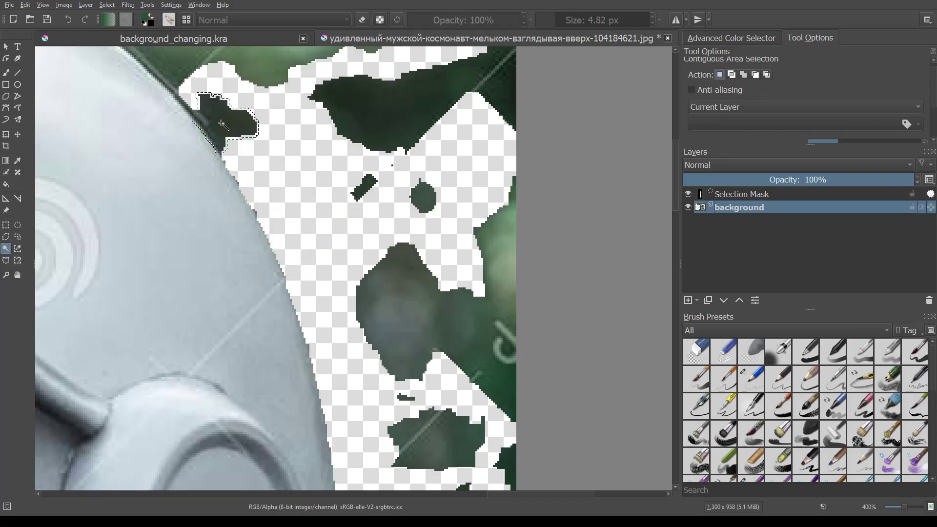
{"action": "key", "text": "Delete"}
{"action": "left_click", "coordinate": [191, 108]}
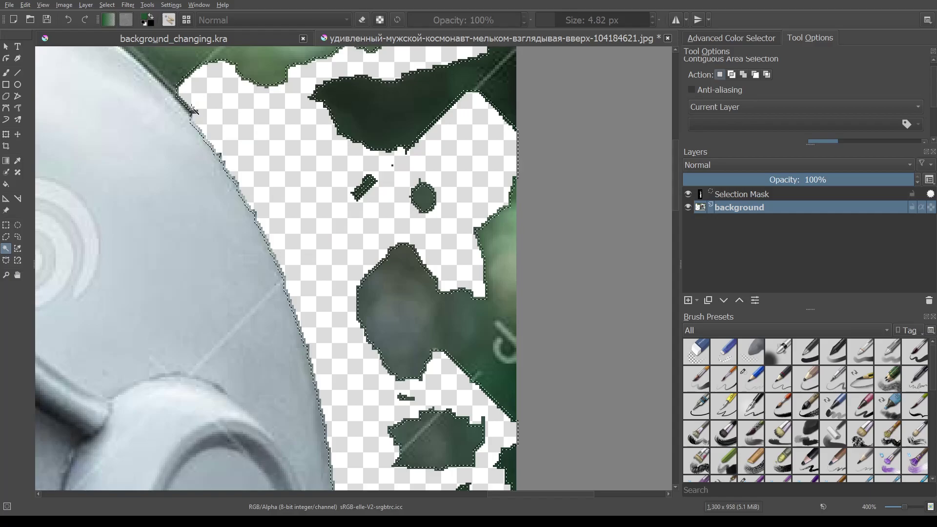
Select the green patches and dark streak above the helmet and delete them.
{"action": "scroll", "coordinate": [192, 108], "scroll_direction": "down", "scroll_amount": 2}
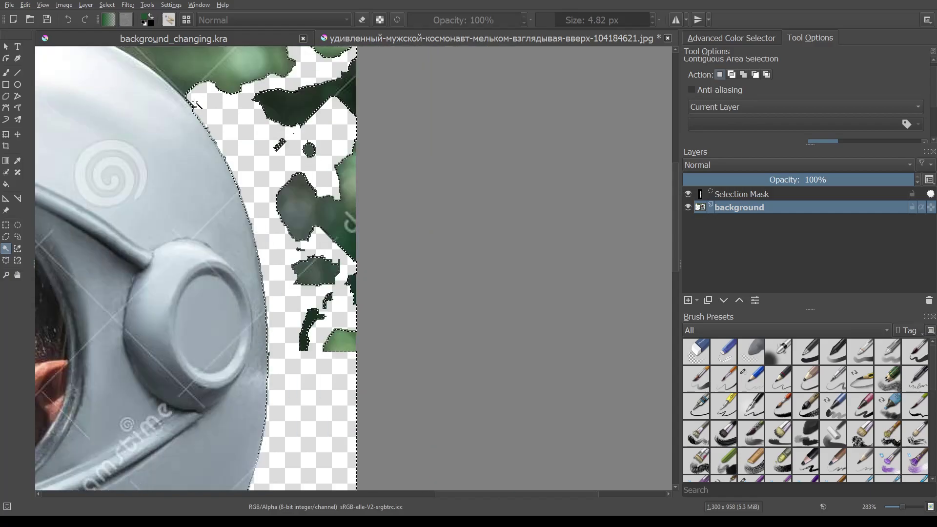
{"action": "left_click_drag", "start_coordinate": [179, 70], "coordinate": [386, 274]}
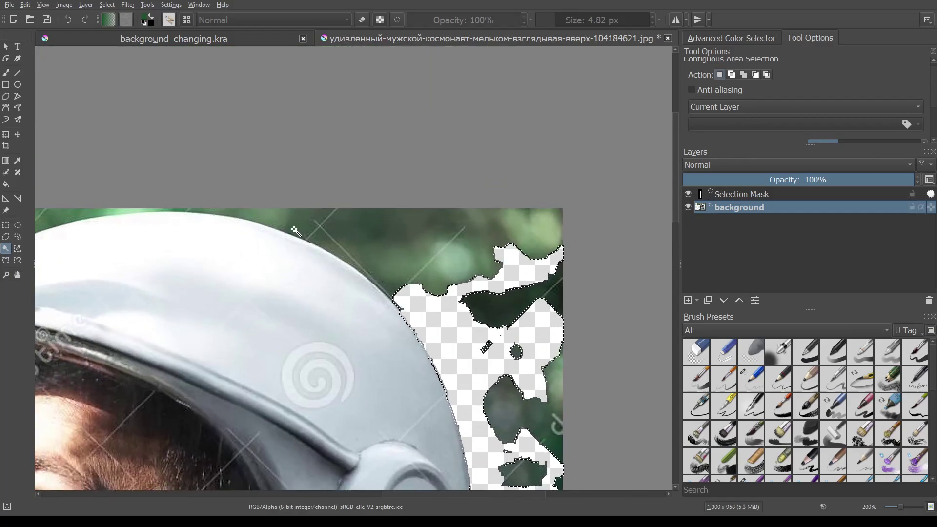
{"action": "left_click", "coordinate": [308, 238]}
{"action": "left_click", "coordinate": [358, 239], "text": "shift"}
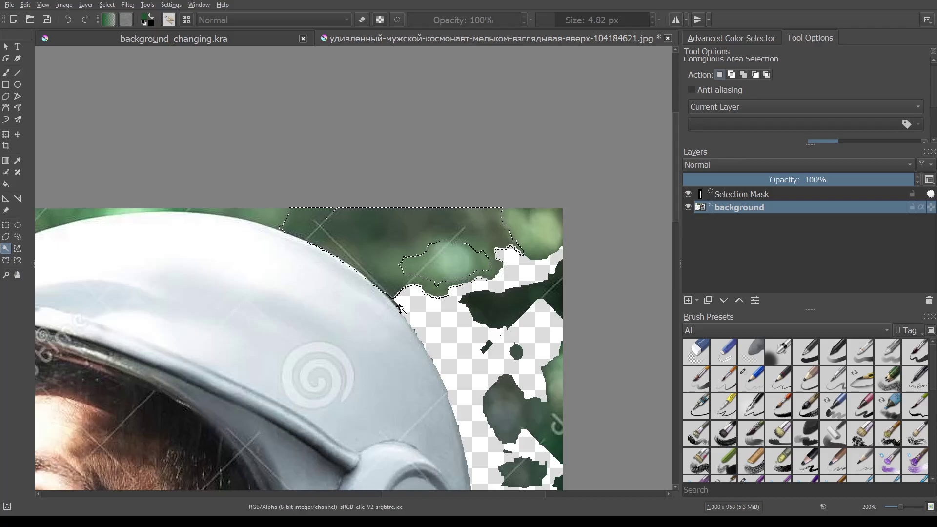
{"action": "scroll", "coordinate": [397, 306], "scroll_direction": "up", "scroll_amount": 3}
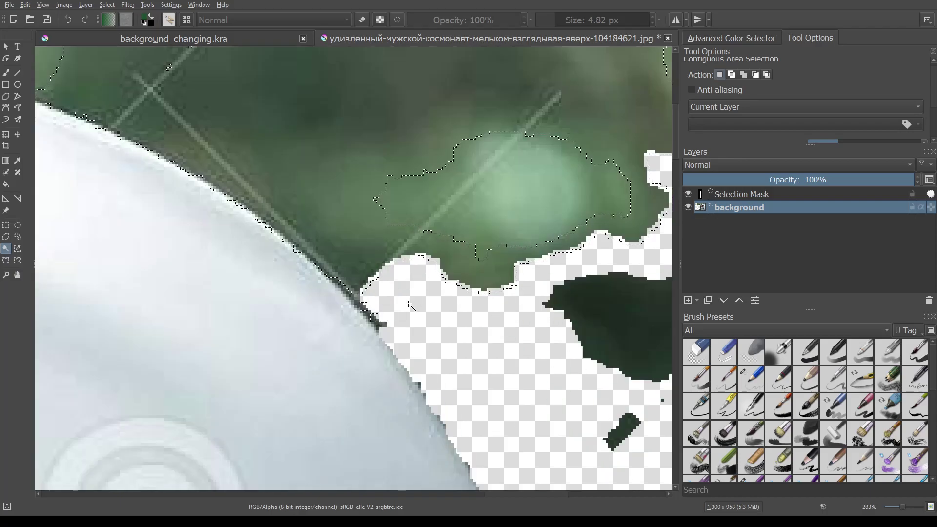
{"action": "left_click", "coordinate": [357, 295], "text": "shift"}
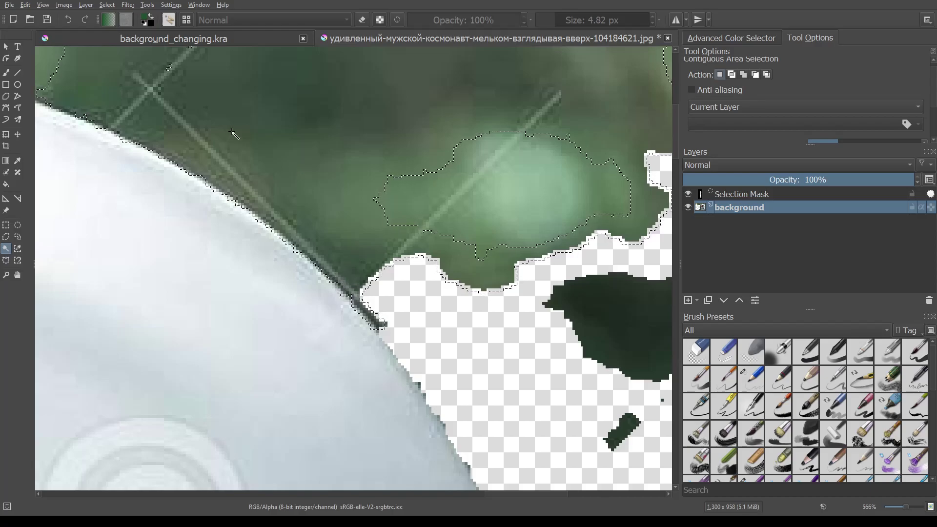
{"action": "key", "text": "Delete"}
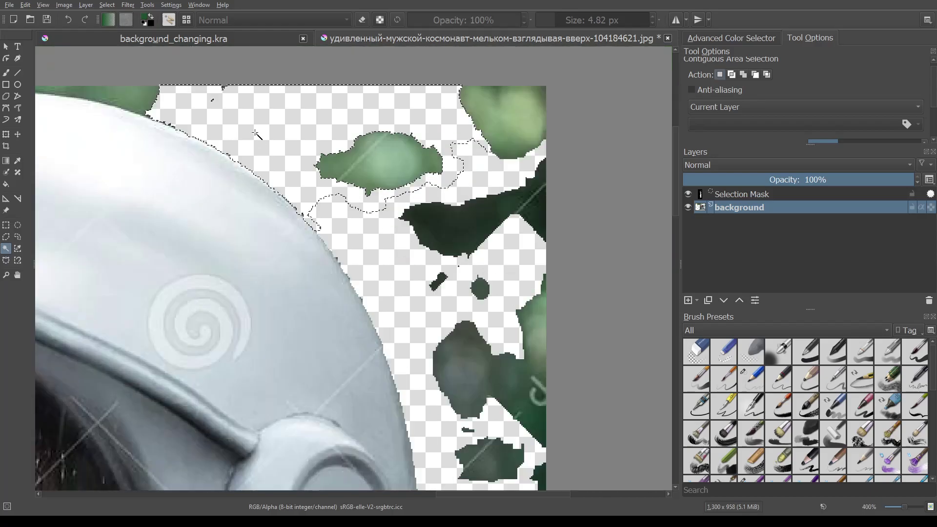
Erase the remaining green strips along the helmet's top edge toward the top-left.
{"action": "scroll", "coordinate": [254, 137], "scroll_direction": "down", "scroll_amount": 3, "text": "ctrl"}
{"action": "left_click_drag", "start_coordinate": [255, 129], "coordinate": [406, 268]}
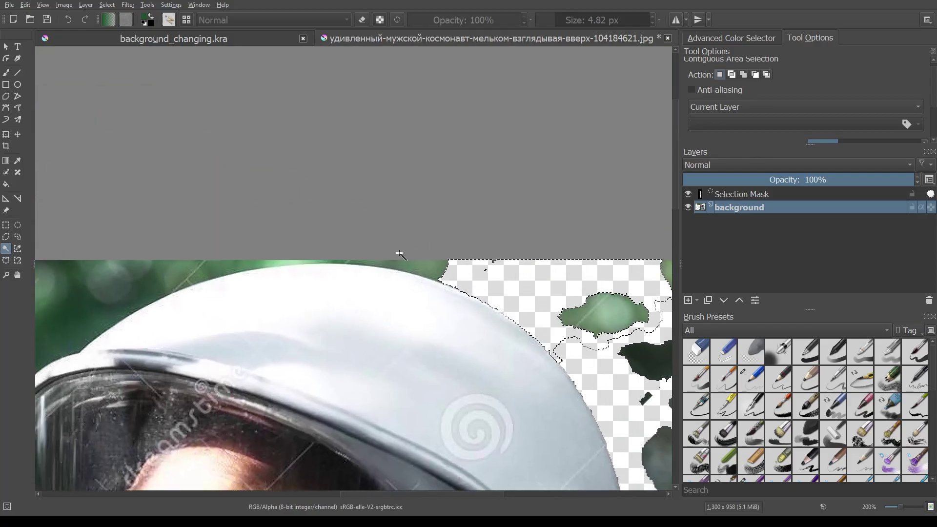
{"action": "left_click", "coordinate": [406, 268]}
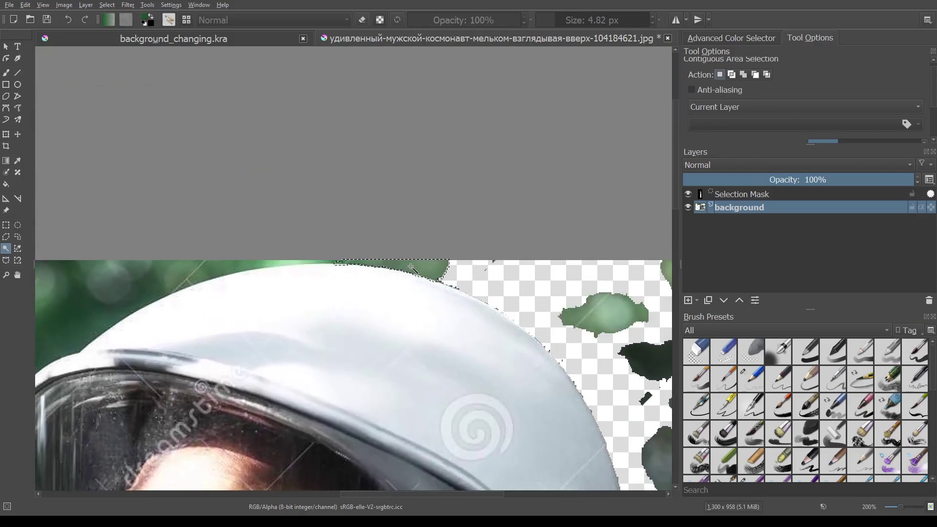
{"action": "key", "text": "Delete"}
{"action": "left_click", "coordinate": [286, 262]}
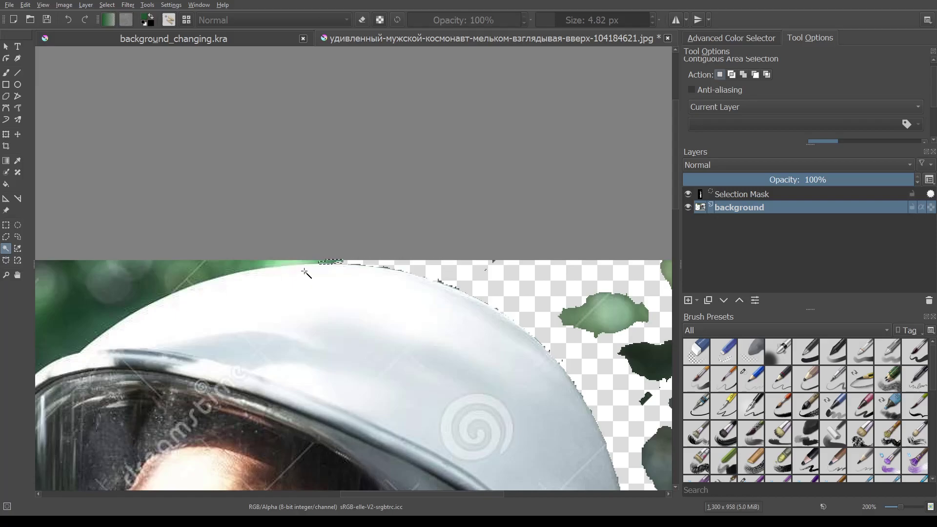
{"action": "left_click", "coordinate": [223, 269]}
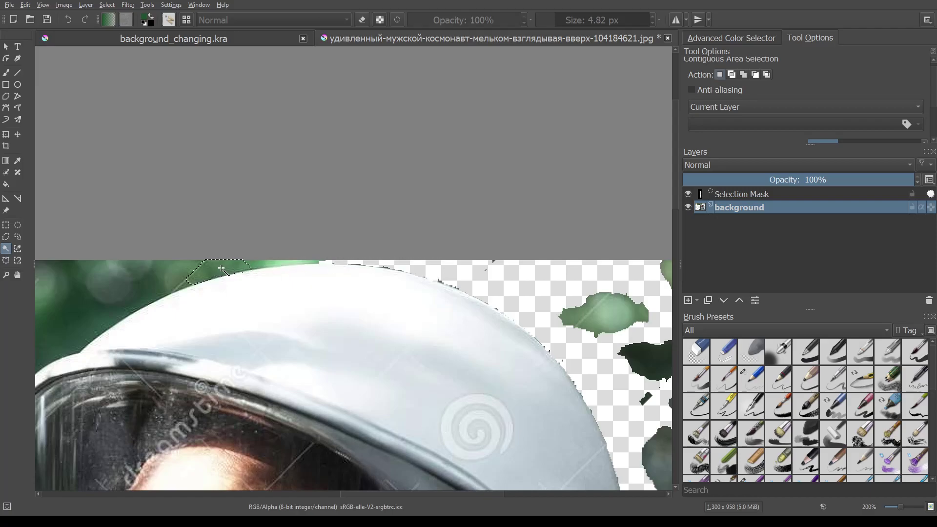
{"action": "key", "text": "Delete"}
{"action": "left_click", "coordinate": [251, 264]}
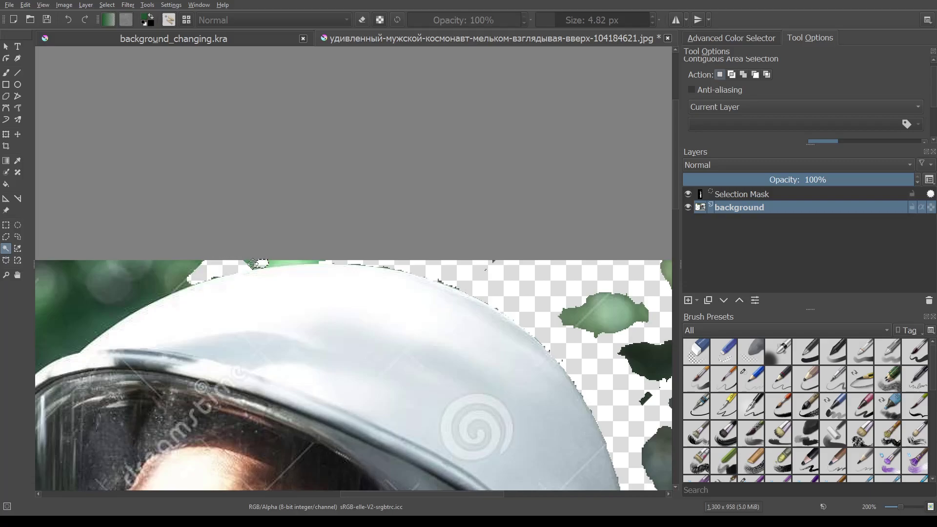
{"action": "left_click", "coordinate": [277, 264]}
{"action": "key", "text": "Delete"}
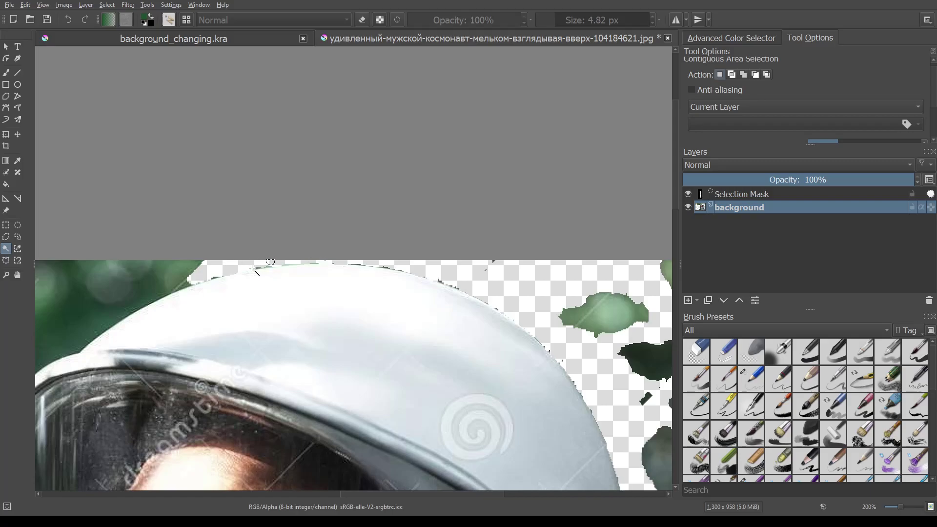
Contiguous-select the green background patches left of the helmet top and delete them.
{"action": "scroll", "coordinate": [187, 287], "scroll_direction": "left", "scroll_amount": 5}
{"action": "scroll", "coordinate": [187, 287], "scroll_direction": "down", "scroll_amount": 1}
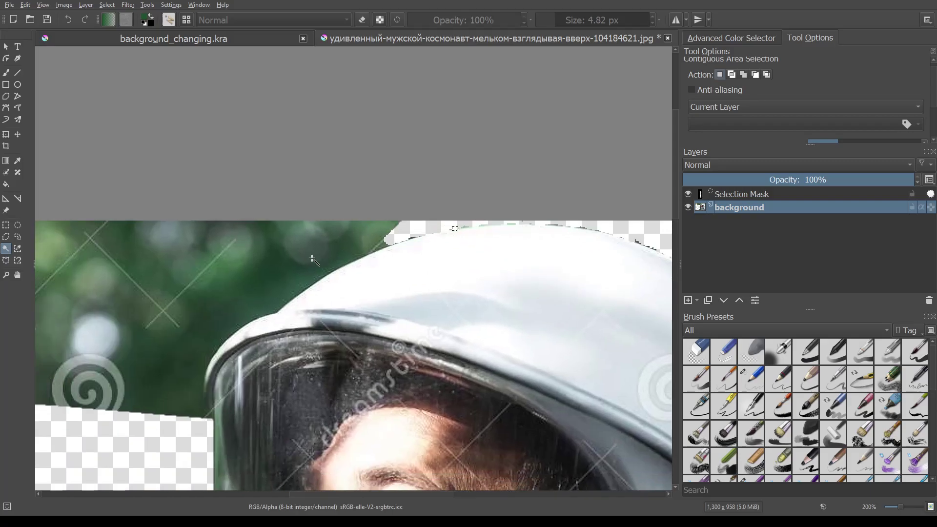
{"action": "left_click", "coordinate": [302, 274]}
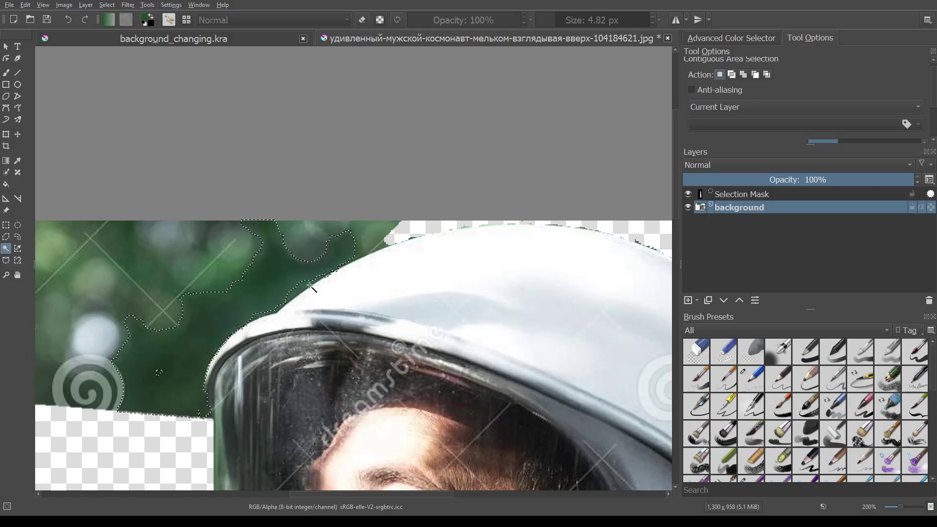
{"action": "left_click", "coordinate": [304, 288]}
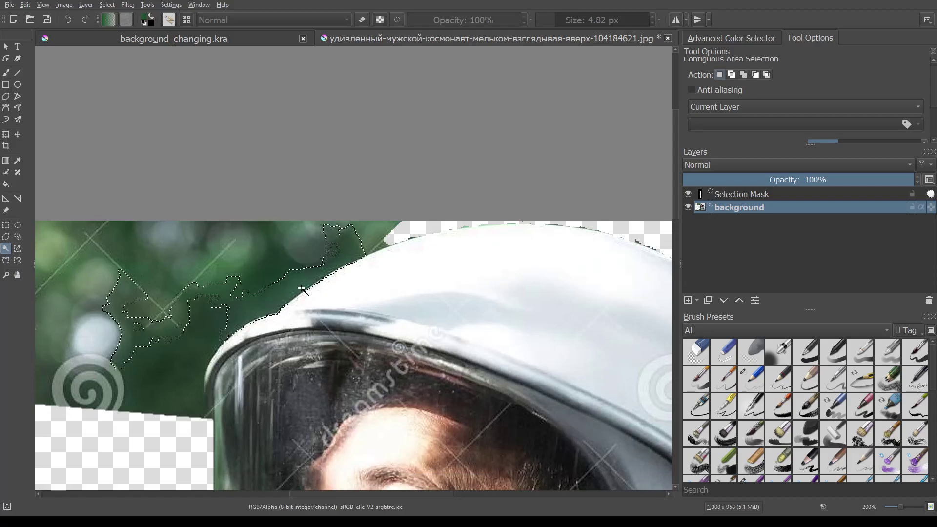
{"action": "key", "text": "Delete"}
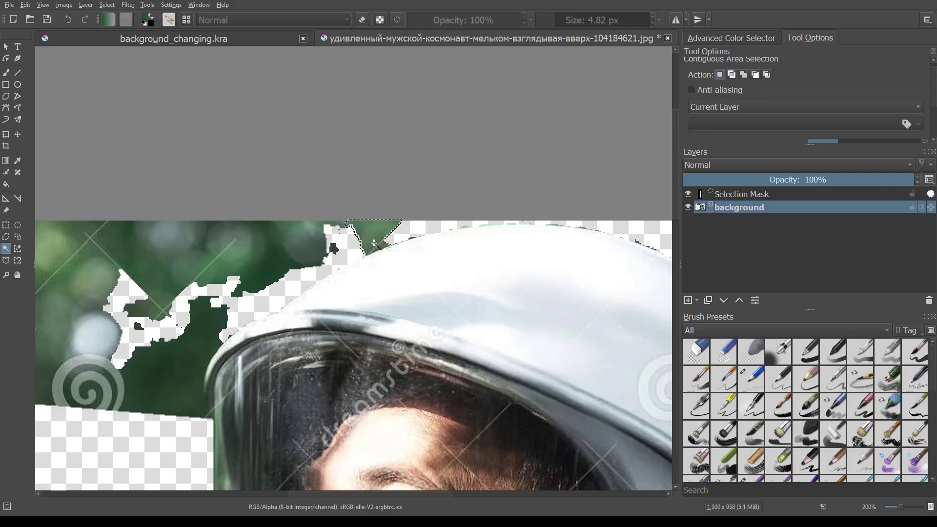
Contiguous-select the green patch atop the helmet, the surrounding transparency and the dark green region.
{"action": "left_click", "coordinate": [375, 244]}
{"action": "left_click", "coordinate": [410, 238]}
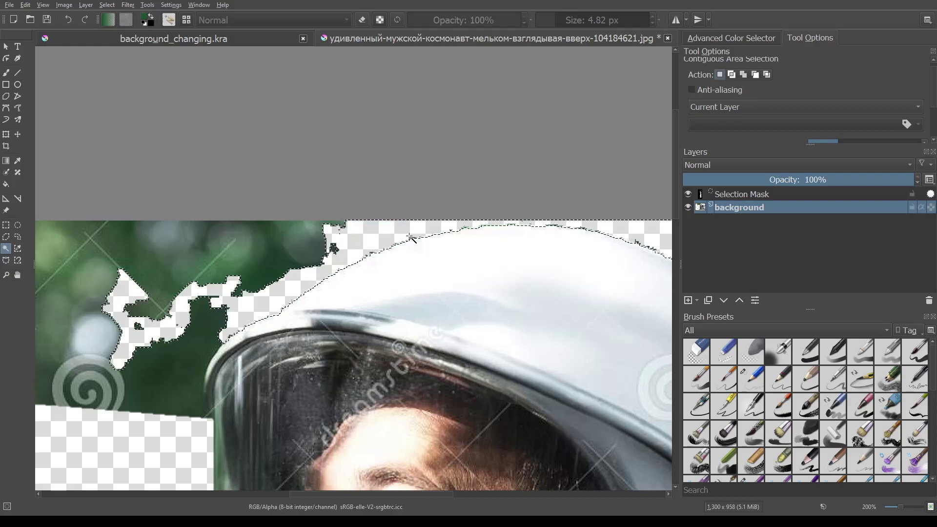
{"action": "left_click", "coordinate": [195, 358]}
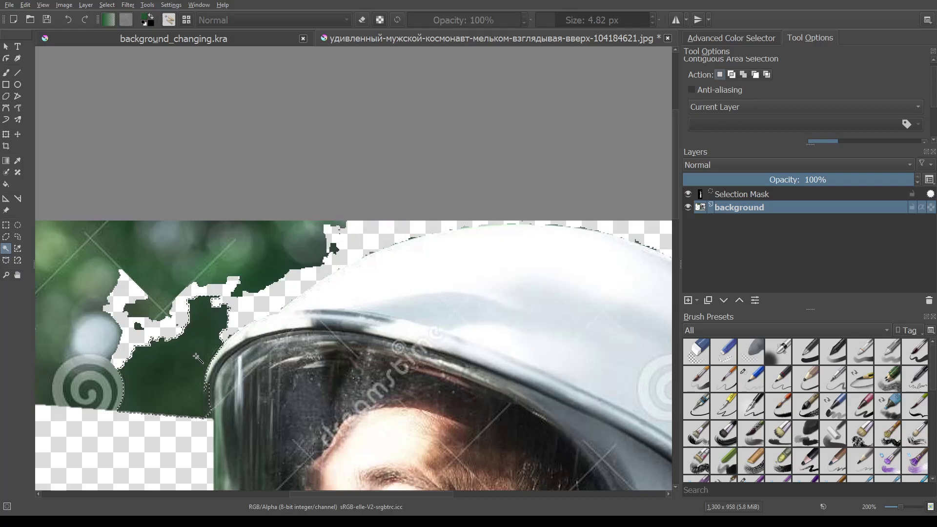
{"action": "scroll", "coordinate": [183, 453], "scroll_direction": "up", "scroll_amount": 1}
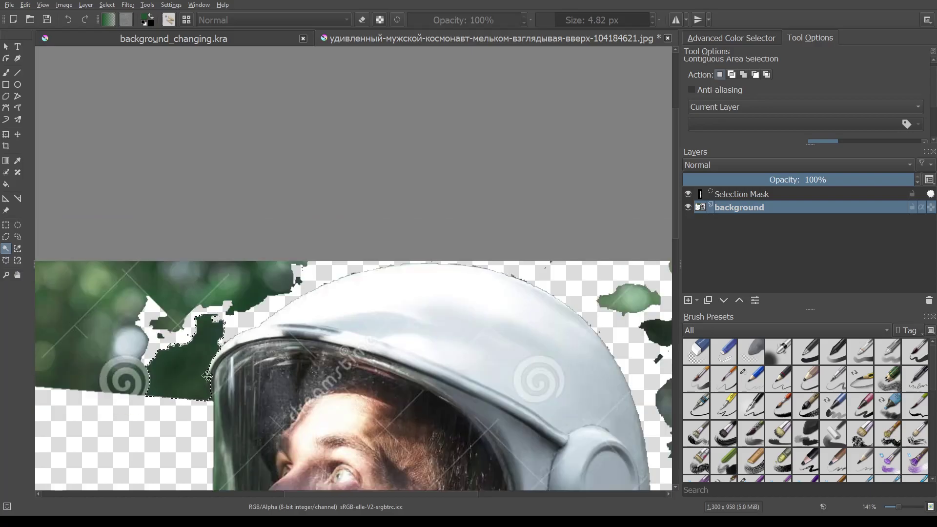
{"action": "scroll", "coordinate": [161, 432], "scroll_direction": "up", "scroll_amount": 1}
{"action": "scroll", "coordinate": [180, 392], "scroll_direction": "up", "scroll_amount": 1}
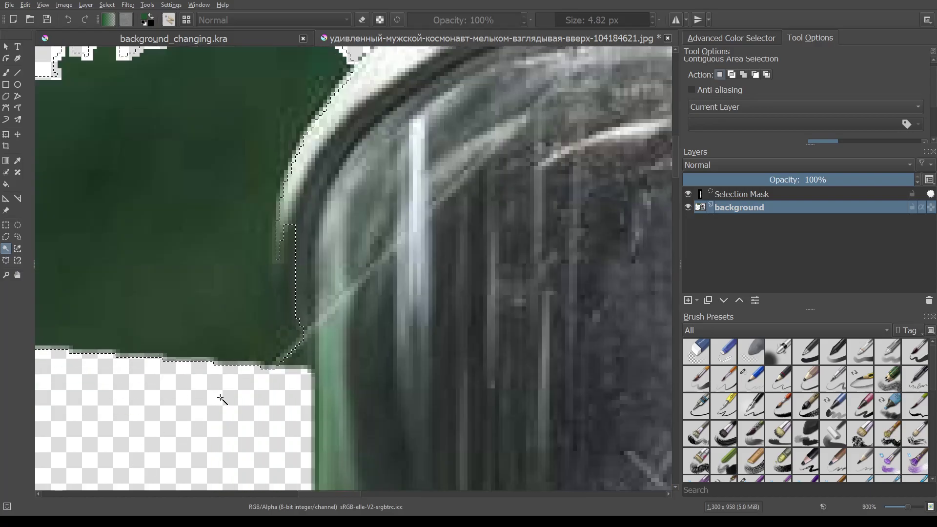
{"action": "scroll", "coordinate": [222, 399], "scroll_direction": "down", "scroll_amount": 1}
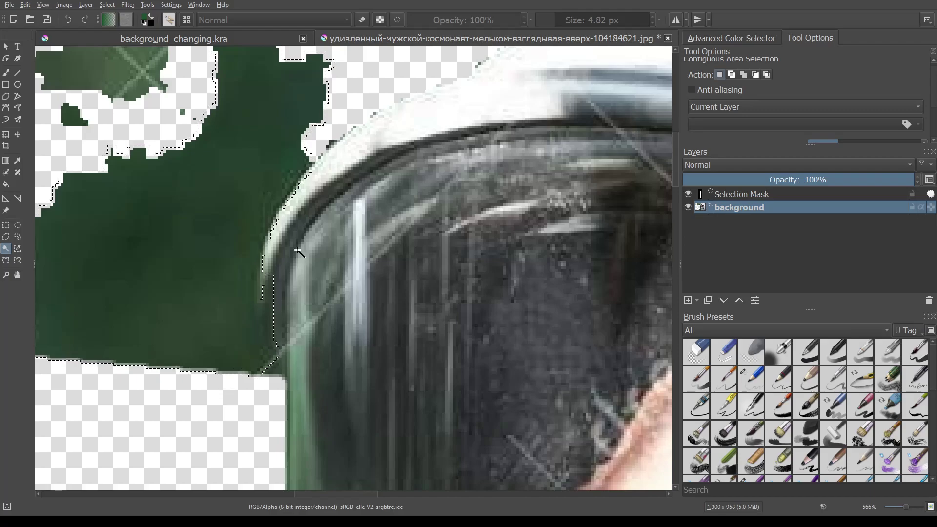
{"action": "left_click", "coordinate": [181, 412]}
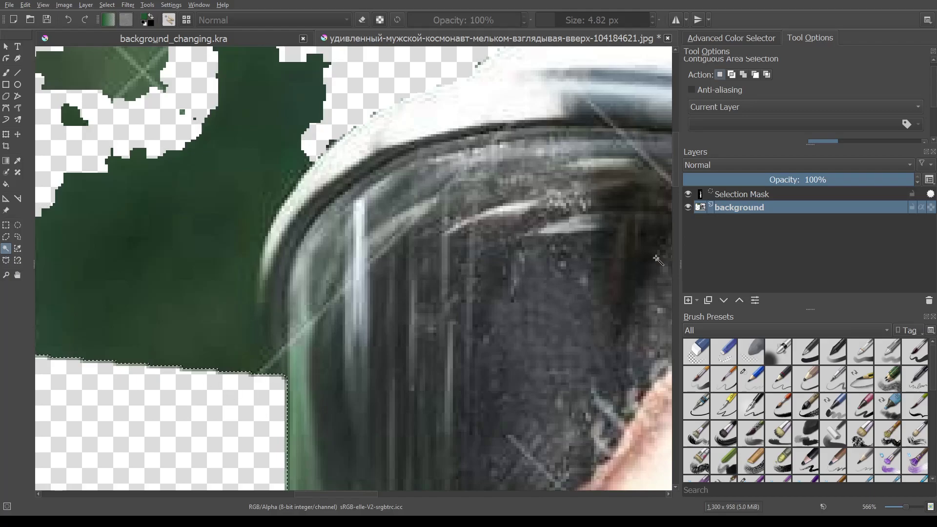
{"action": "left_click", "coordinate": [7, 237]}
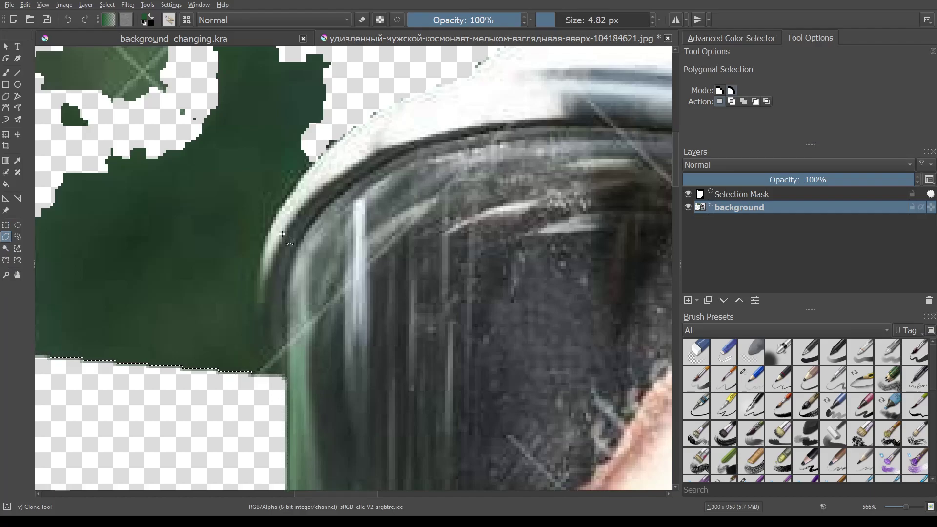
Trace a polygon around the dark green block beside the visor and erase it.
{"action": "left_click", "coordinate": [347, 131]}
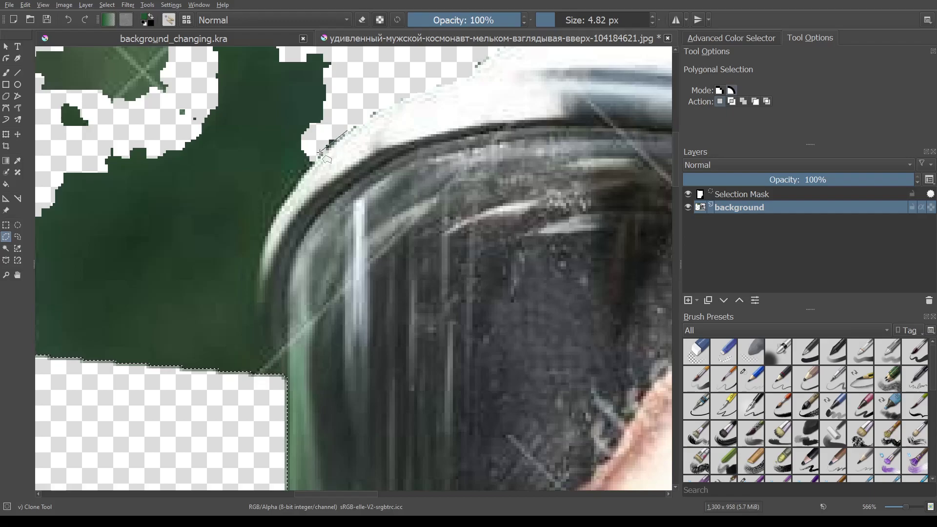
{"action": "left_click", "coordinate": [318, 157]}
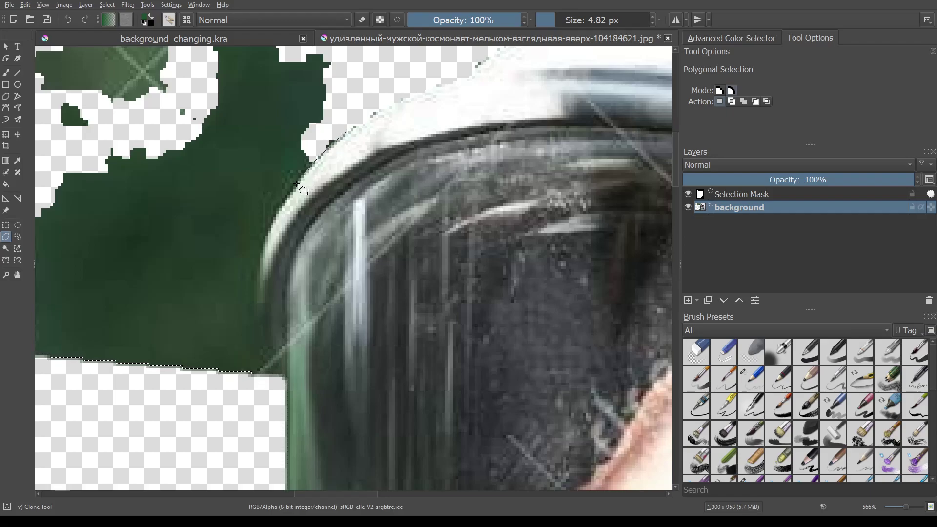
{"action": "left_click", "coordinate": [288, 197]}
{"action": "left_click", "coordinate": [272, 220]}
{"action": "left_click", "coordinate": [262, 256]}
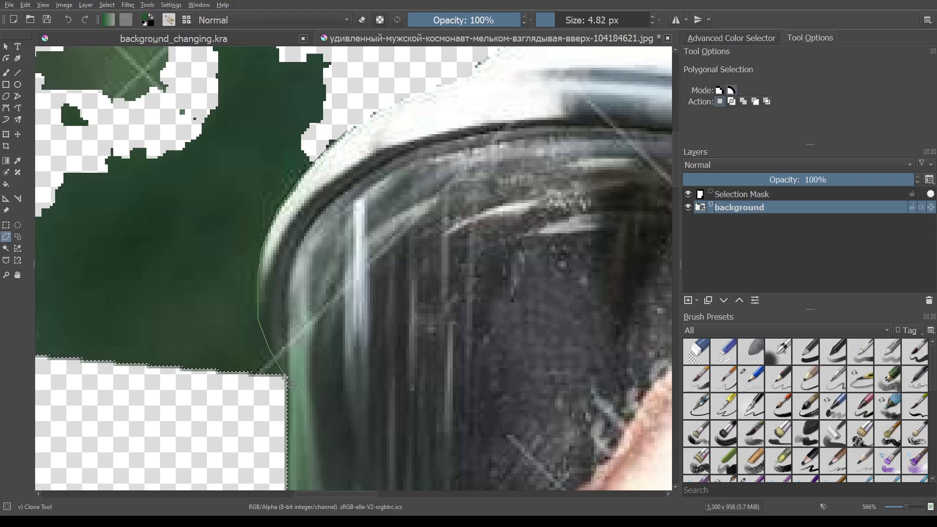
{"action": "left_click", "coordinate": [284, 391]}
{"action": "left_click", "coordinate": [87, 420]}
{"action": "left_click", "coordinate": [101, 72]}
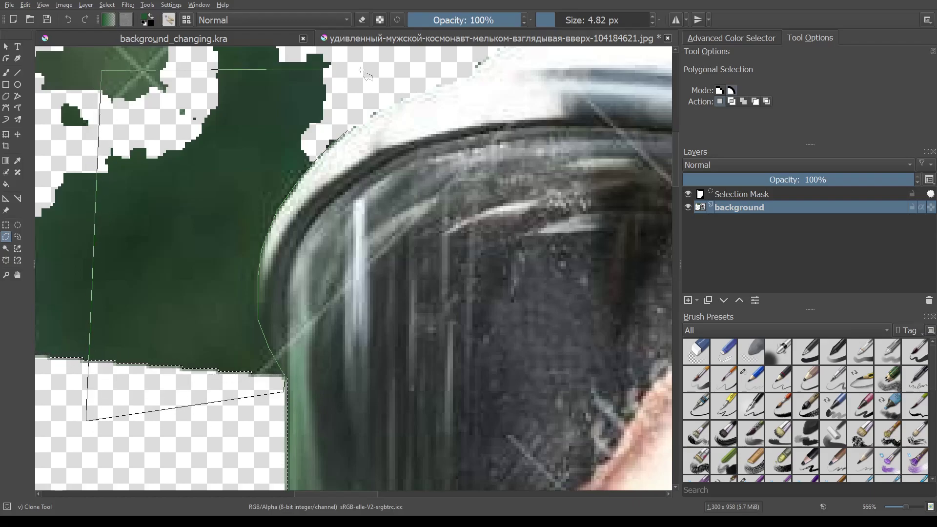
{"action": "left_click", "coordinate": [367, 88]}
{"action": "left_click", "coordinate": [345, 130]}
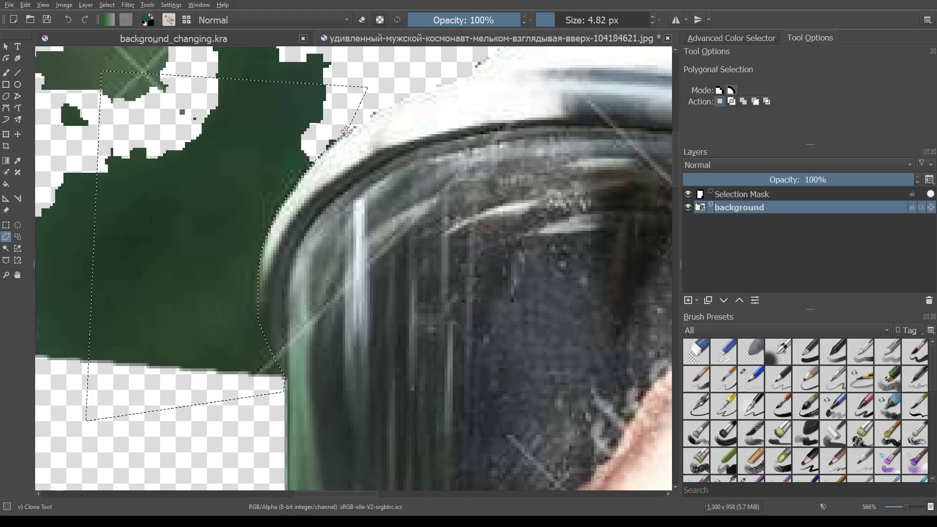
{"action": "key", "text": "Delete"}
Discard the stray selection beside the helmet and zoom out to see the whole astronaut.
{"action": "scroll", "coordinate": [437, 112], "scroll_direction": "down", "scroll_amount": 2}
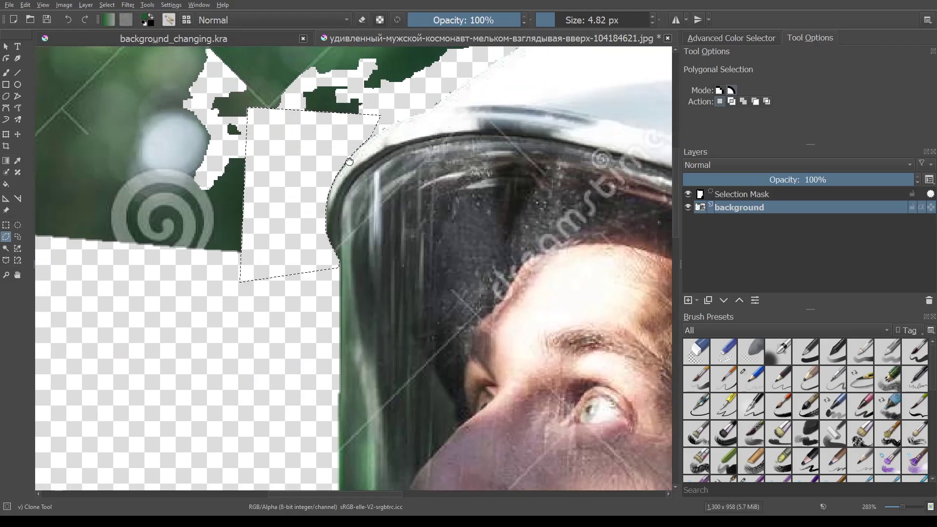
{"action": "left_click_drag", "start_coordinate": [341, 146], "coordinate": [108, 281]}
{"action": "scroll", "coordinate": [564, 141], "scroll_direction": "down", "scroll_amount": 3}
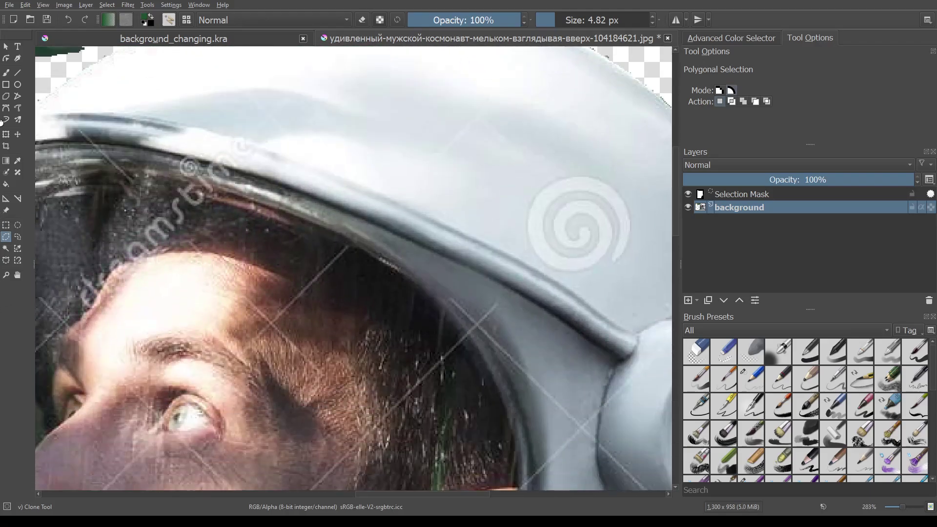
{"action": "scroll", "coordinate": [263, 197], "scroll_direction": "up", "scroll_amount": 2}
{"action": "scroll", "coordinate": [264, 197], "scroll_direction": "right", "scroll_amount": 3}
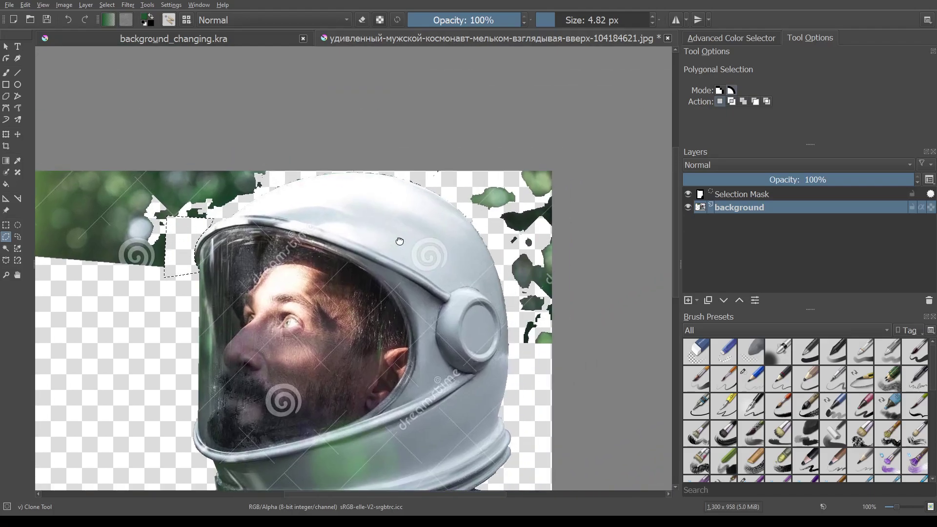
{"action": "left_click", "coordinate": [127, 270]}
{"action": "double_click", "coordinate": [125, 318]}
{"action": "scroll", "coordinate": [665, 132], "scroll_direction": "up", "scroll_amount": 2}
{"action": "scroll", "coordinate": [251, 381], "scroll_direction": "down", "scroll_amount": 2}
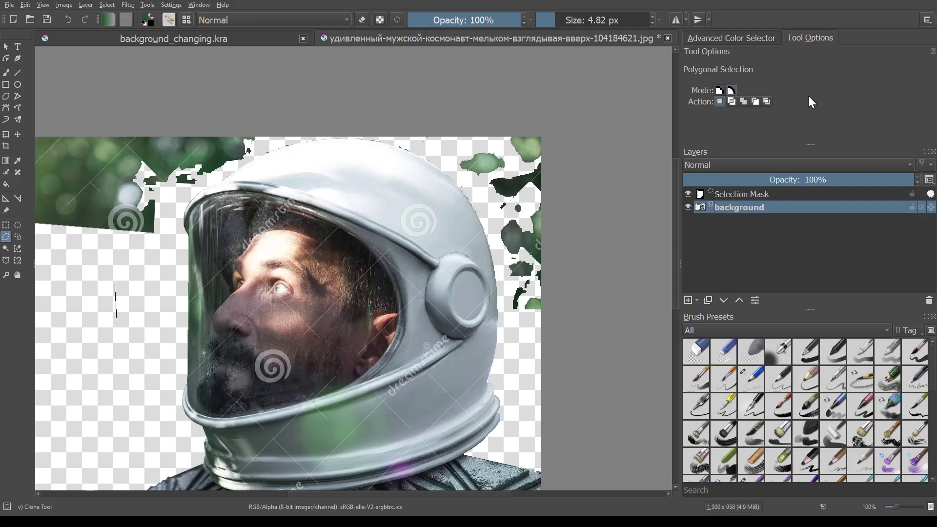
Select the transparency around the helmet, then clear the selection and pan to the top-left foliage.
{"action": "left_click", "coordinate": [6, 249]}
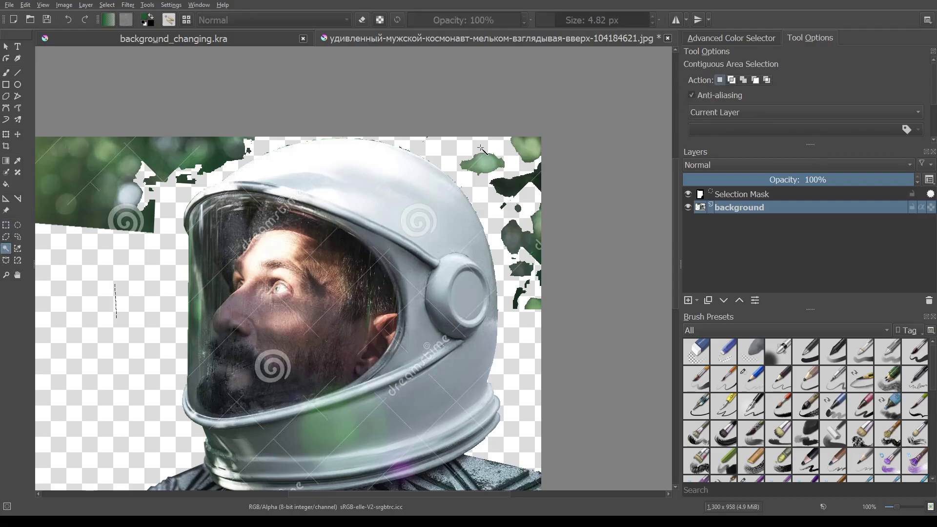
{"action": "scroll", "coordinate": [467, 167], "scroll_direction": "up", "scroll_amount": 1}
{"action": "left_click", "coordinate": [429, 148]}
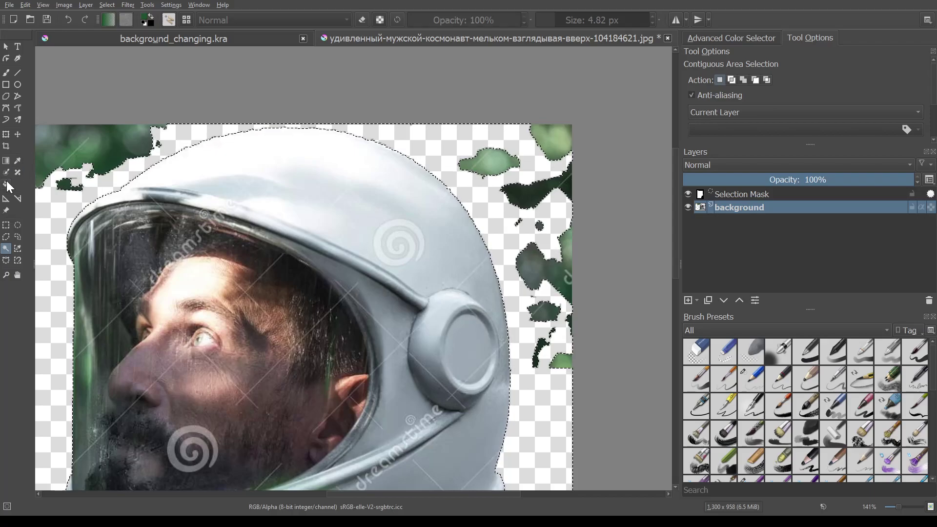
{"action": "left_click", "coordinate": [6, 225]}
{"action": "left_click", "coordinate": [35, 229]}
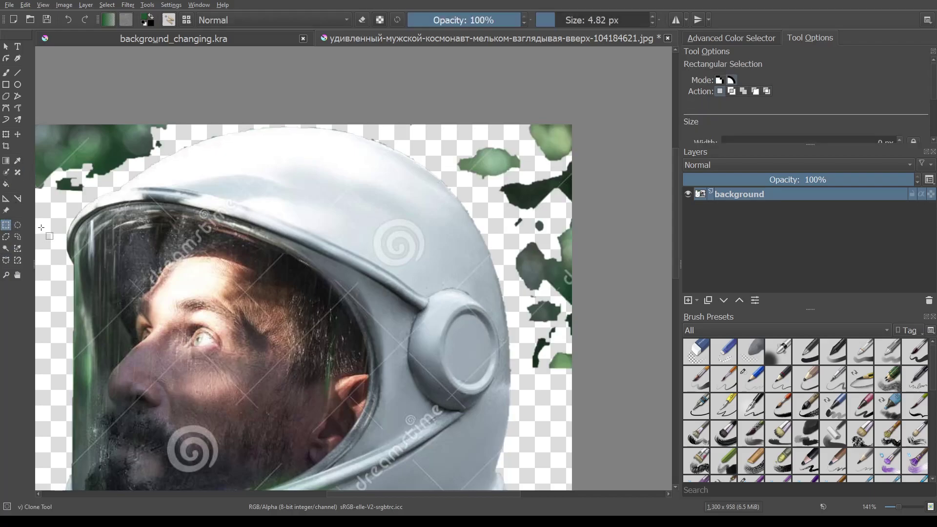
{"action": "mouse_move", "coordinate": [243, 211]}
{"action": "left_mouse_down"}
{"action": "mouse_move", "coordinate": [307, 61]}
{"action": "mouse_move", "coordinate": [441, 198]}
{"action": "left_mouse_up"}
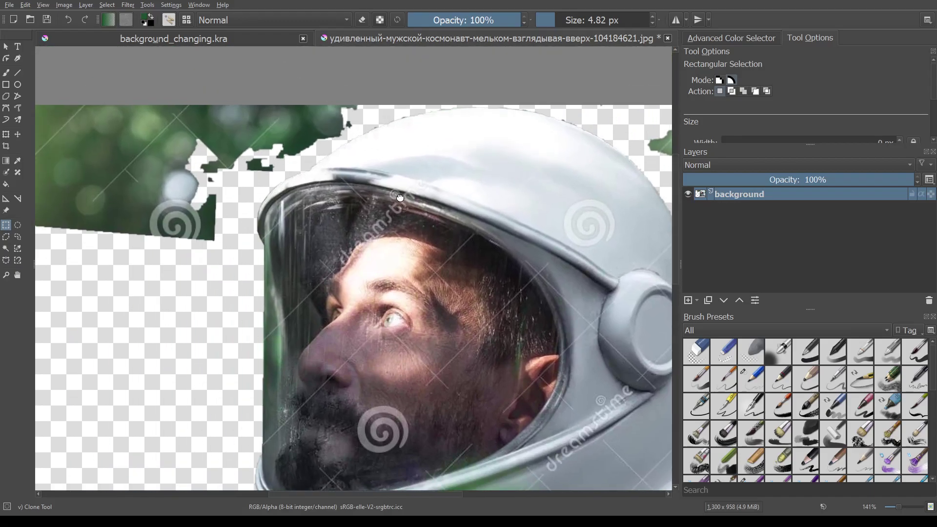
{"action": "scroll", "coordinate": [200, 278], "scroll_direction": "down", "scroll_amount": 5}
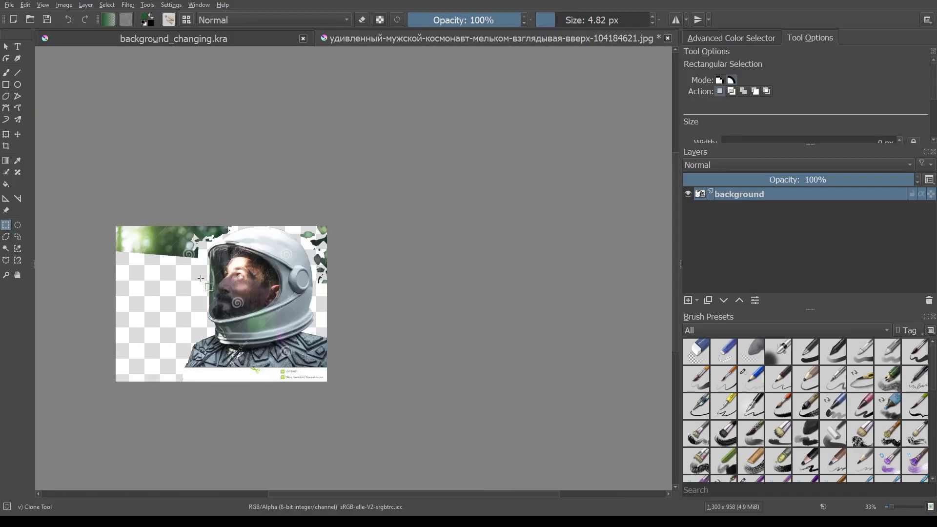
Outline the leftover foliage above and right of the helmet with a polygon and erase it.
{"action": "left_click", "coordinate": [6, 237]}
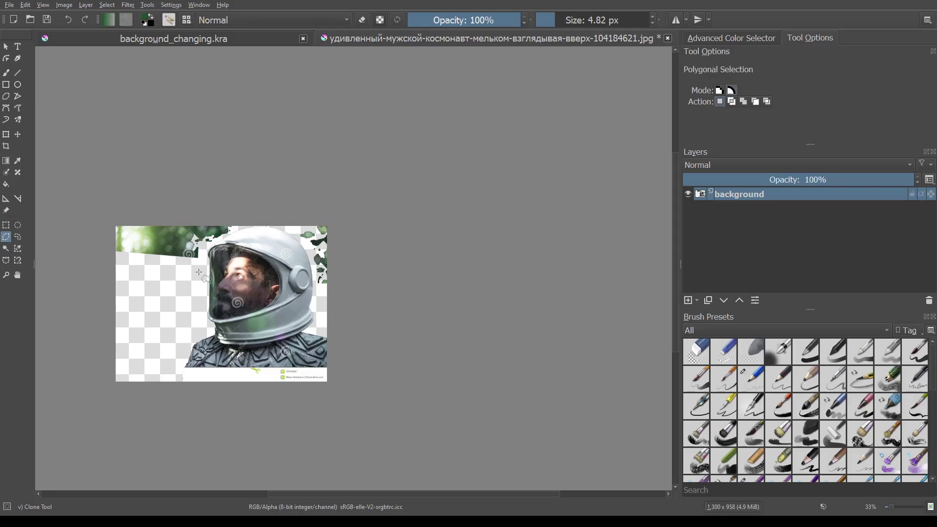
{"action": "scroll", "coordinate": [207, 274], "scroll_direction": "up", "scroll_amount": 2}
{"action": "left_click", "coordinate": [196, 246]}
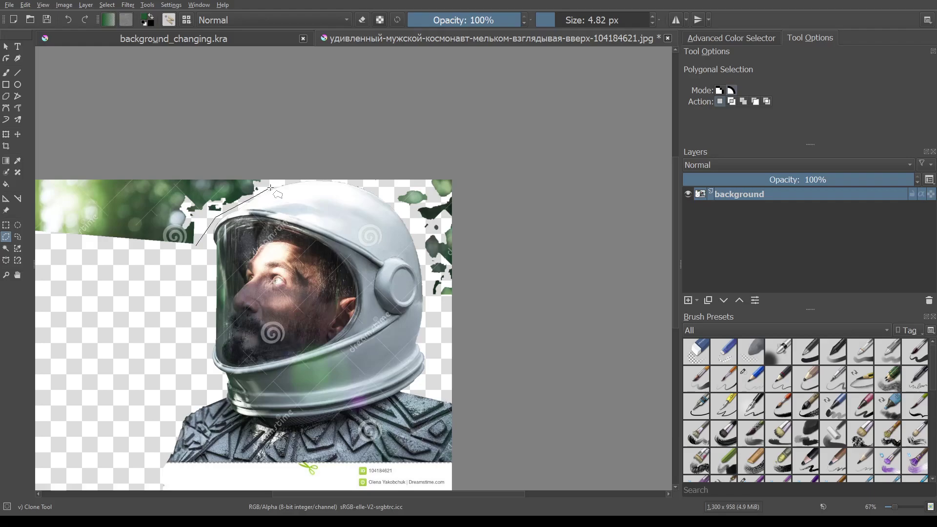
{"action": "left_click", "coordinate": [362, 185]}
{"action": "left_click", "coordinate": [408, 216]}
{"action": "left_click", "coordinate": [425, 253]}
{"action": "scroll", "coordinate": [98, 129], "scroll_direction": "left", "scroll_amount": 4}
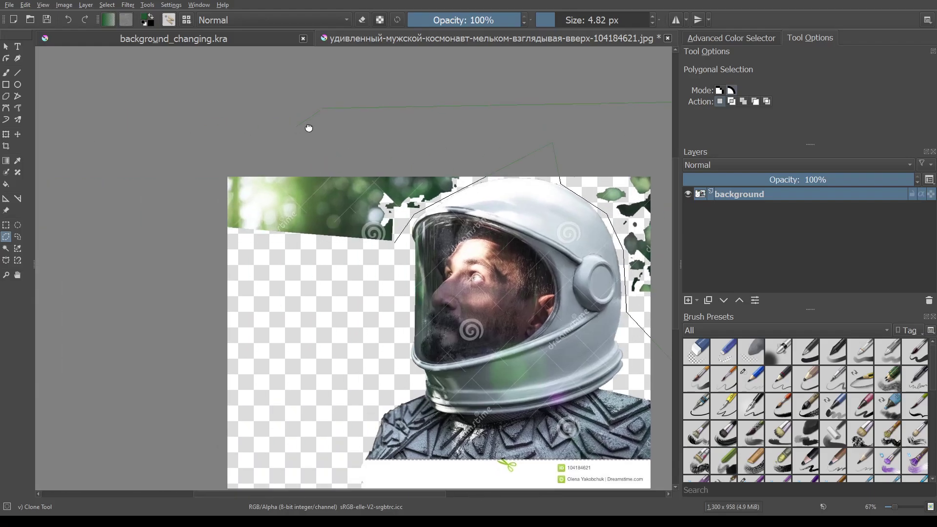
{"action": "scroll", "coordinate": [162, 144], "scroll_direction": "left", "scroll_amount": 1}
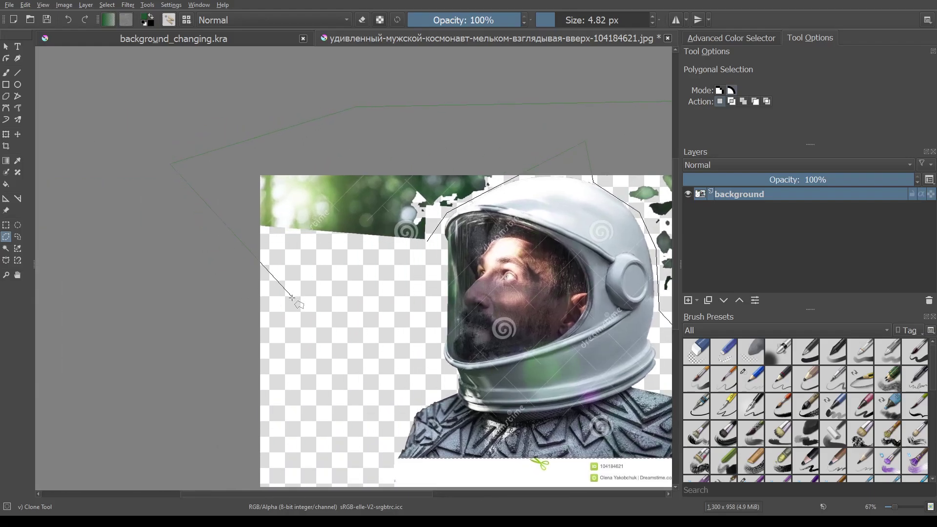
{"action": "left_click", "coordinate": [283, 314]}
{"action": "left_click", "coordinate": [401, 295]}
{"action": "left_click", "coordinate": [428, 240]}
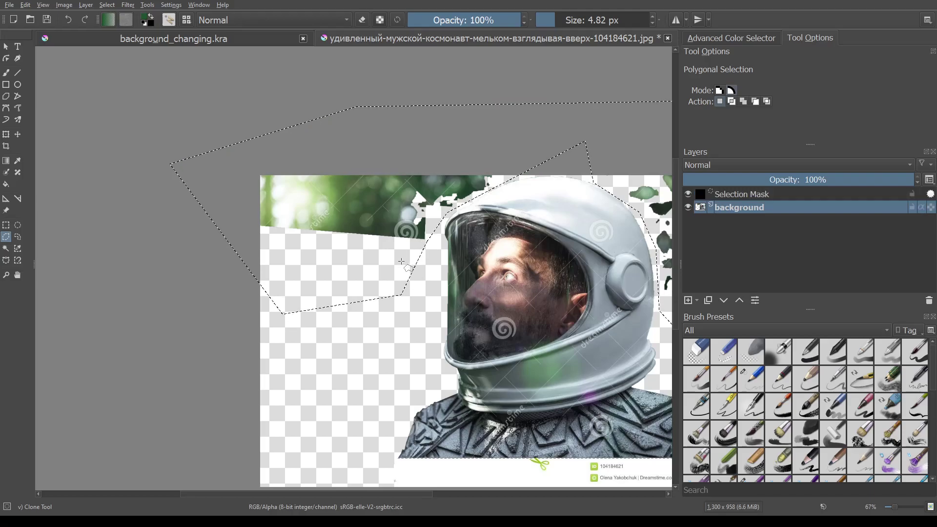
{"action": "key", "text": "Delete"}
Pan to the image's left side, cancel a stray outline with Esc, and begin another.
{"action": "left_click_drag", "start_coordinate": [396, 321], "coordinate": [169, 175]}
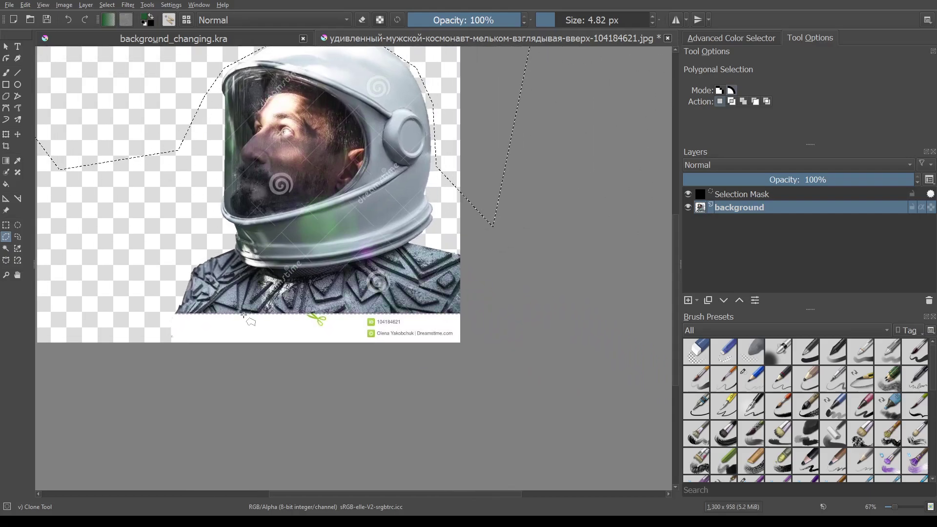
{"action": "left_click", "coordinate": [162, 215]}
{"action": "key", "text": "Escape"}
{"action": "left_click", "coordinate": [116, 245]}
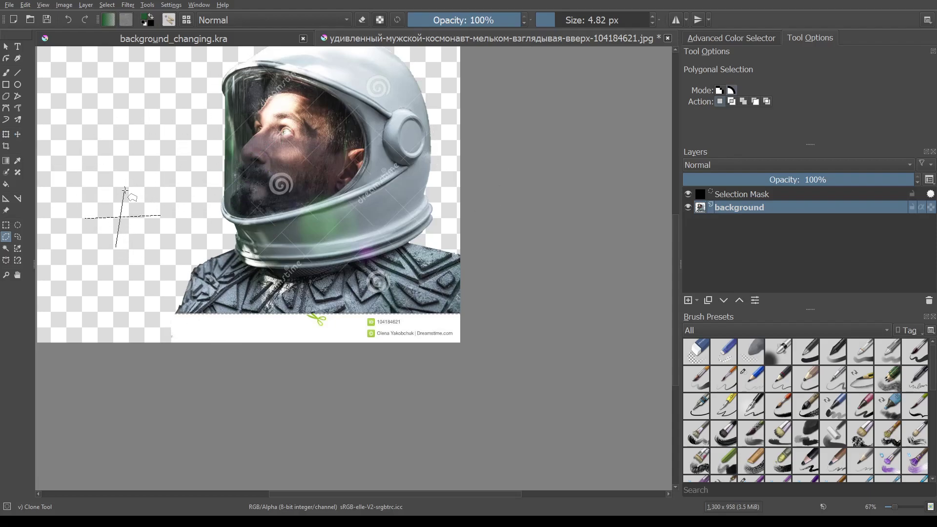
Box-select the white watermark strip along the bottom, delete it, and deselect with Ctrl+Shift+A.
{"action": "left_click", "coordinate": [6, 225]}
{"action": "left_click", "coordinate": [196, 231]}
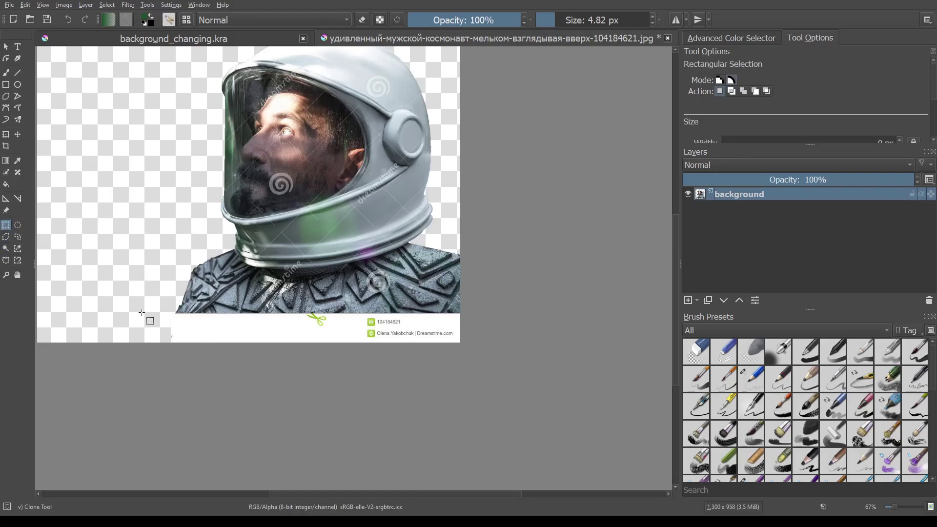
{"action": "left_click_drag", "start_coordinate": [141, 312], "coordinate": [511, 389]}
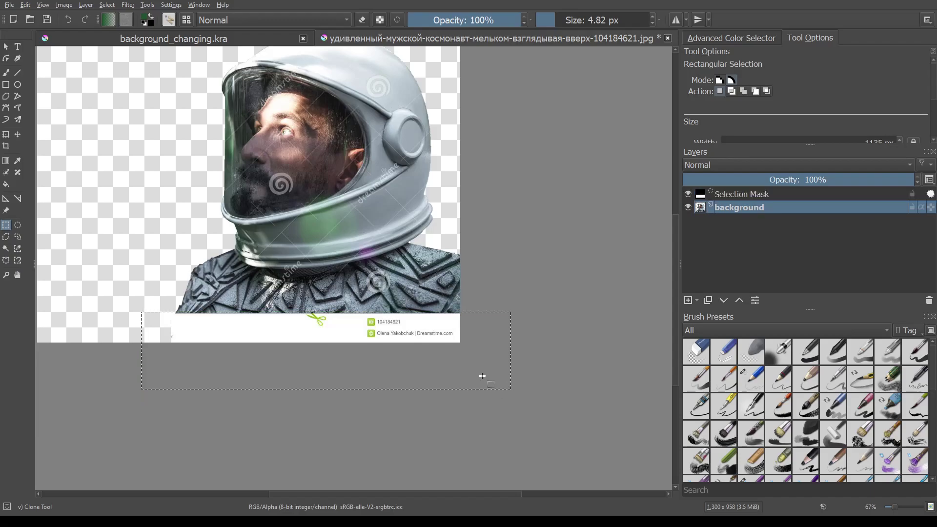
{"action": "key", "text": "Delete"}
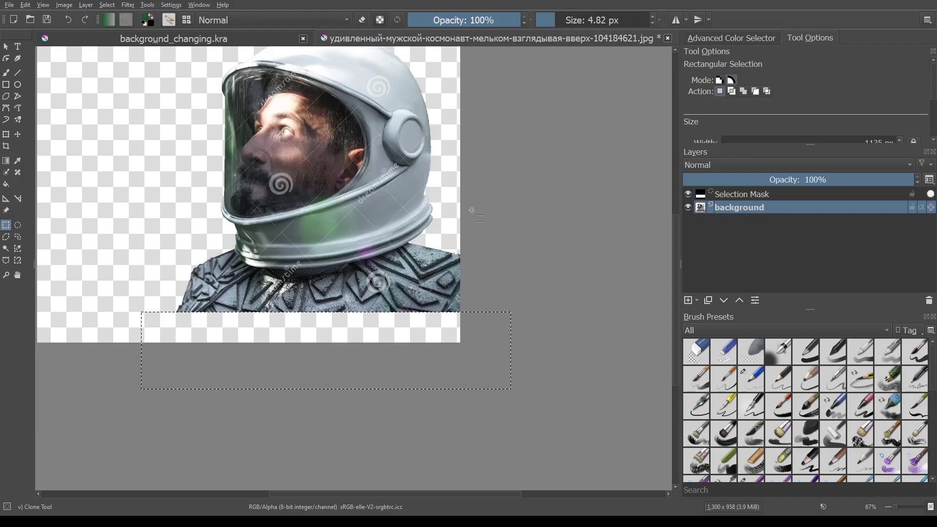
{"action": "key", "text": "ctrl+shift+a"}
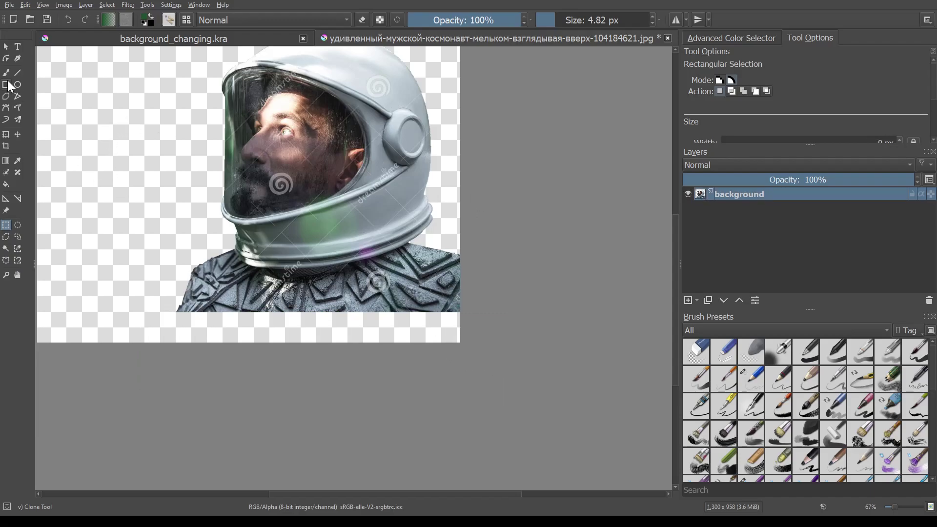
{"action": "scroll", "coordinate": [125, 131], "scroll_direction": "down", "scroll_amount": 3}
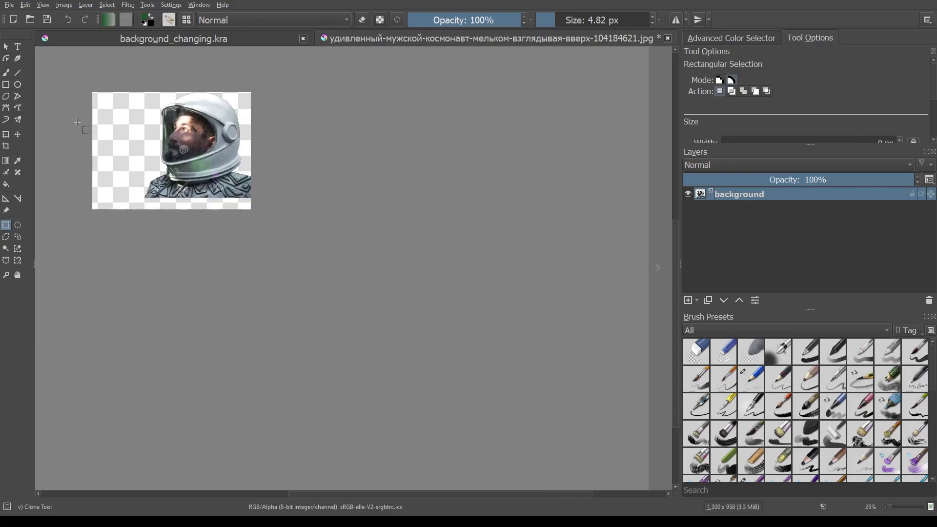
{"action": "scroll", "coordinate": [77, 122], "scroll_direction": "up", "scroll_amount": 1}
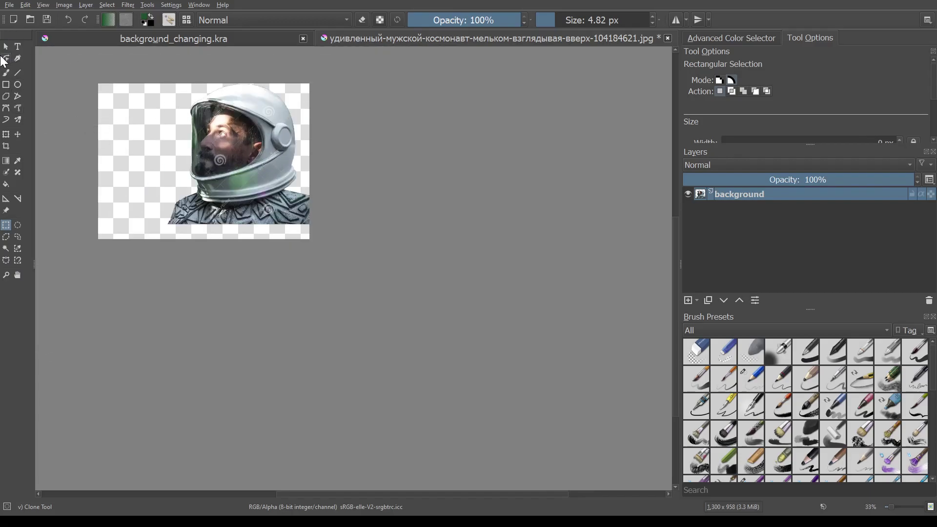
Crop the canvas to 878 × 866 px tightly framing the astronaut cutout.
{"action": "left_click", "coordinate": [5, 147]}
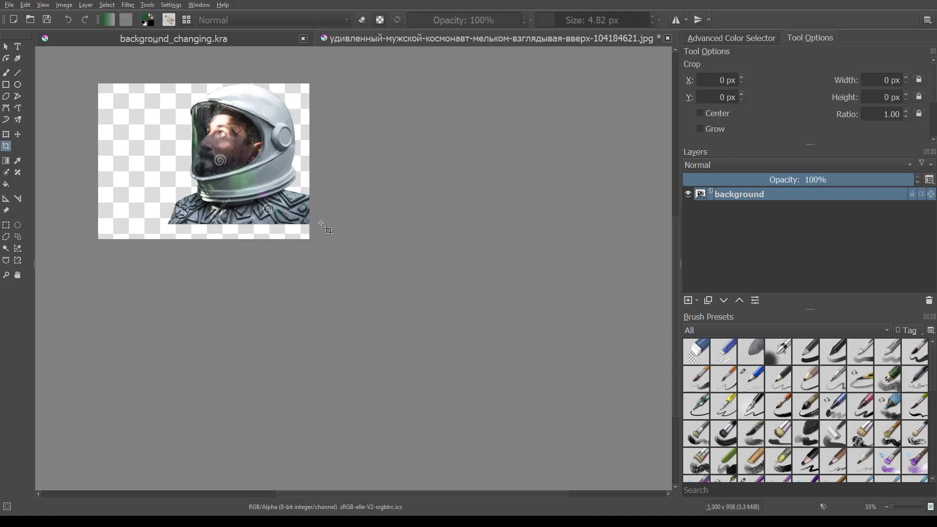
{"action": "scroll", "coordinate": [321, 224], "scroll_direction": "up", "scroll_amount": 2}
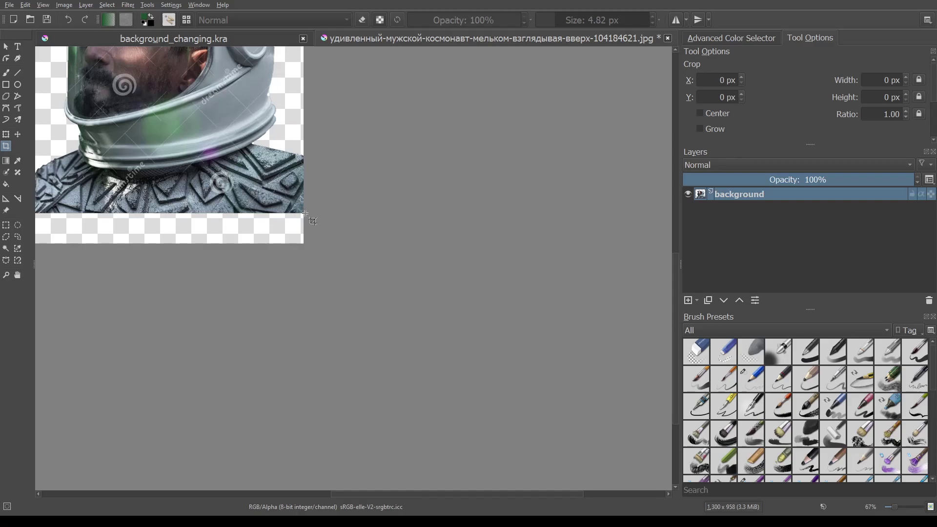
{"action": "mouse_move", "coordinate": [306, 213]}
{"action": "left_mouse_down"}
{"action": "mouse_move", "coordinate": [242, 33]}
{"action": "mouse_move", "coordinate": [177, 513]}
{"action": "left_mouse_up"}
{"action": "left_click_drag", "start_coordinate": [174, 184], "coordinate": [164, 53]}
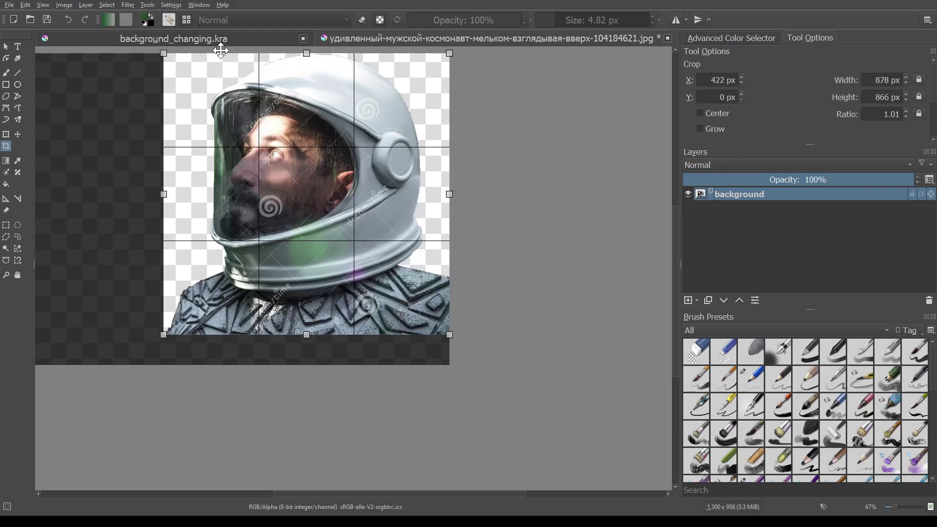
{"action": "key", "text": "Return"}
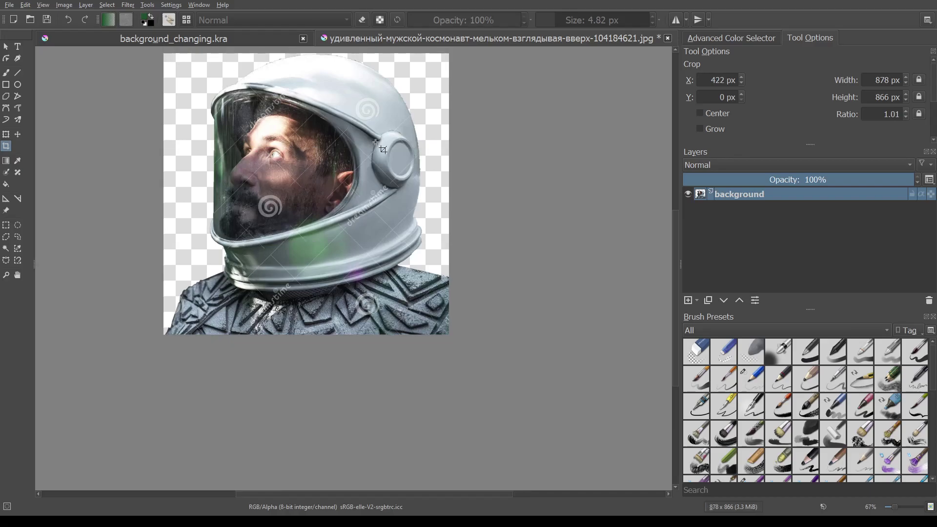
{"action": "scroll", "coordinate": [532, 156], "scroll_direction": "up", "scroll_amount": 1}
{"action": "scroll", "coordinate": [449, 153], "scroll_direction": "down", "scroll_amount": 1}
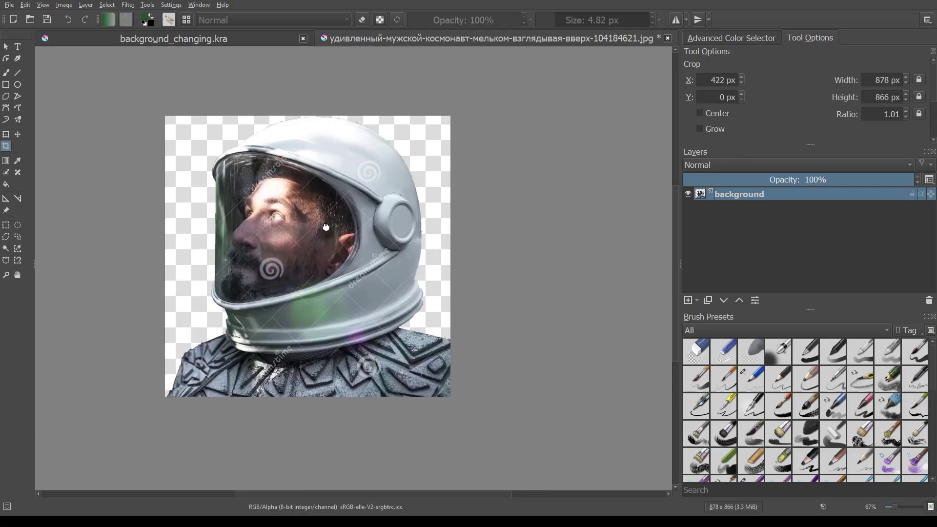
{"action": "scroll", "coordinate": [317, 229], "scroll_direction": "up", "scroll_amount": 1}
{"action": "scroll", "coordinate": [317, 229], "scroll_direction": "up", "scroll_amount": 1}
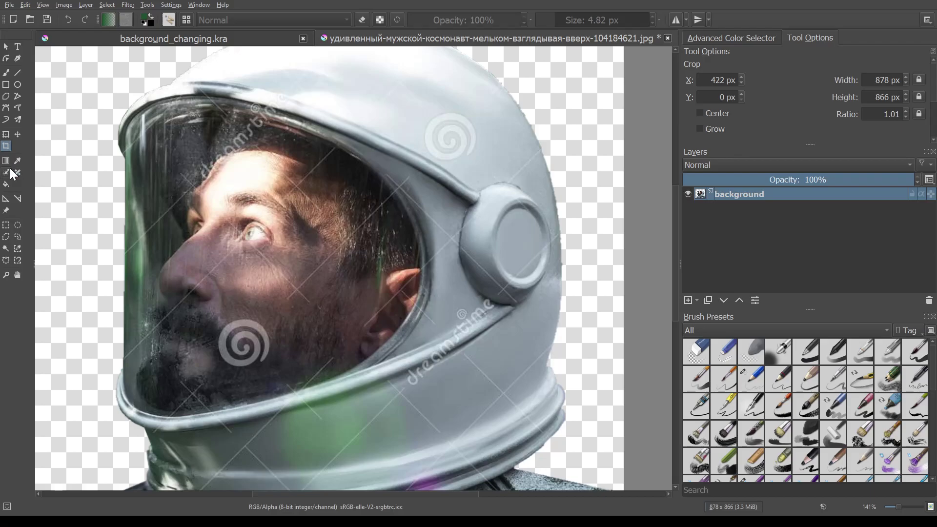
Pick the Smart Patch tool and set its brush size to about 30 px.
{"action": "left_click", "coordinate": [17, 174]}
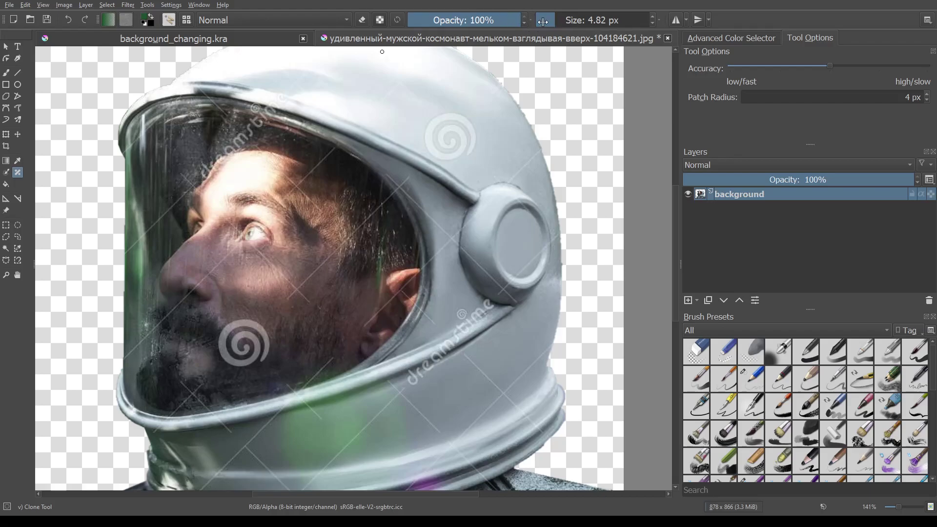
{"action": "left_click_drag", "start_coordinate": [556, 18], "coordinate": [590, 20]}
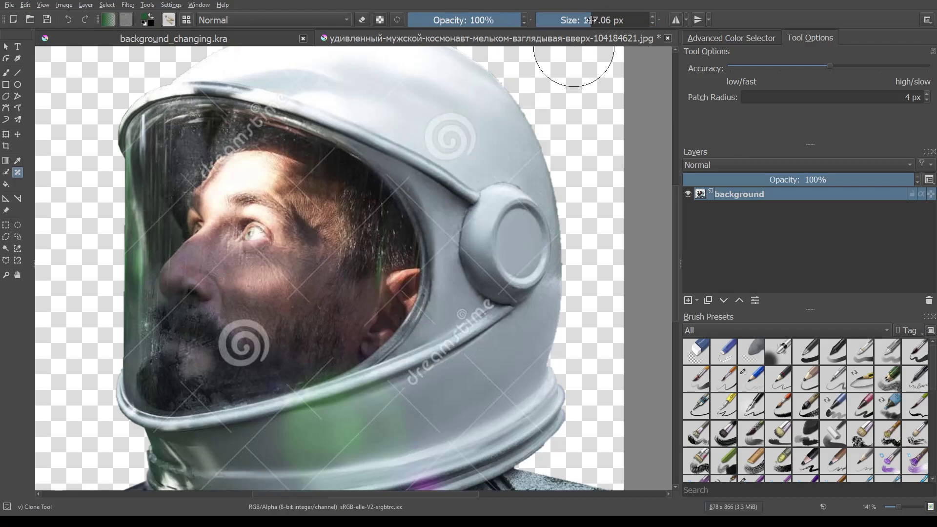
{"action": "left_click", "coordinate": [572, 21]}
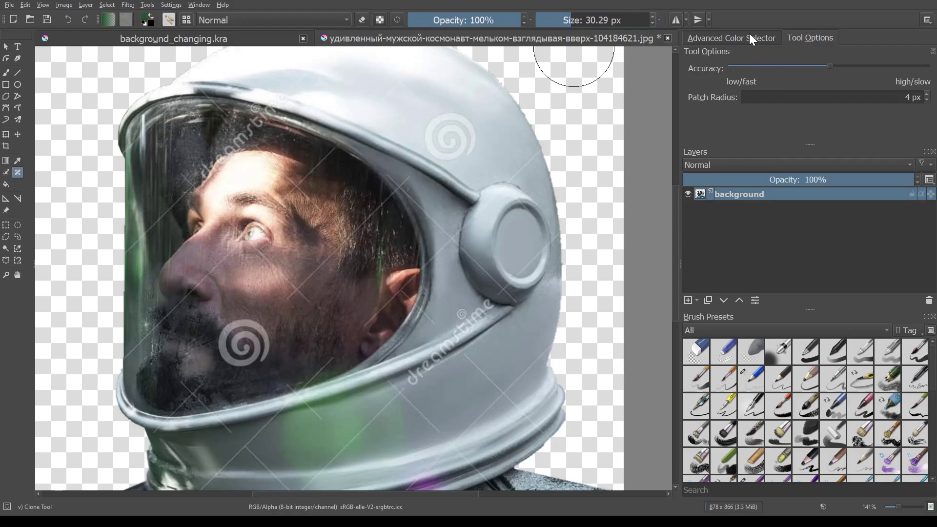
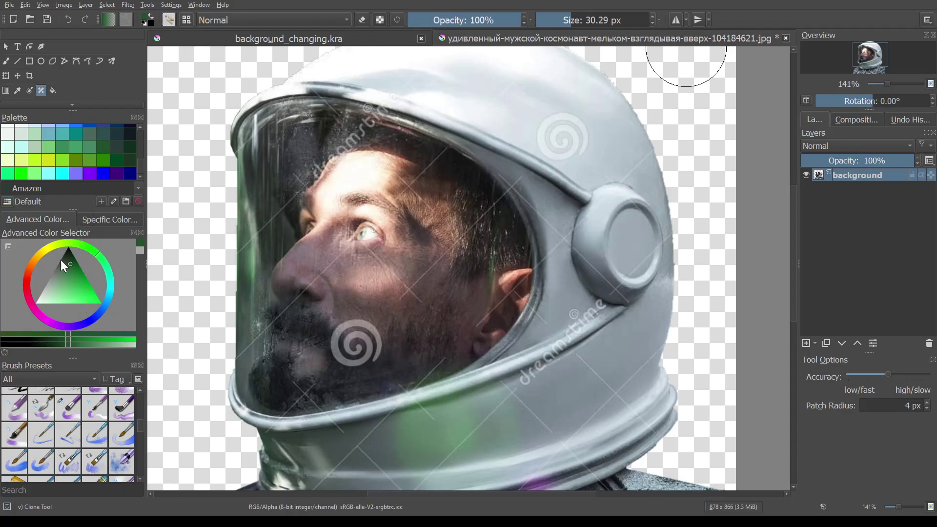
Toggle the colour selector between RGB values and the wheel-and-triangle view.
{"action": "left_click", "coordinate": [103, 219]}
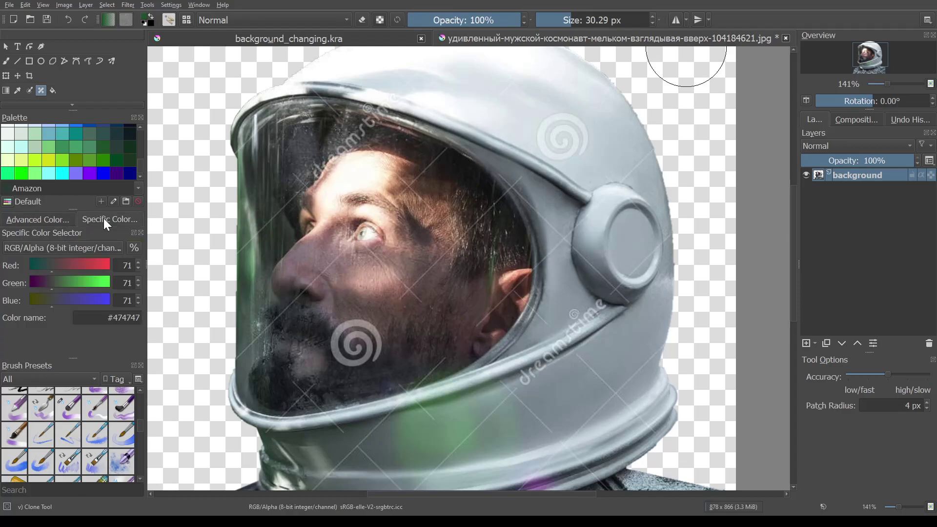
{"action": "left_click", "coordinate": [58, 221]}
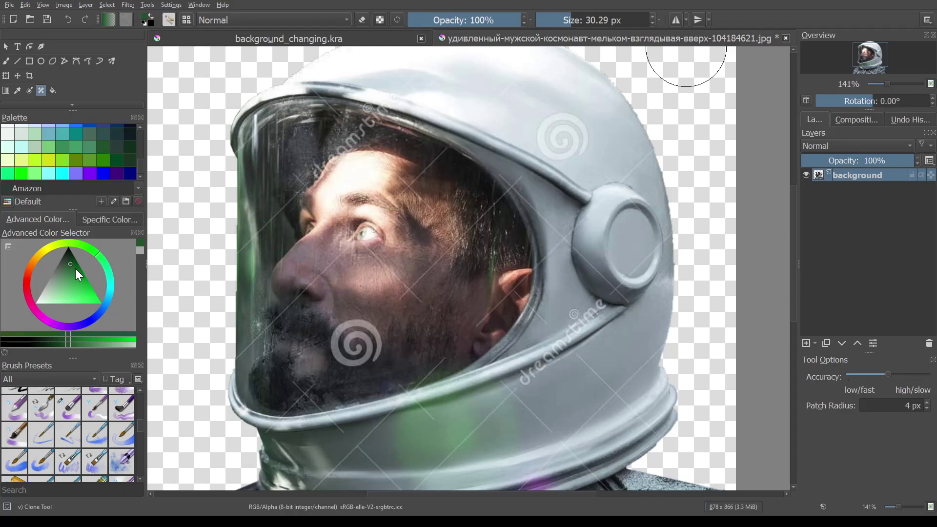
{"action": "left_click", "coordinate": [98, 220]}
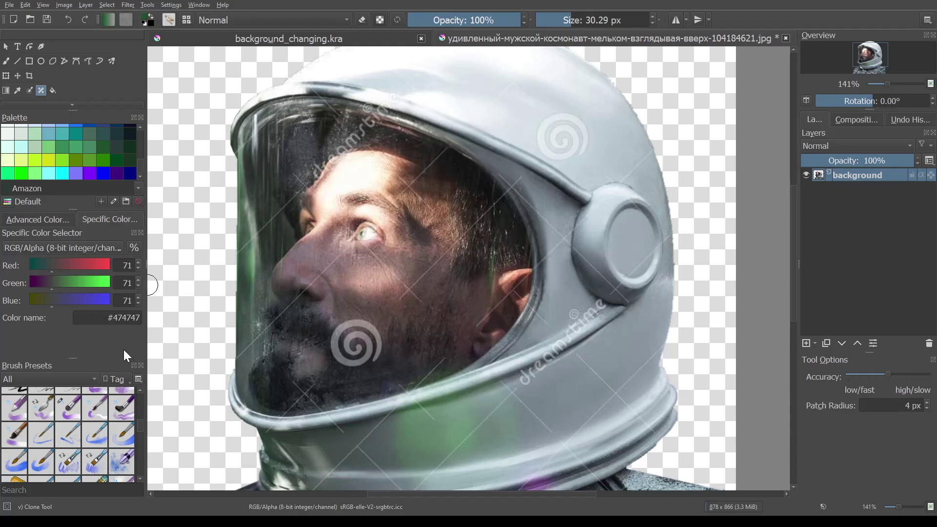
{"action": "left_click", "coordinate": [37, 219]}
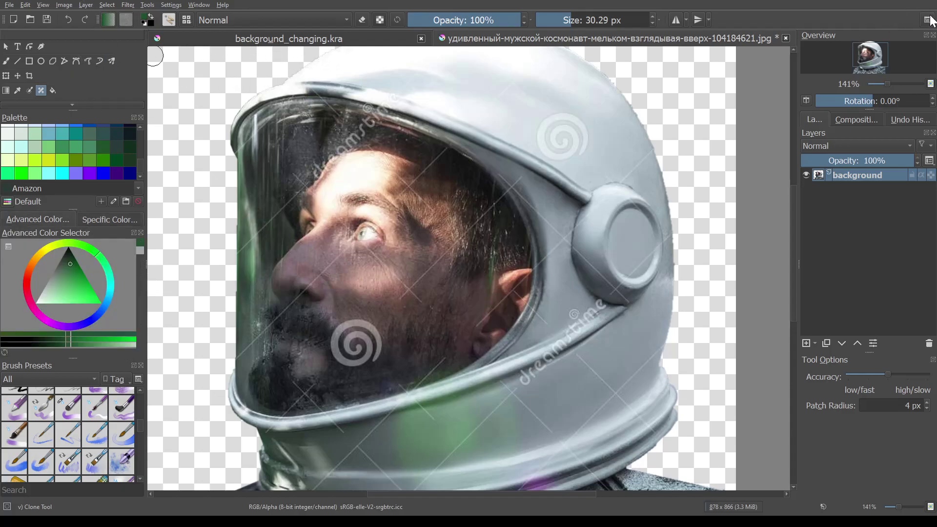
Switch to the right-column panel layout and Smart Patch the spiral watermark on the helmet top.
{"action": "left_click", "coordinate": [843, 109]}
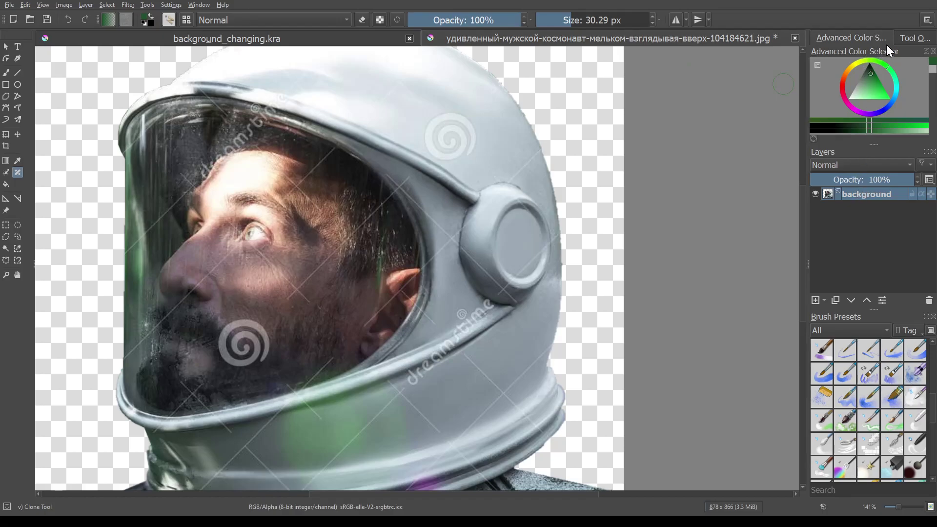
{"action": "left_click", "coordinate": [910, 37]}
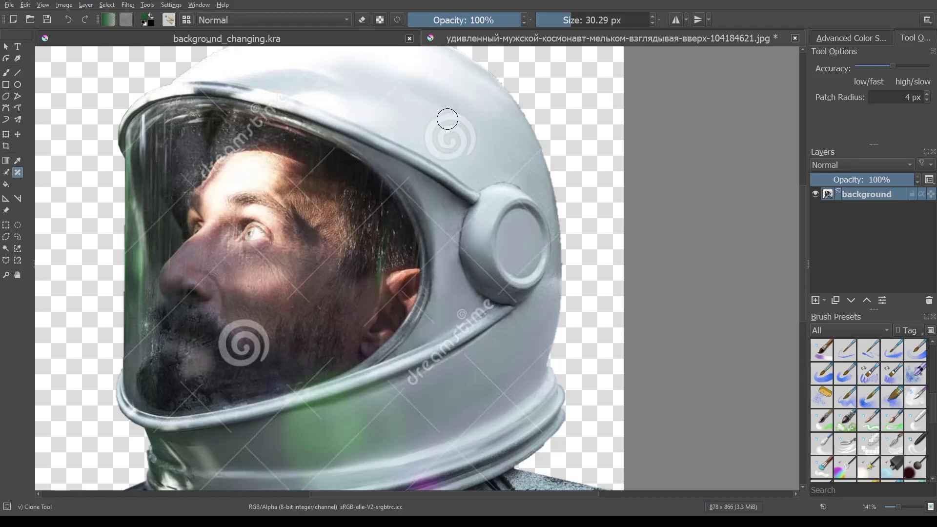
{"action": "mouse_move", "coordinate": [448, 119]}
{"action": "left_mouse_down"}
{"action": "mouse_move", "coordinate": [469, 149]}
{"action": "mouse_move", "coordinate": [464, 129]}
{"action": "left_mouse_up"}
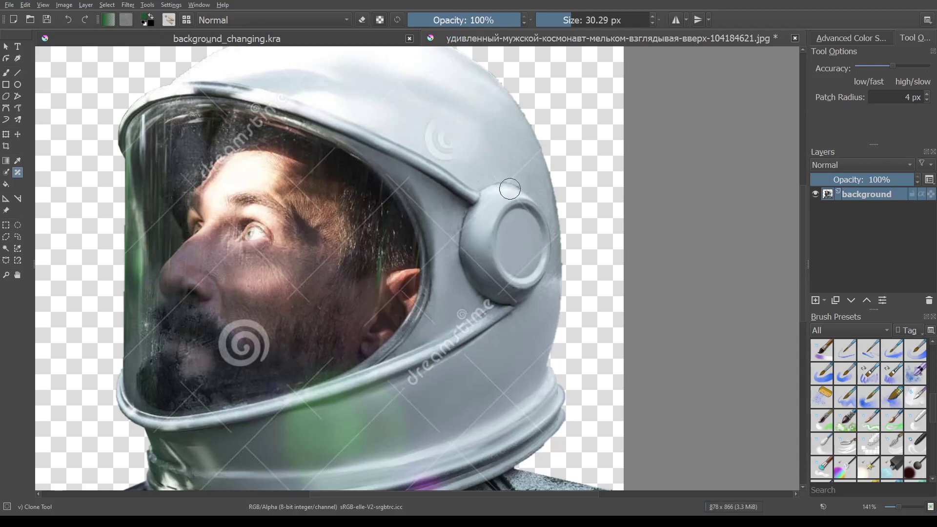
{"action": "left_click", "coordinate": [433, 125]}
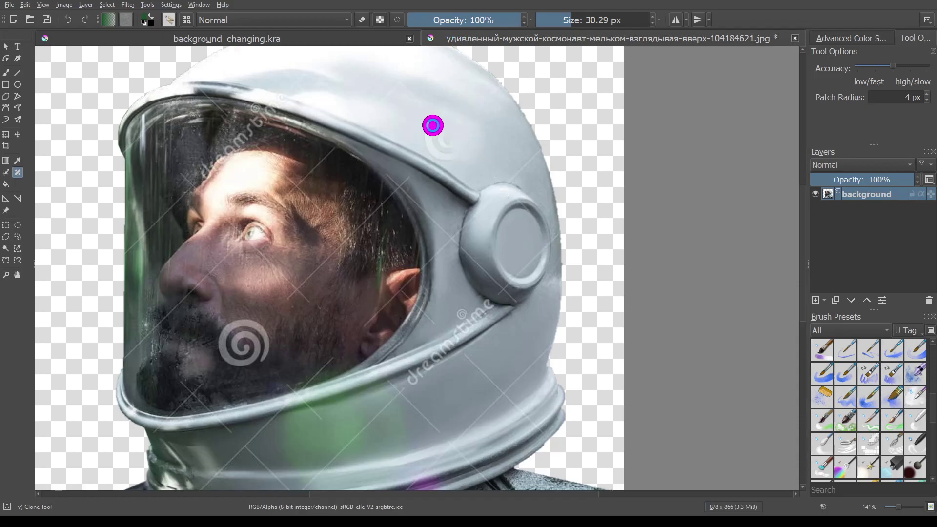
{"action": "left_click", "coordinate": [438, 143]}
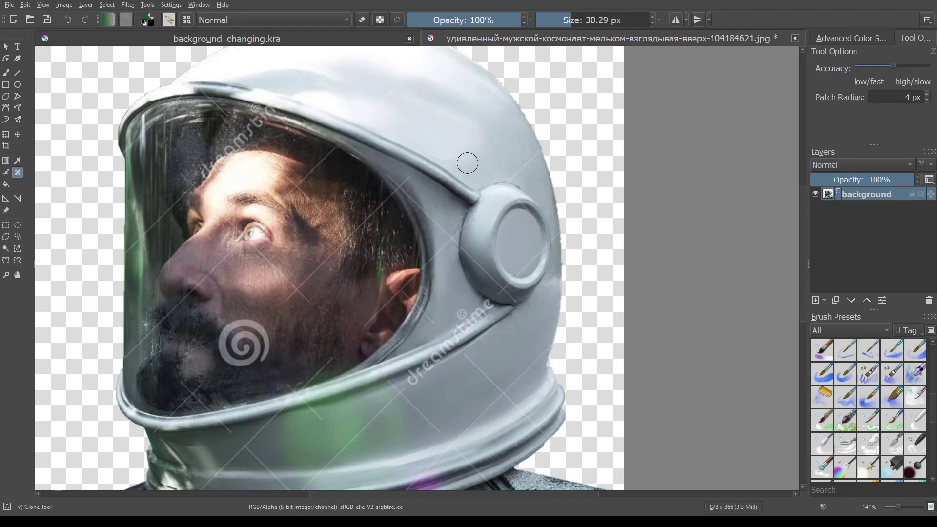
{"action": "scroll", "coordinate": [467, 163], "scroll_direction": "up", "scroll_amount": 1}
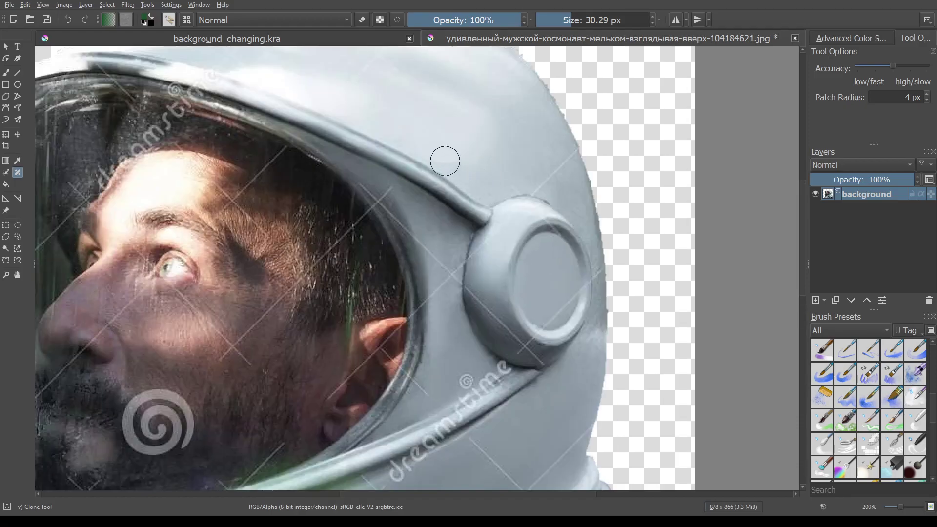
Patch the leftover watermark traces on the helmet top.
{"action": "left_click", "coordinate": [445, 161]}
{"action": "scroll", "coordinate": [606, 168], "scroll_direction": "down", "scroll_amount": 1}
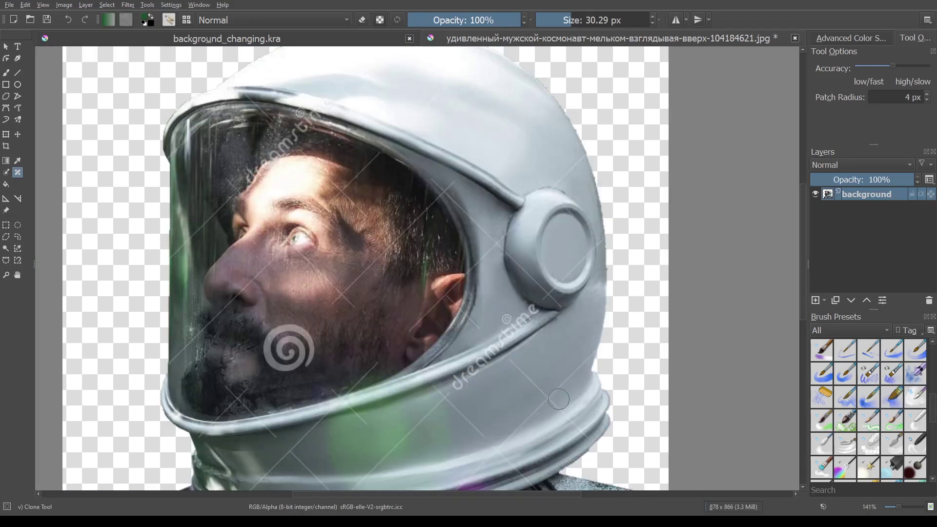
{"action": "scroll", "coordinate": [559, 400], "scroll_direction": "up", "scroll_amount": 2}
Patch watermark marks below the round side fitting and along the helmet's right edge.
{"action": "left_click", "coordinate": [469, 336]}
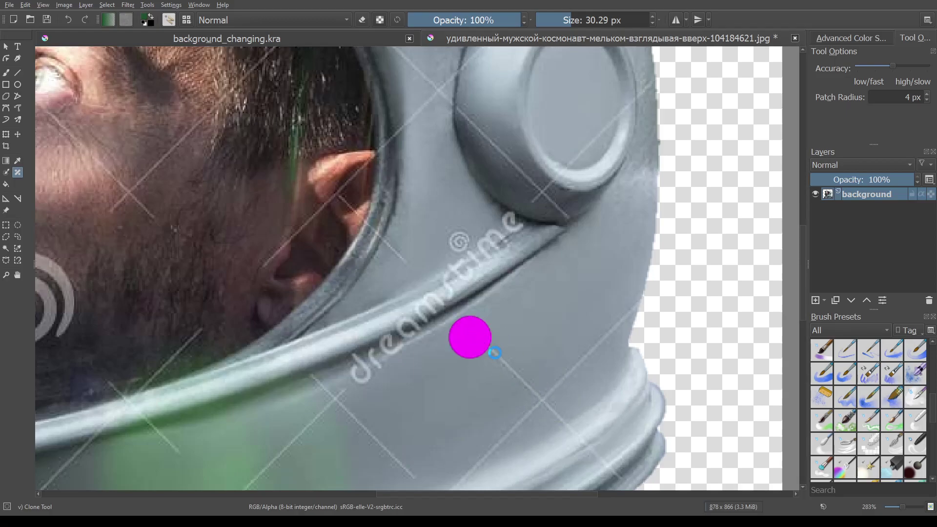
{"action": "left_click_drag", "start_coordinate": [495, 352], "coordinate": [549, 410]}
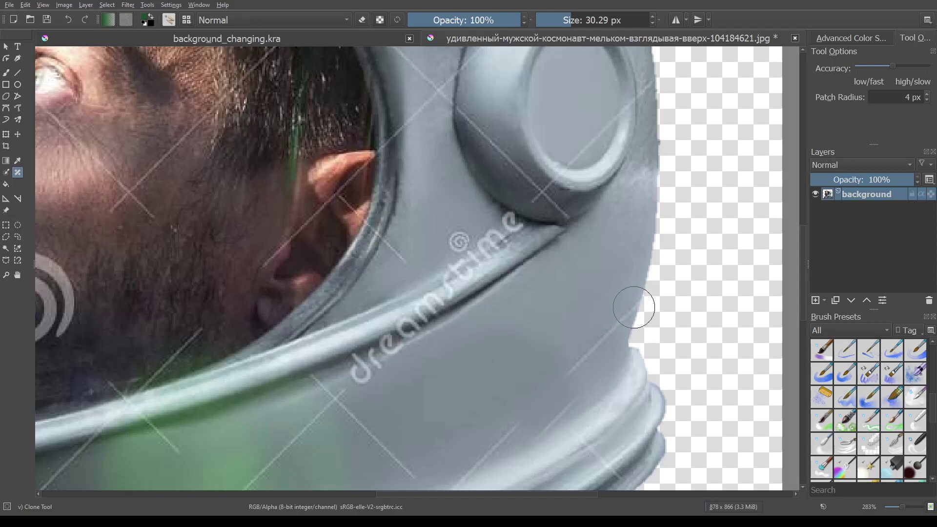
{"action": "left_click", "coordinate": [618, 301]}
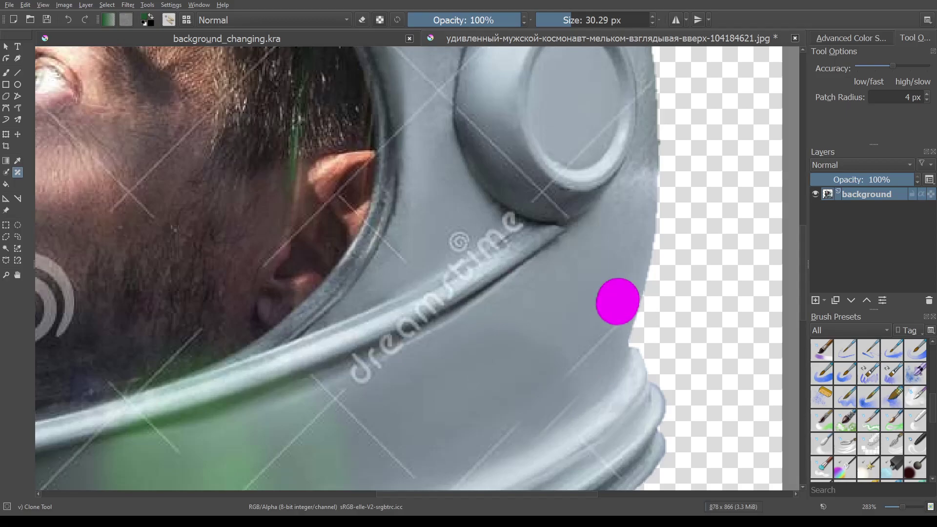
{"action": "left_click_drag", "start_coordinate": [617, 301], "coordinate": [571, 363]}
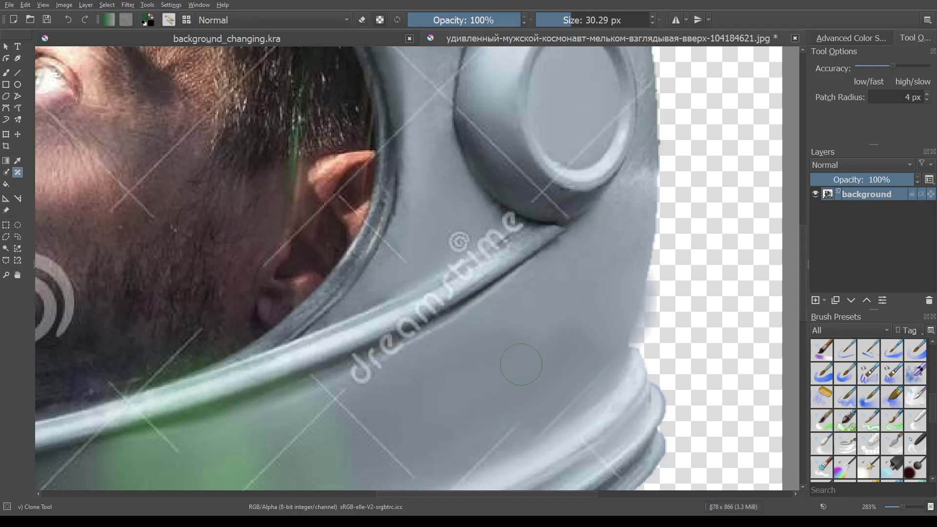
{"action": "scroll", "coordinate": [521, 364], "scroll_direction": "down", "scroll_amount": 2}
{"action": "scroll", "coordinate": [524, 252], "scroll_direction": "down", "scroll_amount": 3}
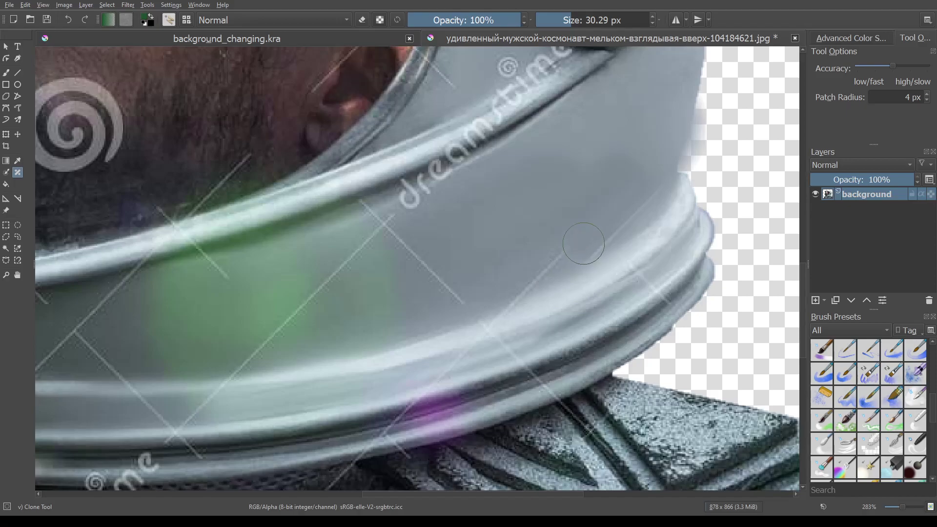
Shrink the Smart Patch brush to 11.41 px and patch the diagonal line on the helmet's right.
{"action": "mouse_move", "coordinate": [573, 20]}
{"action": "left_mouse_down"}
{"action": "mouse_move", "coordinate": [555, 26]}
{"action": "mouse_move", "coordinate": [585, 15]}
{"action": "mouse_move", "coordinate": [562, 15]}
{"action": "left_mouse_up"}
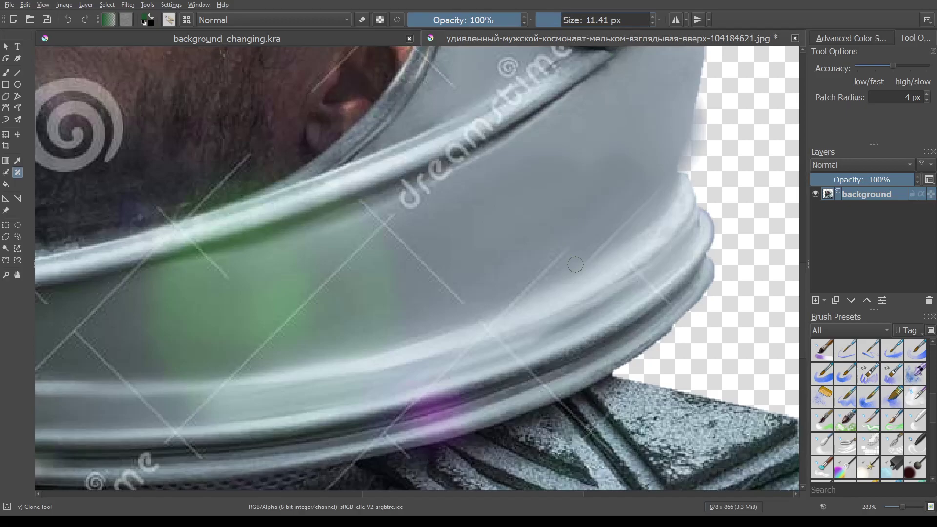
{"action": "left_click_drag", "start_coordinate": [565, 245], "coordinate": [509, 306]}
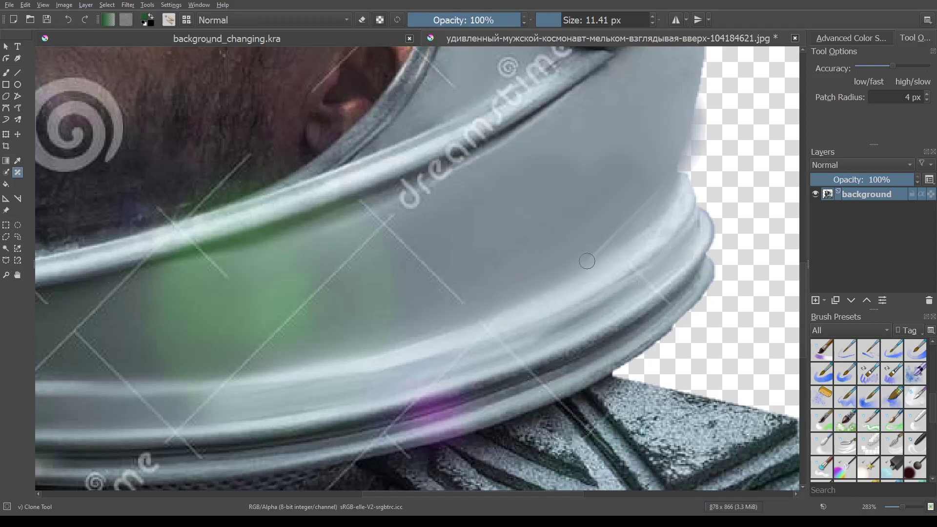
{"action": "left_click_drag", "start_coordinate": [586, 258], "coordinate": [670, 184]}
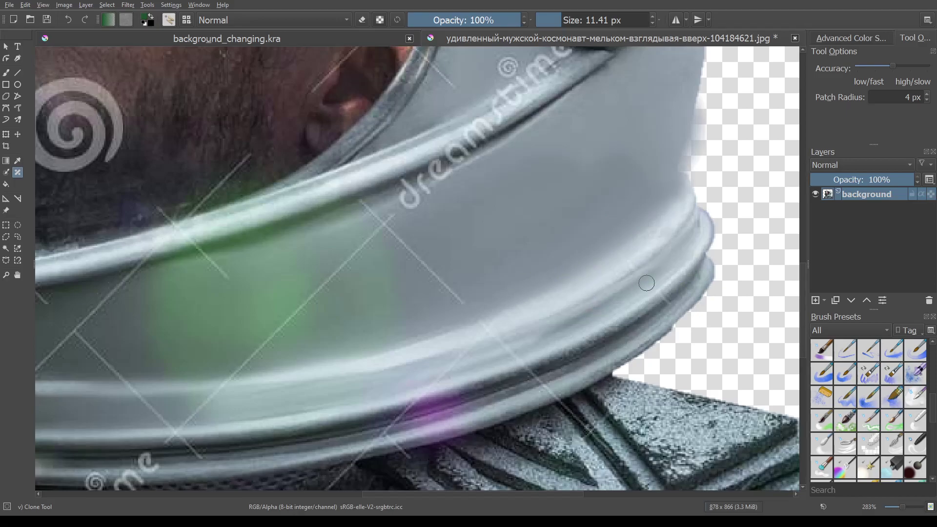
{"action": "left_click", "coordinate": [662, 303]}
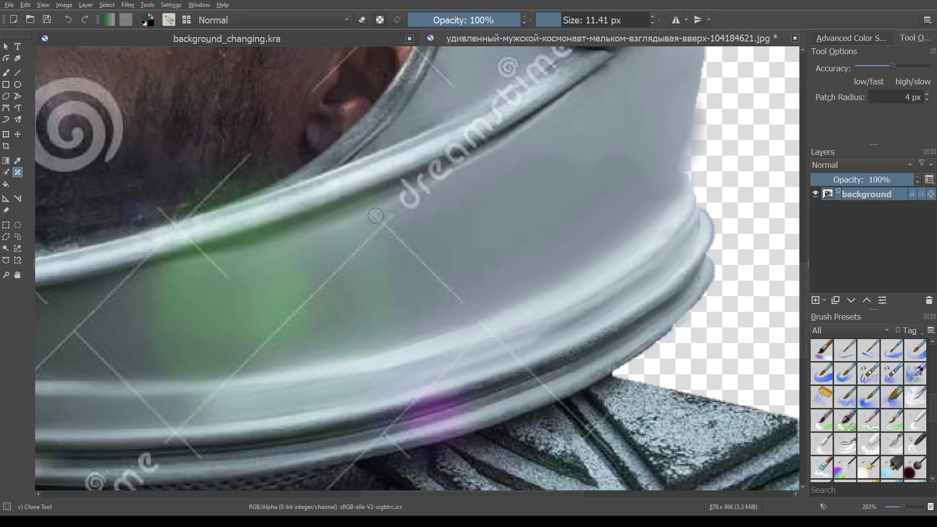
Patch the faint diagonal watermark line down across the rim and lower helmet rings.
{"action": "mouse_move", "coordinate": [375, 215]}
{"action": "left_mouse_down"}
{"action": "mouse_move", "coordinate": [449, 285]}
{"action": "mouse_move", "coordinate": [436, 279]}
{"action": "left_mouse_up"}
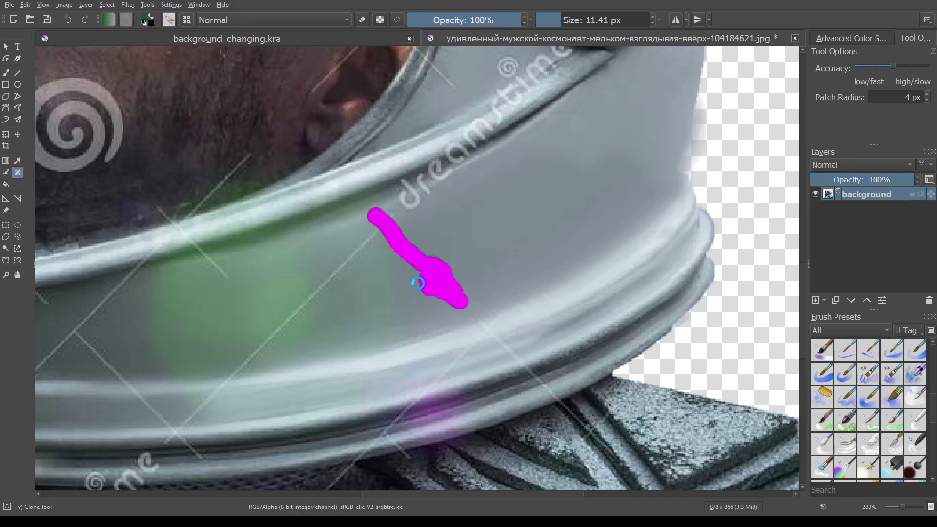
{"action": "left_click_drag", "start_coordinate": [418, 282], "coordinate": [417, 282]}
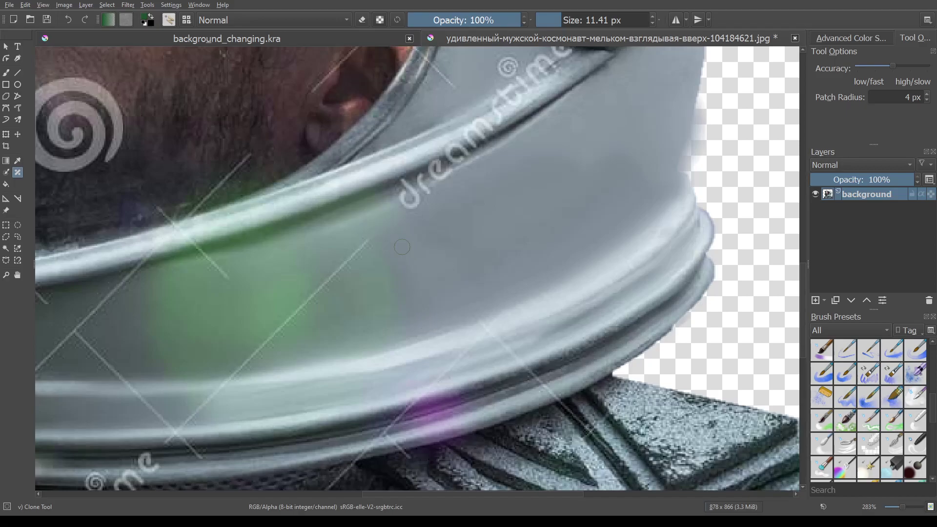
{"action": "left_click", "coordinate": [483, 328]}
{"action": "left_click", "coordinate": [519, 354]}
{"action": "left_click", "coordinate": [532, 373]}
{"action": "left_click", "coordinate": [549, 388]}
{"action": "left_click", "coordinate": [445, 367]}
{"action": "left_click_drag", "start_coordinate": [382, 438], "coordinate": [387, 429]}
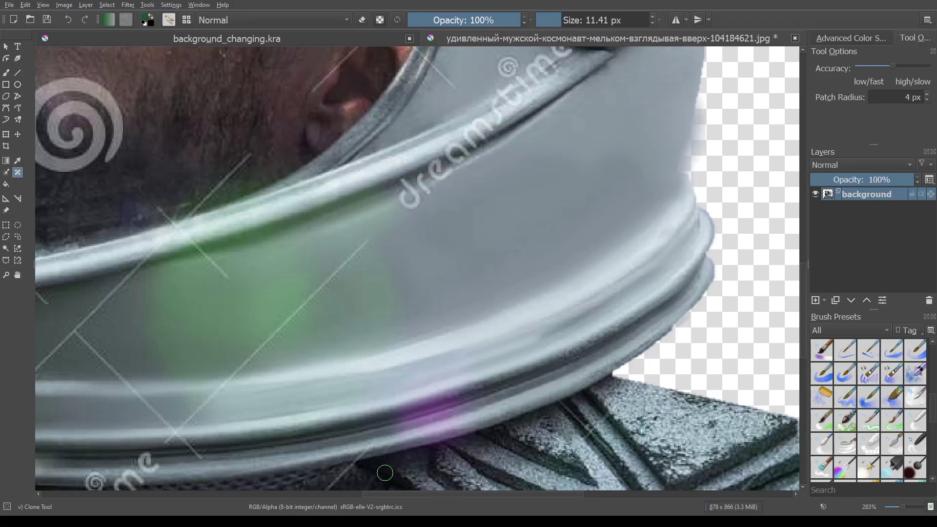
{"action": "left_click_drag", "start_coordinate": [361, 461], "coordinate": [367, 447]}
Erase the lower-left diagonal watermark line, working upward in dabs.
{"action": "left_click_drag", "start_coordinate": [369, 243], "coordinate": [341, 295]}
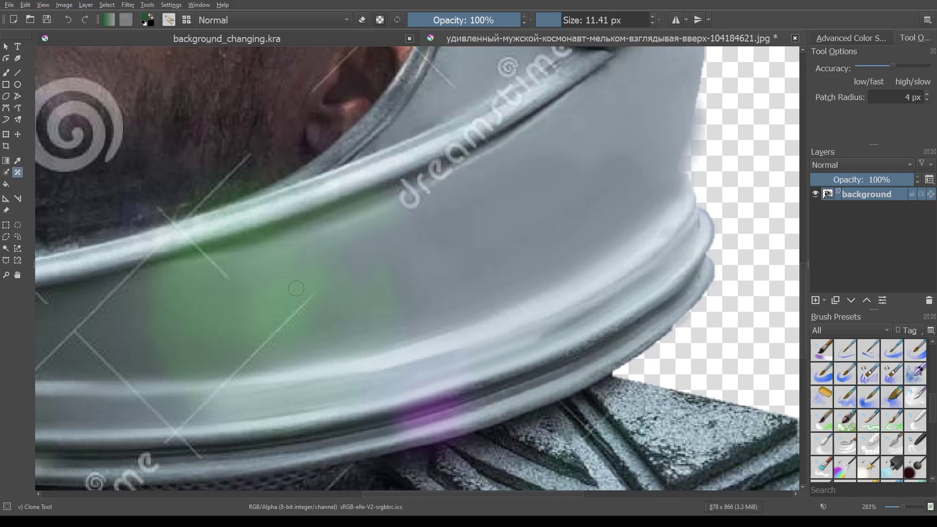
{"action": "left_click", "coordinate": [224, 379]}
{"action": "left_click", "coordinate": [245, 365]}
{"action": "left_click", "coordinate": [255, 356]}
{"action": "left_click", "coordinate": [264, 342]}
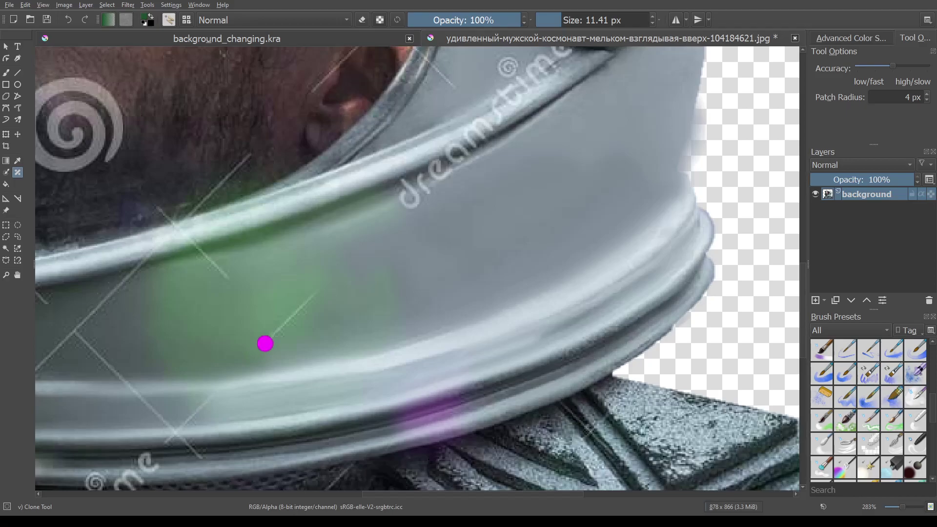
{"action": "left_click", "coordinate": [285, 321]}
Patch the diagonal line on the helmet's left side up through the visor rim.
{"action": "left_click", "coordinate": [313, 302]}
{"action": "mouse_move", "coordinate": [215, 306]}
{"action": "left_mouse_down"}
{"action": "mouse_move", "coordinate": [454, 272]}
{"action": "mouse_move", "coordinate": [527, 247]}
{"action": "left_mouse_up"}
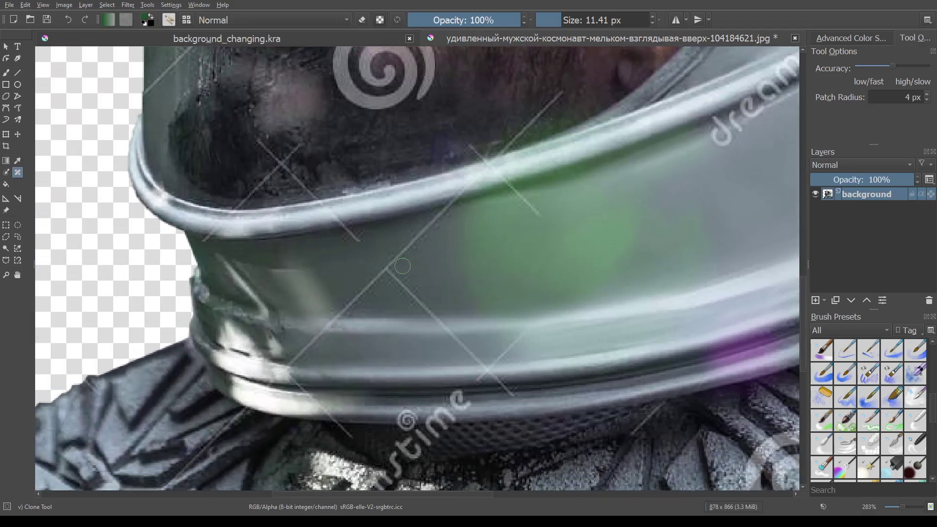
{"action": "left_click_drag", "start_coordinate": [384, 270], "coordinate": [434, 303]}
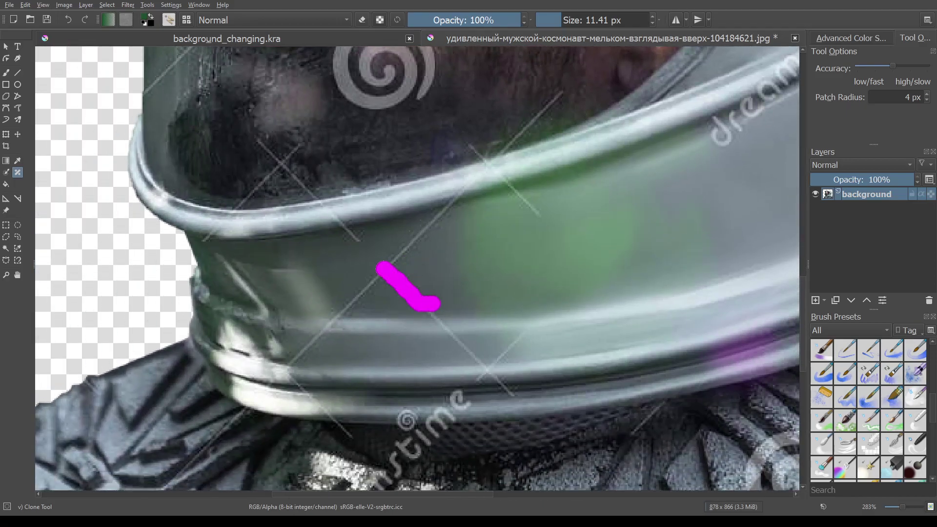
{"action": "left_click_drag", "start_coordinate": [390, 262], "coordinate": [433, 227]}
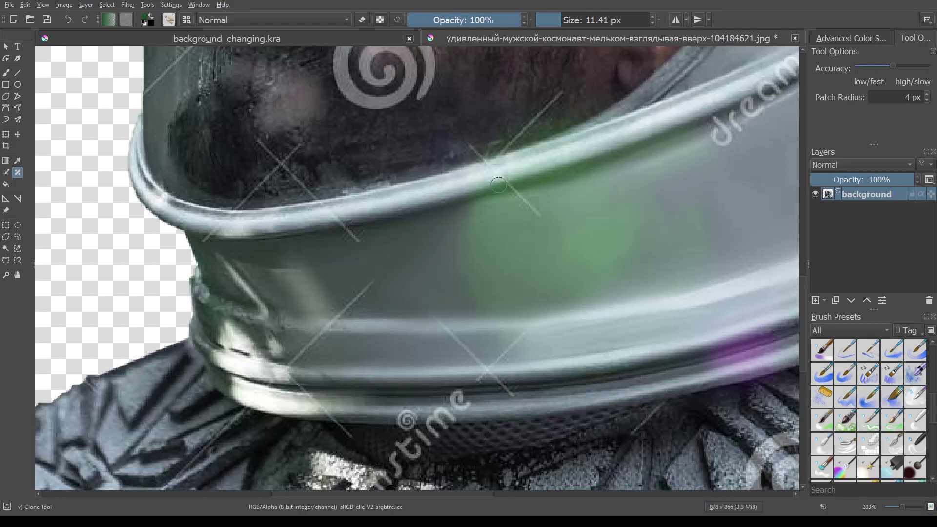
{"action": "left_click", "coordinate": [490, 171]}
{"action": "left_click", "coordinate": [513, 187]}
{"action": "left_click_drag", "start_coordinate": [524, 201], "coordinate": [547, 218]}
Patch line segments below the visor rim, across the lower rings and a rim letter.
{"action": "left_click_drag", "start_coordinate": [338, 311], "coordinate": [372, 282]}
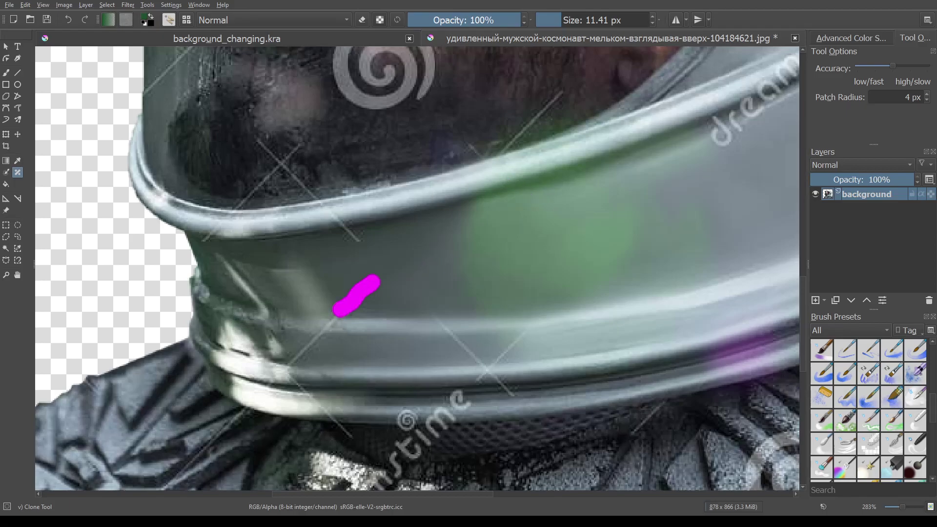
{"action": "left_click_drag", "start_coordinate": [363, 233], "coordinate": [335, 218]}
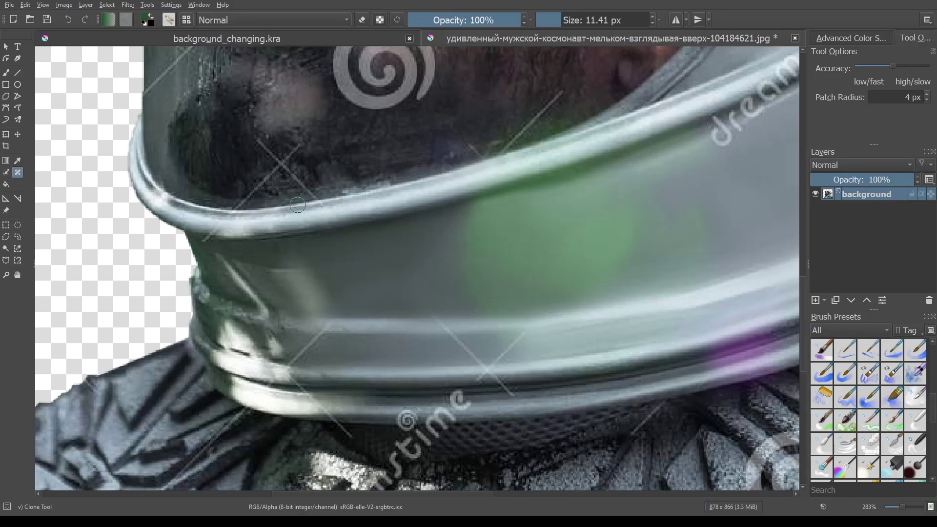
{"action": "left_click_drag", "start_coordinate": [204, 236], "coordinate": [224, 241]}
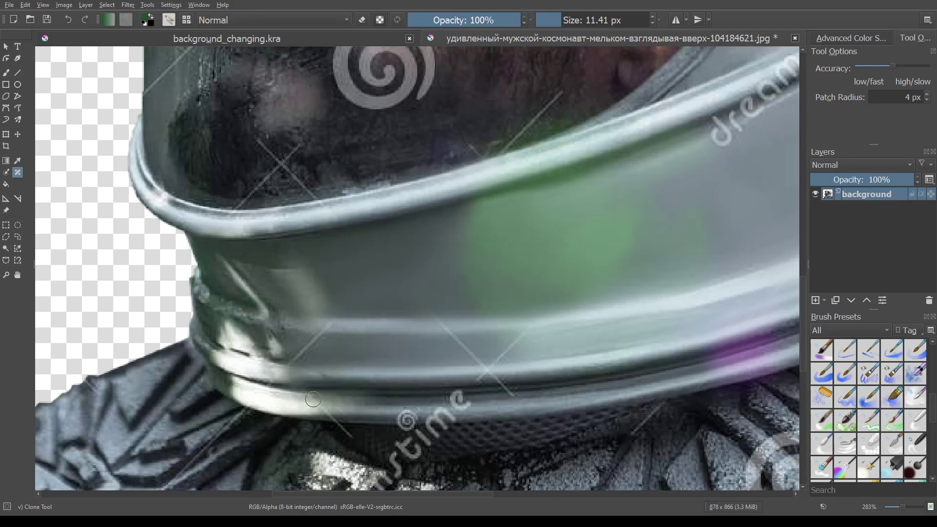
{"action": "mouse_move", "coordinate": [309, 396]}
{"action": "left_mouse_down"}
{"action": "mouse_move", "coordinate": [347, 432]}
{"action": "mouse_move", "coordinate": [336, 416]}
{"action": "left_mouse_up"}
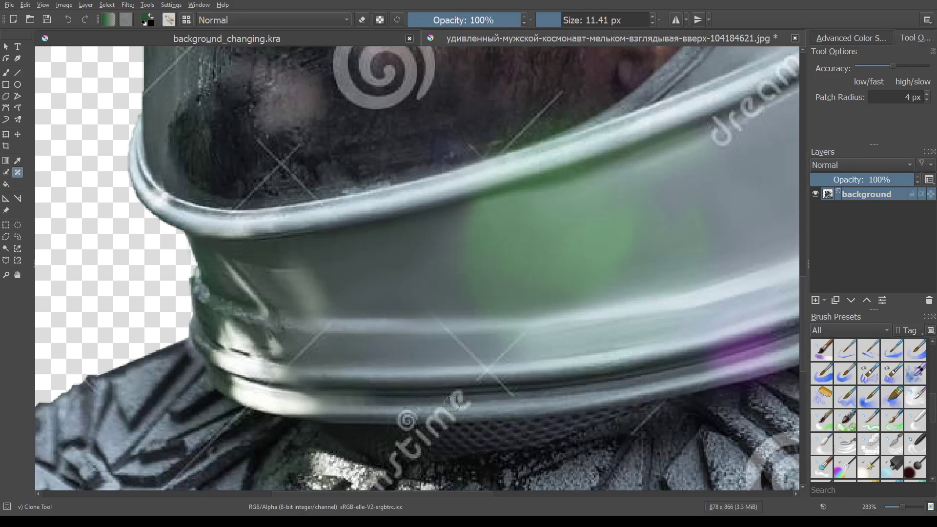
{"action": "left_click_drag", "start_coordinate": [437, 417], "coordinate": [468, 414]}
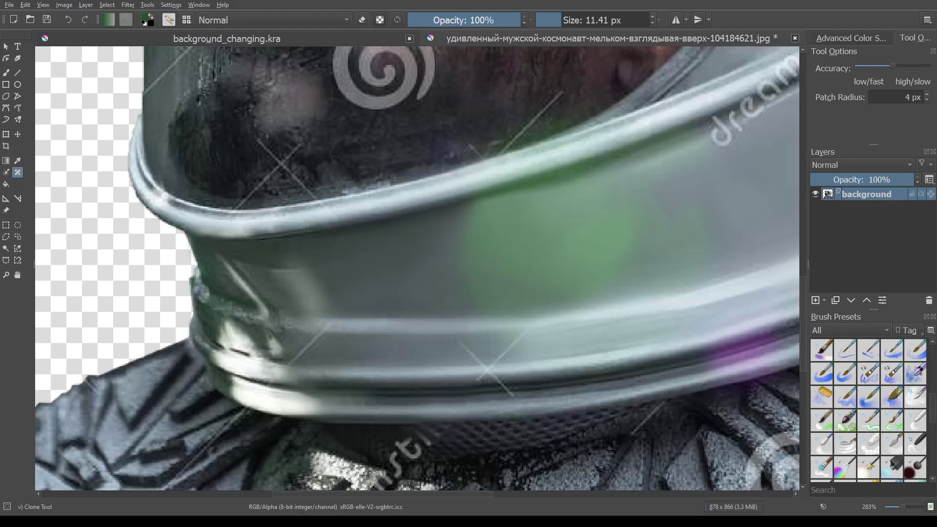
Paint out remaining spots and diagonal watermark lines on the lower helmet rim.
{"action": "left_click", "coordinate": [464, 340], "text": "ctrl"}
{"action": "left_click", "coordinate": [470, 360]}
{"action": "left_click_drag", "start_coordinate": [511, 349], "coordinate": [522, 347]}
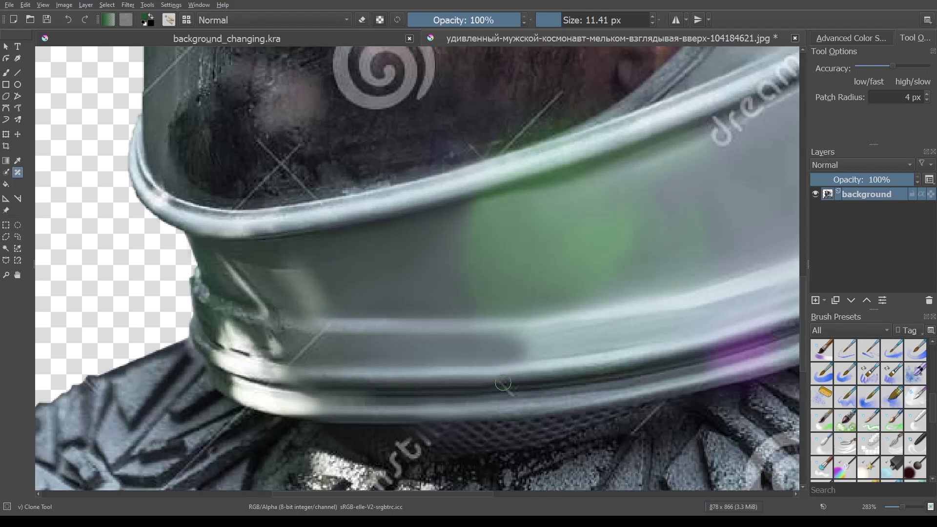
{"action": "left_click_drag", "start_coordinate": [502, 379], "coordinate": [530, 398]}
{"action": "left_click_drag", "start_coordinate": [297, 359], "coordinate": [309, 348]}
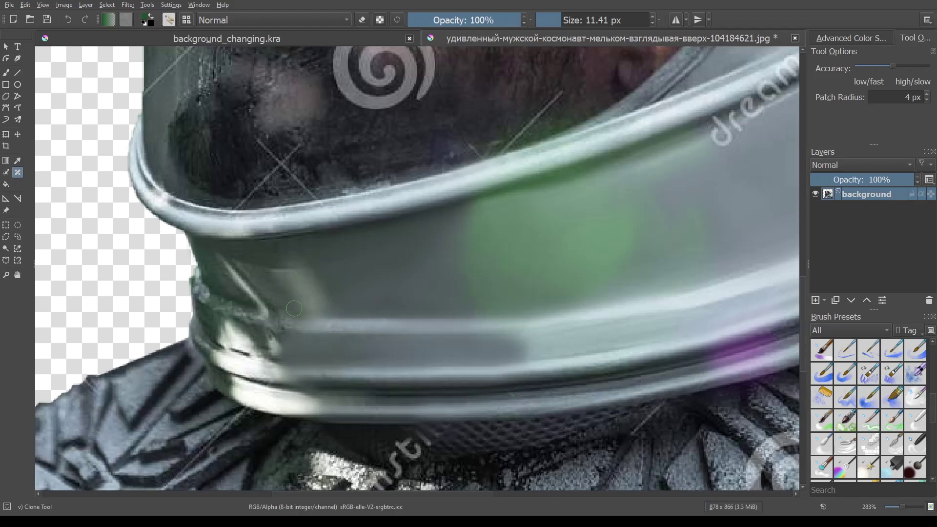
{"action": "left_click_drag", "start_coordinate": [294, 309], "coordinate": [274, 313]}
Remove the 'dreamstime' watermark text behind the ear.
{"action": "left_click_drag", "start_coordinate": [682, 239], "coordinate": [216, 426]}
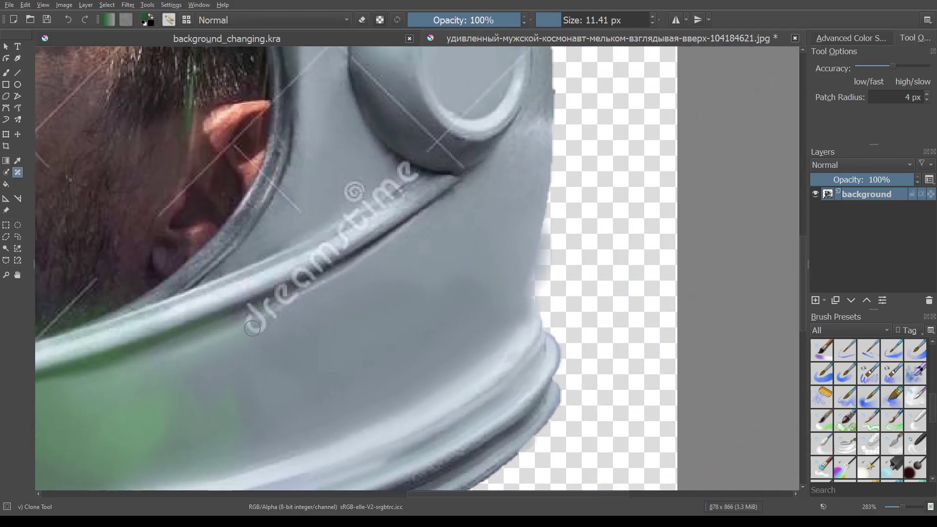
{"action": "mouse_move", "coordinate": [252, 328]}
{"action": "left_mouse_down"}
{"action": "mouse_move", "coordinate": [264, 317]}
{"action": "mouse_move", "coordinate": [255, 310]}
{"action": "mouse_move", "coordinate": [305, 275]}
{"action": "mouse_move", "coordinate": [317, 278]}
{"action": "mouse_move", "coordinate": [362, 225]}
{"action": "mouse_move", "coordinate": [348, 192]}
{"action": "left_mouse_up"}
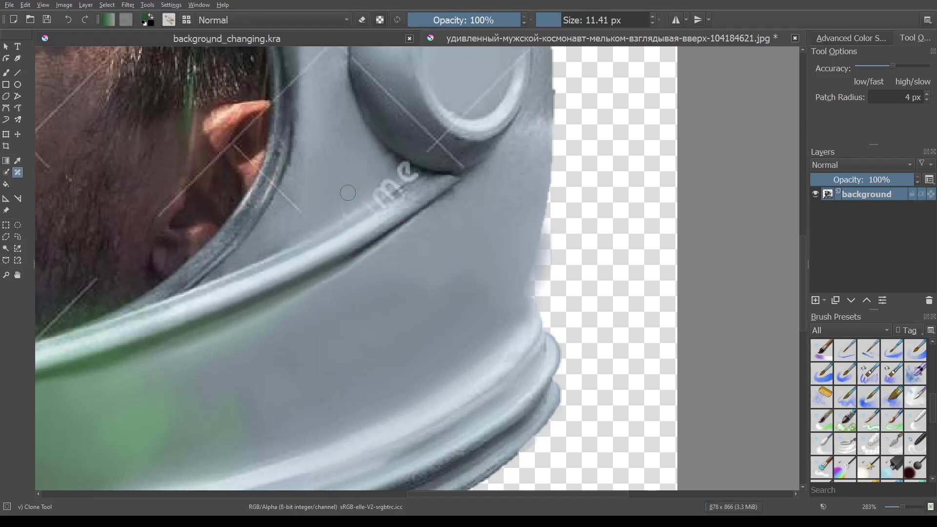
{"action": "mouse_move", "coordinate": [346, 216]}
{"action": "left_mouse_down"}
{"action": "mouse_move", "coordinate": [405, 167]}
{"action": "mouse_move", "coordinate": [416, 171]}
{"action": "left_mouse_up"}
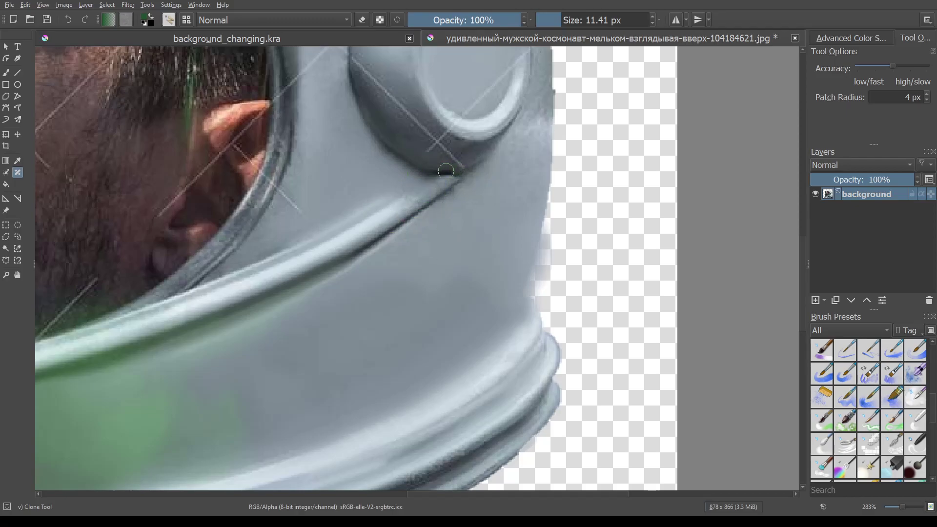
Patch marks along the side ring's edges and the helmet edge above it.
{"action": "mouse_move", "coordinate": [445, 171]}
{"action": "left_mouse_down"}
{"action": "mouse_move", "coordinate": [457, 159]}
{"action": "mouse_move", "coordinate": [361, 63]}
{"action": "left_mouse_up"}
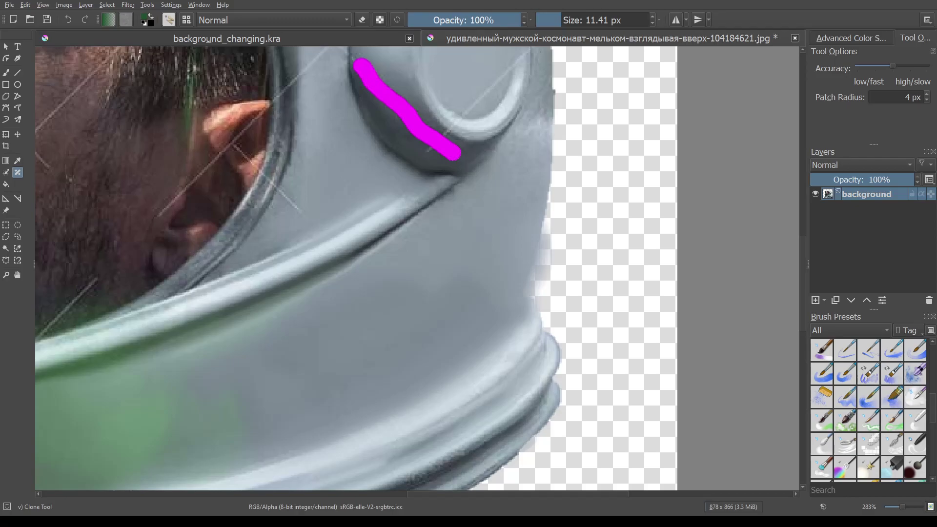
{"action": "left_click", "coordinate": [433, 147]}
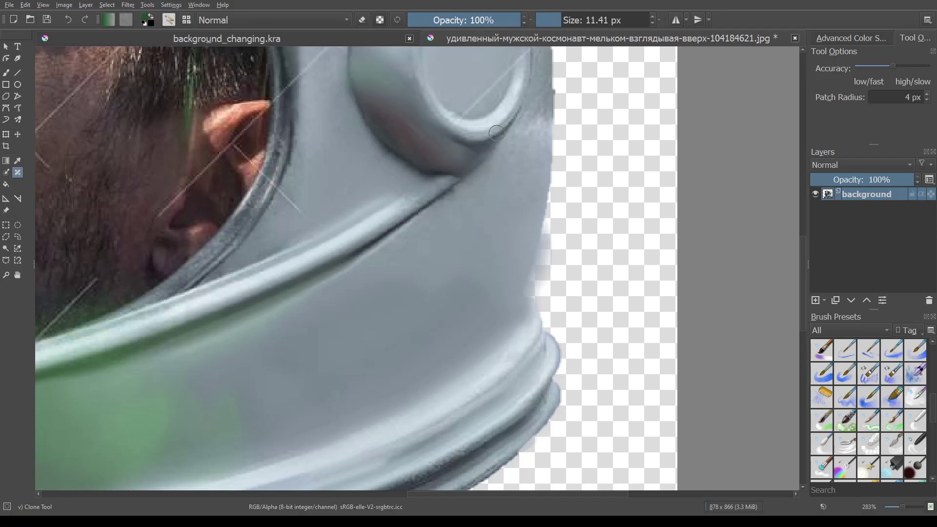
{"action": "mouse_move", "coordinate": [458, 172]}
{"action": "left_mouse_down"}
{"action": "mouse_move", "coordinate": [405, 328]}
{"action": "mouse_move", "coordinate": [447, 264]}
{"action": "left_mouse_up"}
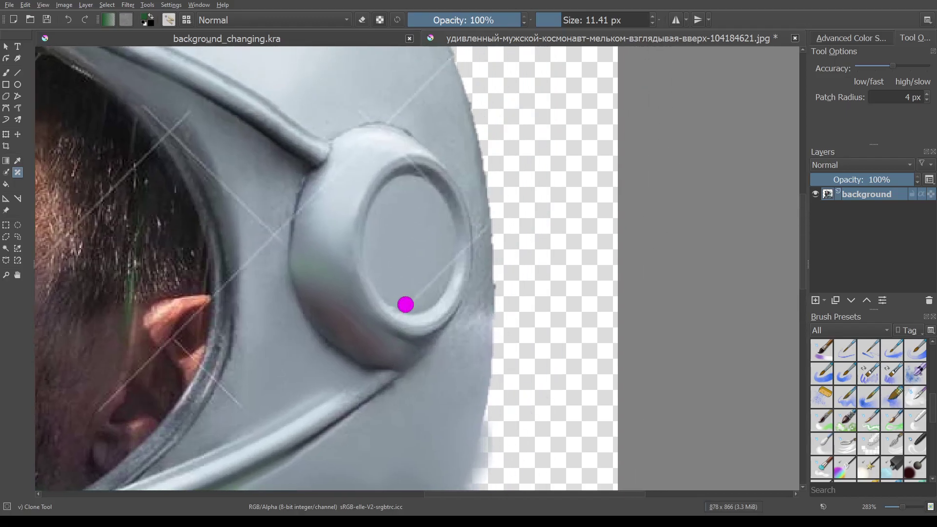
{"action": "left_click", "coordinate": [481, 237]}
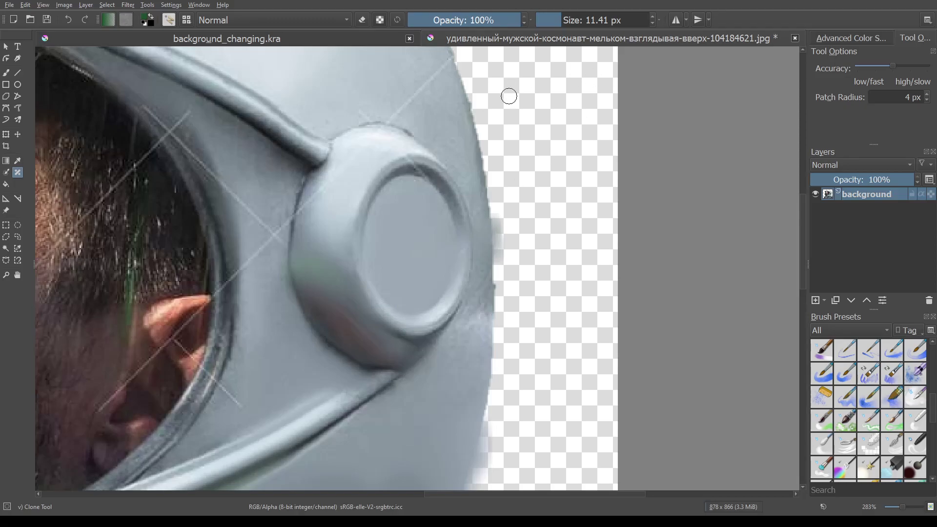
{"action": "left_click_drag", "start_coordinate": [446, 129], "coordinate": [468, 219]}
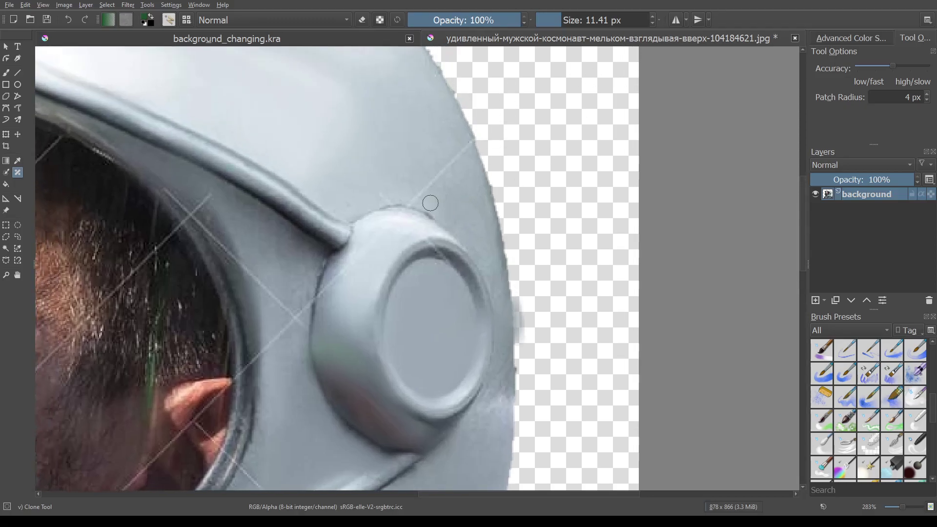
{"action": "left_click_drag", "start_coordinate": [411, 197], "coordinate": [467, 146]}
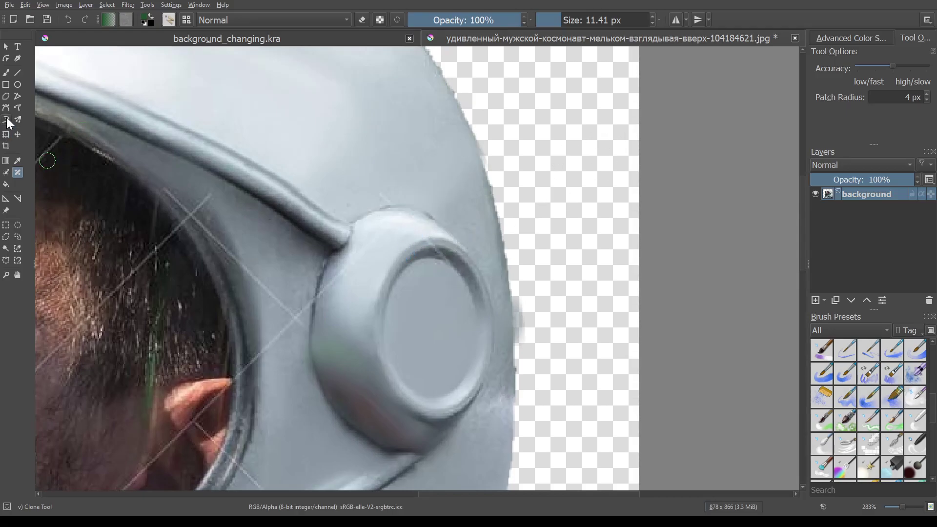
{"action": "left_click", "coordinate": [6, 238]}
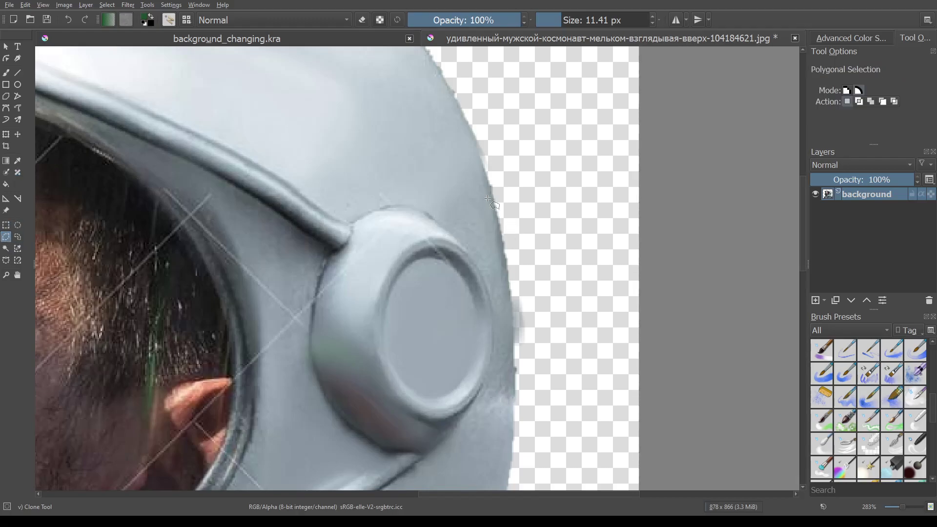
{"action": "left_click", "coordinate": [495, 200]}
{"action": "left_click", "coordinate": [509, 274]}
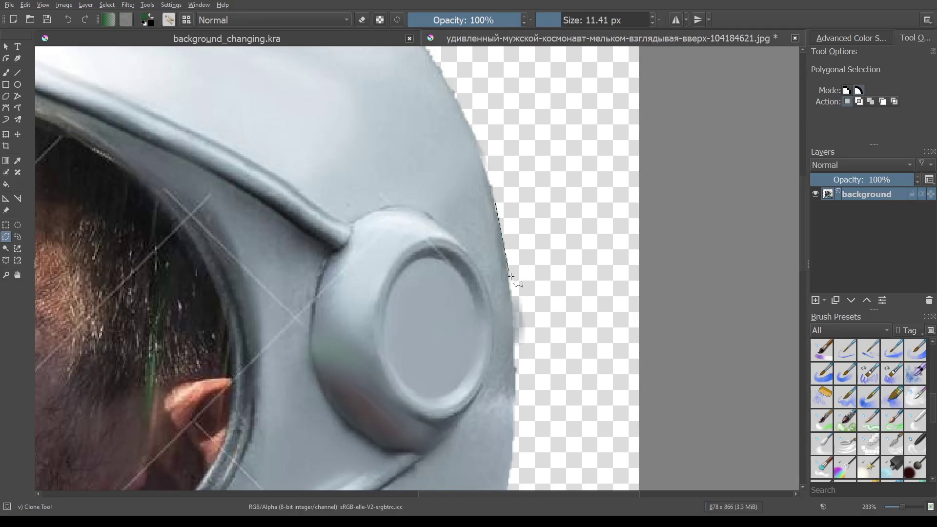
{"action": "left_click", "coordinate": [514, 324]}
{"action": "left_click", "coordinate": [515, 428]}
{"action": "left_click", "coordinate": [596, 349]}
{"action": "left_click", "coordinate": [494, 202]}
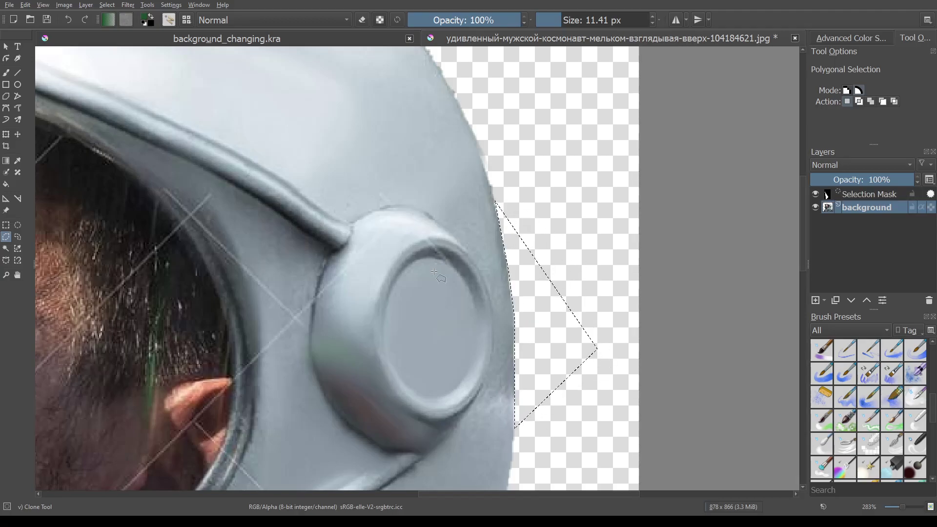
{"action": "key", "text": "minus"}
{"action": "mouse_move", "coordinate": [479, 259]}
{"action": "left_mouse_down"}
{"action": "mouse_move", "coordinate": [479, 91]}
{"action": "mouse_move", "coordinate": [425, 315]}
{"action": "left_mouse_up"}
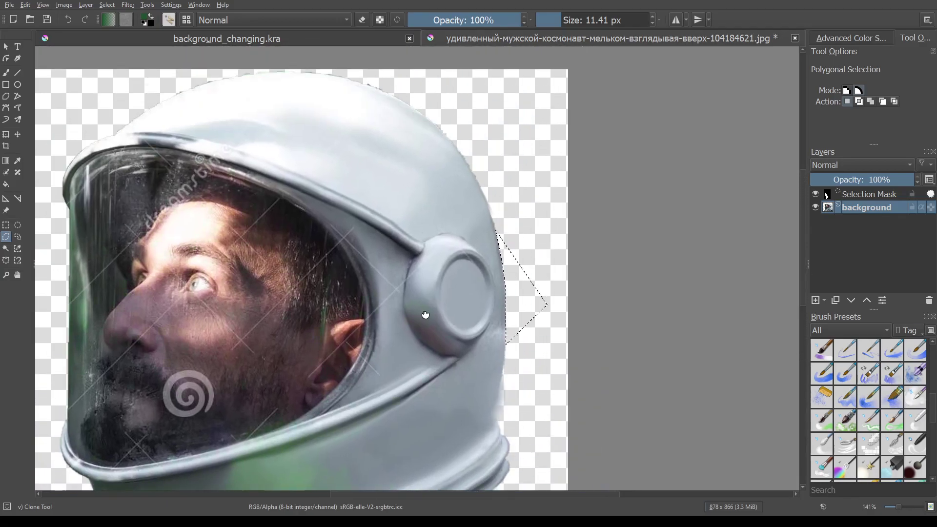
{"action": "scroll", "coordinate": [364, 204], "scroll_direction": "up", "scroll_amount": 2}
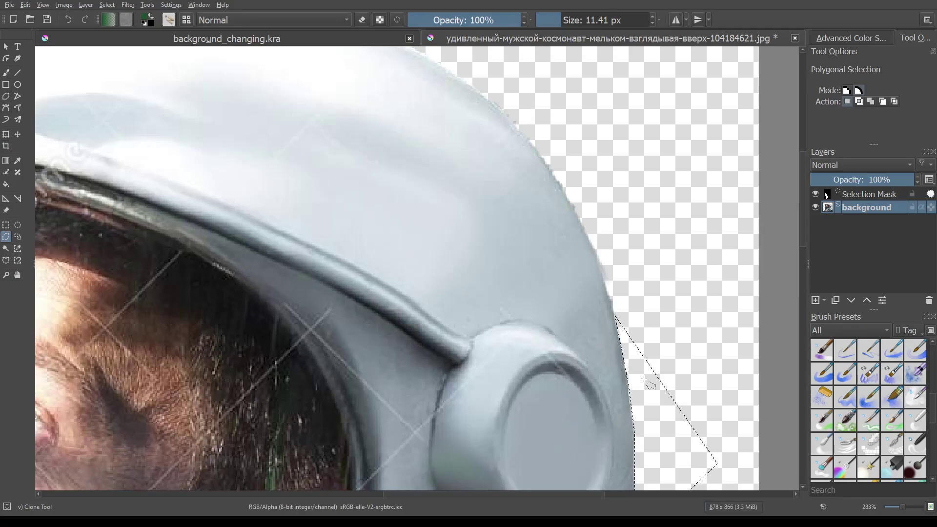
{"action": "left_click", "coordinate": [644, 378]}
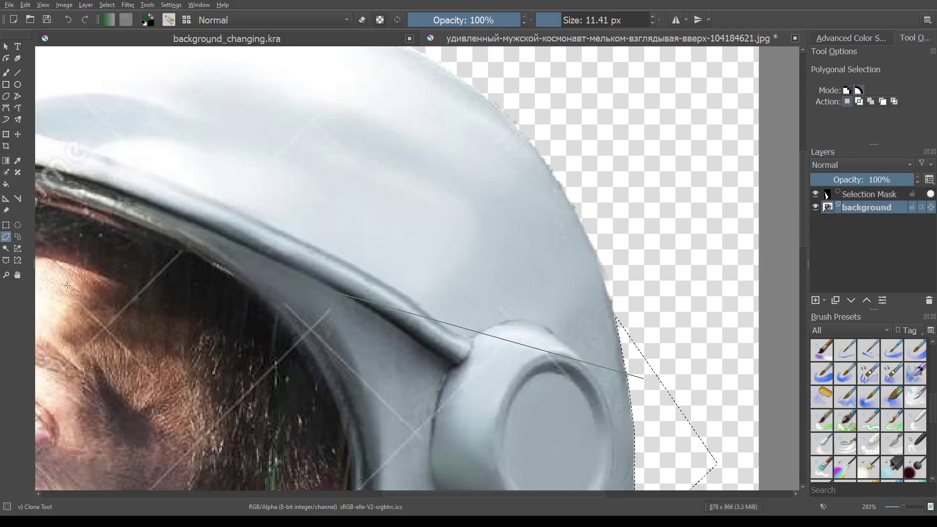
{"action": "left_click", "coordinate": [6, 225]}
{"action": "left_click", "coordinate": [259, 152]}
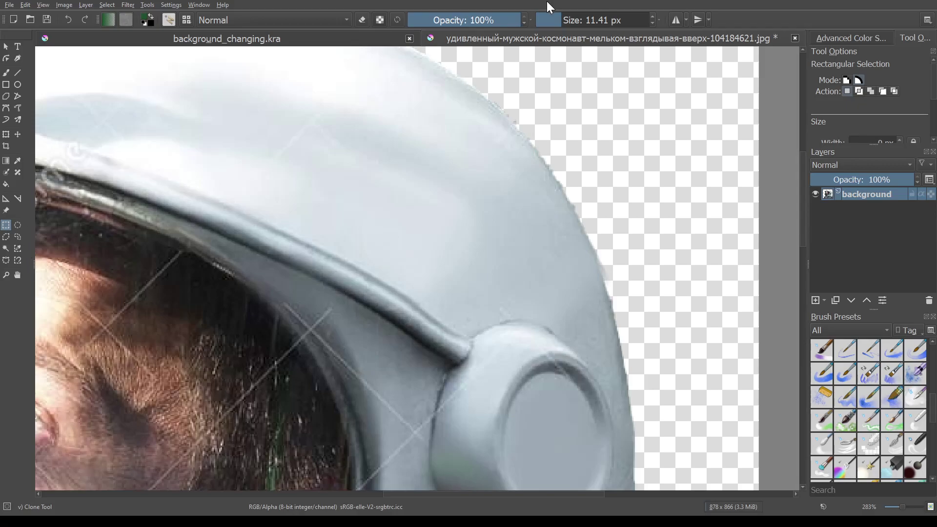
Back in Smart Patch, clean upper helmet marks, fill the edge notch and remove the seam's white line.
{"action": "left_click", "coordinate": [18, 172]}
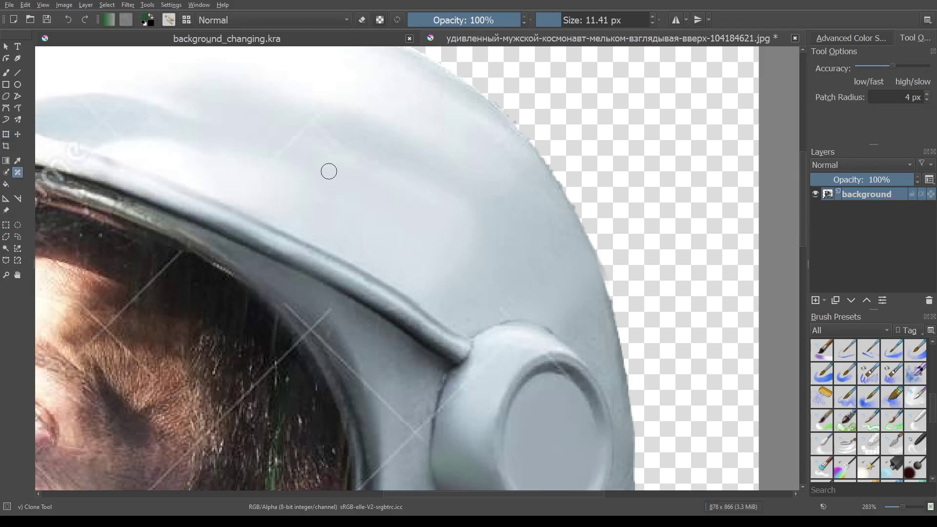
{"action": "mouse_move", "coordinate": [277, 141]}
{"action": "left_mouse_down"}
{"action": "mouse_move", "coordinate": [316, 115]}
{"action": "mouse_move", "coordinate": [348, 152]}
{"action": "left_mouse_up"}
{"action": "left_click", "coordinate": [503, 136]}
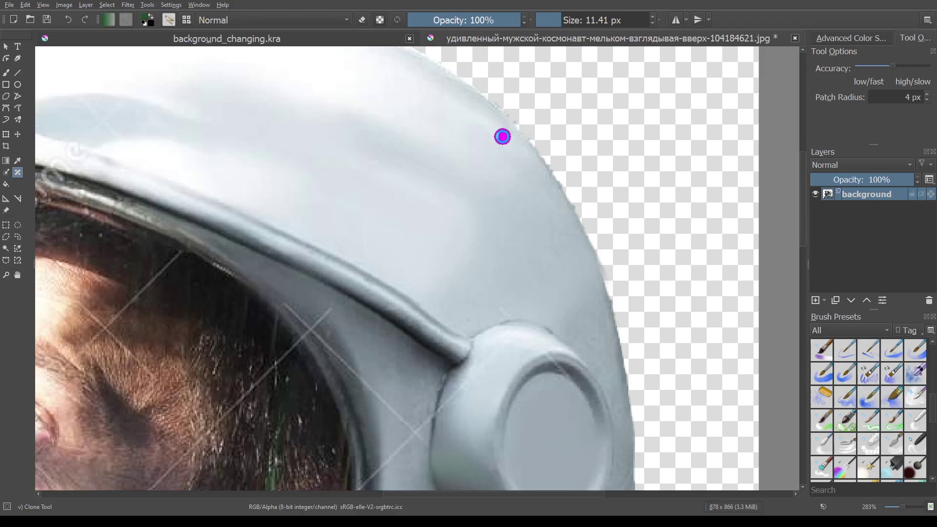
{"action": "left_click", "coordinate": [487, 107]}
{"action": "left_click", "coordinate": [501, 311]}
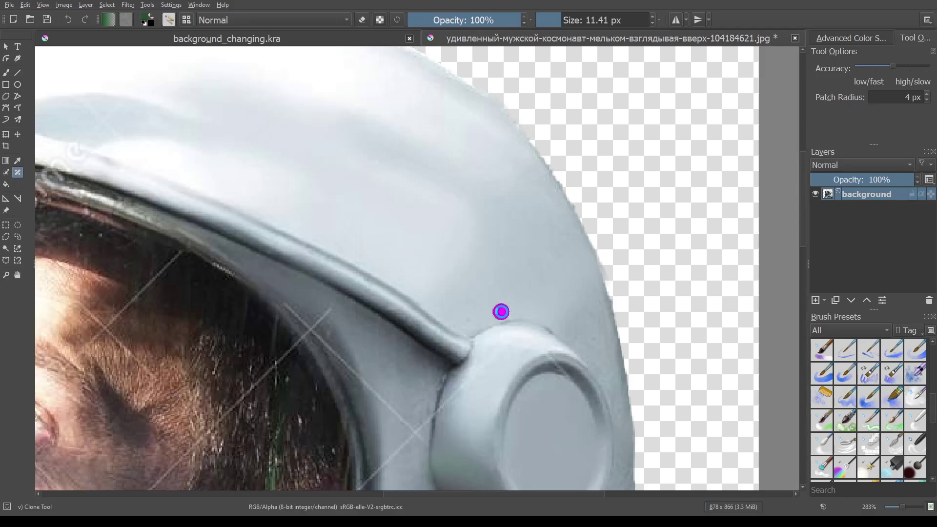
{"action": "scroll", "coordinate": [542, 319], "scroll_direction": "down", "scroll_amount": 5}
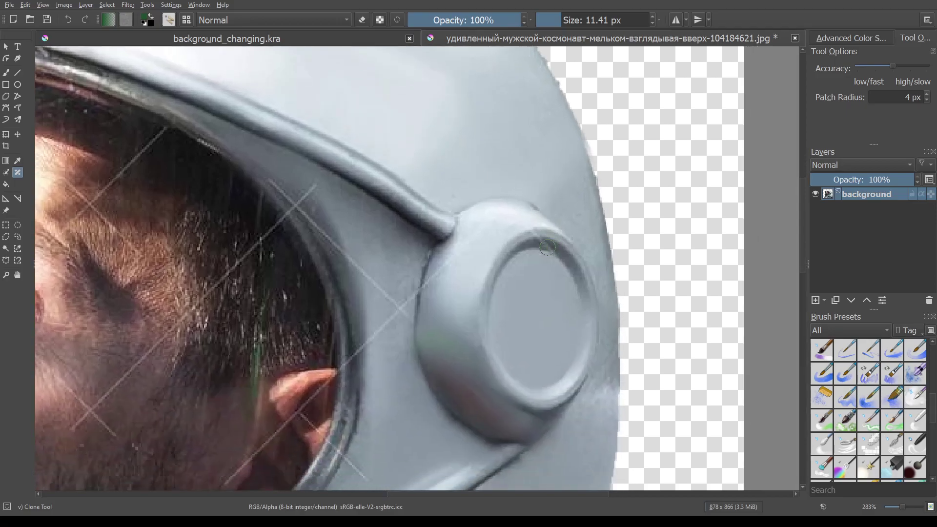
Smooth the side ring's edges and the crossing guide lines beside it.
{"action": "left_click", "coordinate": [545, 243]}
{"action": "left_click", "coordinate": [433, 274]}
{"action": "left_click", "coordinate": [448, 261]}
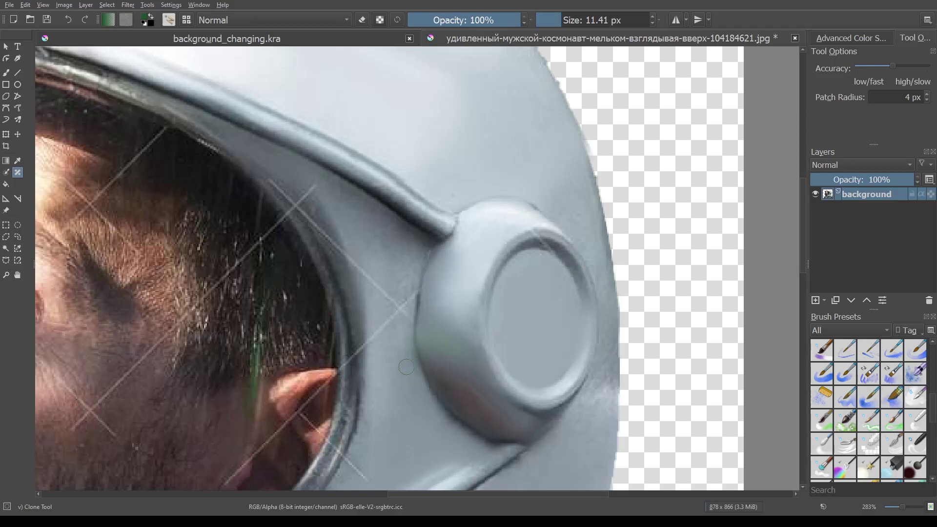
{"action": "left_click", "coordinate": [403, 310]}
{"action": "left_click", "coordinate": [390, 296]}
{"action": "left_click", "coordinate": [371, 283]}
{"action": "left_click", "coordinate": [354, 259]}
Patch the diagonal guide line near the visor rim and beside the ear.
{"action": "left_click", "coordinate": [332, 232]}
{"action": "left_click", "coordinate": [317, 220]}
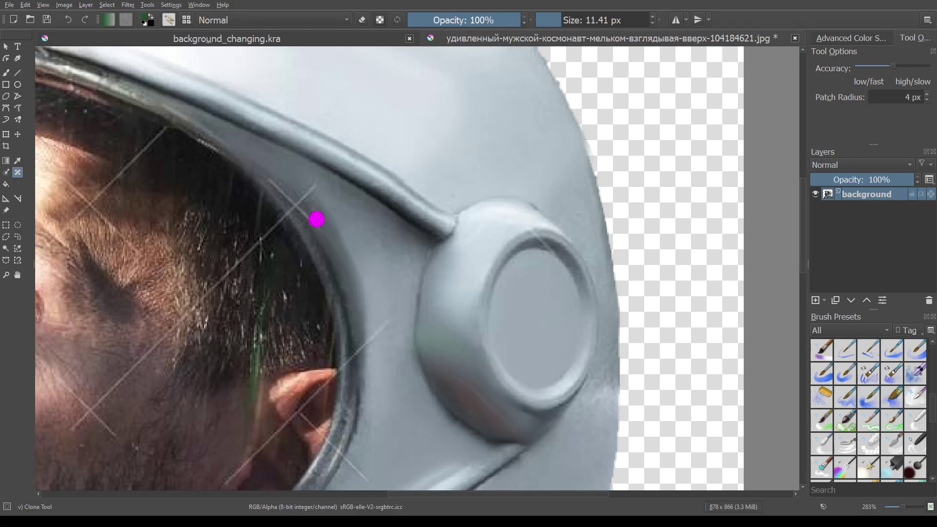
{"action": "left_click", "coordinate": [310, 218]}
{"action": "left_click", "coordinate": [271, 180]}
{"action": "left_click", "coordinate": [306, 191]}
{"action": "left_click", "coordinate": [291, 211]}
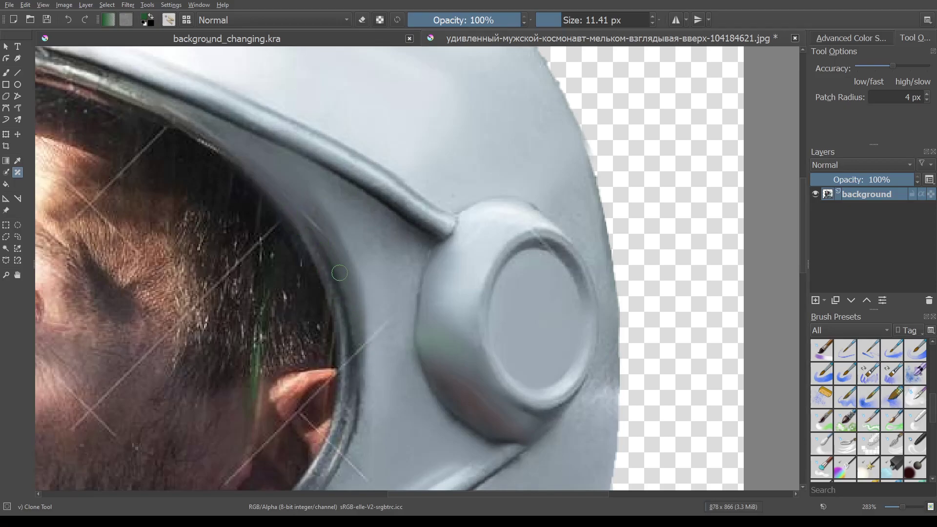
{"action": "left_click", "coordinate": [373, 340]}
Reduce the brush to 5.60 px and clone over a faint mark on the lower rim.
{"action": "left_click", "coordinate": [555, 20]}
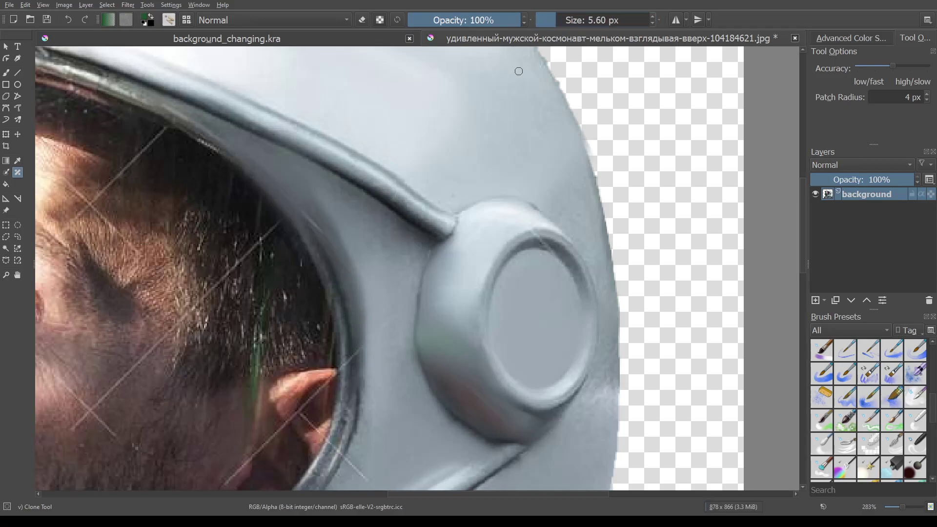
{"action": "left_click", "coordinate": [356, 353]}
{"action": "left_click_drag", "start_coordinate": [354, 349], "coordinate": [354, 189]}
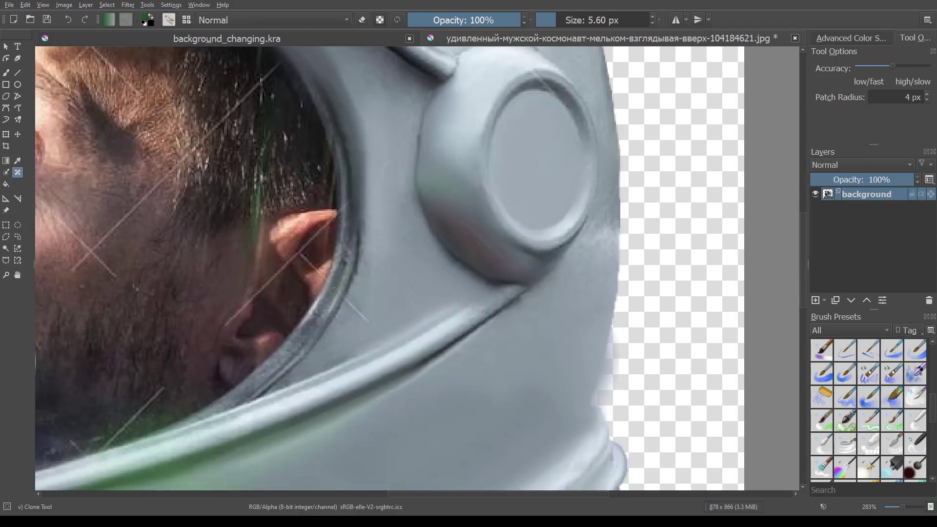
{"action": "left_click_drag", "start_coordinate": [351, 302], "coordinate": [365, 320]}
{"action": "scroll", "coordinate": [408, 261], "scroll_direction": "down", "scroll_amount": 3}
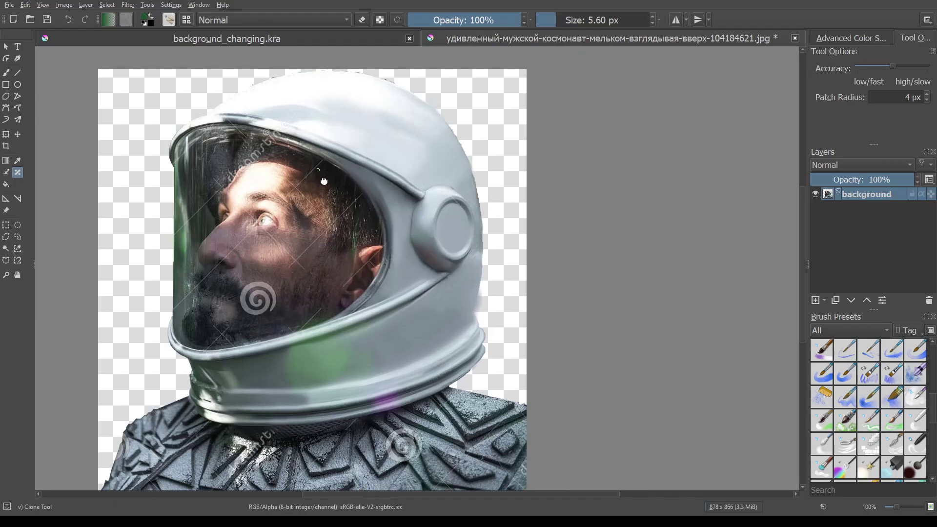
Repaint three small spots along the helmet rim.
{"action": "mouse_move", "coordinate": [326, 179]}
{"action": "left_mouse_down"}
{"action": "mouse_move", "coordinate": [383, 272]}
{"action": "mouse_move", "coordinate": [343, 262]}
{"action": "left_mouse_up"}
{"action": "scroll", "coordinate": [309, 254], "scroll_direction": "up", "scroll_amount": 3}
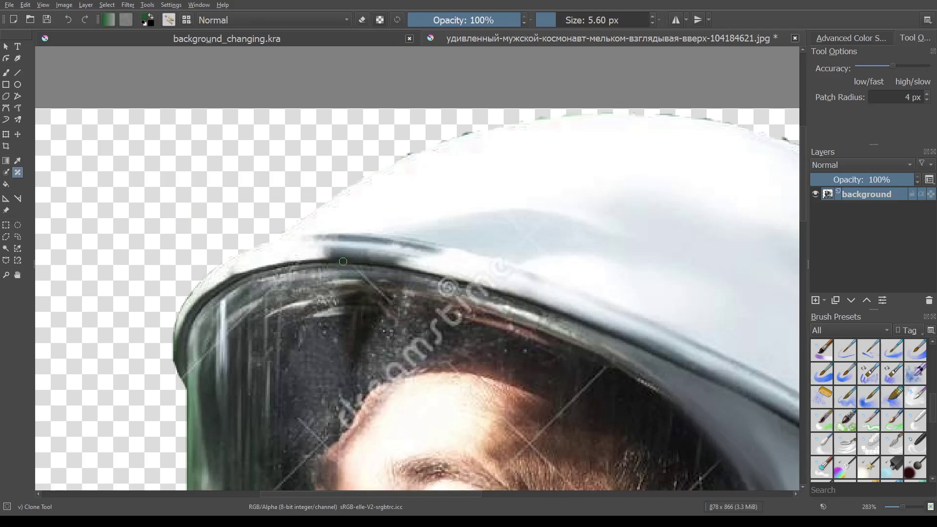
{"action": "left_click", "coordinate": [364, 277]}
{"action": "left_click", "coordinate": [375, 288]}
{"action": "left_click", "coordinate": [385, 300]}
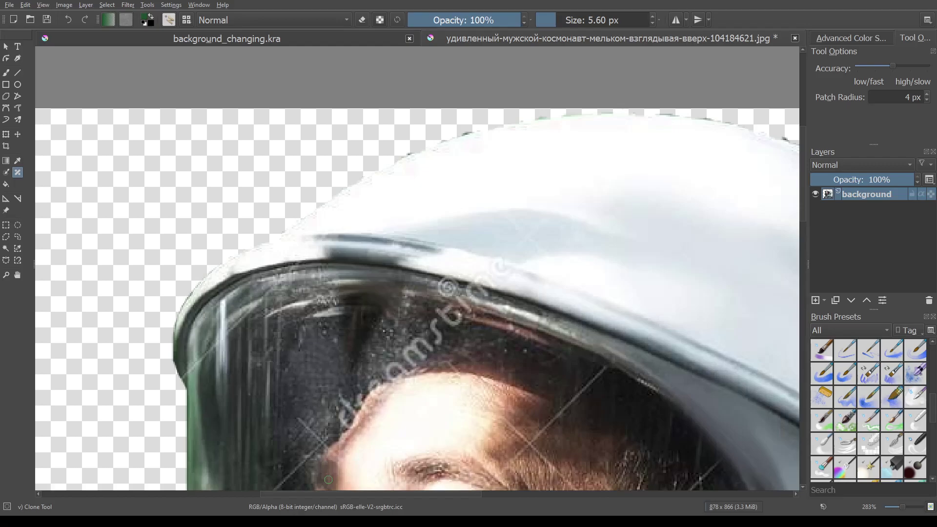
{"action": "scroll", "coordinate": [448, 318], "scroll_direction": "up", "scroll_amount": 2}
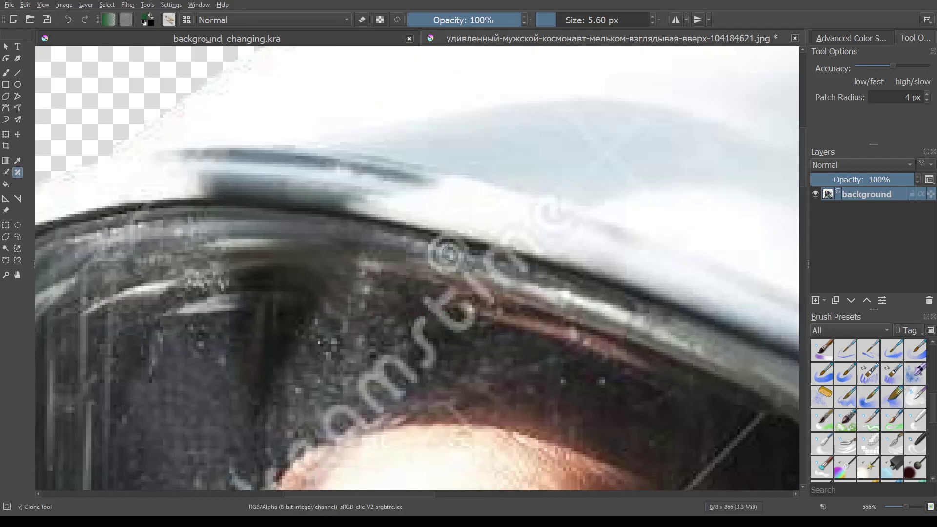
Patch out the circular watermark logo on the rim and the diagonal streak near the hair.
{"action": "mouse_move", "coordinate": [432, 242]}
{"action": "left_mouse_down"}
{"action": "mouse_move", "coordinate": [494, 301]}
{"action": "mouse_move", "coordinate": [531, 227]}
{"action": "left_mouse_up"}
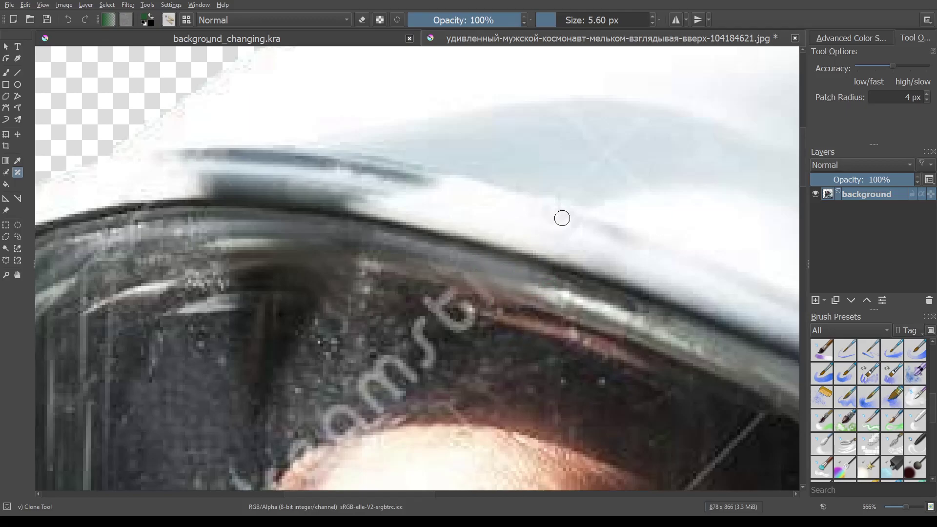
{"action": "left_click", "coordinate": [611, 151]}
{"action": "scroll", "coordinate": [315, 263], "scroll_direction": "down", "scroll_amount": 3}
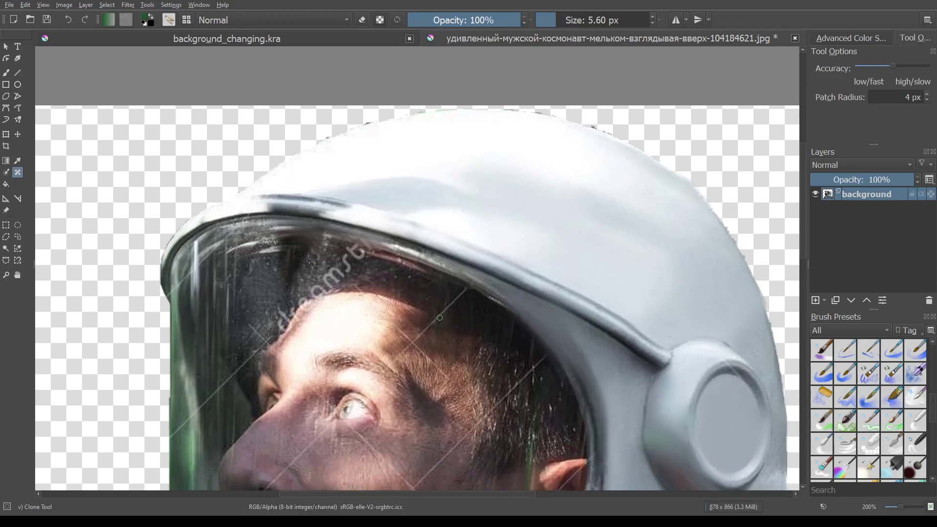
{"action": "scroll", "coordinate": [449, 317], "scroll_direction": "up", "scroll_amount": 5}
{"action": "left_click_drag", "start_coordinate": [436, 316], "coordinate": [524, 226]}
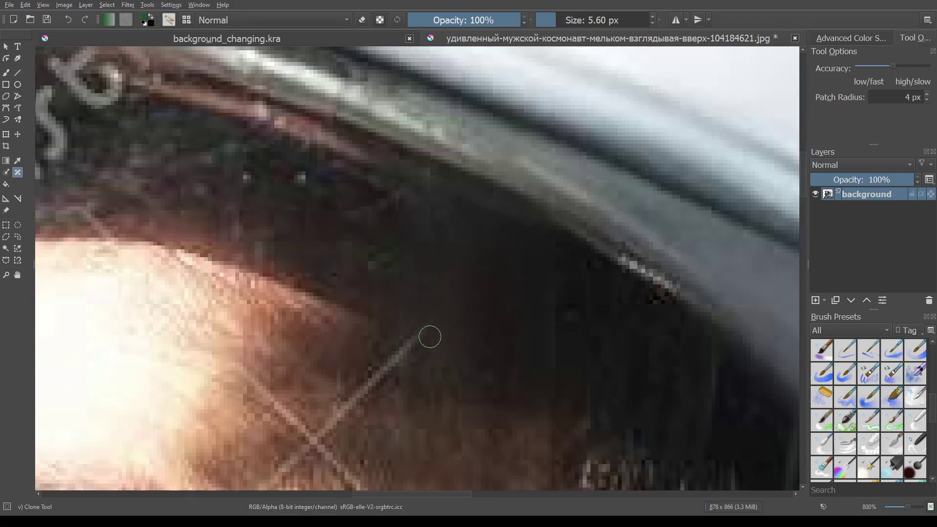
Inpaint the watermark marks along the visor rim above the hair.
{"action": "scroll", "coordinate": [454, 358], "scroll_direction": "down", "scroll_amount": 3}
{"action": "left_click_drag", "start_coordinate": [468, 419], "coordinate": [433, 360]}
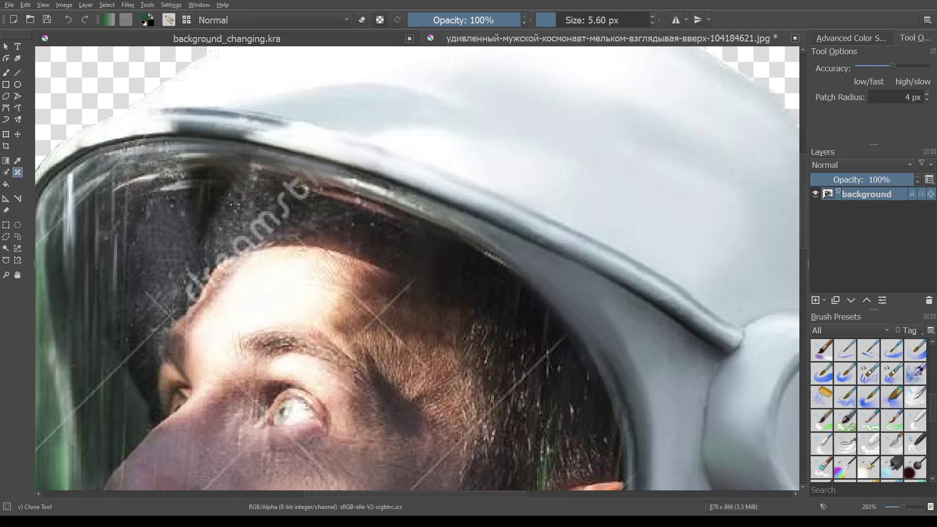
{"action": "left_click_drag", "start_coordinate": [292, 182], "coordinate": [303, 184]}
{"action": "scroll", "coordinate": [300, 191], "scroll_direction": "up", "scroll_amount": 2}
{"action": "scroll", "coordinate": [341, 171], "scroll_direction": "up", "scroll_amount": 2}
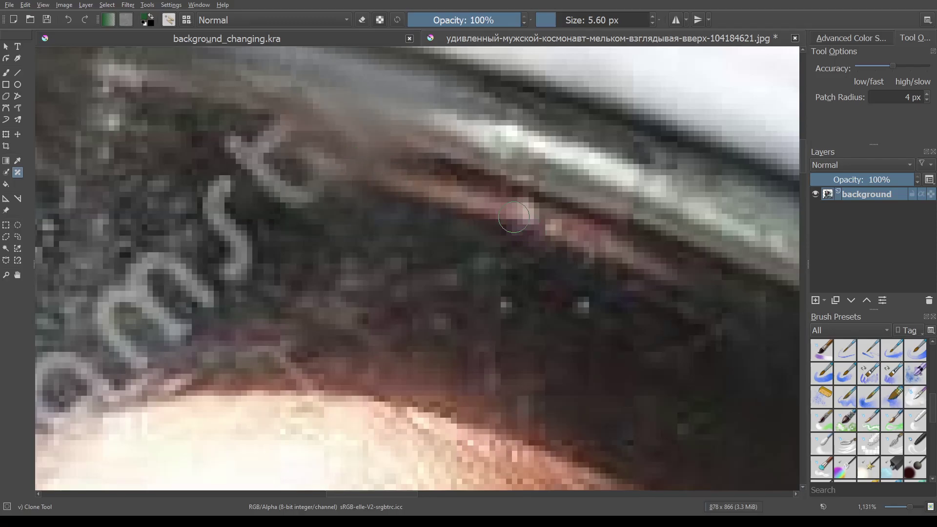
{"action": "left_click_drag", "start_coordinate": [289, 132], "coordinate": [325, 200]}
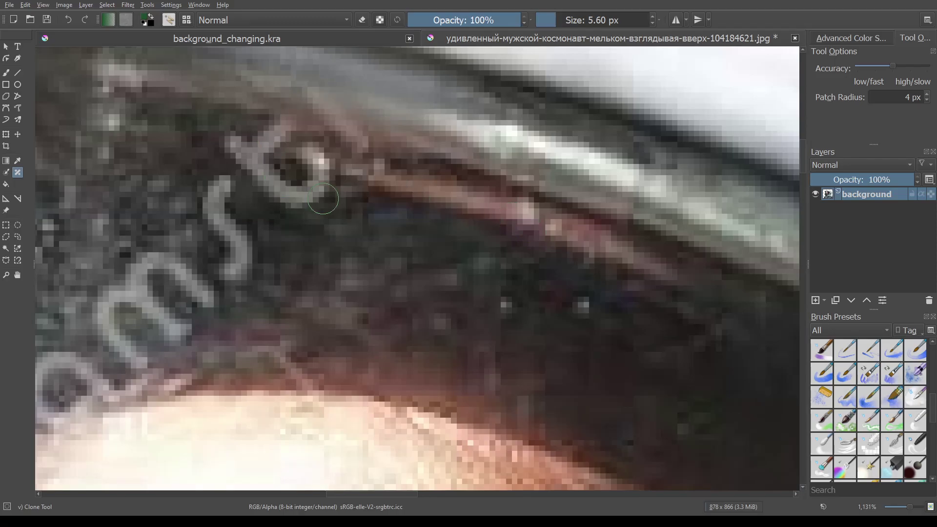
Try patching a watermark letter, undo it with Ctrl+Z, and return to the face.
{"action": "left_click_drag", "start_coordinate": [195, 264], "coordinate": [217, 268]}
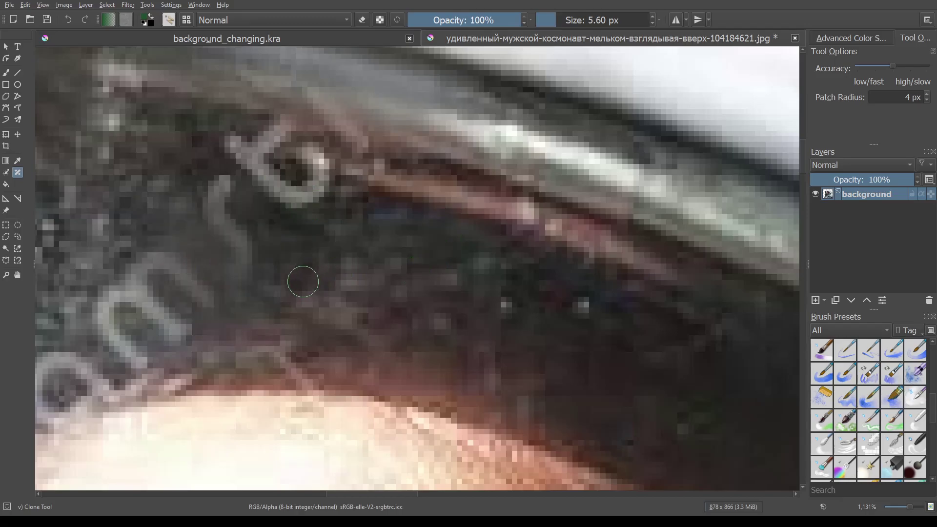
{"action": "key", "text": "ctrl+z"}
{"action": "scroll", "coordinate": [298, 279], "scroll_direction": "down", "scroll_amount": 5}
{"action": "left_click_drag", "start_coordinate": [257, 324], "coordinate": [242, 96]}
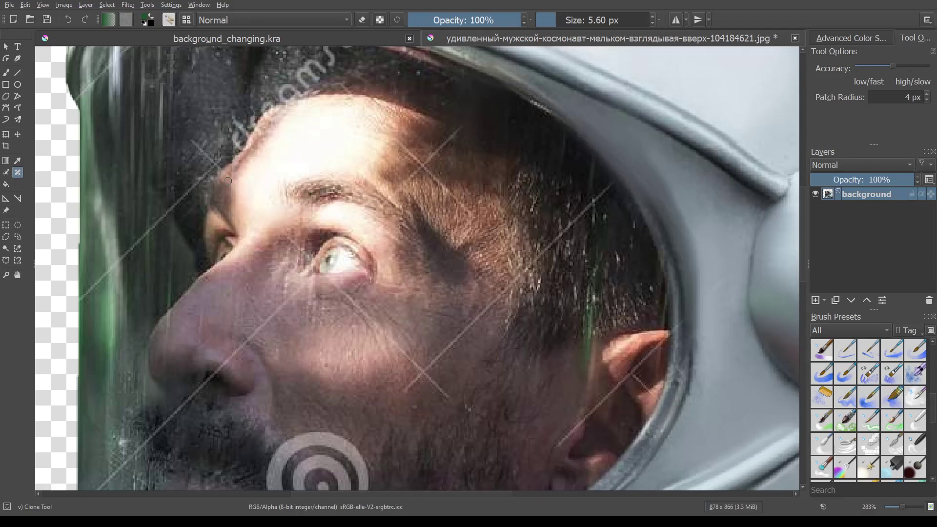
Clone over the watermark at the forehead edge and on the nose, resetting clone sources.
{"action": "left_click_drag", "start_coordinate": [226, 177], "coordinate": [227, 174]}
{"action": "left_click_drag", "start_coordinate": [246, 339], "coordinate": [256, 329]}
{"action": "left_click", "coordinate": [277, 314]}
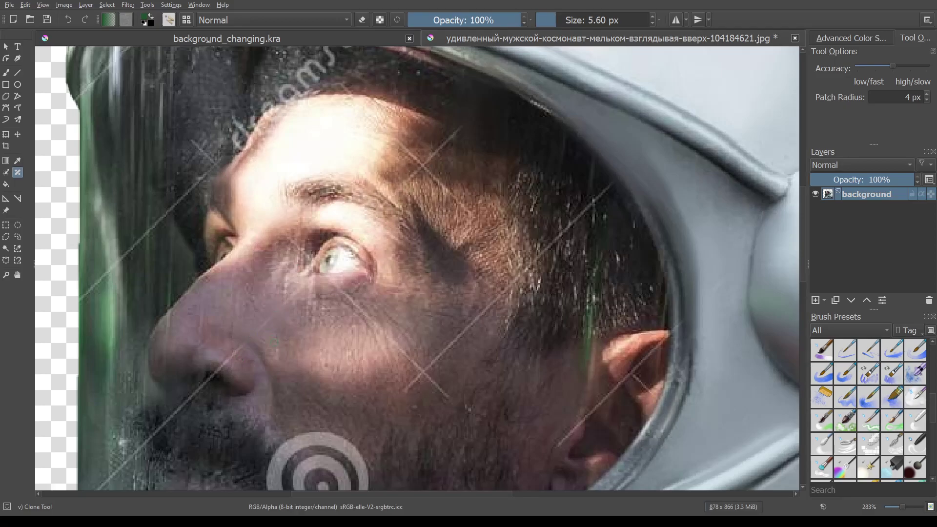
{"action": "left_click", "coordinate": [287, 300], "text": "ctrl"}
{"action": "left_click", "coordinate": [226, 352], "text": "ctrl"}
Set clone source points near the beard beside the spiral.
{"action": "left_click_drag", "start_coordinate": [384, 404], "coordinate": [445, 192]}
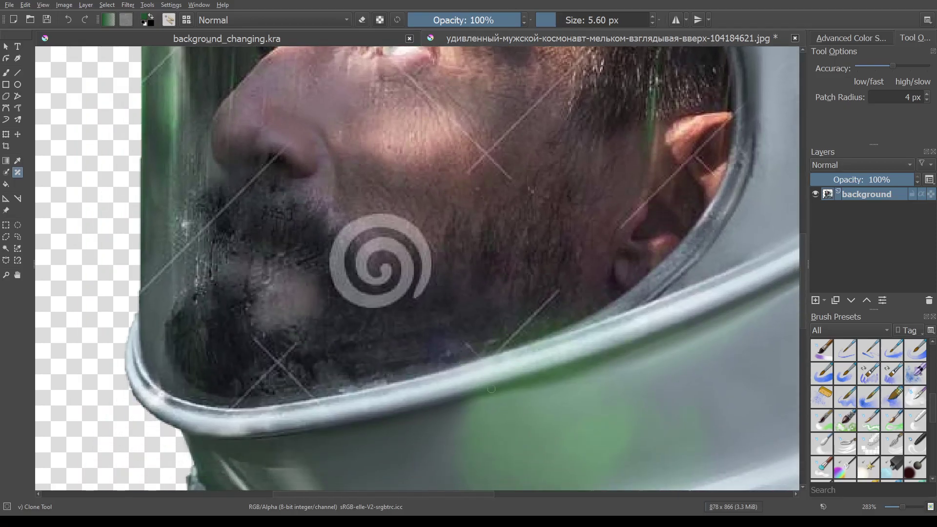
{"action": "left_click", "coordinate": [471, 348], "text": "ctrl"}
{"action": "left_click", "coordinate": [527, 325], "text": "ctrl"}
{"action": "left_click", "coordinate": [515, 335], "text": "ctrl"}
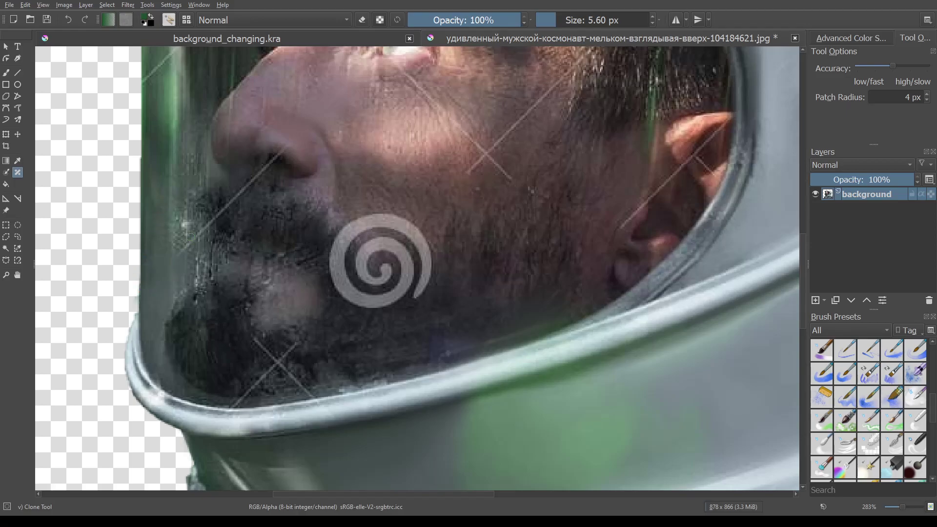
Smart Patch the watermark line on the visor rim and repair the helmet's left edge.
{"action": "left_click_drag", "start_coordinate": [152, 199], "coordinate": [208, 333]}
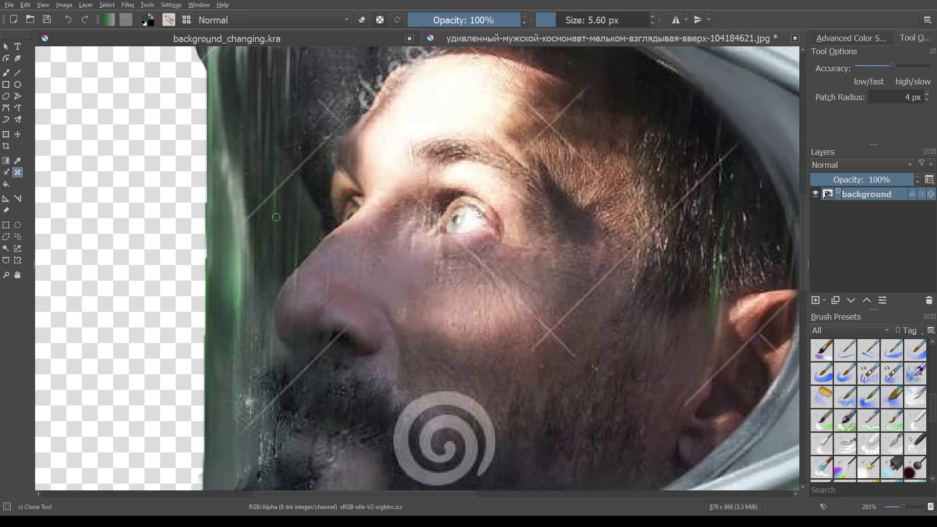
{"action": "scroll", "coordinate": [312, 142], "scroll_direction": "down", "scroll_amount": 1}
{"action": "left_click_drag", "start_coordinate": [315, 132], "coordinate": [302, 293]}
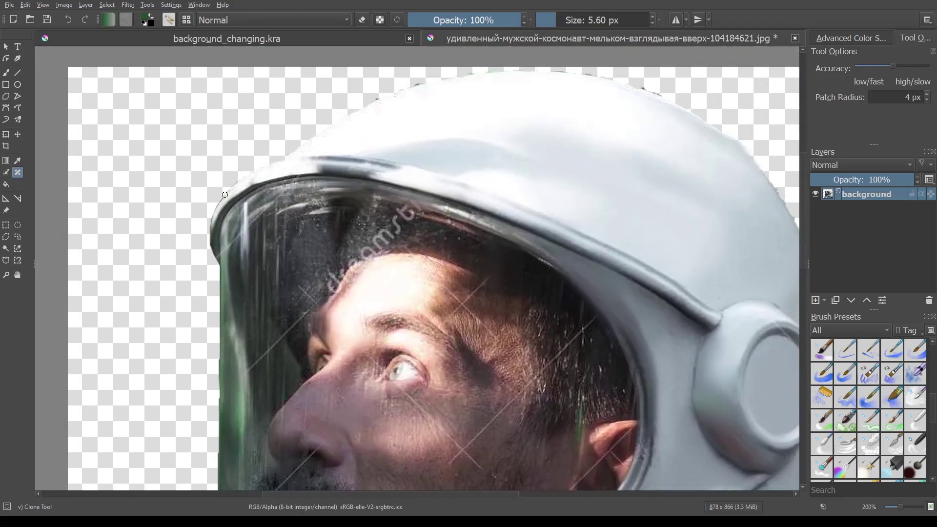
{"action": "scroll", "coordinate": [233, 234], "scroll_direction": "up", "scroll_amount": 1}
{"action": "left_click_drag", "start_coordinate": [239, 259], "coordinate": [243, 237]}
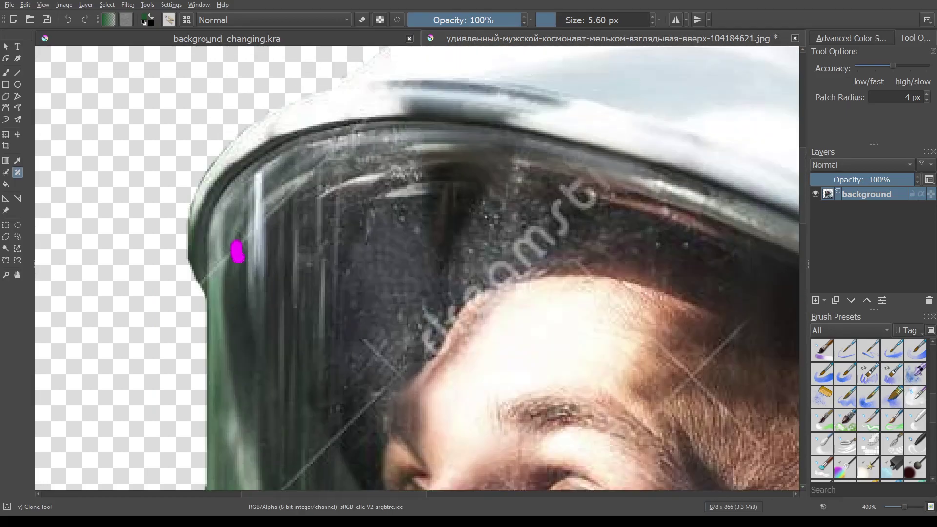
{"action": "left_click_drag", "start_coordinate": [240, 244], "coordinate": [233, 257]}
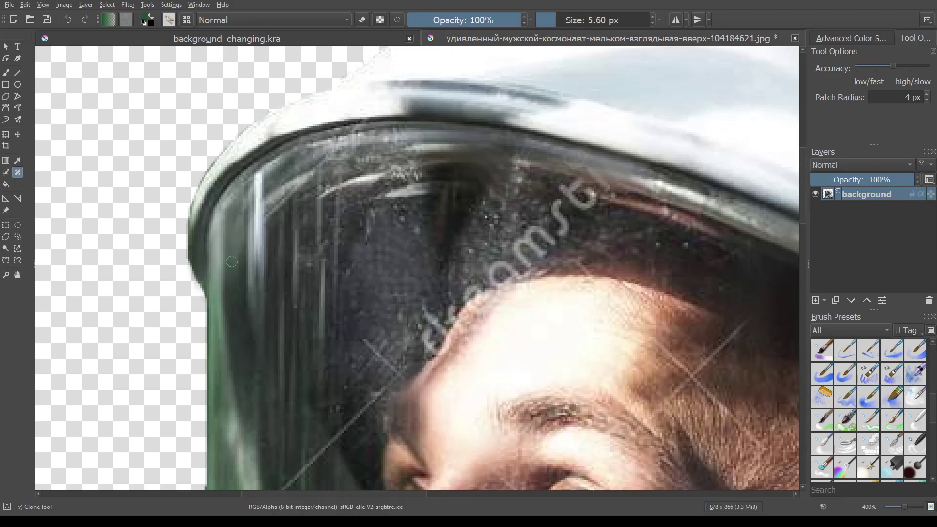
{"action": "left_click", "coordinate": [214, 271]}
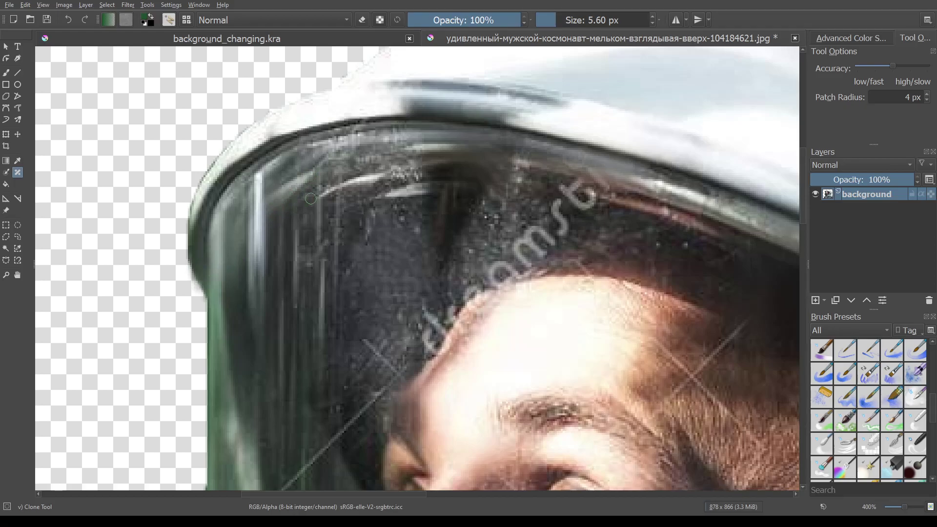
Clone over the diagonal watermark line on the face and the visor watermark text.
{"action": "left_click_drag", "start_coordinate": [310, 355], "coordinate": [306, 144]}
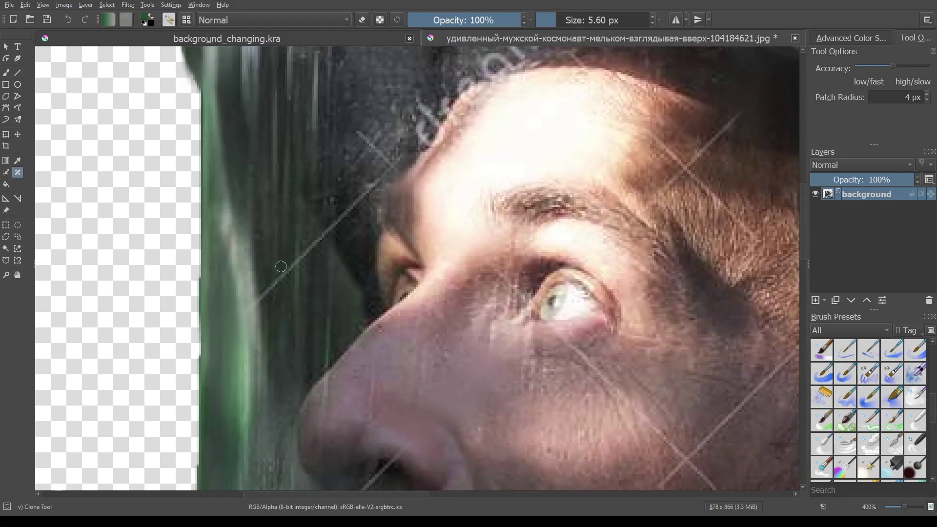
{"action": "left_click_drag", "start_coordinate": [281, 266], "coordinate": [263, 295]}
{"action": "mouse_move", "coordinate": [293, 261]}
{"action": "left_mouse_down"}
{"action": "mouse_move", "coordinate": [307, 258]}
{"action": "mouse_move", "coordinate": [347, 204]}
{"action": "mouse_move", "coordinate": [371, 144]}
{"action": "mouse_move", "coordinate": [360, 134]}
{"action": "left_mouse_up"}
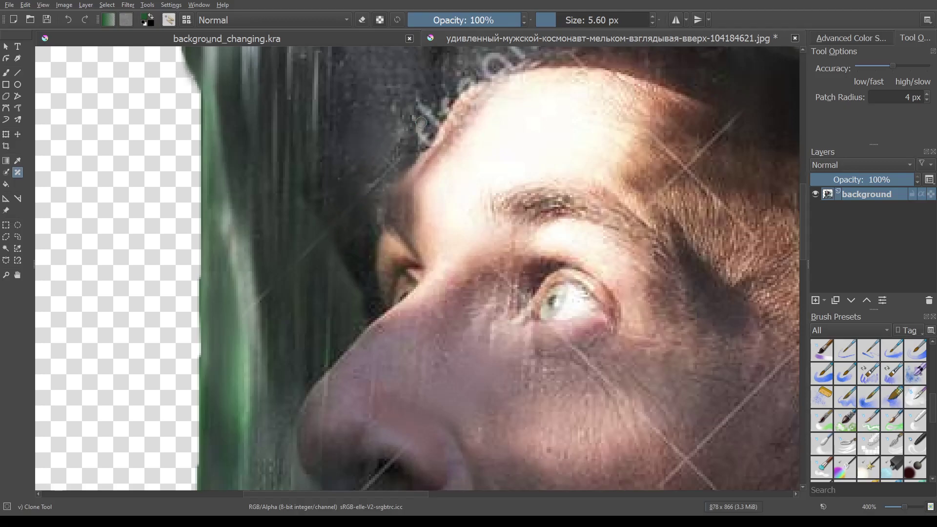
{"action": "left_click_drag", "start_coordinate": [428, 119], "coordinate": [439, 105]}
{"action": "left_click_drag", "start_coordinate": [418, 137], "coordinate": [414, 85]}
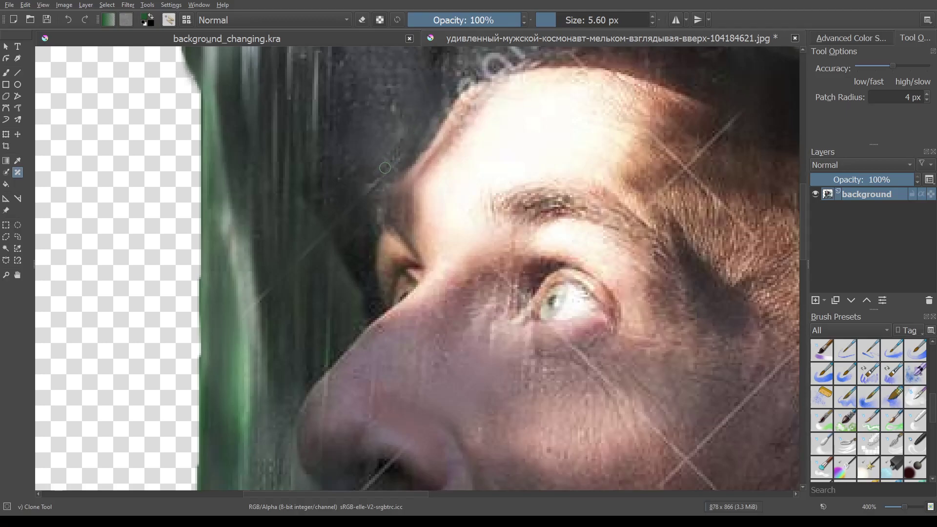
Blend the watermark diagonal into the hair, darken the strip beside the nose, and zoom out.
{"action": "left_click_drag", "start_coordinate": [385, 168], "coordinate": [361, 197]}
{"action": "mouse_move", "coordinate": [292, 276]}
{"action": "left_mouse_down"}
{"action": "mouse_move", "coordinate": [265, 299]}
{"action": "mouse_move", "coordinate": [271, 286]}
{"action": "left_mouse_up"}
{"action": "left_click_drag", "start_coordinate": [324, 329], "coordinate": [327, 336]}
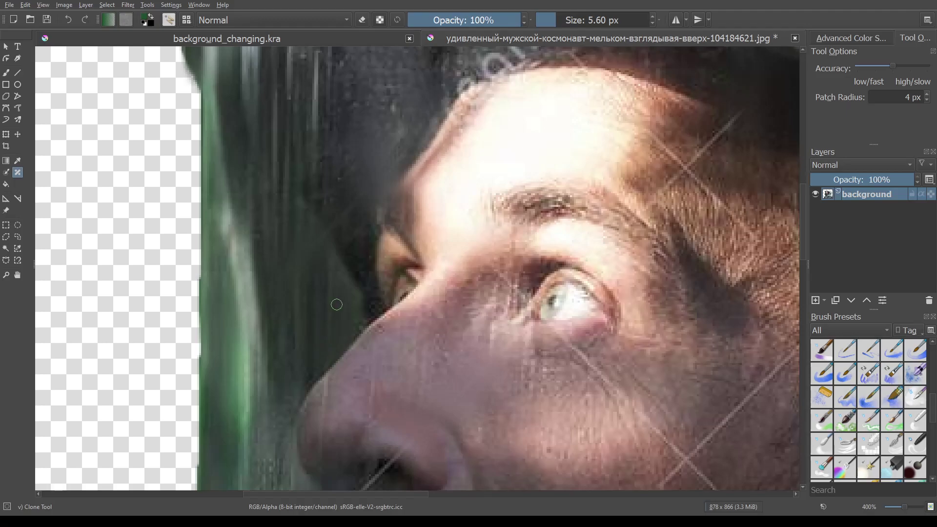
{"action": "key", "text": "minus"}
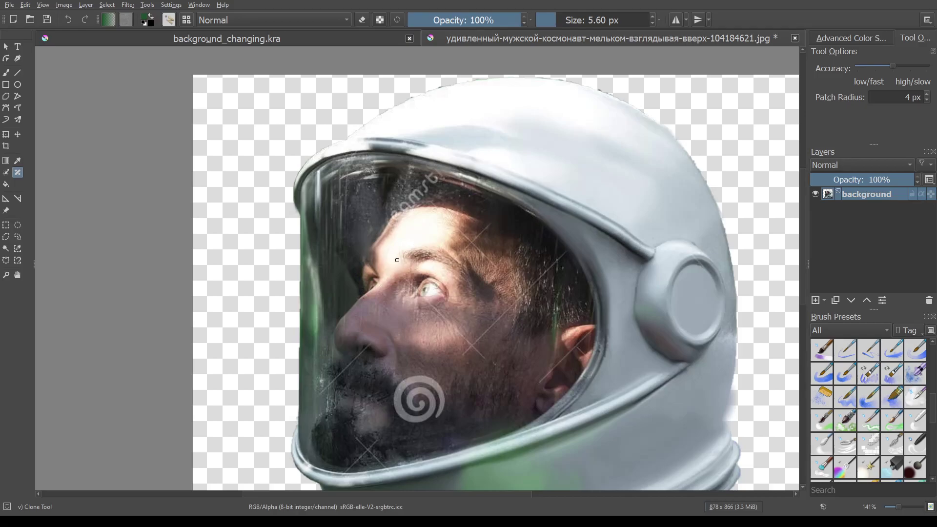
Zoom to the visor top and clone glass texture over the dreamstime letters above the forehead.
{"action": "key", "text": "plus"}
{"action": "key", "text": "plus"}
{"action": "key", "text": "plus"}
{"action": "key", "text": "plus"}
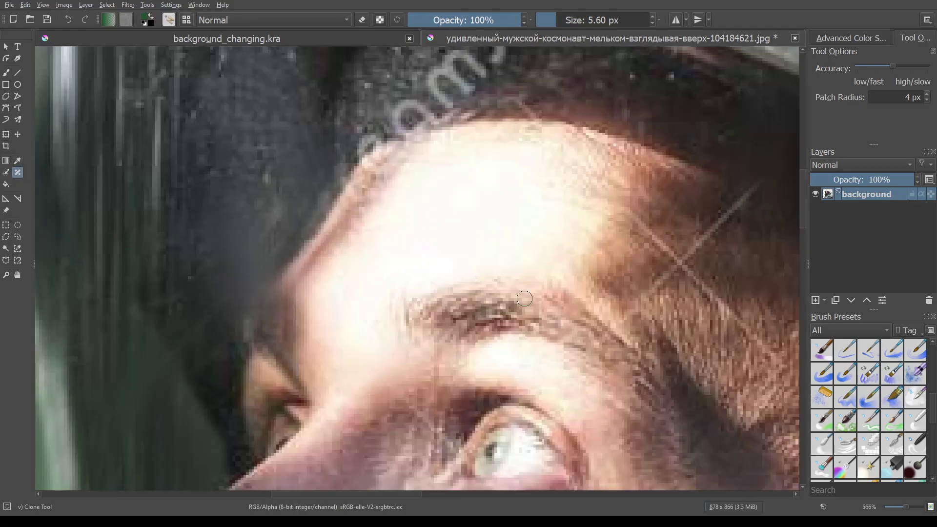
{"action": "scroll", "coordinate": [507, 146], "scroll_direction": "down", "scroll_amount": 1}
{"action": "scroll", "coordinate": [506, 142], "scroll_direction": "up", "scroll_amount": 2}
{"action": "scroll", "coordinate": [502, 125], "scroll_direction": "down", "scroll_amount": 3}
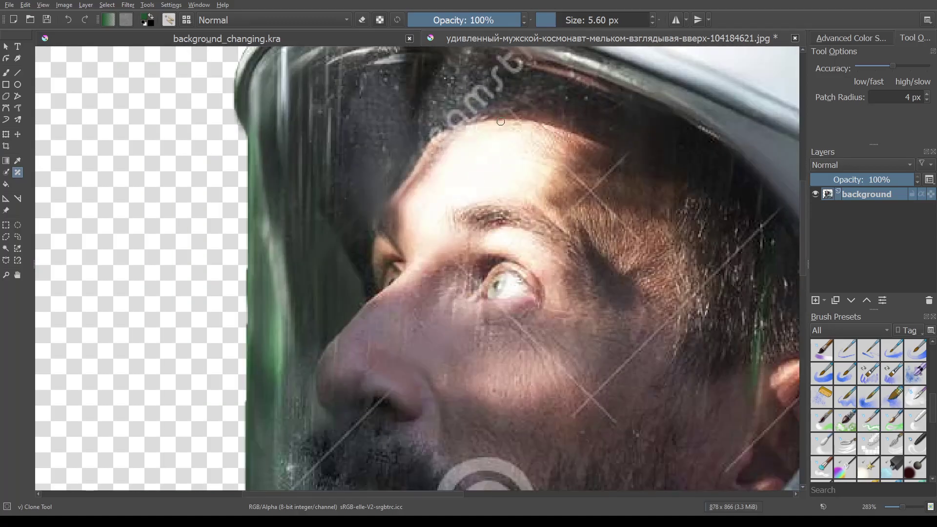
{"action": "left_click_drag", "start_coordinate": [500, 121], "coordinate": [421, 206]}
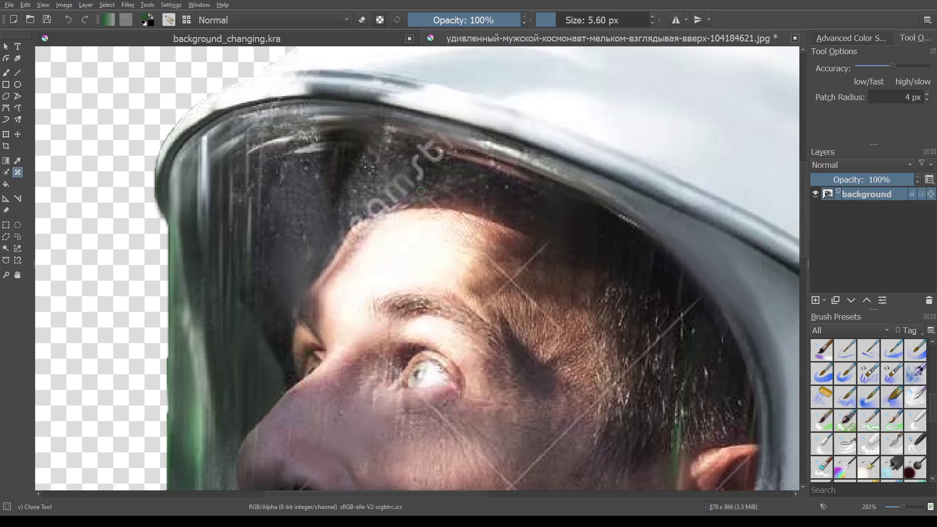
{"action": "left_click", "coordinate": [403, 187]}
{"action": "left_click_drag", "start_coordinate": [395, 188], "coordinate": [389, 189]}
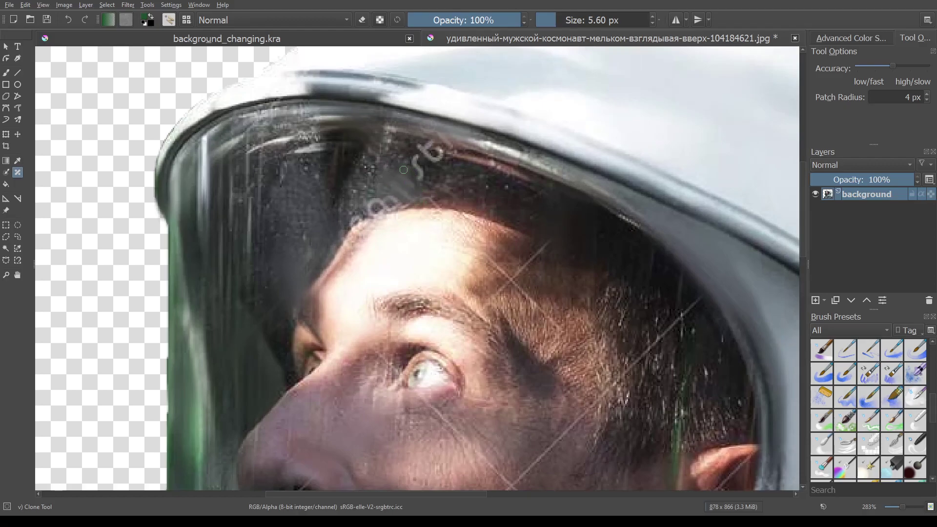
{"action": "scroll", "coordinate": [519, 142], "scroll_direction": "down", "scroll_amount": 1}
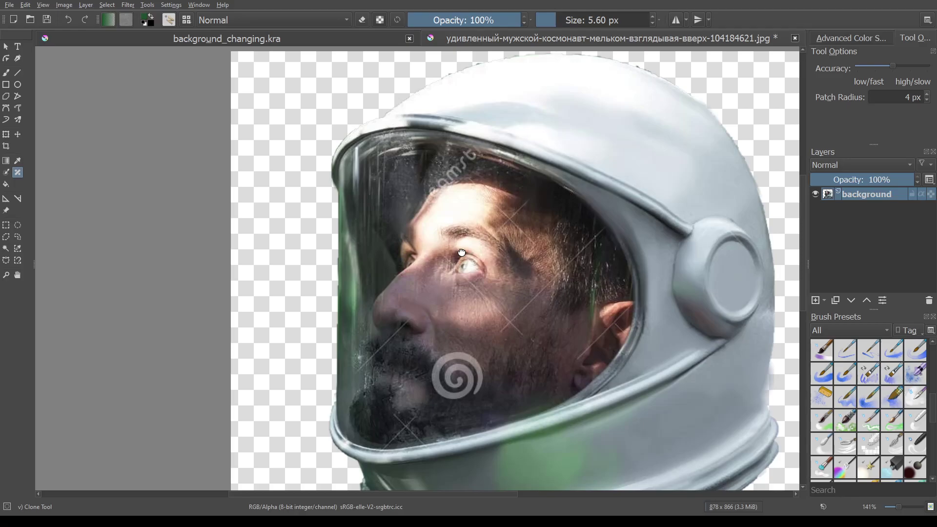
{"action": "scroll", "coordinate": [490, 232], "scroll_direction": "down", "scroll_amount": 2}
{"action": "scroll", "coordinate": [491, 232], "scroll_direction": "down", "scroll_amount": 2}
{"action": "scroll", "coordinate": [491, 232], "scroll_direction": "down", "scroll_amount": 2}
Smart Patch several watermark scratches and a dark spot across the suit.
{"action": "scroll", "coordinate": [491, 231], "scroll_direction": "right", "scroll_amount": 1}
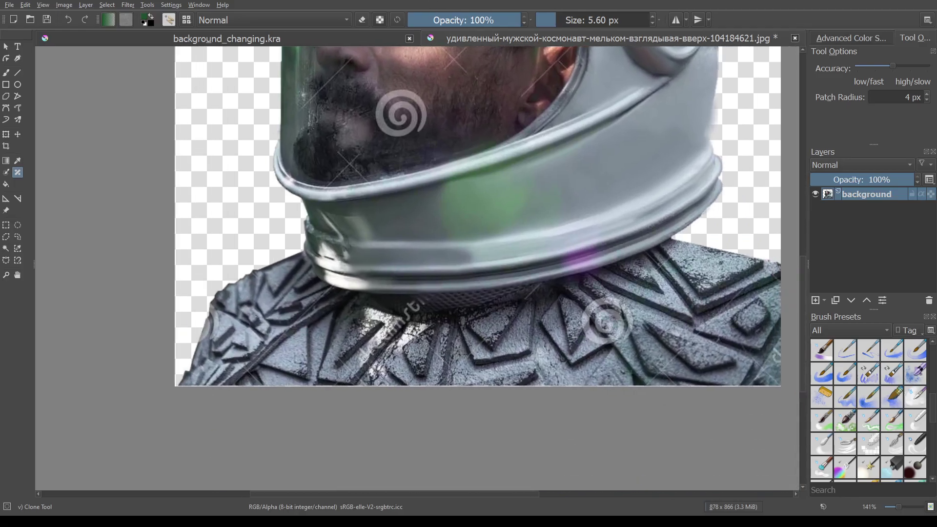
{"action": "scroll", "coordinate": [491, 232], "scroll_direction": "right", "scroll_amount": 3}
{"action": "scroll", "coordinate": [564, 390], "scroll_direction": "up", "scroll_amount": 3, "text": "ctrl"}
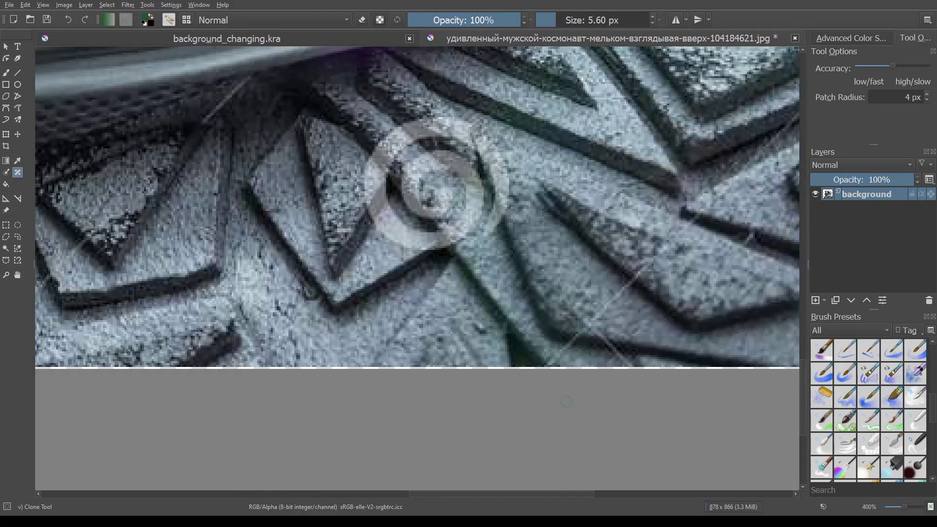
{"action": "left_click_drag", "start_coordinate": [554, 360], "coordinate": [572, 344]}
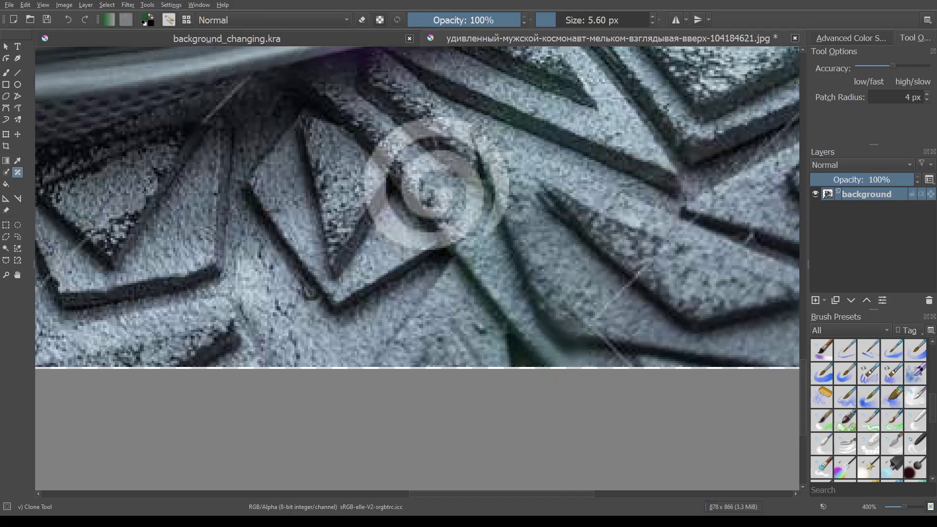
{"action": "left_click_drag", "start_coordinate": [610, 299], "coordinate": [622, 290]}
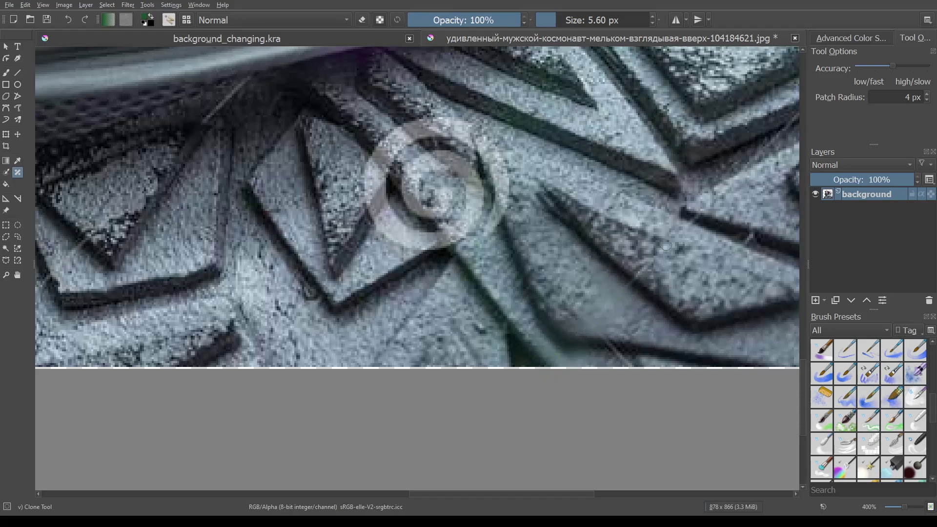
{"action": "left_click_drag", "start_coordinate": [689, 233], "coordinate": [685, 213]}
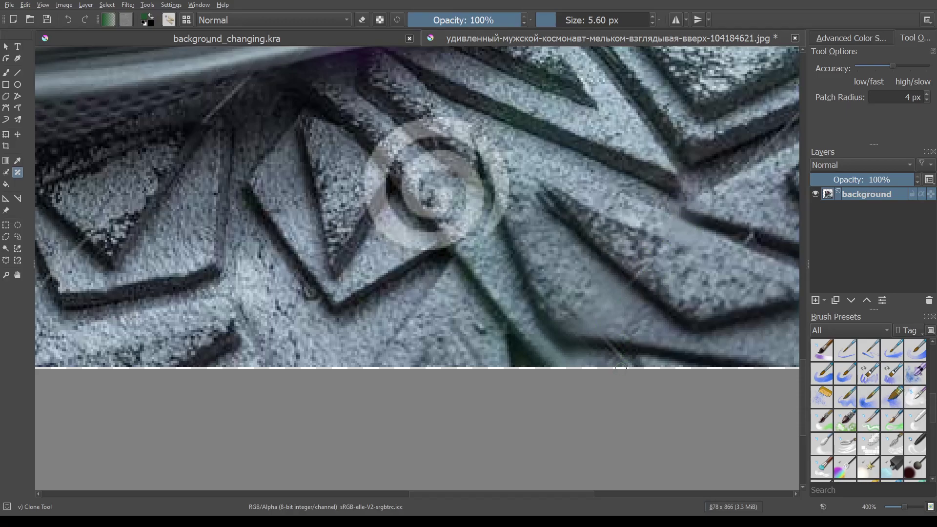
{"action": "left_click_drag", "start_coordinate": [620, 366], "coordinate": [621, 360]}
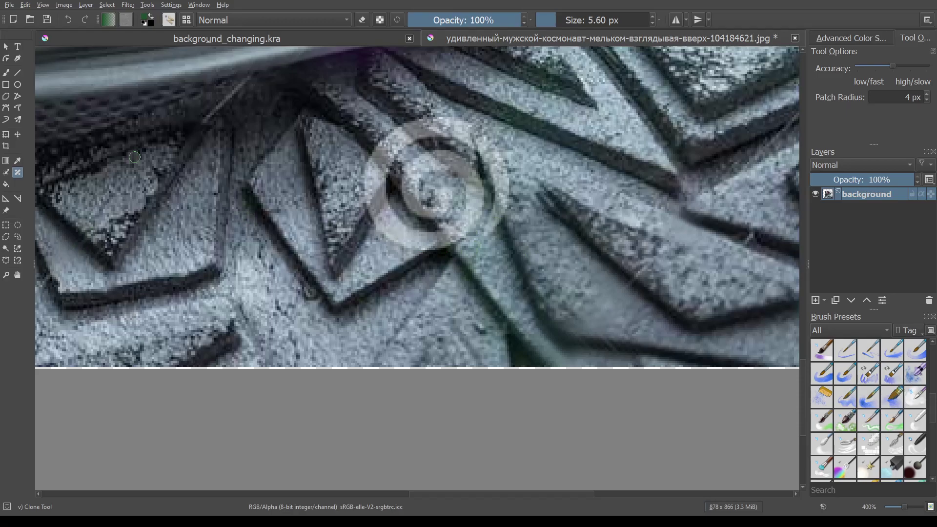
{"action": "left_click_drag", "start_coordinate": [210, 115], "coordinate": [228, 100]}
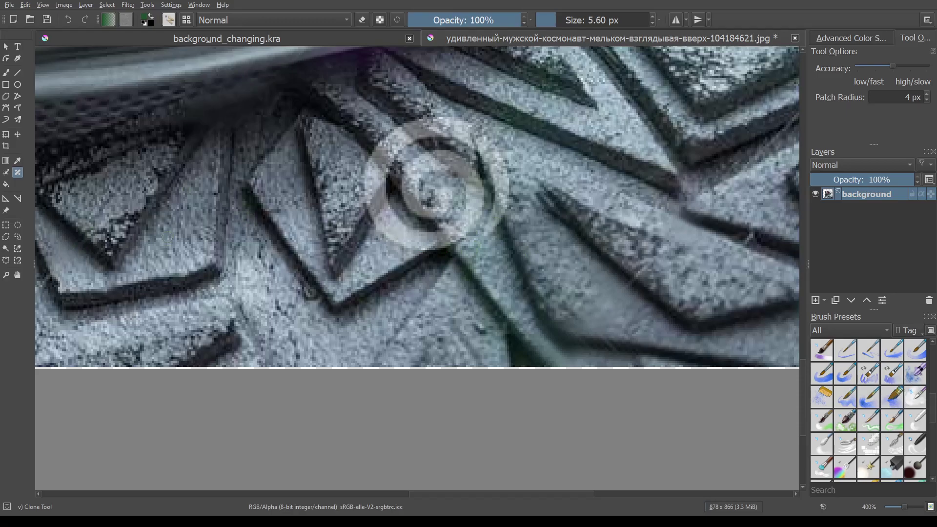
Patch a watermark trace and three small watermark specks on the suit.
{"action": "scroll", "coordinate": [341, 205], "scroll_direction": "down", "scroll_amount": 2}
{"action": "left_click_drag", "start_coordinate": [218, 226], "coordinate": [453, 226]}
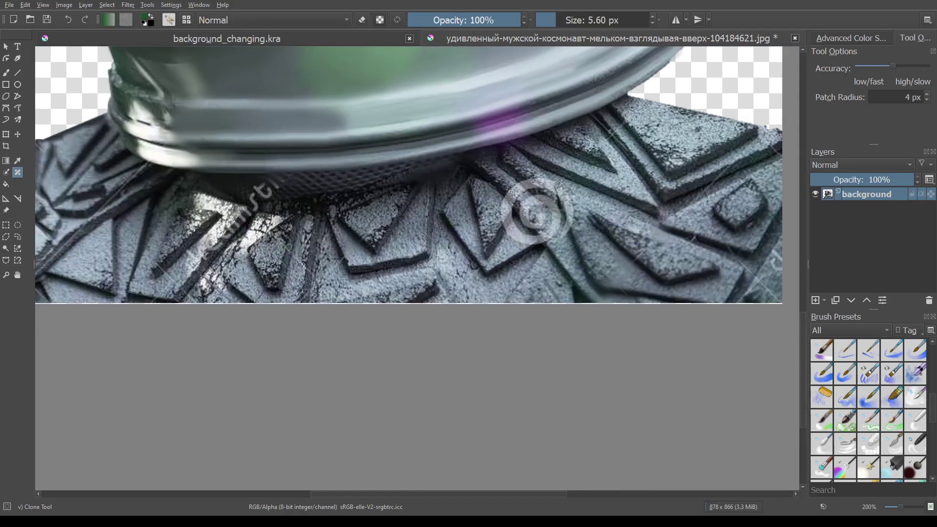
{"action": "left_click_drag", "start_coordinate": [289, 247], "coordinate": [294, 253]}
{"action": "left_click", "coordinate": [192, 298]}
{"action": "left_click", "coordinate": [171, 275]}
{"action": "left_click", "coordinate": [165, 292]}
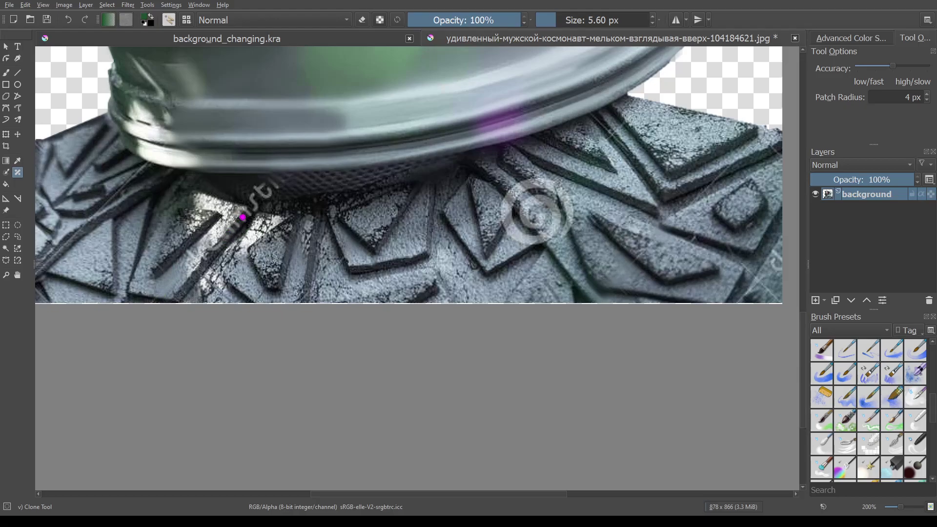
Patch over the watermark letters beneath the helmet collar until fully filled in.
{"action": "left_click_drag", "start_coordinate": [243, 218], "coordinate": [216, 256]}
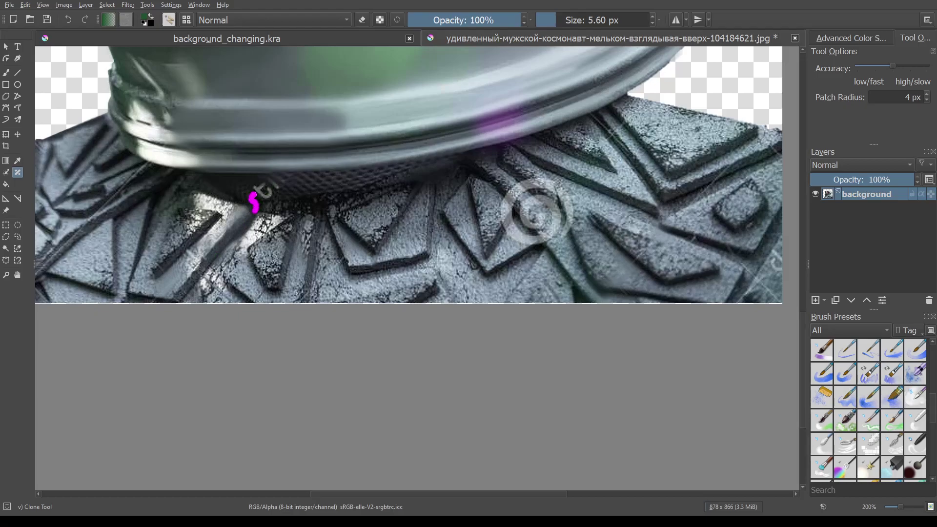
{"action": "scroll", "coordinate": [261, 183], "scroll_direction": "up", "scroll_amount": 3}
{"action": "left_click", "coordinate": [273, 175]}
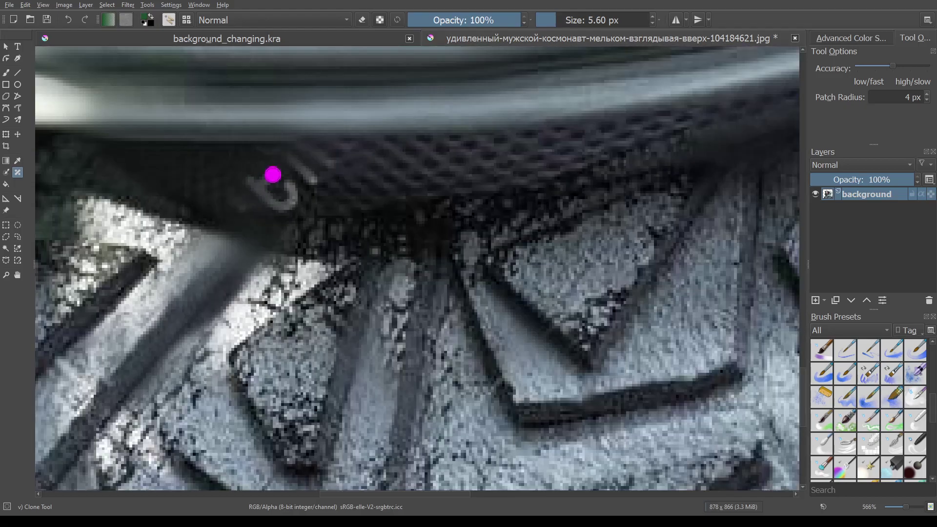
{"action": "left_click_drag", "start_coordinate": [273, 174], "coordinate": [290, 196]}
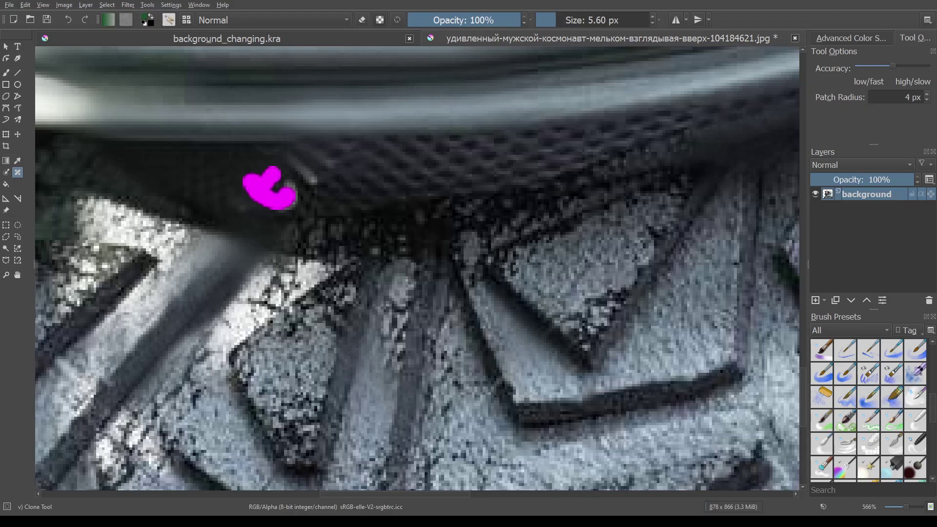
{"action": "left_click_drag", "start_coordinate": [290, 196], "coordinate": [282, 213]}
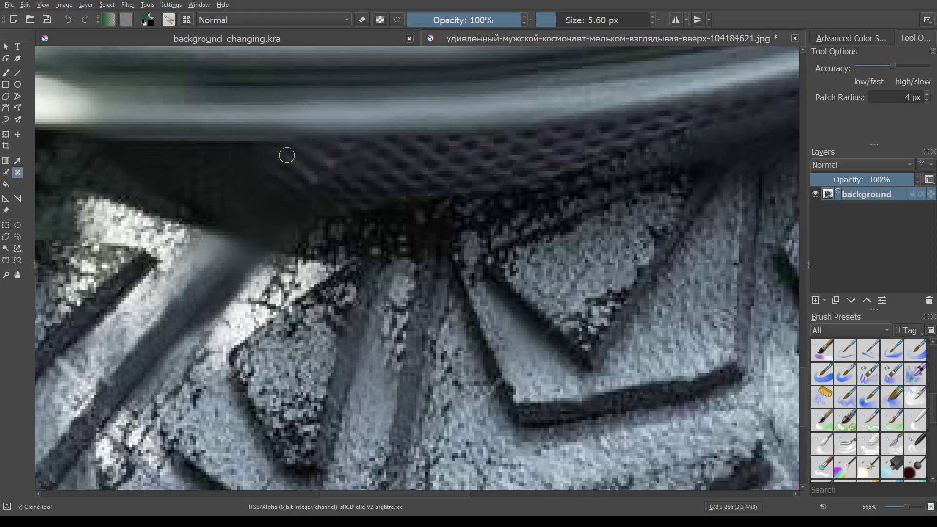
{"action": "scroll", "coordinate": [293, 161], "scroll_direction": "down", "scroll_amount": 4}
{"action": "scroll", "coordinate": [432, 297], "scroll_direction": "down", "scroll_amount": 1}
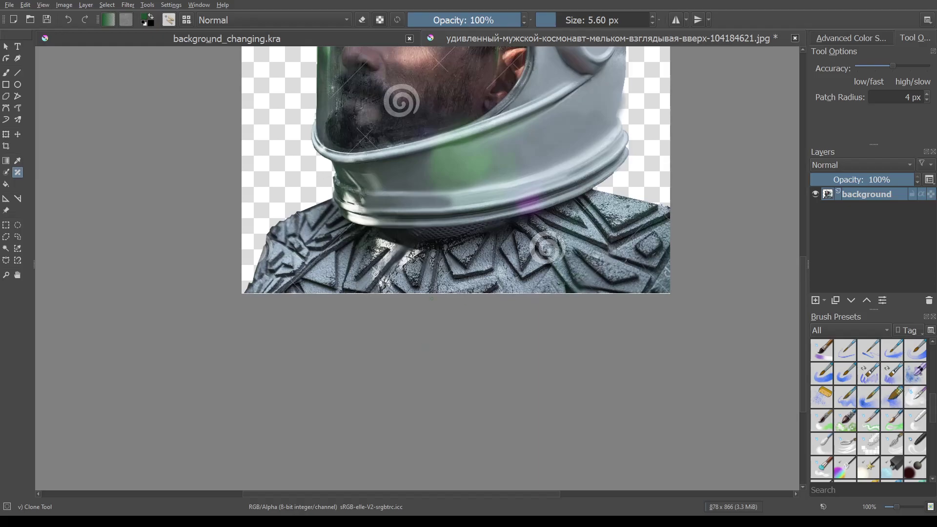
Smart Patch the watermark lines on the suit's right side and along the right image edge.
{"action": "scroll", "coordinate": [658, 297], "scroll_direction": "up", "scroll_amount": 1}
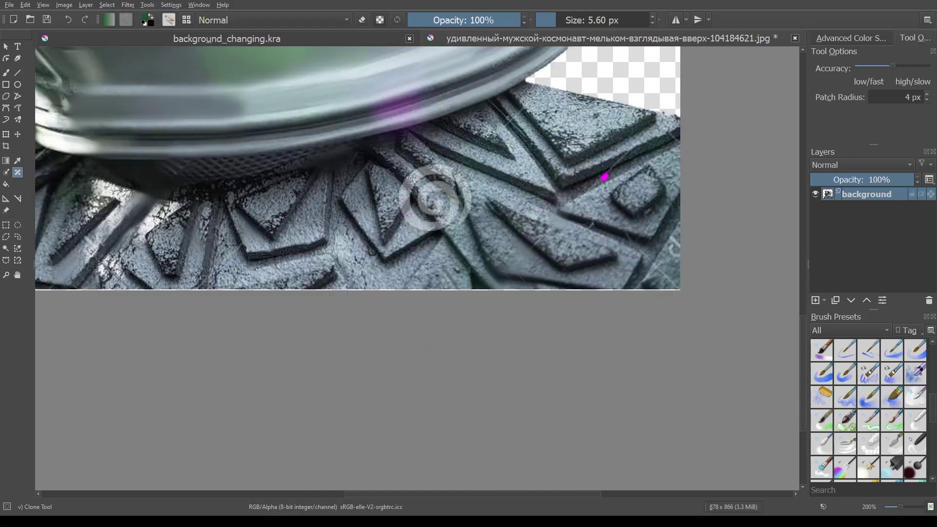
{"action": "left_click_drag", "start_coordinate": [604, 177], "coordinate": [629, 150]}
{"action": "left_click_drag", "start_coordinate": [653, 258], "coordinate": [671, 287]}
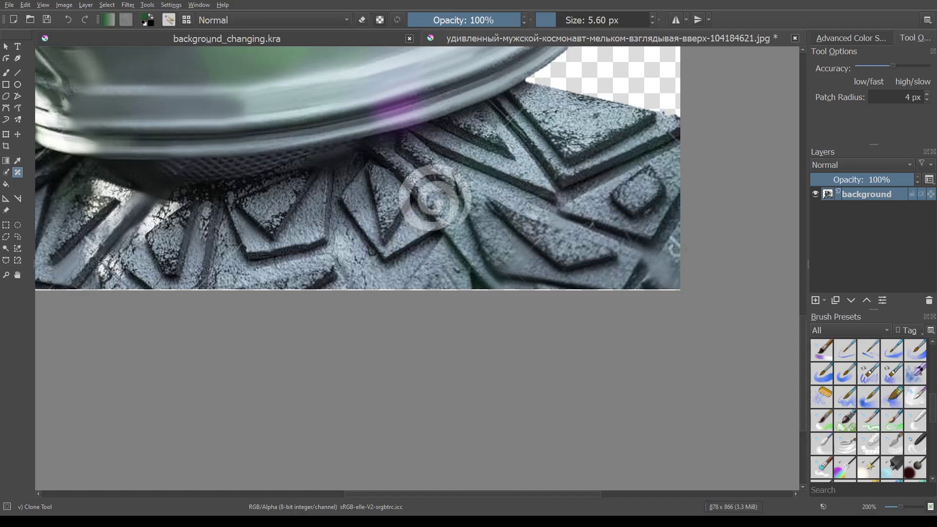
{"action": "left_click_drag", "start_coordinate": [674, 242], "coordinate": [678, 253]}
Patch out the faint watermark line running along a suit ridge.
{"action": "scroll", "coordinate": [502, 130], "scroll_direction": "up", "scroll_amount": 4}
{"action": "left_click_drag", "start_coordinate": [428, 60], "coordinate": [465, 100]}
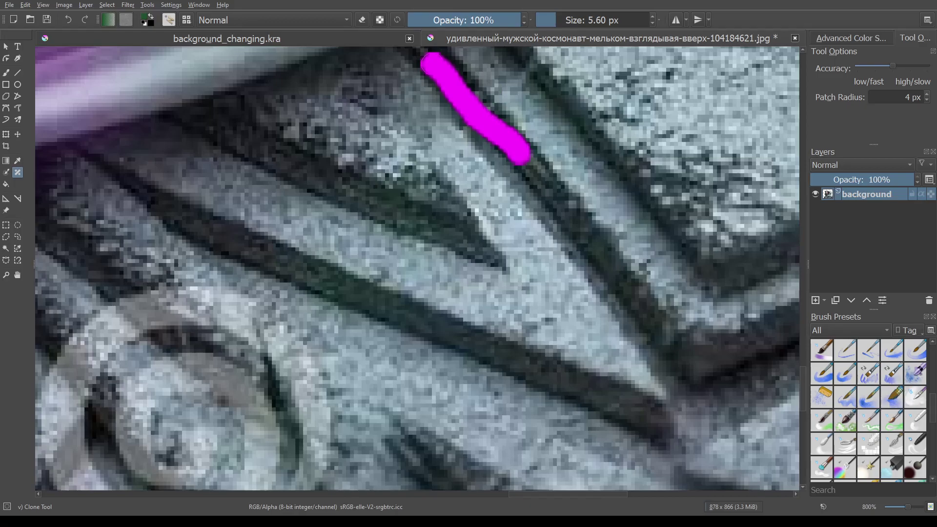
{"action": "left_click_drag", "start_coordinate": [465, 100], "coordinate": [515, 155]}
{"action": "scroll", "coordinate": [490, 133], "scroll_direction": "down", "scroll_amount": 1}
{"action": "scroll", "coordinate": [545, 130], "scroll_direction": "down", "scroll_amount": 1}
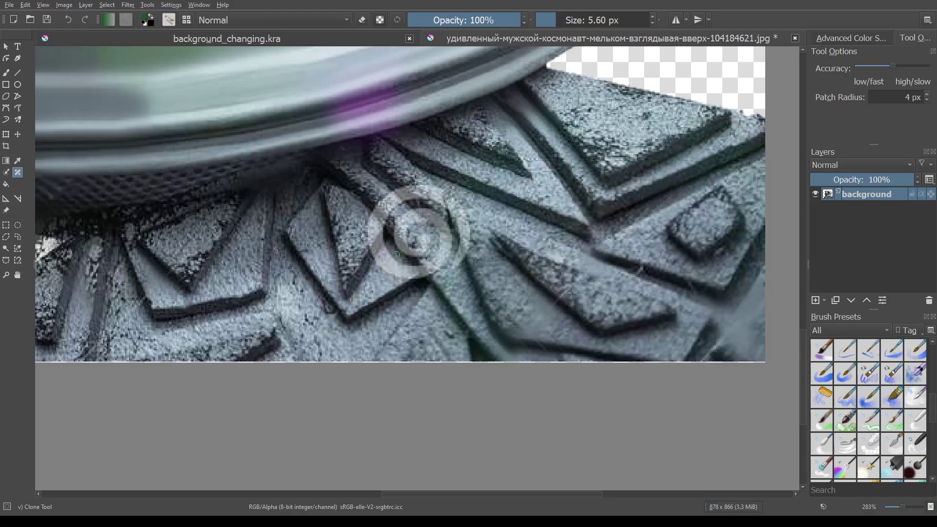
{"action": "scroll", "coordinate": [451, 264], "scroll_direction": "down", "scroll_amount": 1}
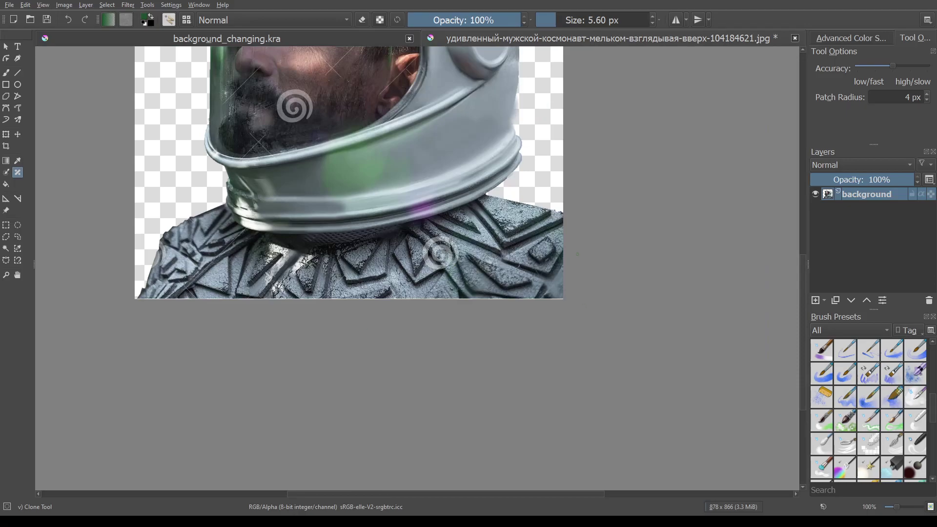
{"action": "scroll", "coordinate": [436, 250], "scroll_direction": "up", "scroll_amount": 1}
{"action": "scroll", "coordinate": [430, 249], "scroll_direction": "down", "scroll_amount": 1}
Clone suit texture over the chest spiral watermark, covering its upper and right parts.
{"action": "scroll", "coordinate": [400, 245], "scroll_direction": "down", "scroll_amount": 1}
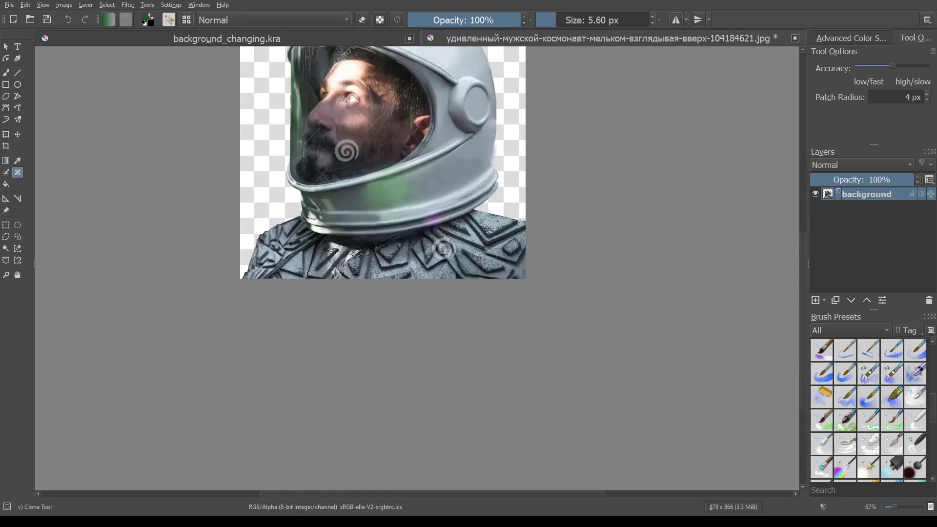
{"action": "scroll", "coordinate": [491, 246], "scroll_direction": "up", "scroll_amount": 4}
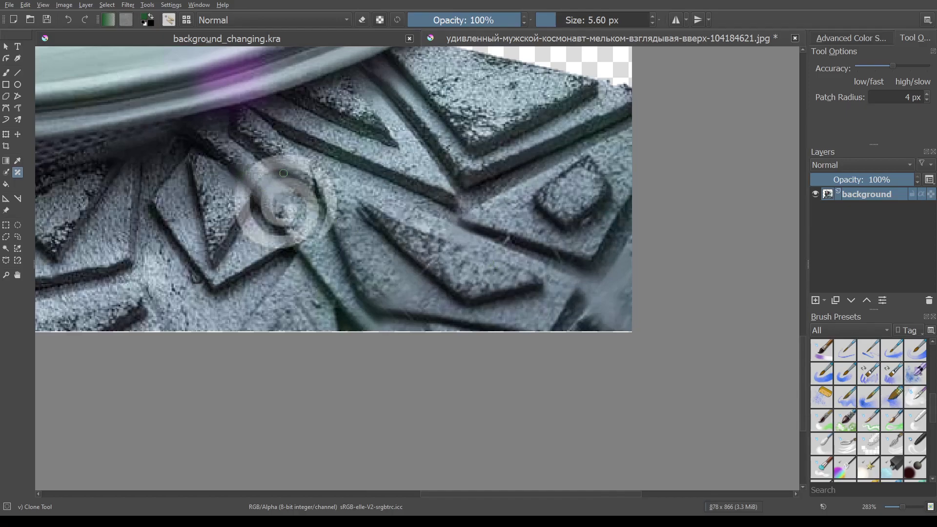
{"action": "left_click_drag", "start_coordinate": [280, 169], "coordinate": [254, 152]}
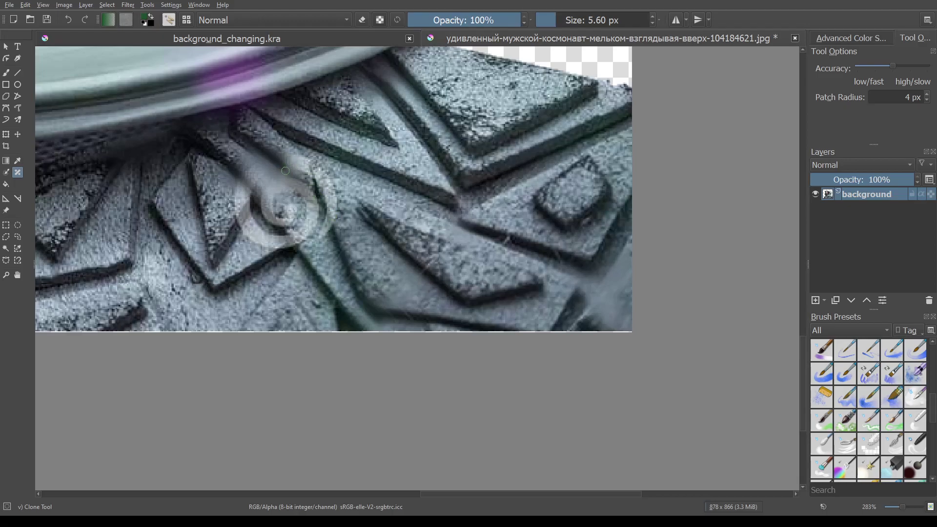
{"action": "left_click_drag", "start_coordinate": [285, 167], "coordinate": [318, 186]}
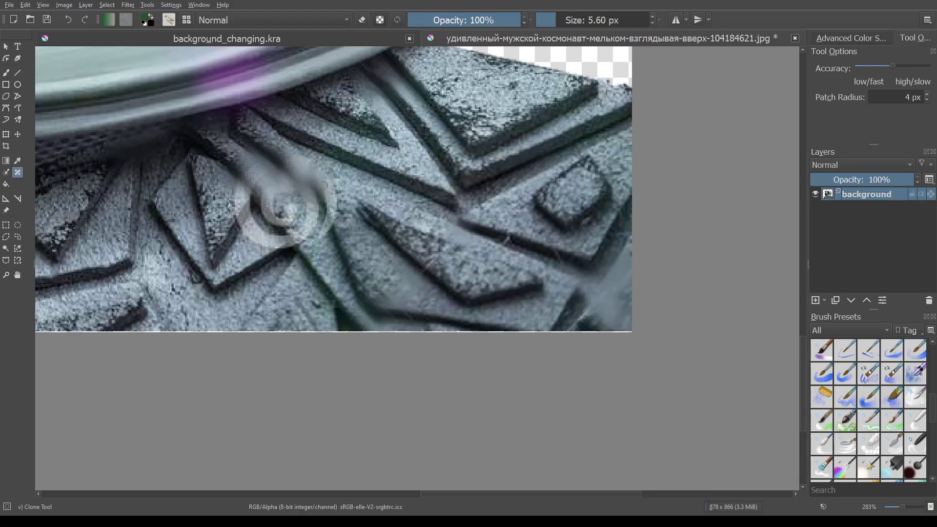
{"action": "left_click_drag", "start_coordinate": [358, 181], "coordinate": [312, 172]}
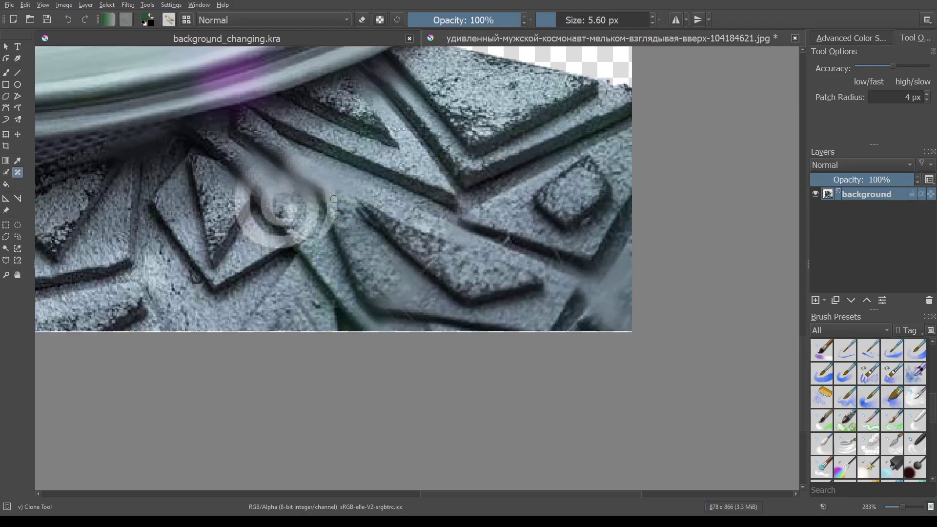
{"action": "left_click_drag", "start_coordinate": [367, 265], "coordinate": [332, 199]}
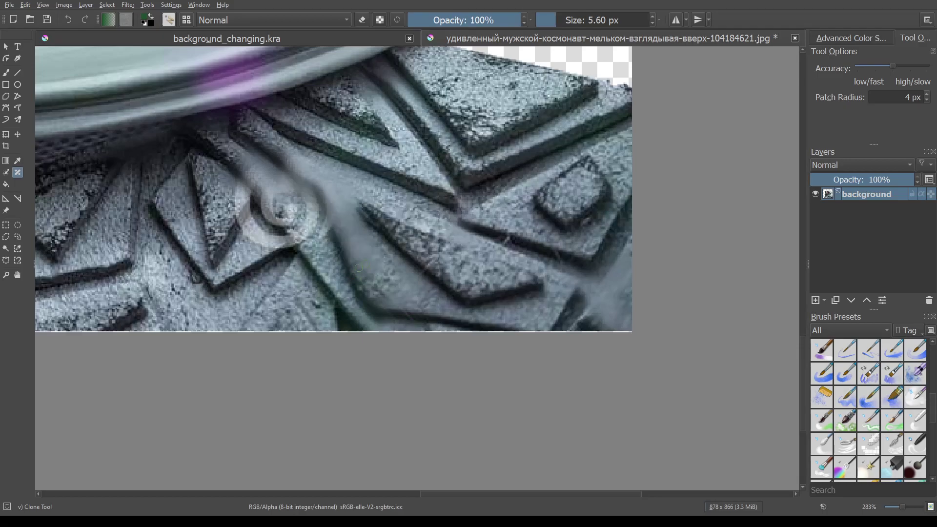
Smart Patch the leftover spiral spots on the chest and review the helmet zoomed out.
{"action": "scroll", "coordinate": [299, 238], "scroll_direction": "down", "scroll_amount": 3}
{"action": "scroll", "coordinate": [299, 237], "scroll_direction": "down", "scroll_amount": 1}
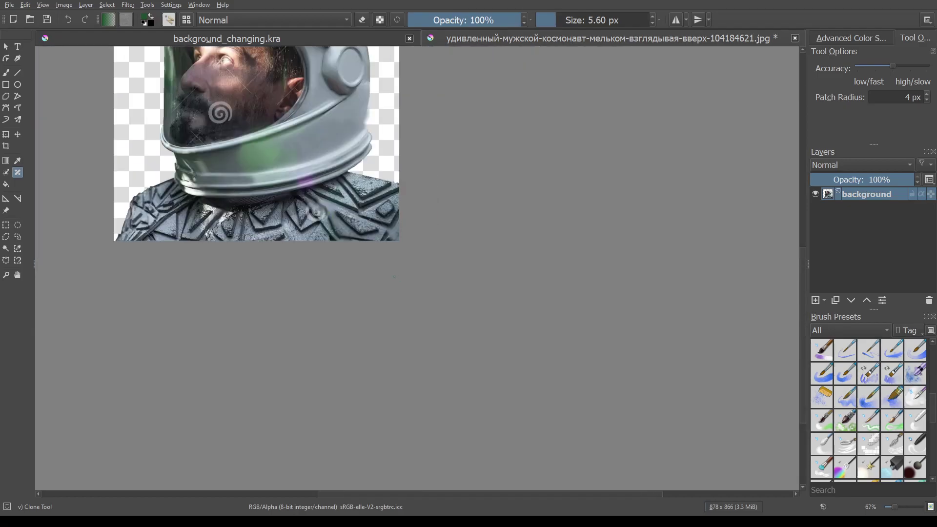
{"action": "scroll", "coordinate": [210, 215], "scroll_direction": "up", "scroll_amount": 2}
{"action": "scroll", "coordinate": [210, 215], "scroll_direction": "up", "scroll_amount": 1}
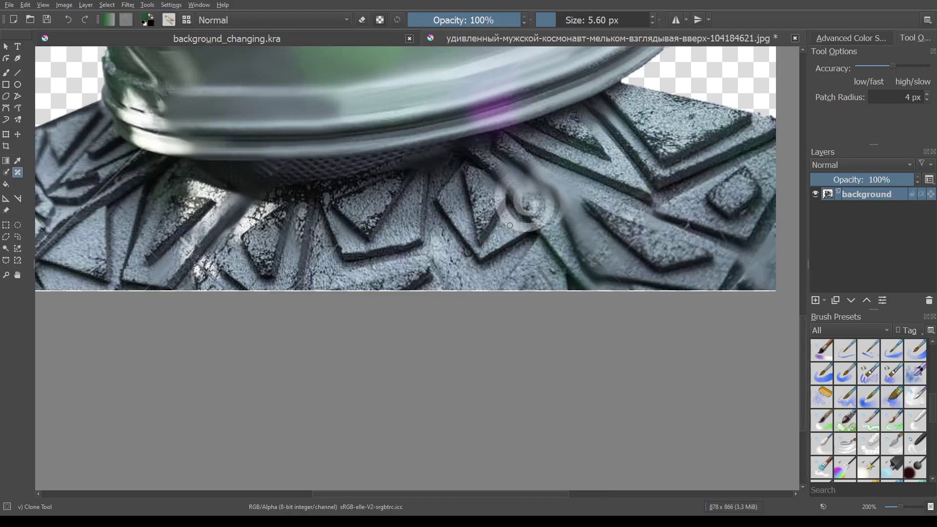
{"action": "left_click_drag", "start_coordinate": [513, 229], "coordinate": [506, 224]}
{"action": "mouse_move", "coordinate": [496, 192]}
{"action": "left_mouse_down"}
{"action": "mouse_move", "coordinate": [494, 207]}
{"action": "mouse_move", "coordinate": [545, 217]}
{"action": "left_mouse_up"}
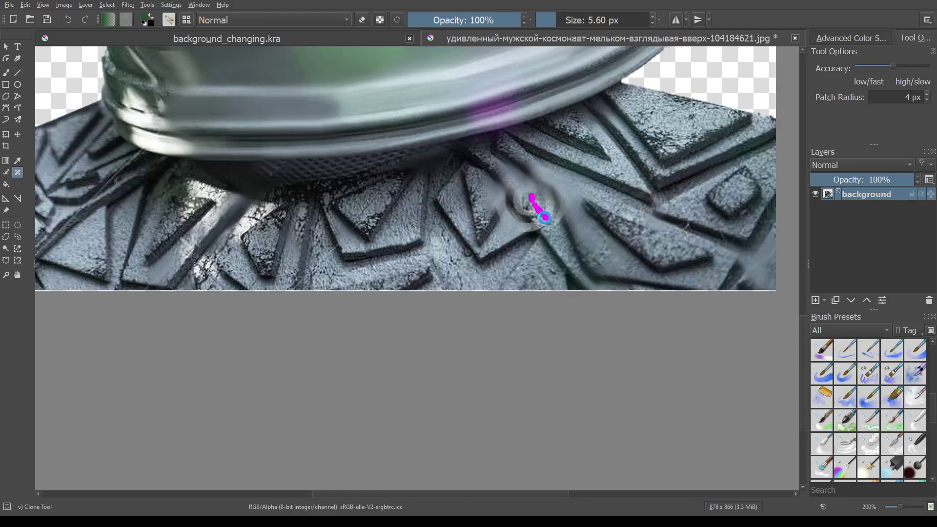
{"action": "key", "text": "minus"}
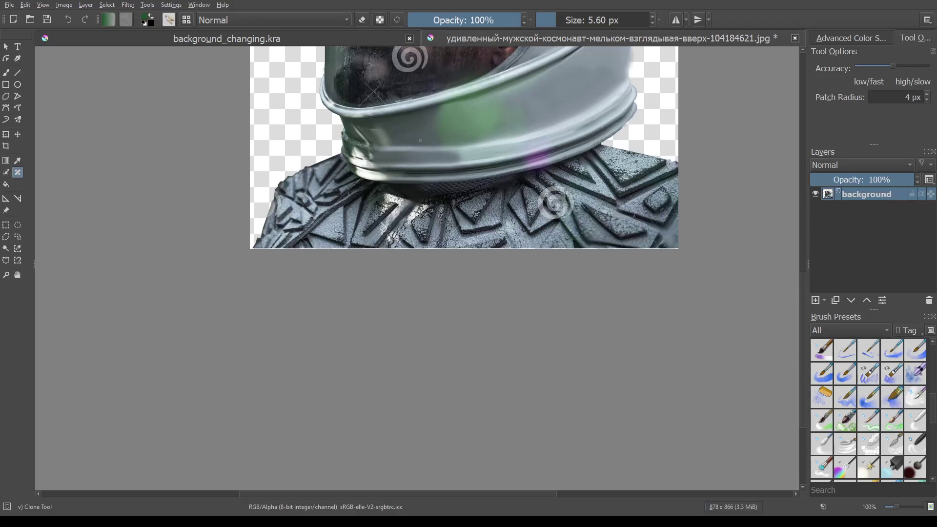
{"action": "mouse_move", "coordinate": [462, 126]}
{"action": "left_mouse_down"}
{"action": "mouse_move", "coordinate": [396, 249]}
{"action": "mouse_move", "coordinate": [412, 355]}
{"action": "mouse_move", "coordinate": [400, 409]}
{"action": "left_mouse_up"}
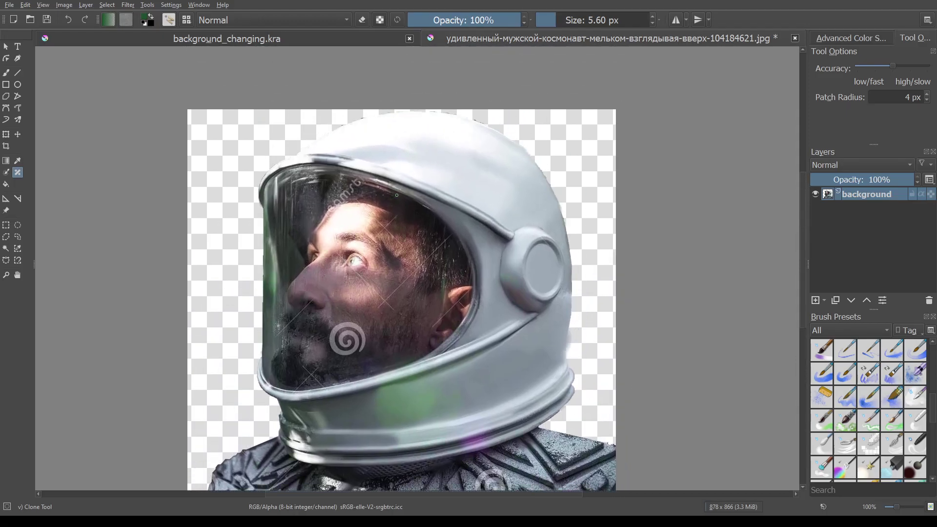
Zoom onto the face, select the Freehand Brush and reduce its size to 2.20 px.
{"action": "key", "text": "ctrl+plus"}
{"action": "key", "text": "ctrl+plus"}
{"action": "key", "text": "ctrl+plus"}
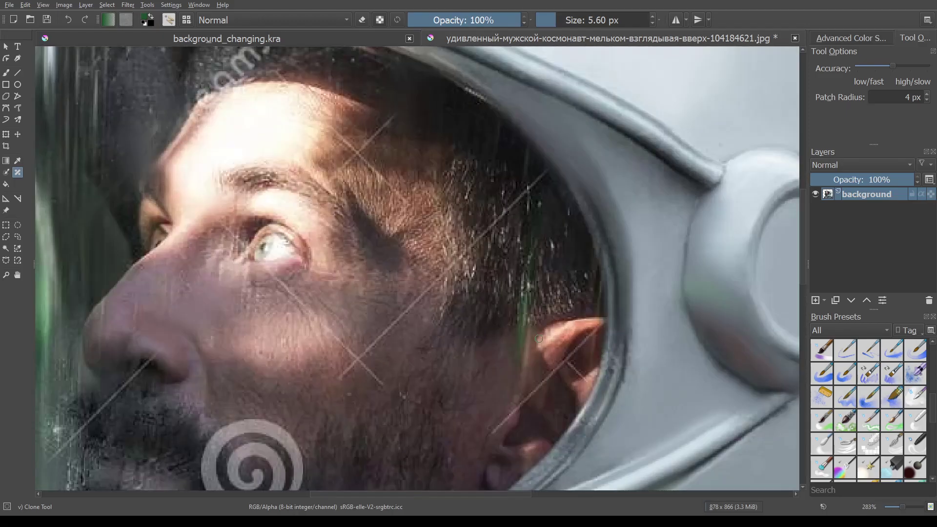
{"action": "left_click", "coordinate": [575, 352]}
{"action": "mouse_move", "coordinate": [558, 18]}
{"action": "left_mouse_down"}
{"action": "mouse_move", "coordinate": [541, 19]}
{"action": "mouse_move", "coordinate": [551, 18]}
{"action": "left_mouse_up"}
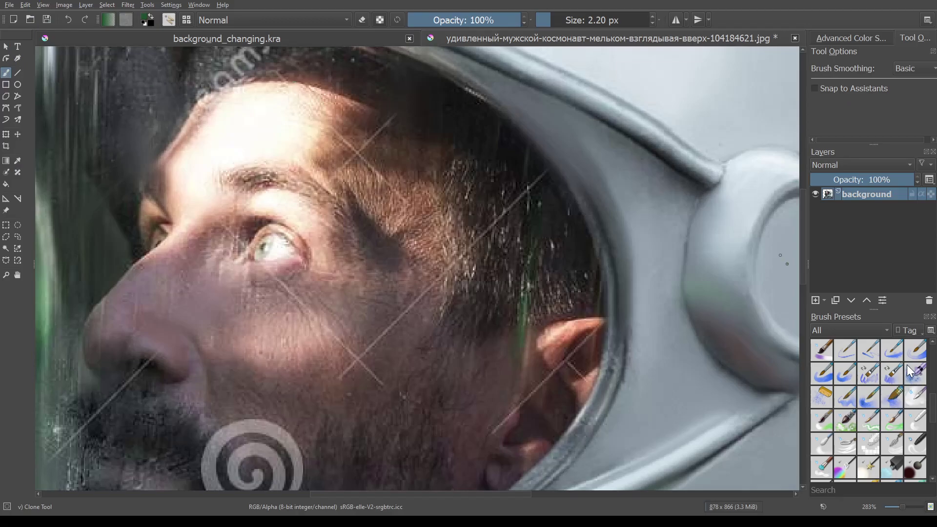
{"action": "scroll", "coordinate": [874, 402], "scroll_direction": "down", "scroll_amount": 3}
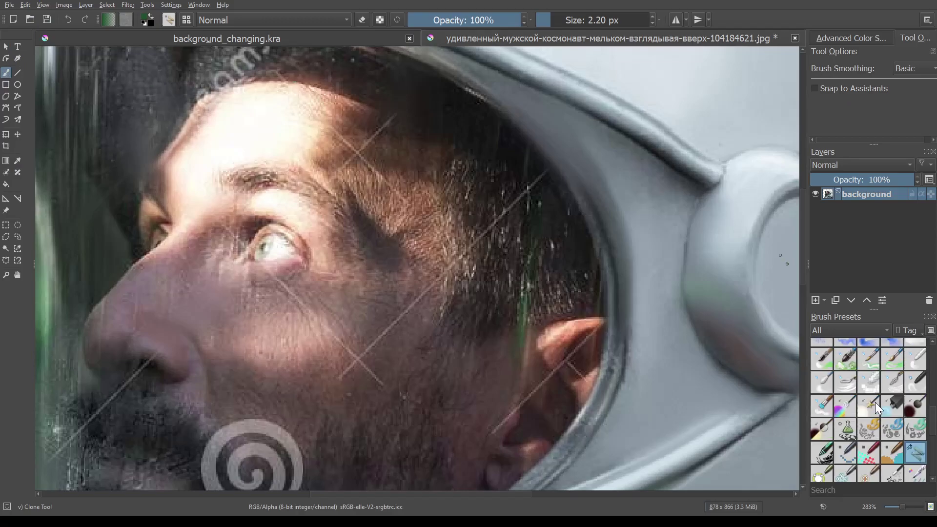
{"action": "scroll", "coordinate": [875, 404], "scroll_direction": "down", "scroll_amount": 3}
{"action": "scroll", "coordinate": [887, 418], "scroll_direction": "up", "scroll_amount": 3}
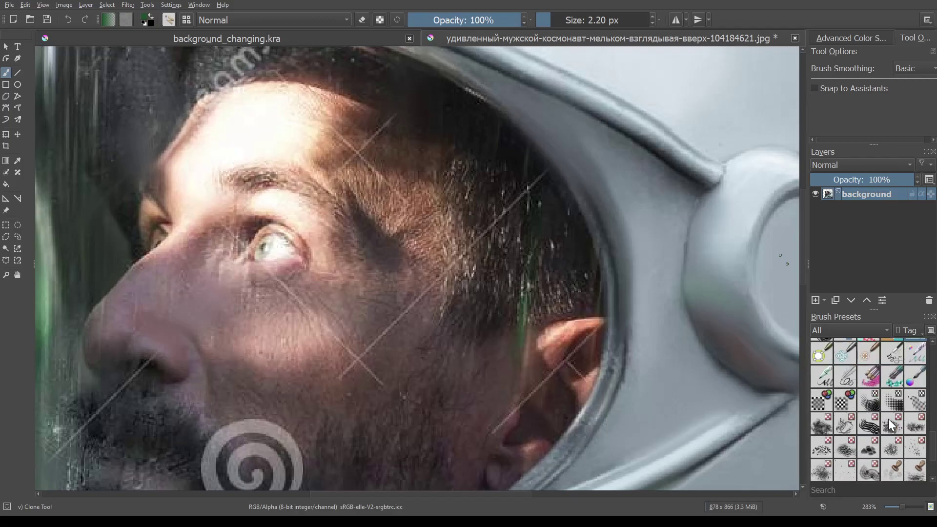
{"action": "scroll", "coordinate": [888, 418], "scroll_direction": "up", "scroll_amount": 3}
{"action": "scroll", "coordinate": [888, 412], "scroll_direction": "up", "scroll_amount": 3}
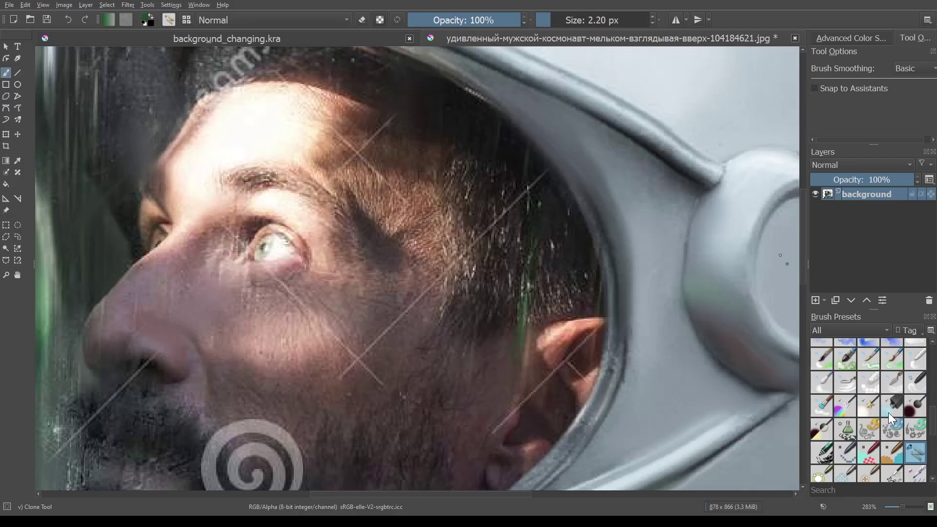
{"action": "scroll", "coordinate": [906, 421], "scroll_direction": "up", "scroll_amount": 3}
{"action": "scroll", "coordinate": [906, 421], "scroll_direction": "up", "scroll_amount": 3}
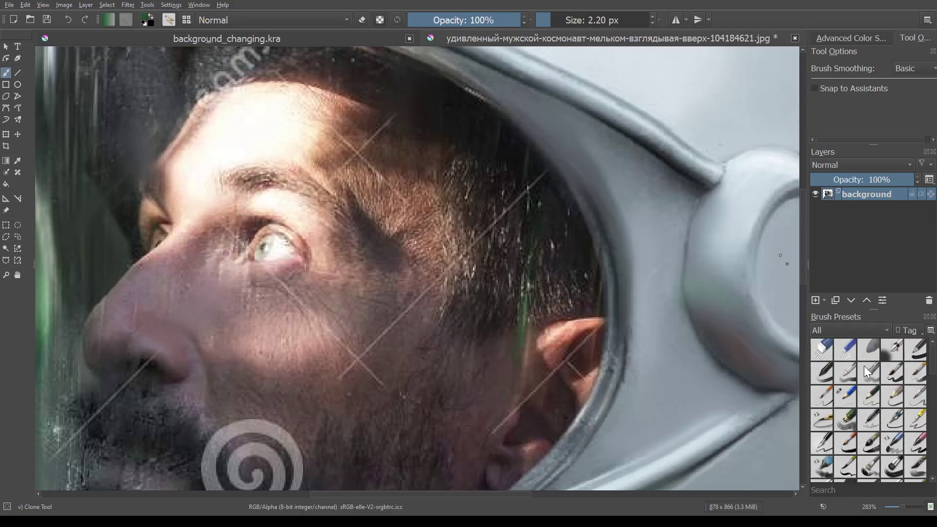
{"action": "scroll", "coordinate": [898, 411], "scroll_direction": "down", "scroll_amount": 3}
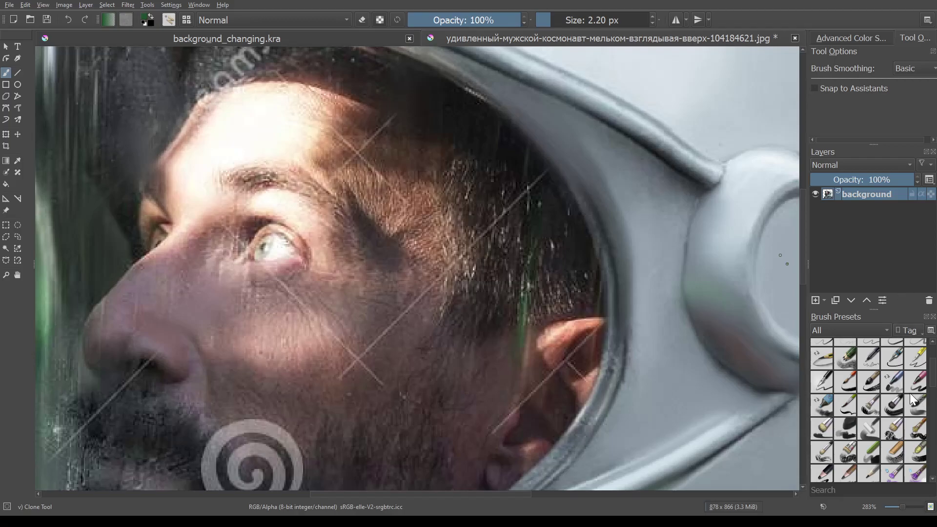
{"action": "scroll", "coordinate": [911, 399], "scroll_direction": "down", "scroll_amount": 3}
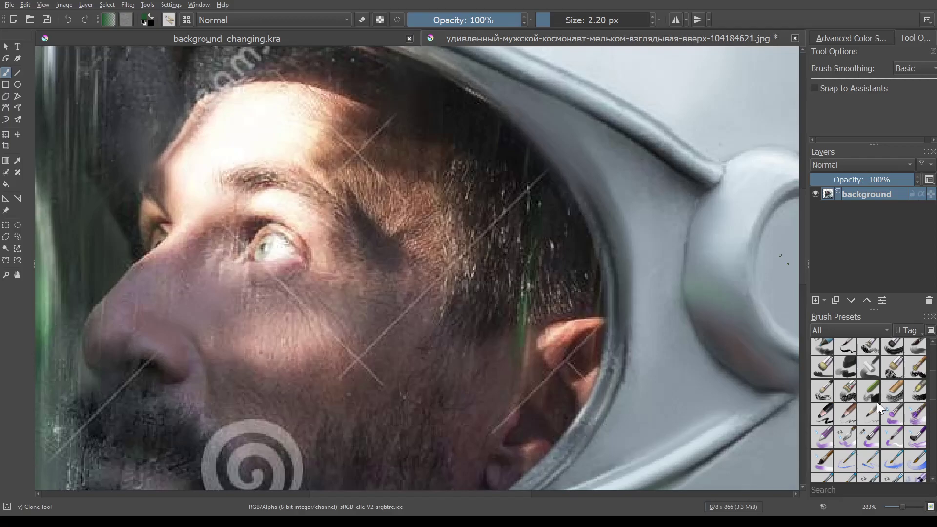
{"action": "scroll", "coordinate": [876, 402], "scroll_direction": "down", "scroll_amount": 3}
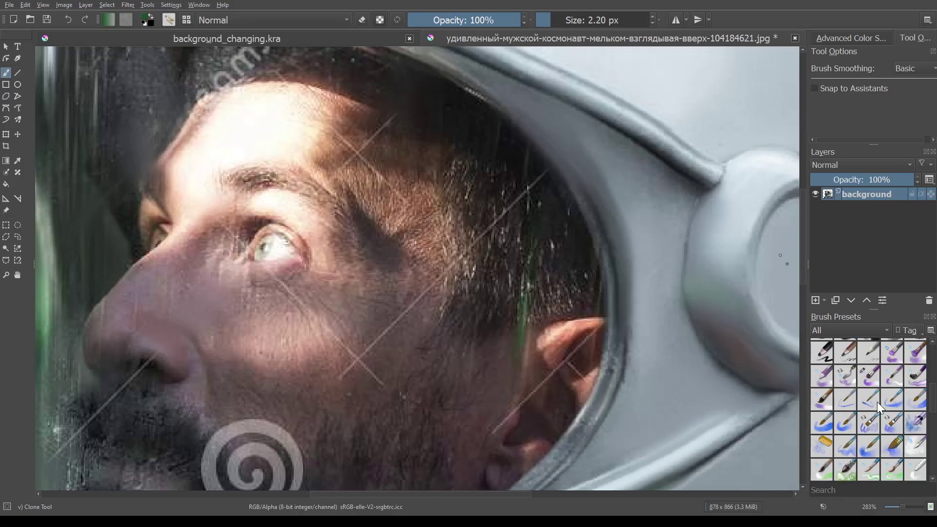
{"action": "scroll", "coordinate": [877, 402], "scroll_direction": "down", "scroll_amount": 3}
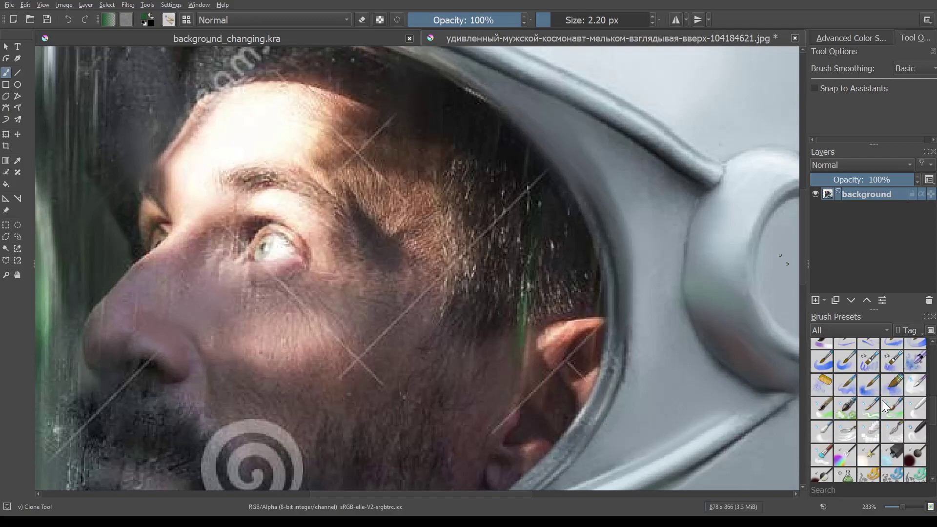
{"action": "scroll", "coordinate": [882, 400], "scroll_direction": "down", "scroll_amount": 3}
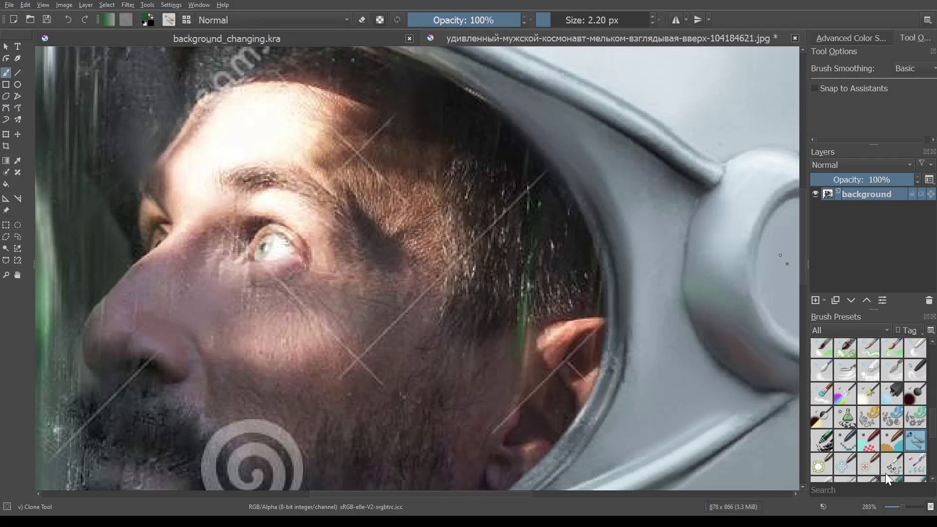
{"action": "scroll", "coordinate": [886, 409], "scroll_direction": "down", "scroll_amount": 3}
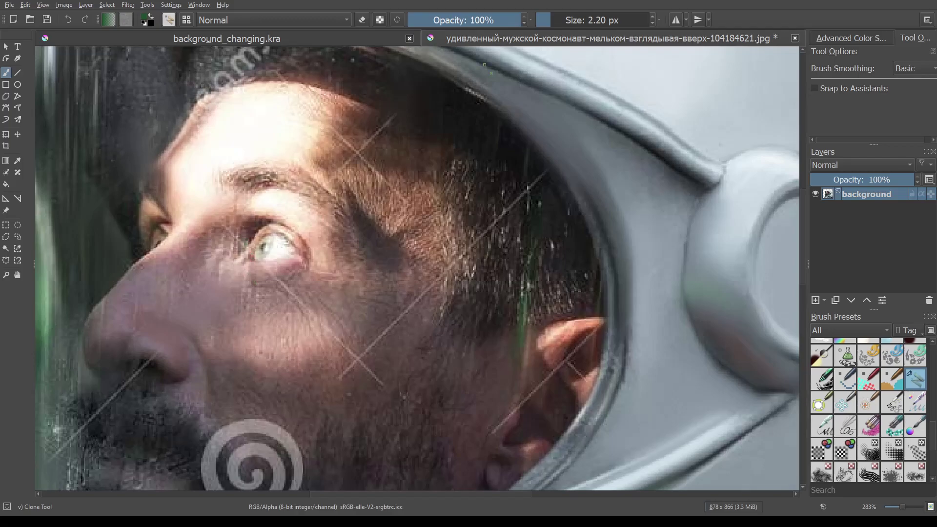
Enlarge the clone brush to about 30 px and set the clone source on the forehead.
{"action": "left_click_drag", "start_coordinate": [547, 18], "coordinate": [575, 20]}
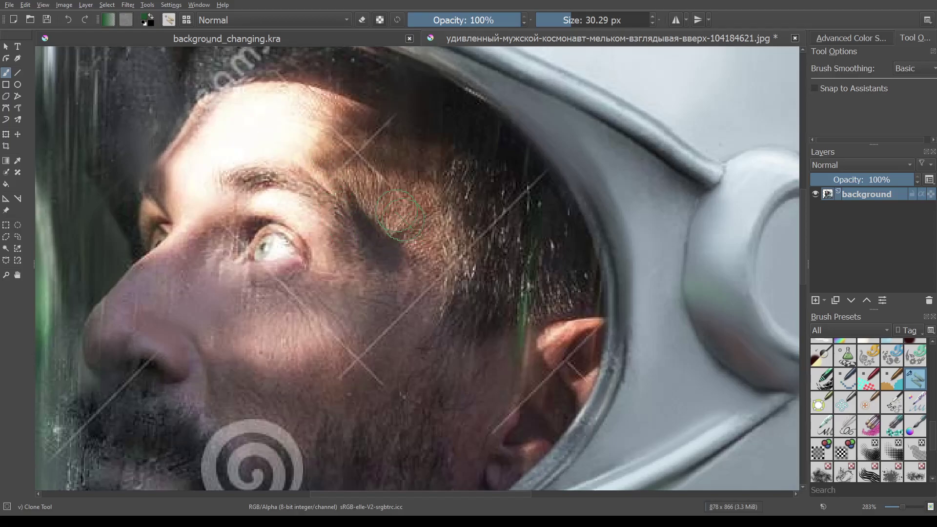
{"action": "left_click", "coordinate": [418, 229], "text": "ctrl"}
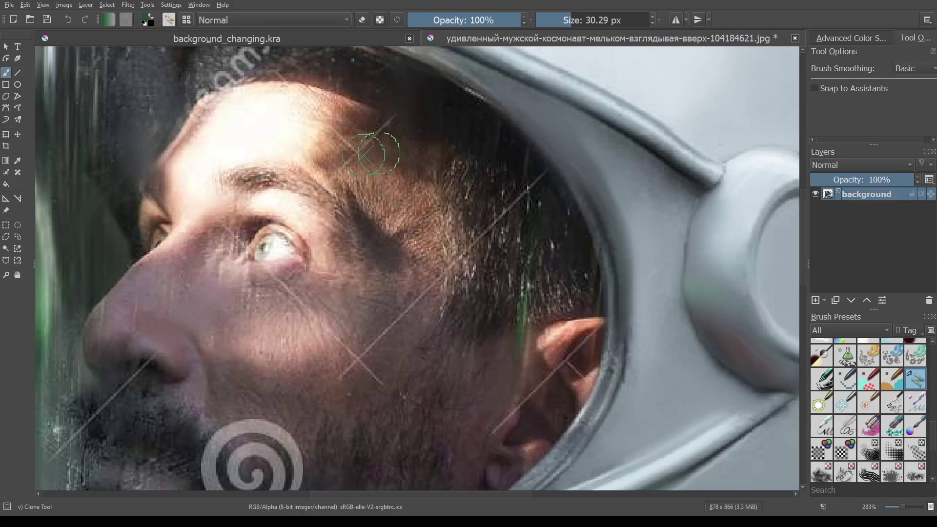
Clone a short forehead stroke, re-pick the source, and shrink the brush to about 17.5 px.
{"action": "left_click_drag", "start_coordinate": [381, 150], "coordinate": [373, 148]}
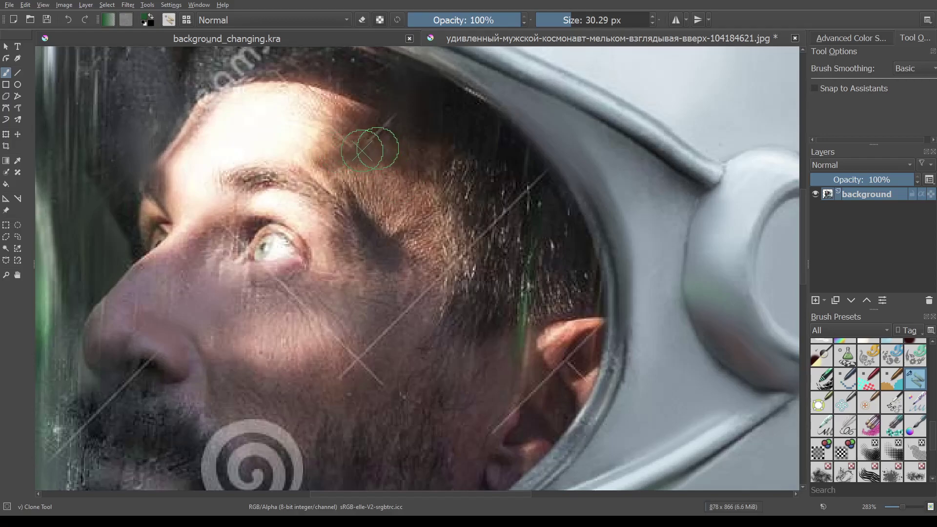
{"action": "left_click", "coordinate": [404, 128], "text": "ctrl"}
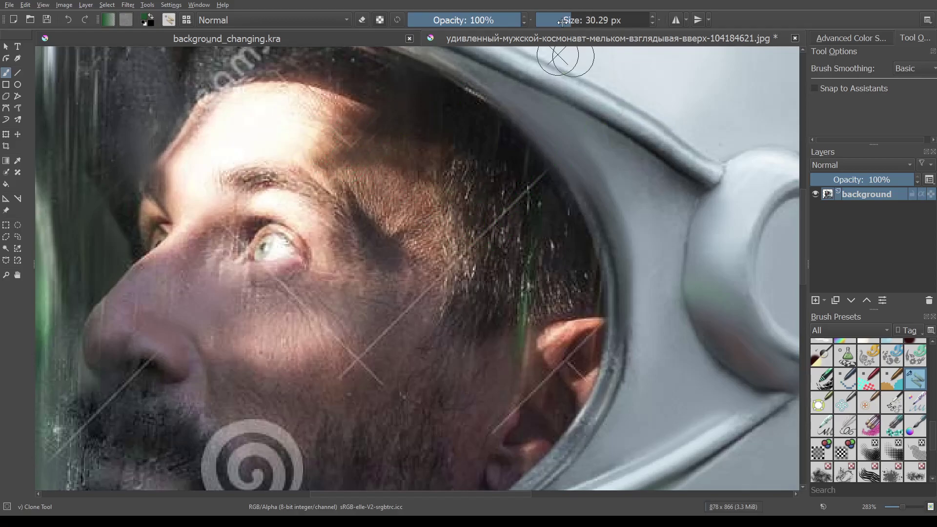
{"action": "left_click_drag", "start_coordinate": [563, 22], "coordinate": [566, 21]}
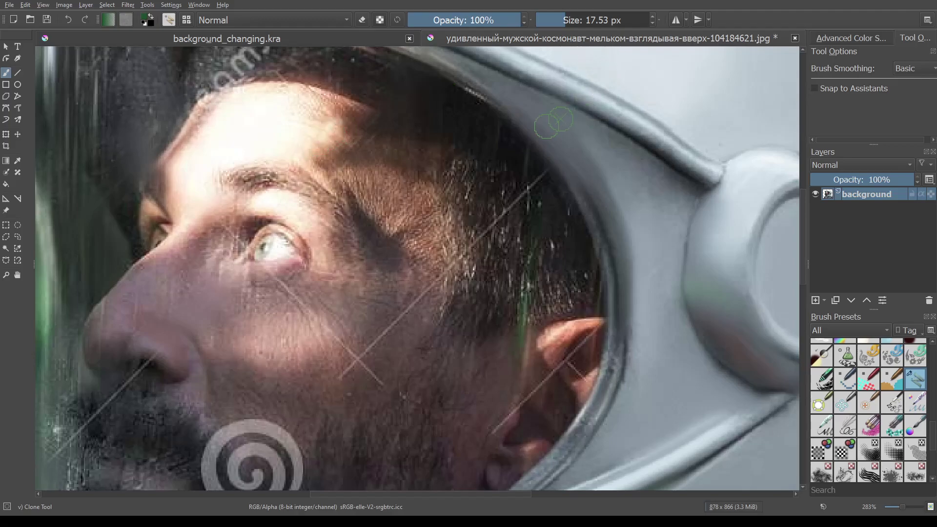
Clone hair texture over the brow hair, re-picking sources beside the brow.
{"action": "left_click_drag", "start_coordinate": [366, 130], "coordinate": [328, 142]}
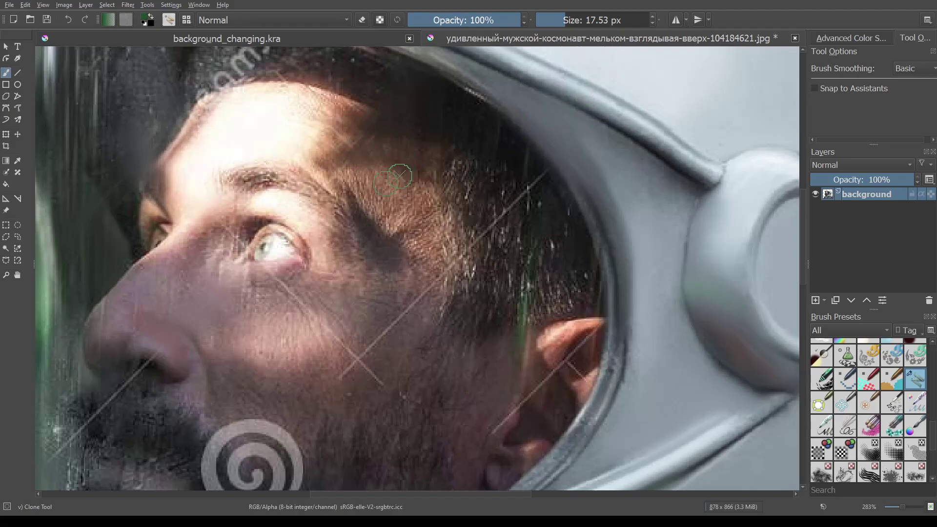
{"action": "scroll", "coordinate": [340, 159], "scroll_direction": "up", "scroll_amount": 2}
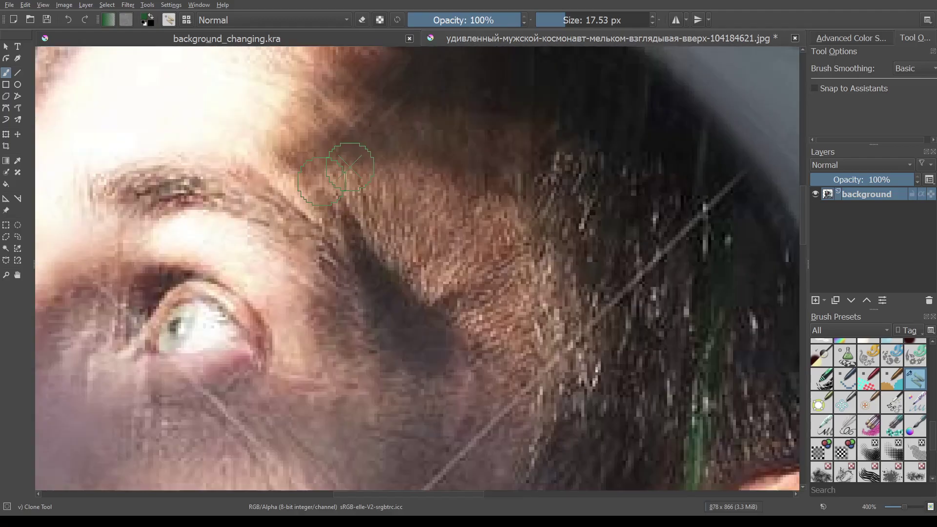
{"action": "left_click", "coordinate": [362, 144], "text": "ctrl"}
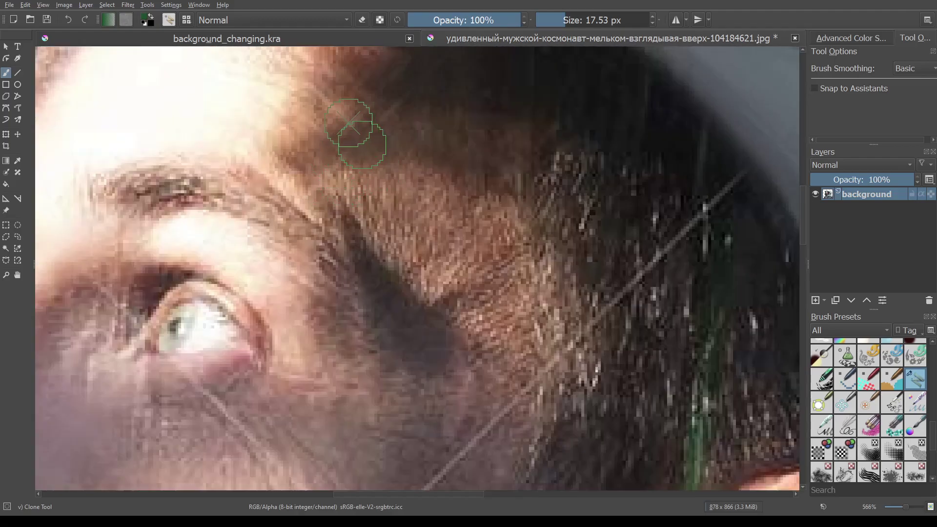
{"action": "left_click_drag", "start_coordinate": [344, 122], "coordinate": [357, 115]}
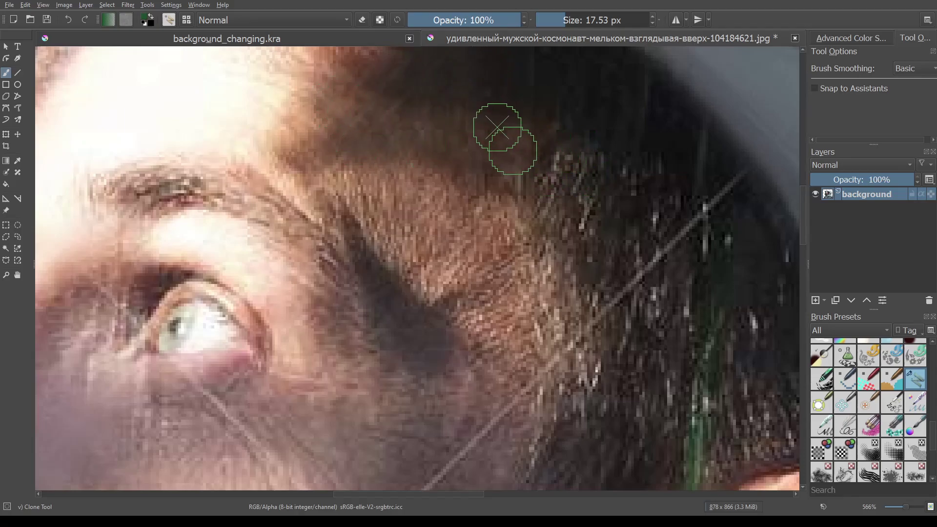
{"action": "key", "text": "minus"}
{"action": "key", "text": "minus"}
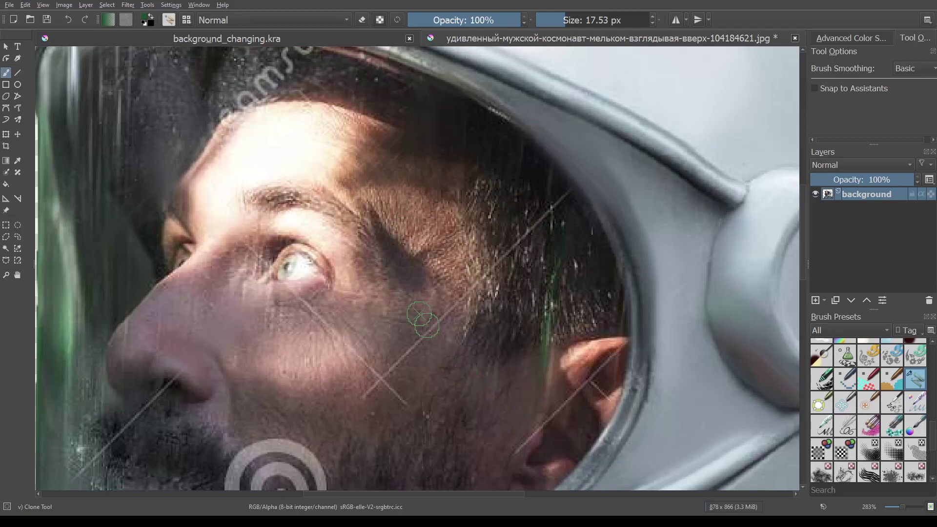
{"action": "key", "text": "plus"}
{"action": "key", "text": "plus"}
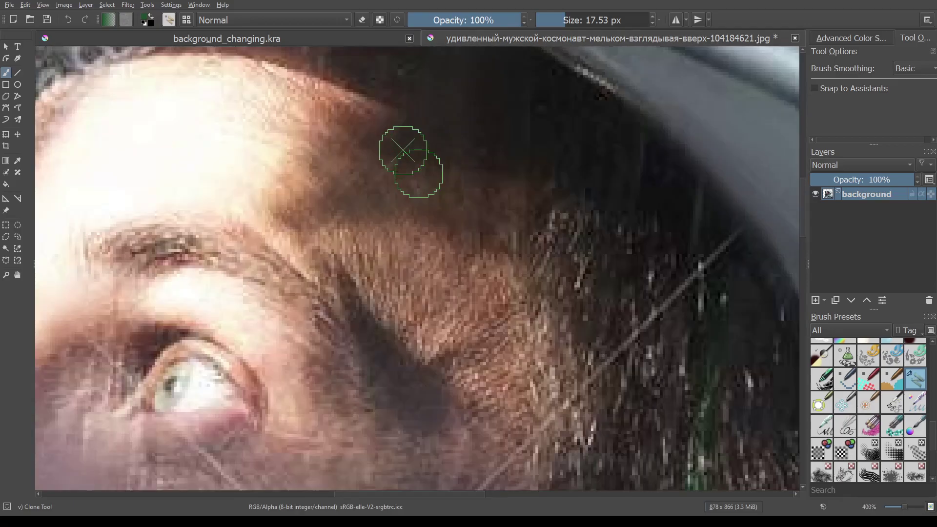
{"action": "left_click", "coordinate": [418, 184], "text": "ctrl"}
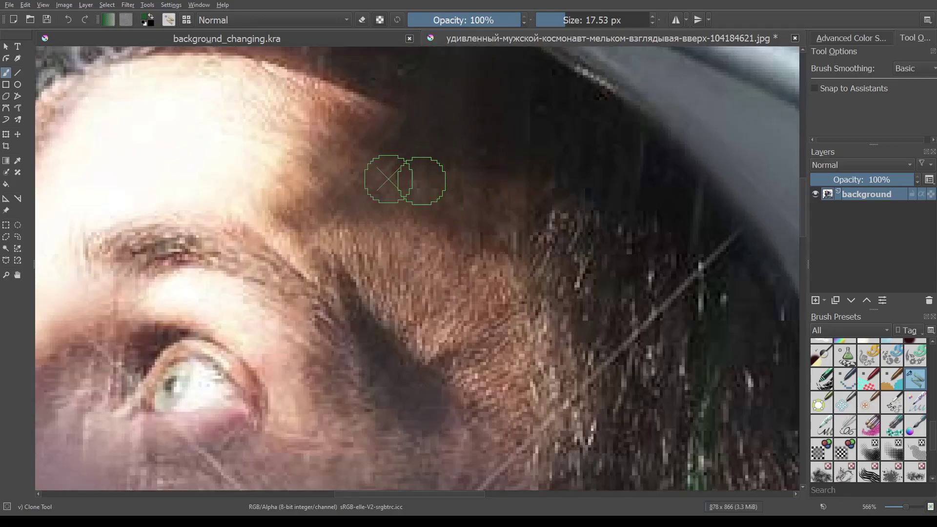
{"action": "scroll", "coordinate": [292, 340], "scroll_direction": "down", "scroll_amount": 3}
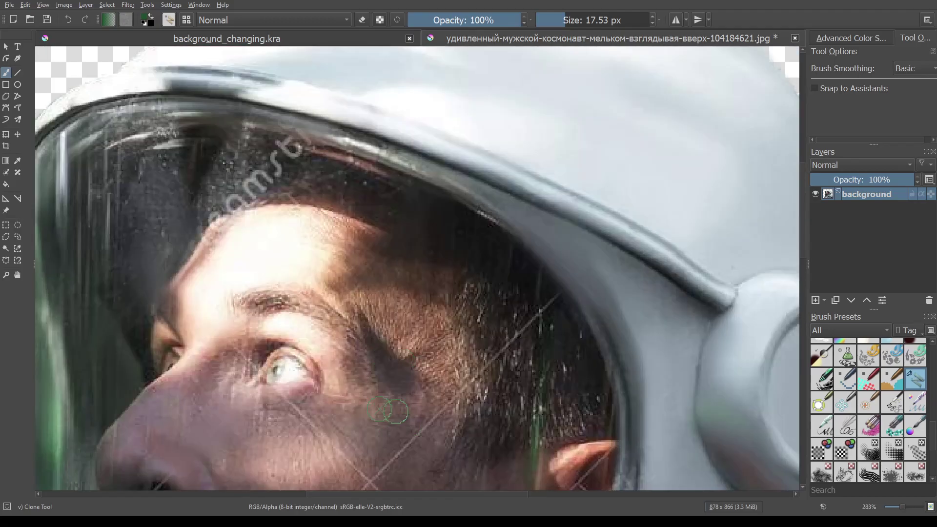
Clone-paint the diagonal watermark line off the cheek and touch up the skin texture.
{"action": "scroll", "coordinate": [337, 325], "scroll_direction": "up", "scroll_amount": 2}
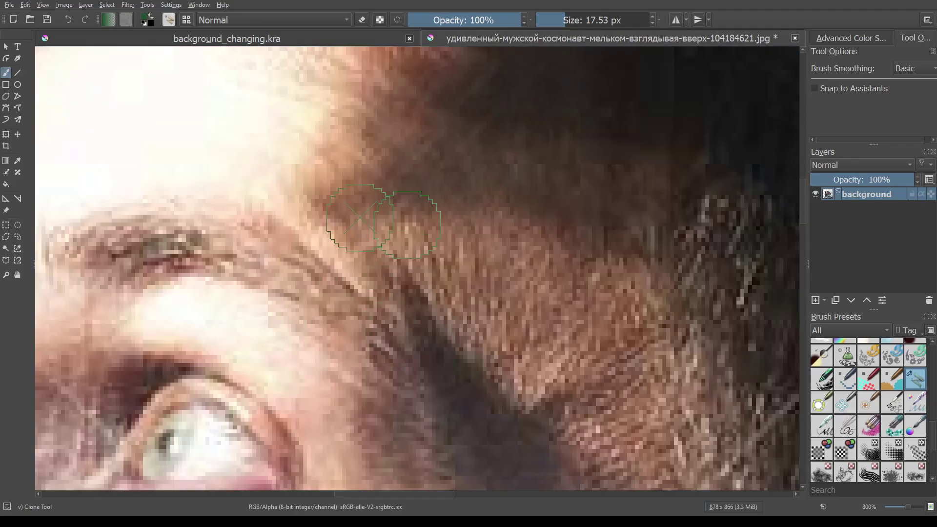
{"action": "scroll", "coordinate": [560, 230], "scroll_direction": "down", "scroll_amount": 4}
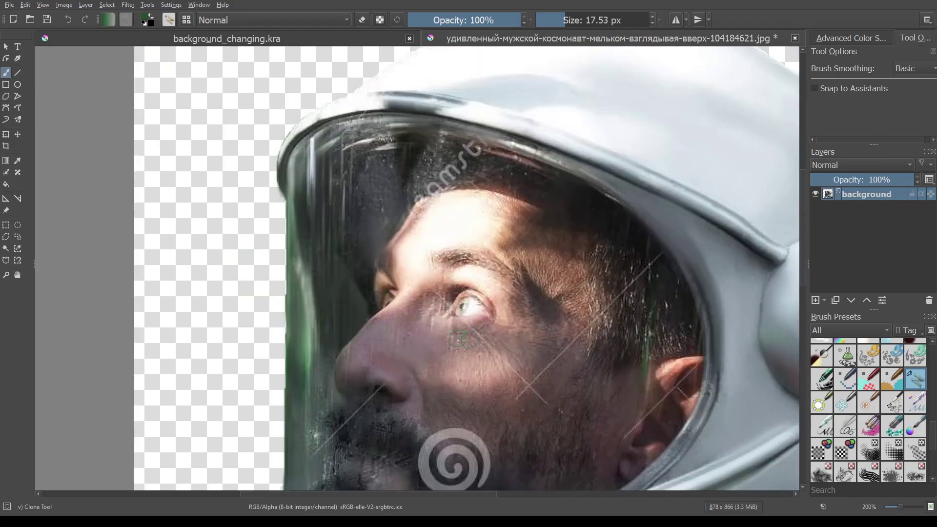
{"action": "scroll", "coordinate": [487, 385], "scroll_direction": "up", "scroll_amount": 1}
{"action": "scroll", "coordinate": [481, 383], "scroll_direction": "up", "scroll_amount": 1}
{"action": "scroll", "coordinate": [447, 358], "scroll_direction": "up", "scroll_amount": 1}
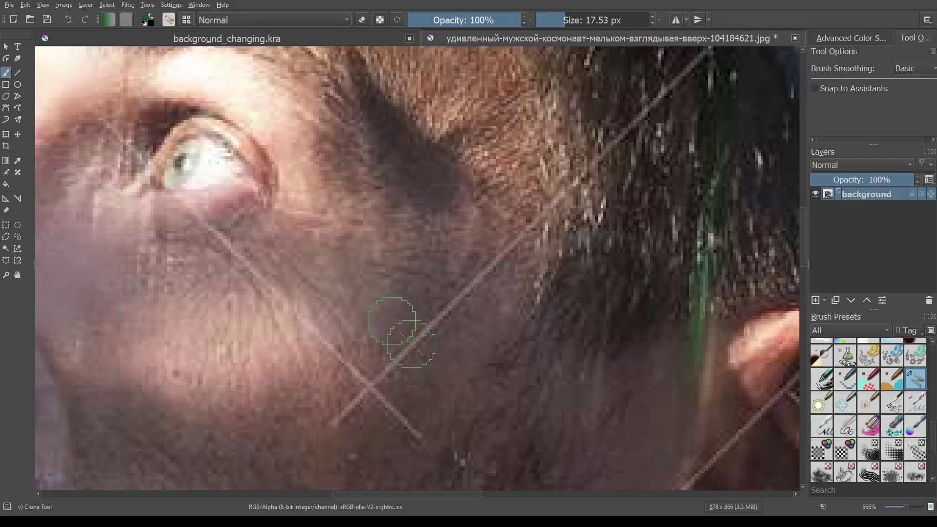
{"action": "mouse_move", "coordinate": [412, 345]}
{"action": "left_mouse_down"}
{"action": "mouse_move", "coordinate": [442, 323]}
{"action": "mouse_move", "coordinate": [408, 360]}
{"action": "mouse_move", "coordinate": [522, 253]}
{"action": "left_mouse_up"}
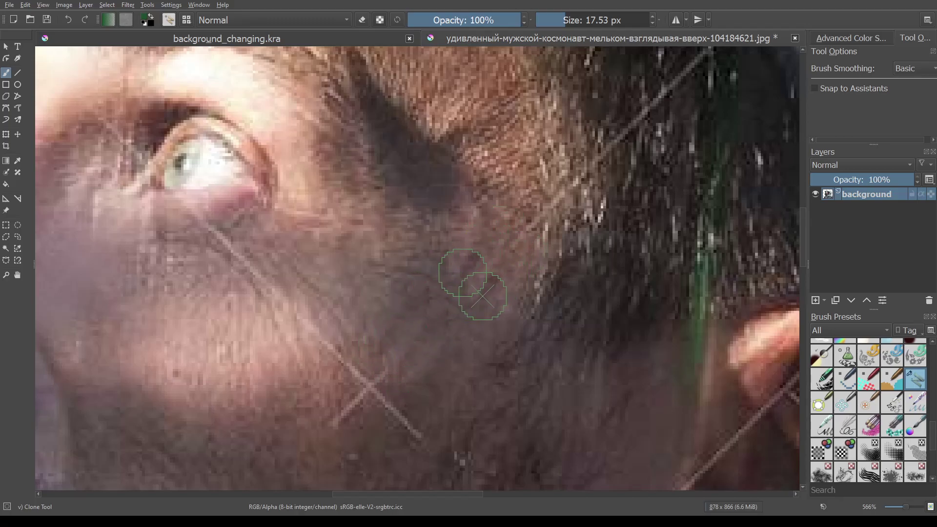
{"action": "left_click_drag", "start_coordinate": [488, 254], "coordinate": [494, 282]}
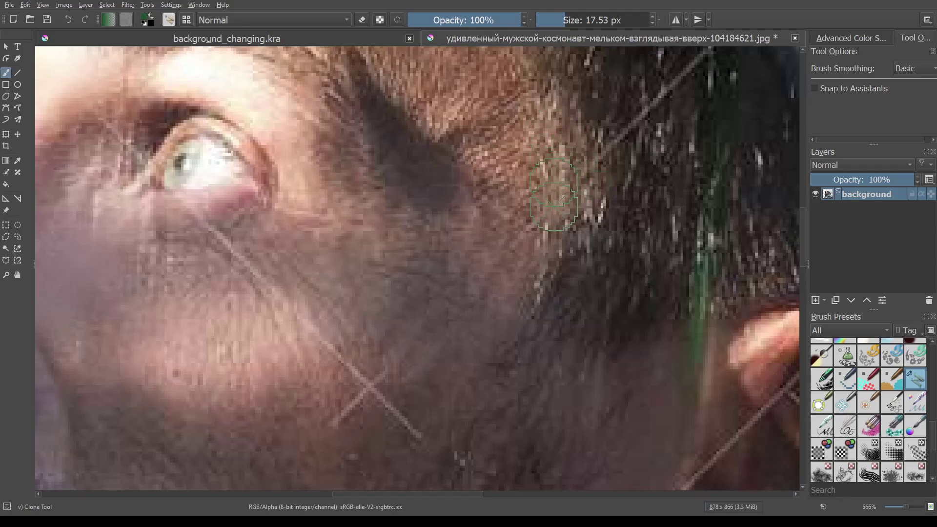
Clone away the diagonal line where it crosses the side hair, picking a new source there.
{"action": "left_click_drag", "start_coordinate": [572, 196], "coordinate": [659, 83]}
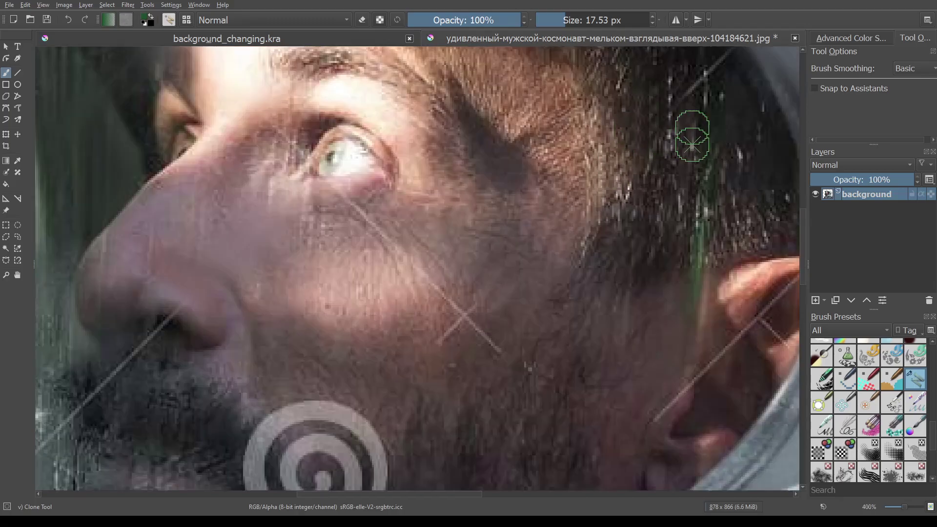
{"action": "scroll", "coordinate": [691, 142], "scroll_direction": "down", "scroll_amount": 2}
{"action": "left_click_drag", "start_coordinate": [712, 147], "coordinate": [627, 220]}
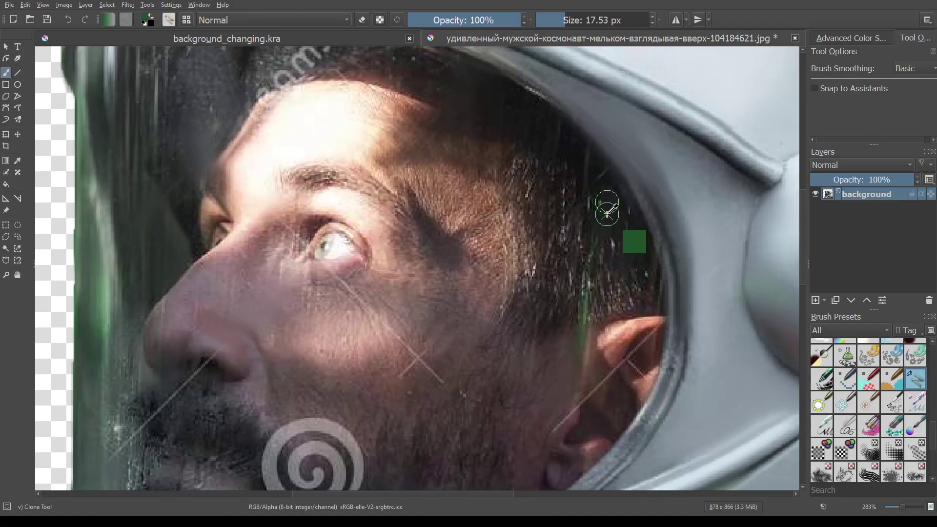
{"action": "left_click", "coordinate": [601, 175], "text": "ctrl"}
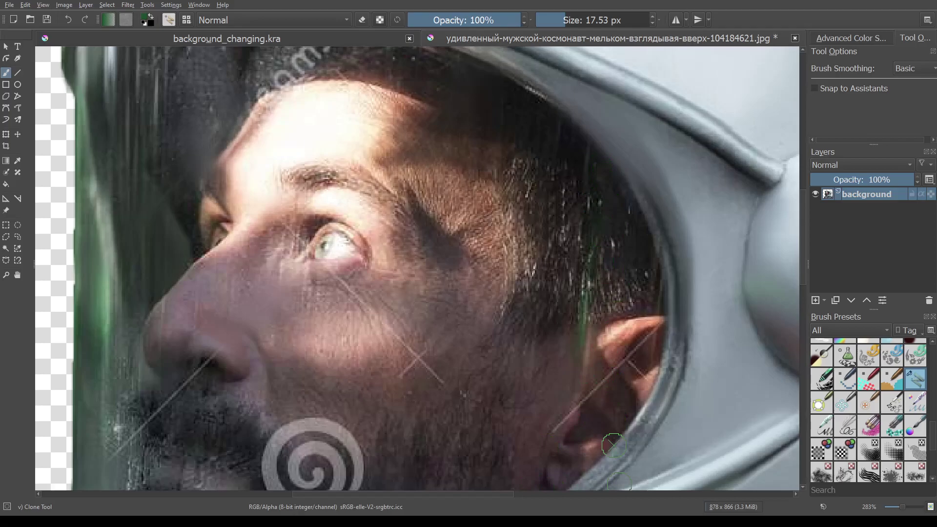
{"action": "mouse_move", "coordinate": [407, 345]}
{"action": "left_mouse_down"}
{"action": "mouse_move", "coordinate": [571, 253]}
{"action": "mouse_move", "coordinate": [501, 176]}
{"action": "left_mouse_up"}
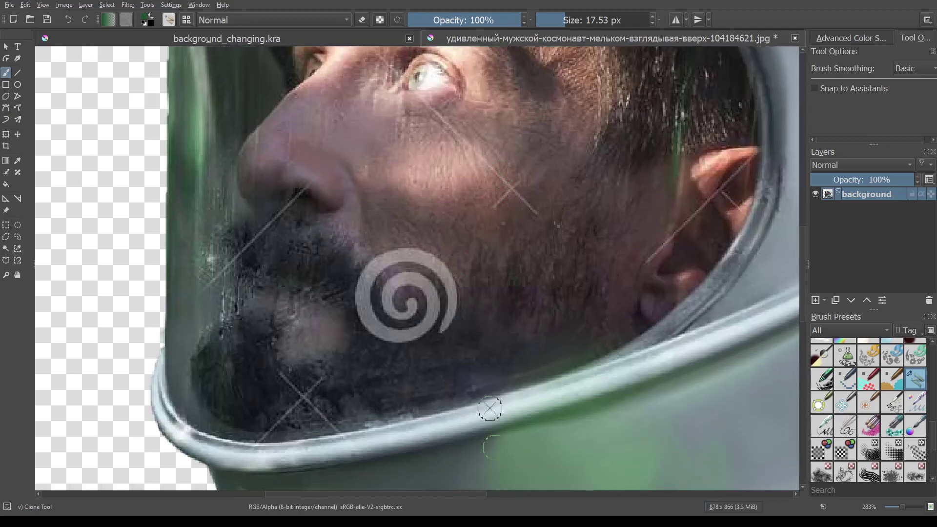
Set a clone source beside the beard line and paint out the diagonal line across the beard.
{"action": "scroll", "coordinate": [289, 404], "scroll_direction": "up", "scroll_amount": 2}
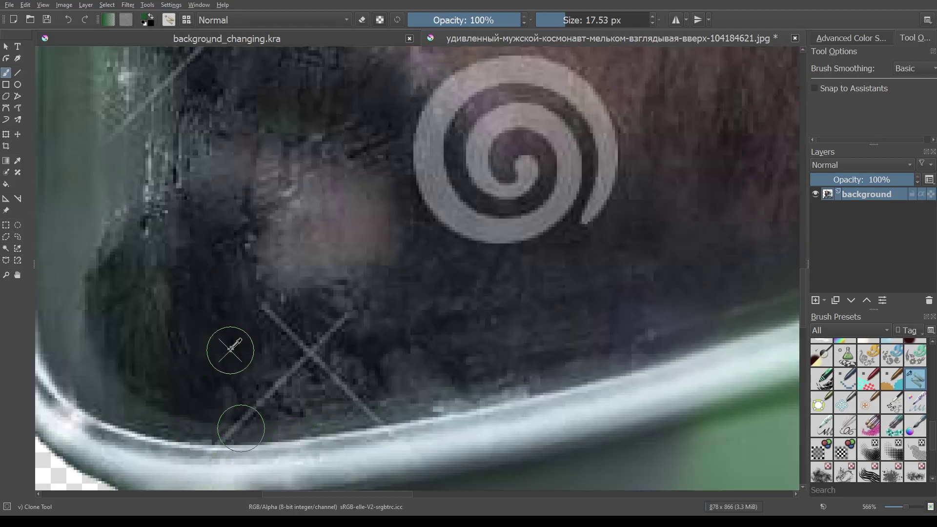
{"action": "left_click", "coordinate": [239, 331], "text": "ctrl"}
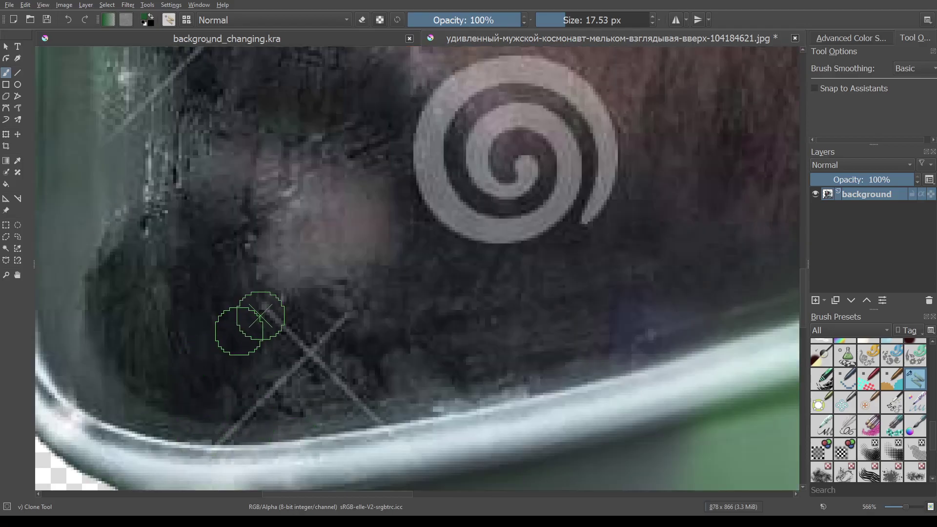
{"action": "mouse_move", "coordinate": [301, 345]}
{"action": "left_mouse_down"}
{"action": "mouse_move", "coordinate": [376, 303]}
{"action": "mouse_move", "coordinate": [361, 307]}
{"action": "left_mouse_up"}
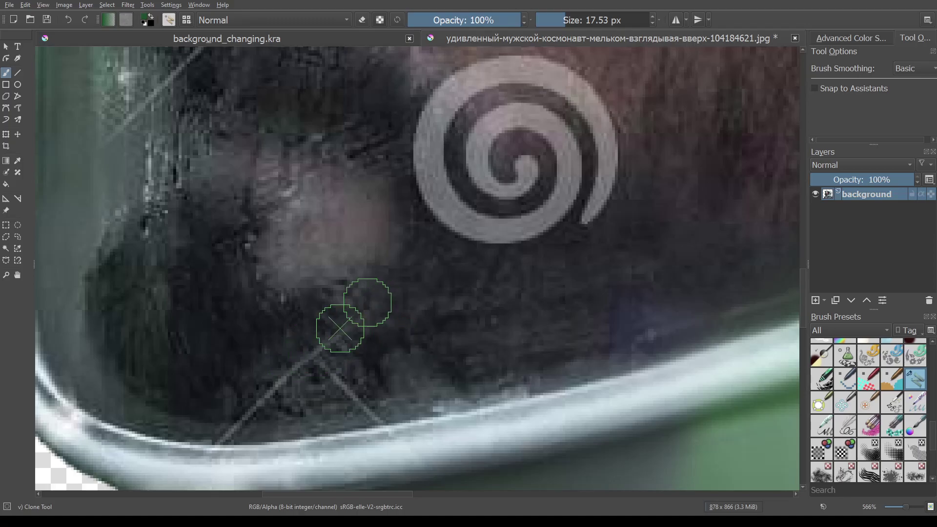
{"action": "mouse_move", "coordinate": [319, 346]}
{"action": "left_mouse_down"}
{"action": "mouse_move", "coordinate": [371, 359]}
{"action": "mouse_move", "coordinate": [342, 383]}
{"action": "mouse_move", "coordinate": [360, 383]}
{"action": "left_mouse_up"}
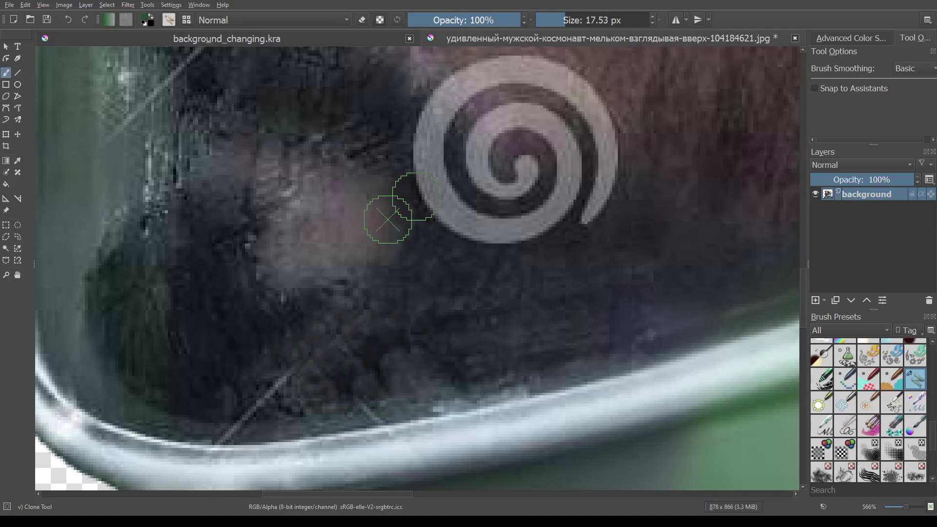
Clone dark texture over the line near the helmet rim, re-picking sources in the beard.
{"action": "left_click", "coordinate": [251, 371], "text": "ctrl"}
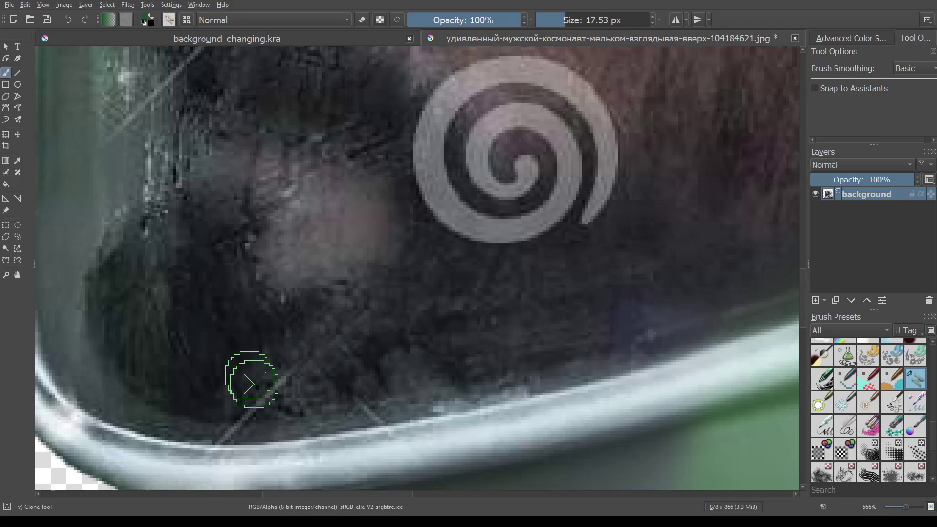
{"action": "left_click_drag", "start_coordinate": [252, 376], "coordinate": [265, 391]}
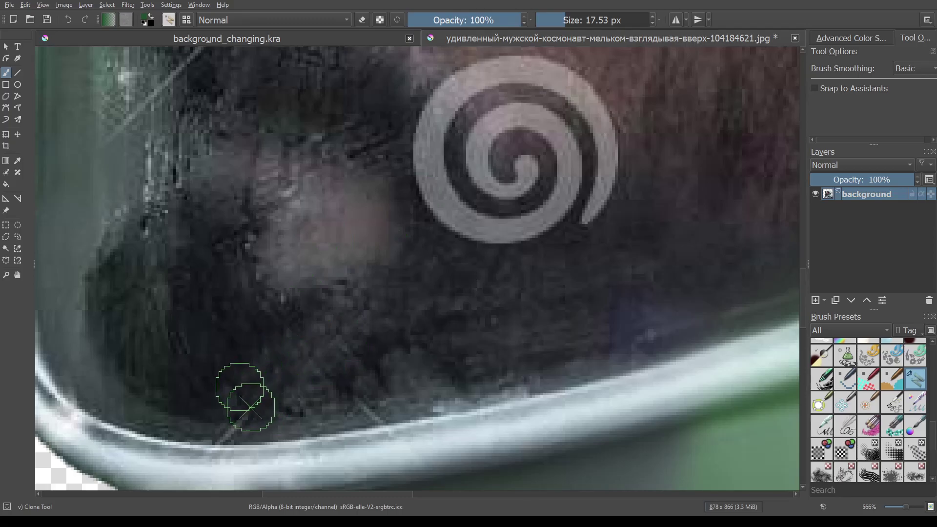
{"action": "left_click", "coordinate": [239, 350], "text": "ctrl"}
{"action": "left_click_drag", "start_coordinate": [244, 403], "coordinate": [250, 404]}
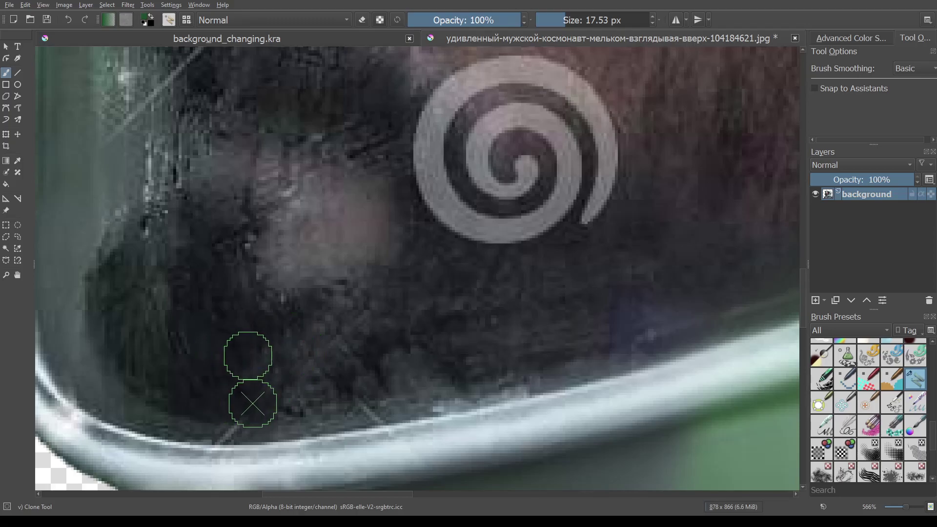
{"action": "left_click", "coordinate": [277, 430], "text": "ctrl"}
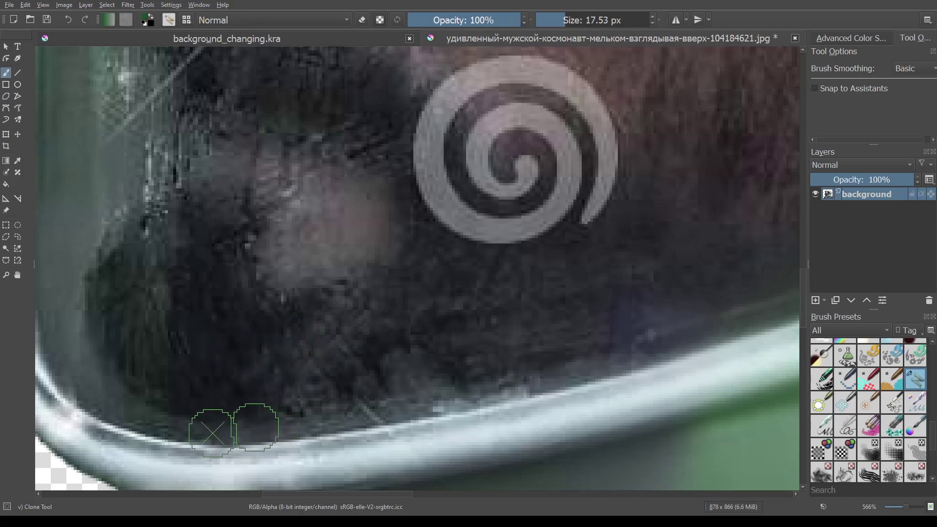
{"action": "left_click", "coordinate": [414, 341], "text": "ctrl"}
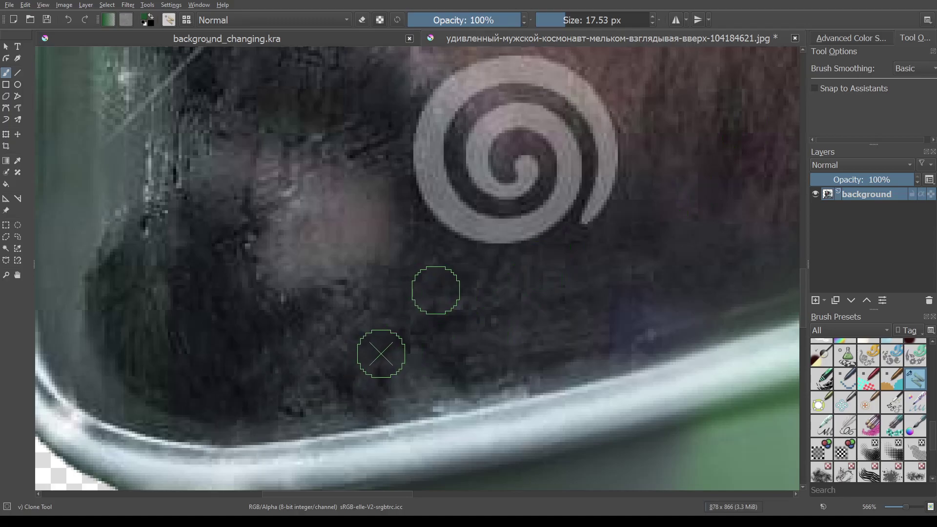
{"action": "left_click", "coordinate": [257, 329], "text": "ctrl"}
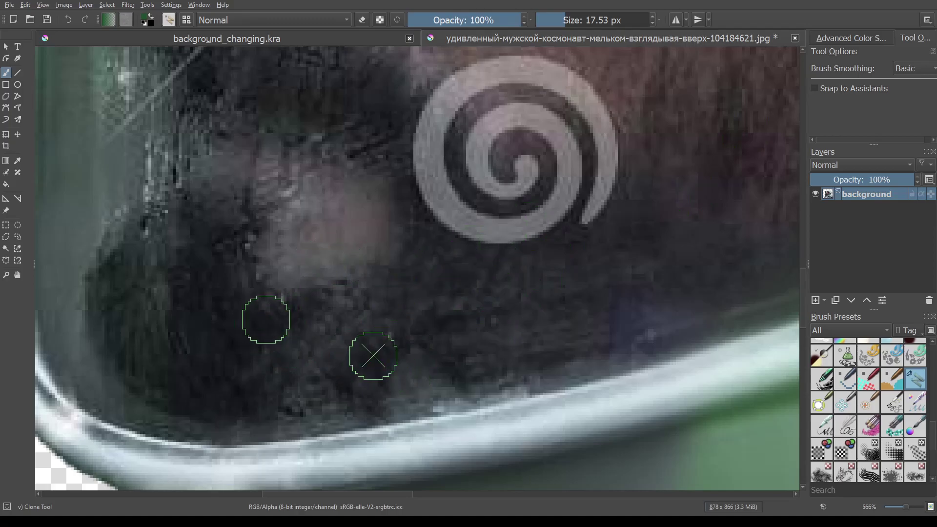
Zoom to the nose, shrink the clone brush to about 1.27 px, and set a source by the nostril line.
{"action": "scroll", "coordinate": [674, 289], "scroll_direction": "down", "scroll_amount": 5}
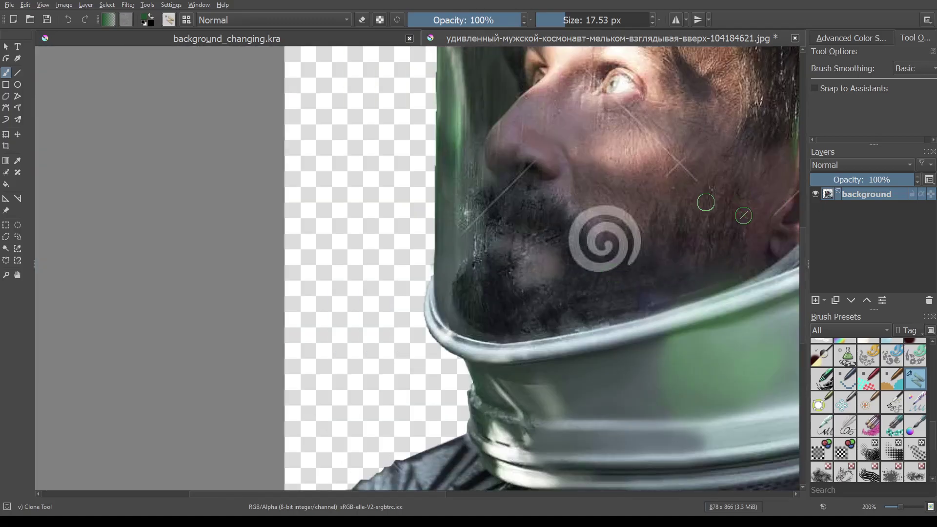
{"action": "mouse_move", "coordinate": [742, 221]}
{"action": "left_mouse_down"}
{"action": "mouse_move", "coordinate": [523, 269]}
{"action": "mouse_move", "coordinate": [579, 351]}
{"action": "left_mouse_up"}
{"action": "scroll", "coordinate": [354, 335], "scroll_direction": "up", "scroll_amount": 2}
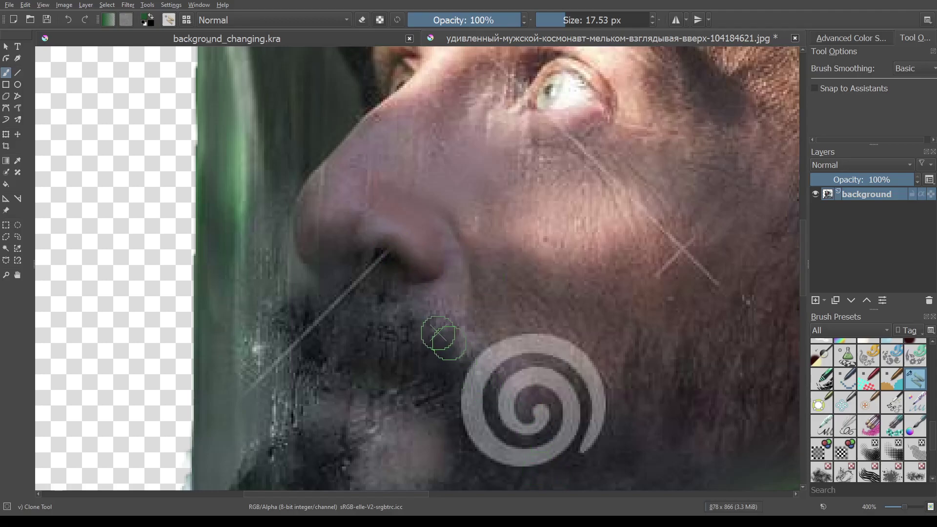
{"action": "scroll", "coordinate": [418, 322], "scroll_direction": "up", "scroll_amount": 3}
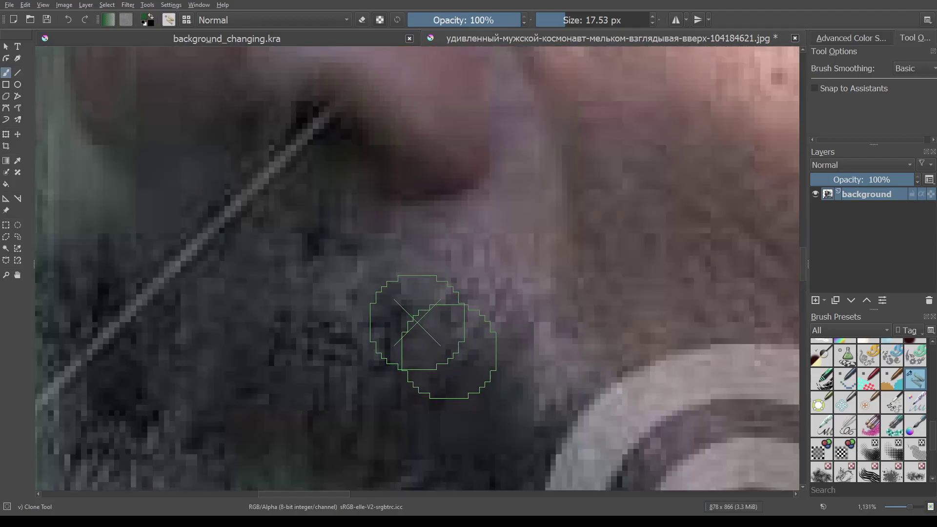
{"action": "left_click_drag", "start_coordinate": [559, 19], "coordinate": [549, 19]}
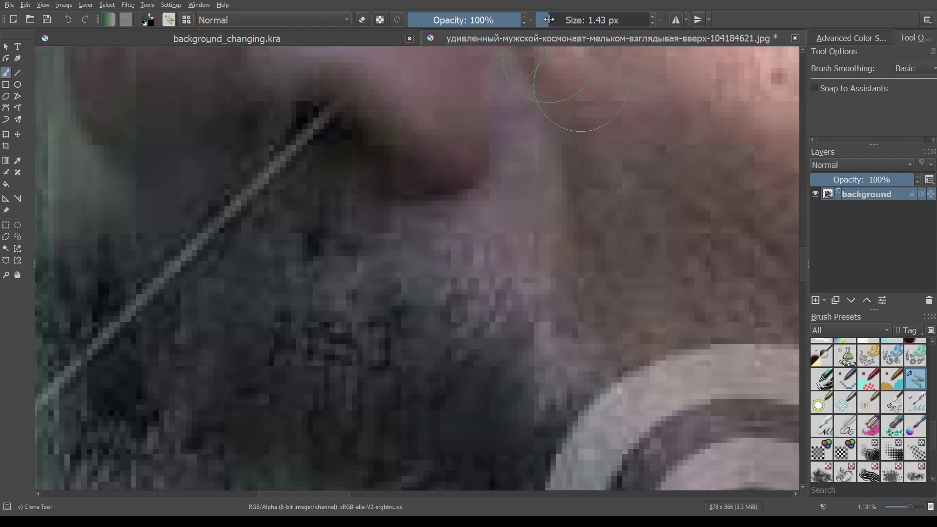
{"action": "key", "text": "bracketleft"}
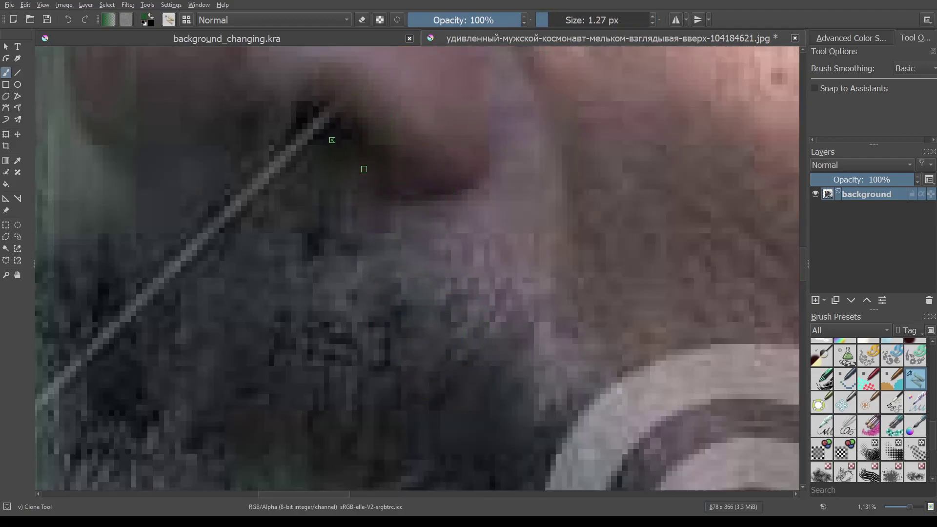
{"action": "left_click", "coordinate": [332, 140], "text": "ctrl"}
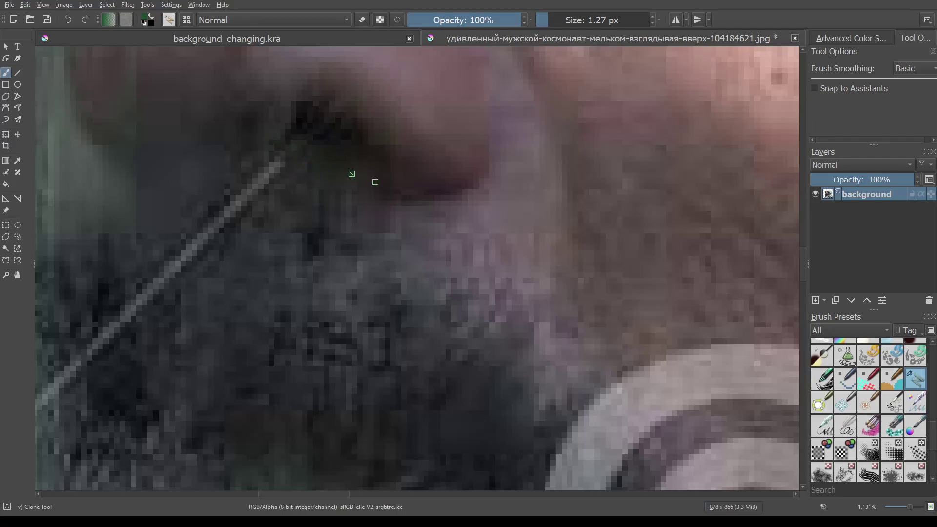
{"action": "scroll", "coordinate": [375, 182], "scroll_direction": "down", "scroll_amount": 4}
{"action": "scroll", "coordinate": [369, 205], "scroll_direction": "up", "scroll_amount": 4}
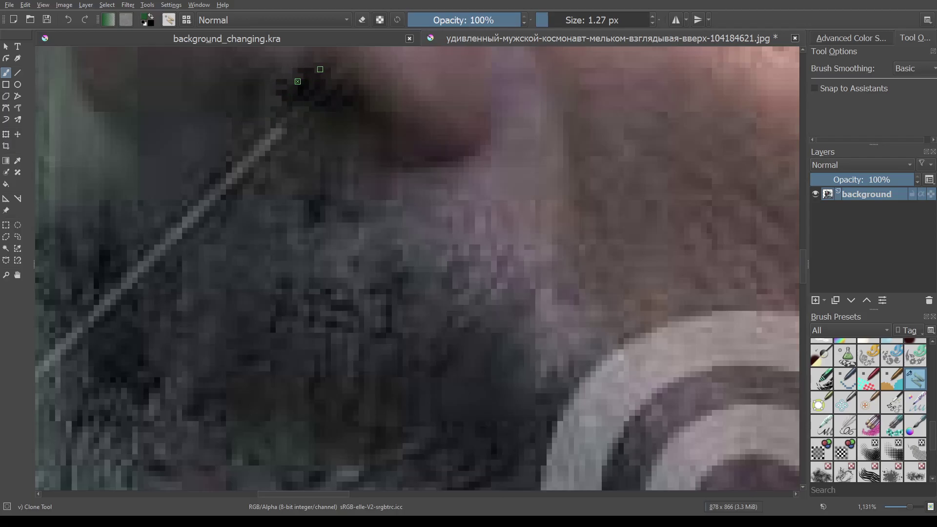
{"action": "scroll", "coordinate": [331, 114], "scroll_direction": "down", "scroll_amount": 4}
{"action": "scroll", "coordinate": [330, 114], "scroll_direction": "down", "scroll_amount": 2}
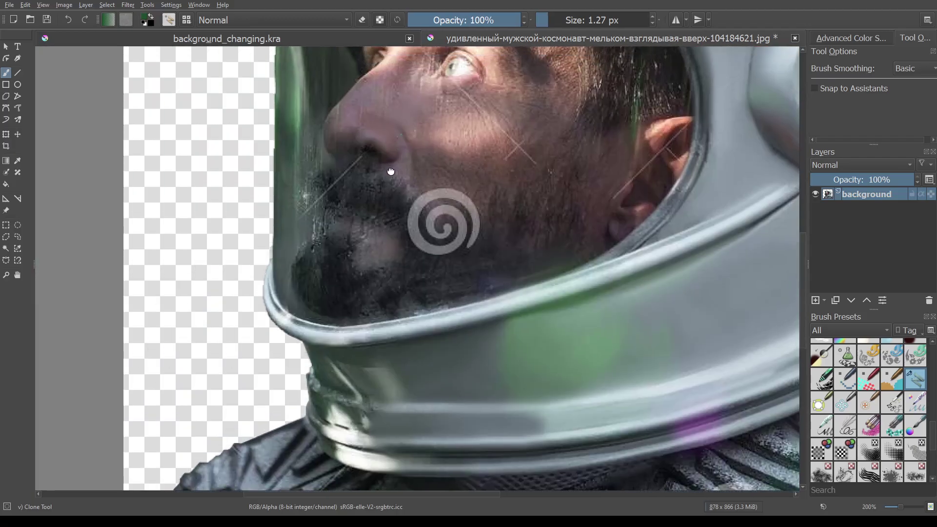
{"action": "scroll", "coordinate": [344, 276], "scroll_direction": "up", "scroll_amount": 1}
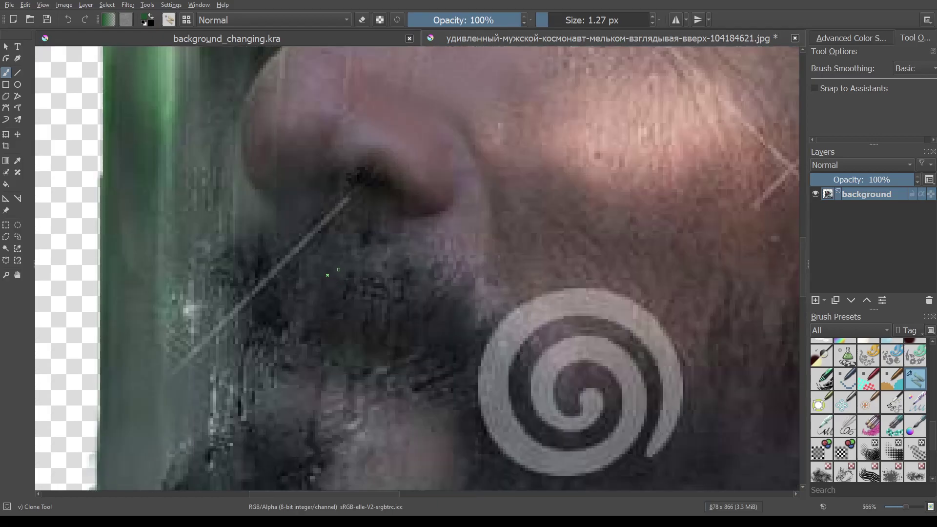
Enlarge the clone brush to about 7.9 px and clone out the diagonal nostril-to-beard line.
{"action": "left_click_drag", "start_coordinate": [548, 20], "coordinate": [558, 21]}
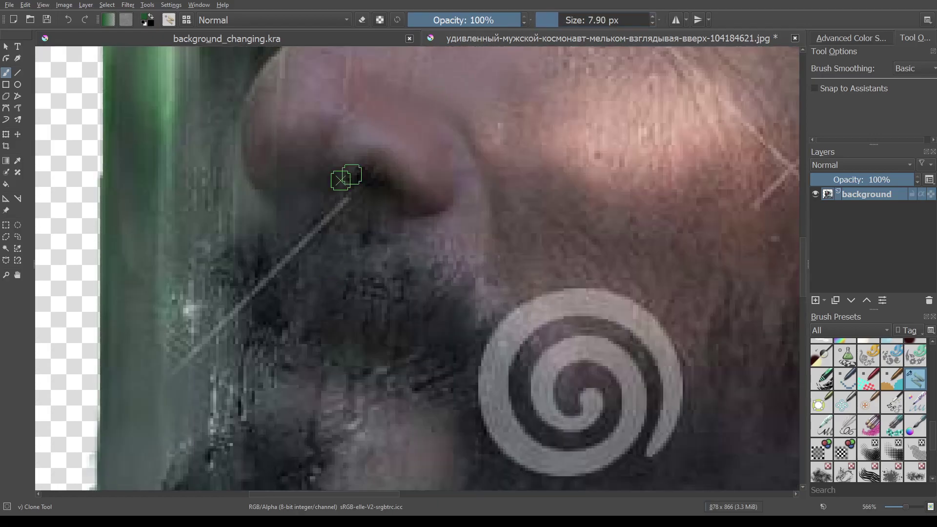
{"action": "left_click", "coordinate": [296, 324]}
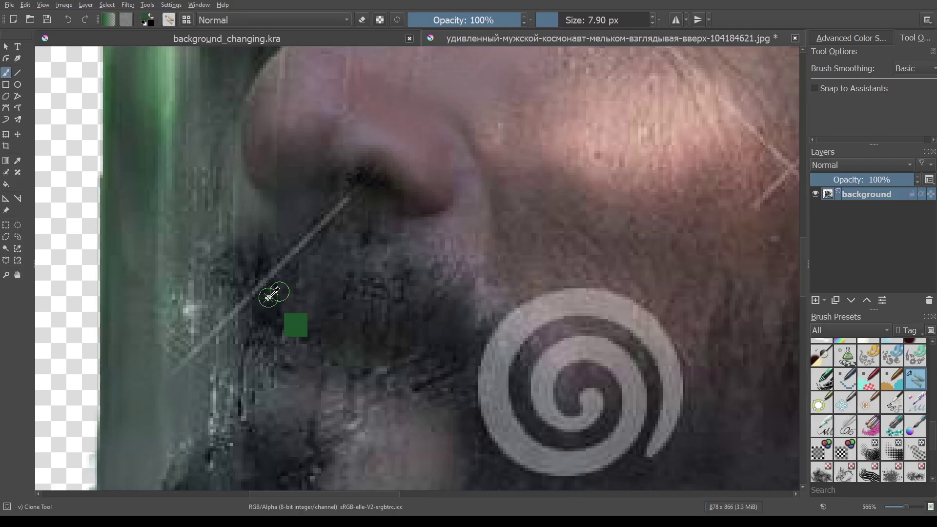
{"action": "mouse_move", "coordinate": [261, 289]}
{"action": "left_mouse_down"}
{"action": "mouse_move", "coordinate": [318, 265]}
{"action": "mouse_move", "coordinate": [314, 232]}
{"action": "mouse_move", "coordinate": [356, 195]}
{"action": "left_mouse_up"}
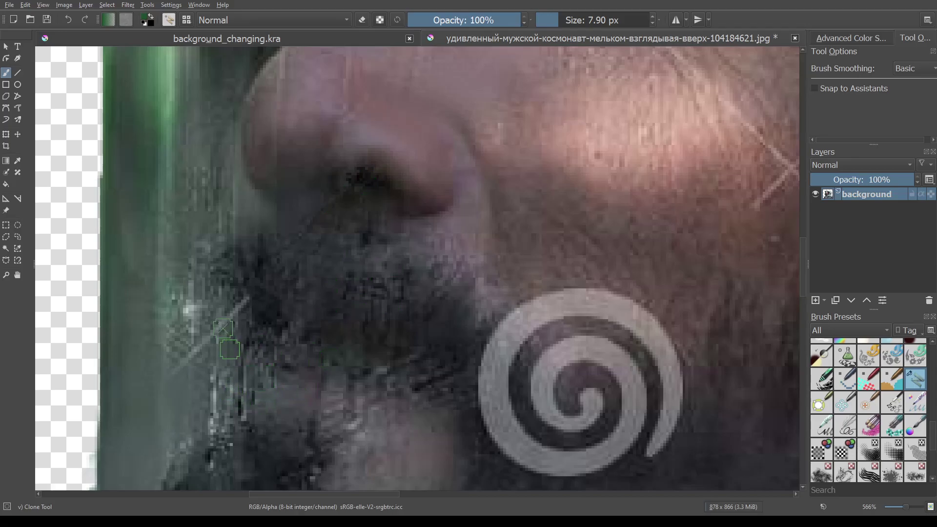
{"action": "left_click_drag", "start_coordinate": [240, 305], "coordinate": [230, 322]}
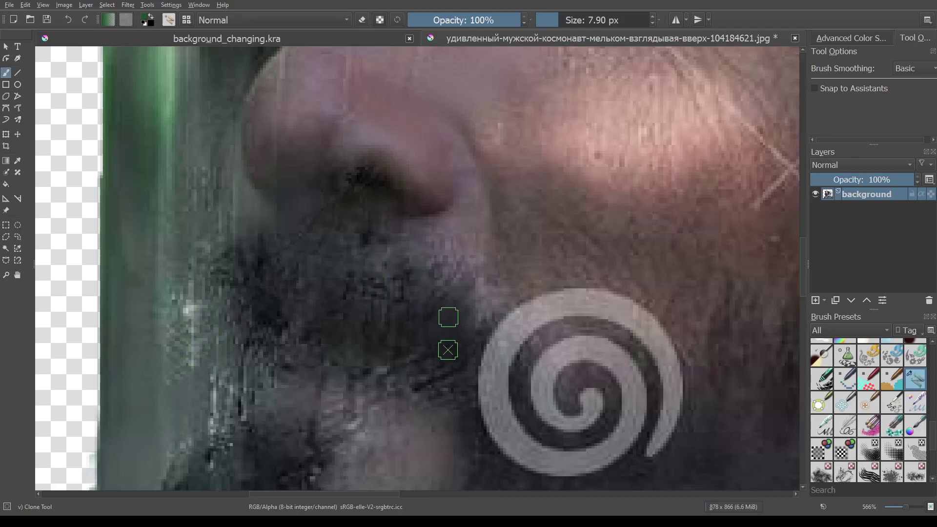
{"action": "scroll", "coordinate": [447, 336], "scroll_direction": "down", "scroll_amount": 3}
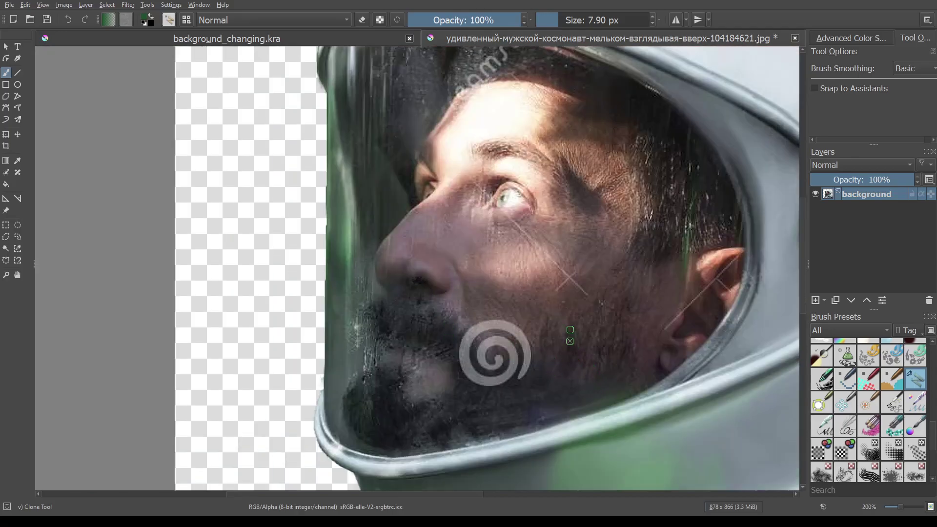
Zoom in and clone cheek skin over the crossing lines and streaks on the lower cheek.
{"action": "scroll", "coordinate": [555, 315], "scroll_direction": "up", "scroll_amount": 1}
{"action": "scroll", "coordinate": [488, 317], "scroll_direction": "up", "scroll_amount": 1}
{"action": "scroll", "coordinate": [495, 306], "scroll_direction": "up", "scroll_amount": 1}
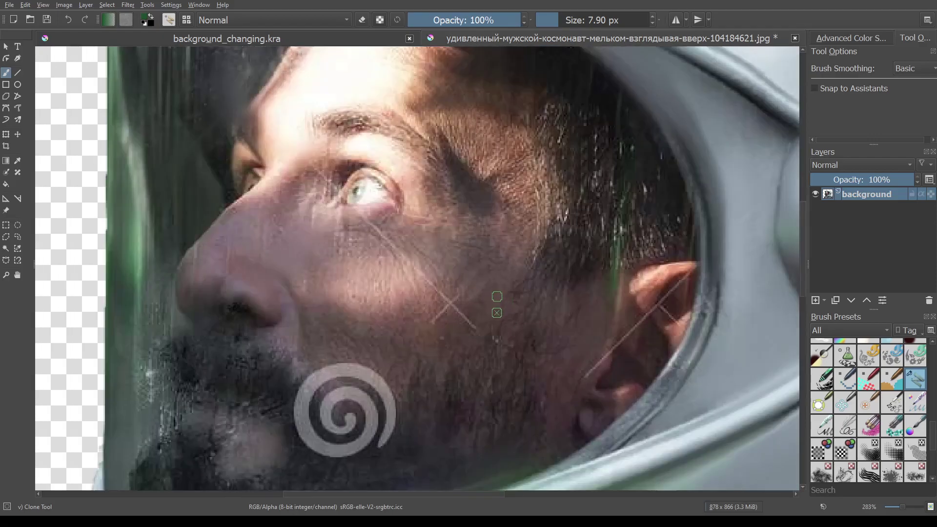
{"action": "scroll", "coordinate": [440, 336], "scroll_direction": "up", "scroll_amount": 1}
{"action": "left_click", "coordinate": [402, 331], "text": "ctrl"}
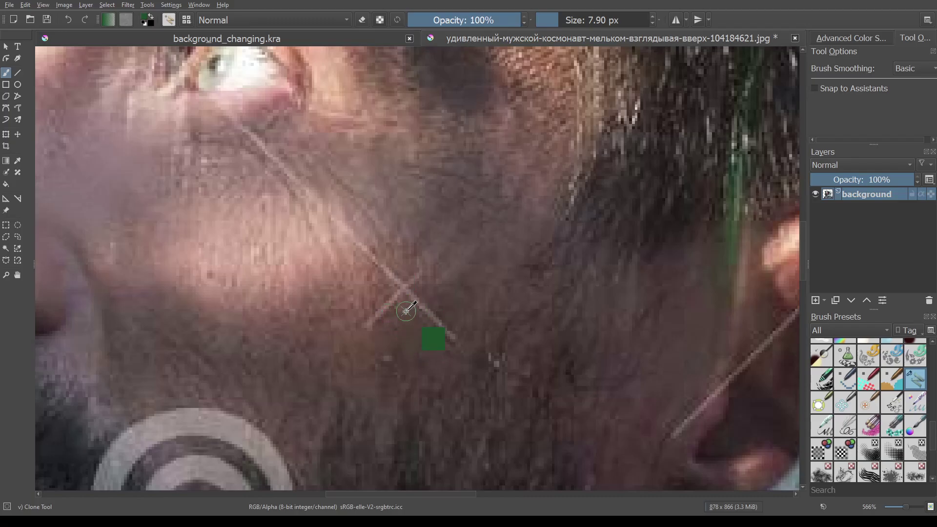
{"action": "left_click_drag", "start_coordinate": [405, 310], "coordinate": [429, 272]}
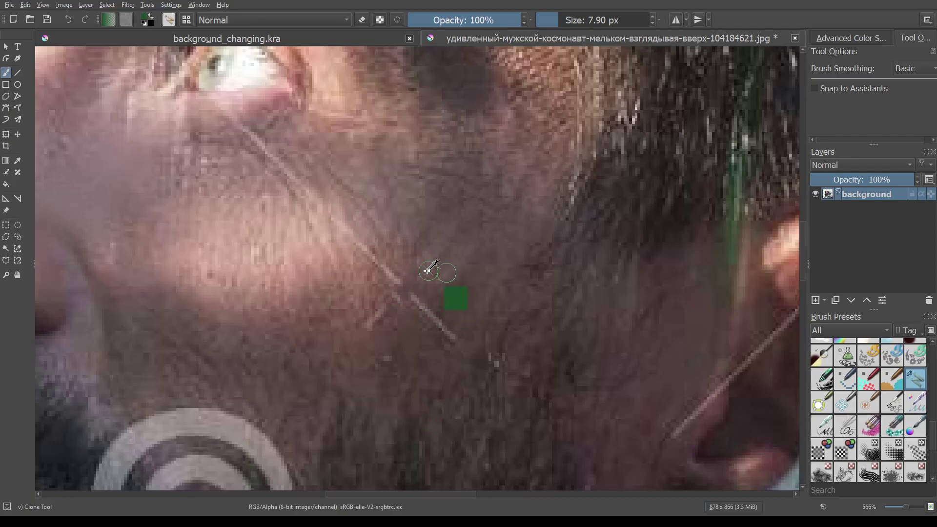
{"action": "mouse_move", "coordinate": [428, 303]}
{"action": "left_mouse_down"}
{"action": "mouse_move", "coordinate": [412, 296]}
{"action": "mouse_move", "coordinate": [433, 308]}
{"action": "left_mouse_up"}
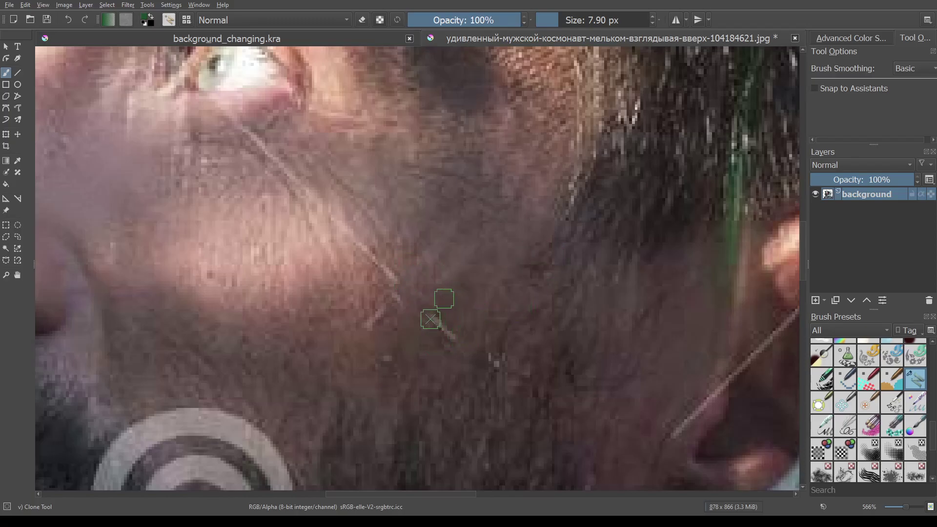
{"action": "left_click_drag", "start_coordinate": [430, 319], "coordinate": [456, 337]}
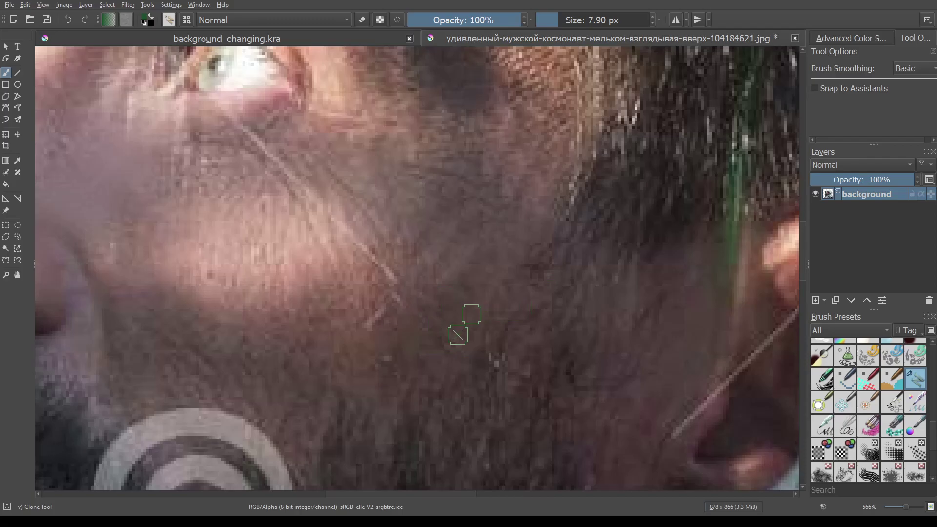
{"action": "mouse_move", "coordinate": [368, 321]}
{"action": "left_mouse_down"}
{"action": "mouse_move", "coordinate": [399, 291]}
{"action": "mouse_move", "coordinate": [391, 318]}
{"action": "left_mouse_up"}
Clone over the watermark line running up toward the eye and the streak below it.
{"action": "left_click", "coordinate": [371, 286], "text": "ctrl"}
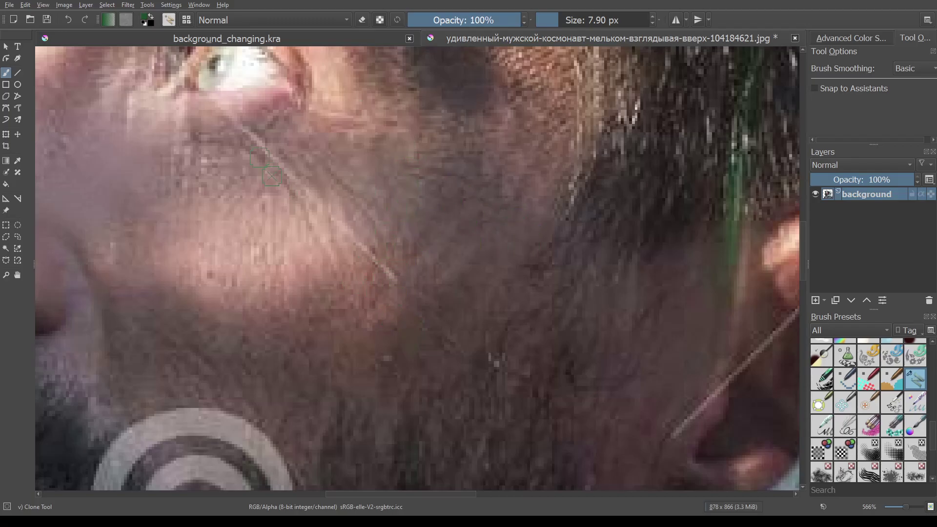
{"action": "left_click_drag", "start_coordinate": [389, 223], "coordinate": [295, 152]}
{"action": "left_click", "coordinate": [295, 152], "text": "ctrl"}
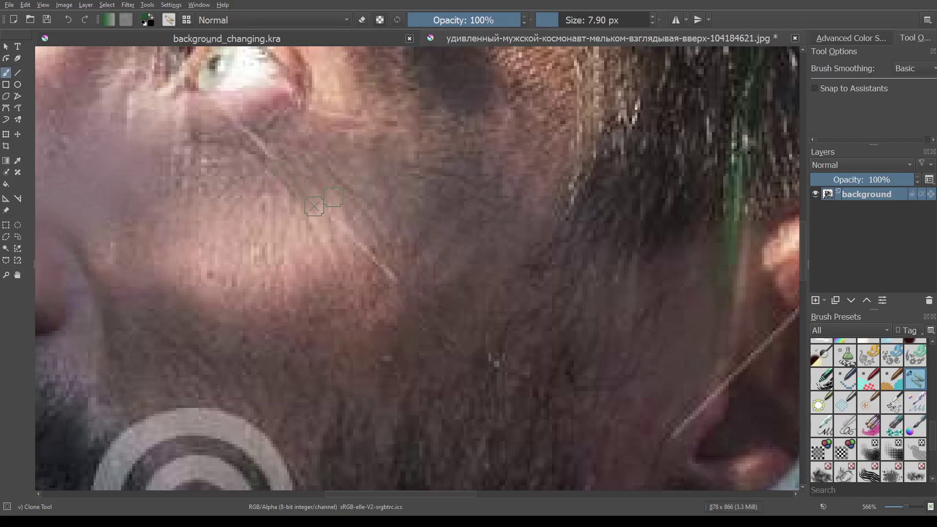
{"action": "left_click_drag", "start_coordinate": [314, 206], "coordinate": [343, 226]}
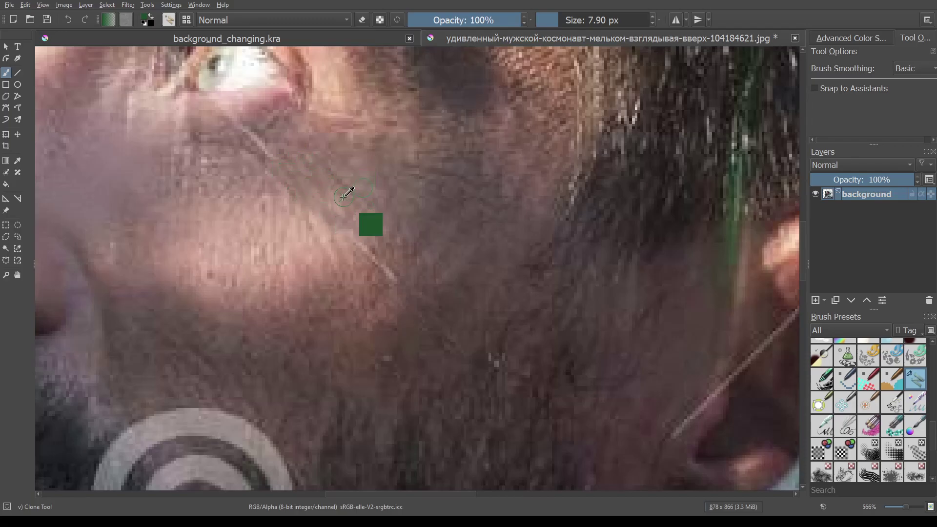
{"action": "left_click", "coordinate": [344, 197], "text": "ctrl"}
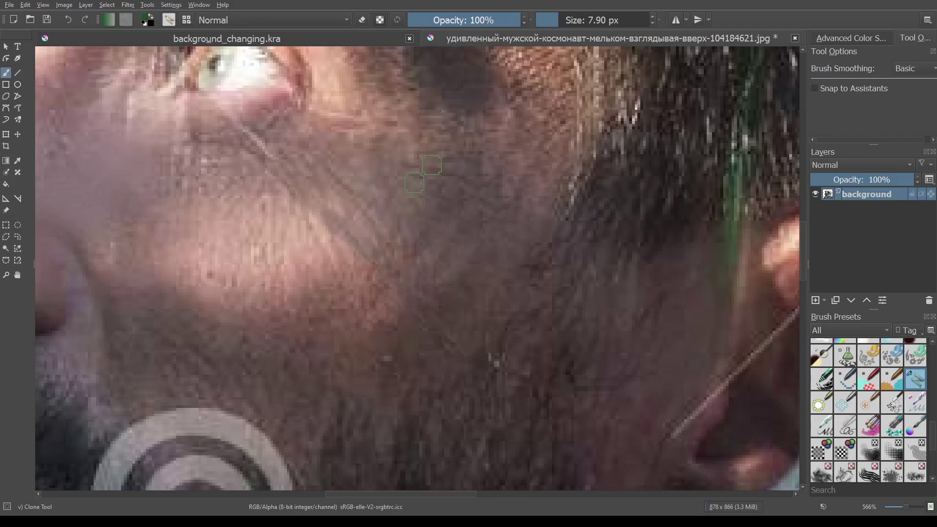
{"action": "mouse_move", "coordinate": [210, 174]}
{"action": "left_mouse_down"}
{"action": "mouse_move", "coordinate": [266, 244]}
{"action": "mouse_move", "coordinate": [355, 327]}
{"action": "mouse_move", "coordinate": [391, 342]}
{"action": "left_mouse_up"}
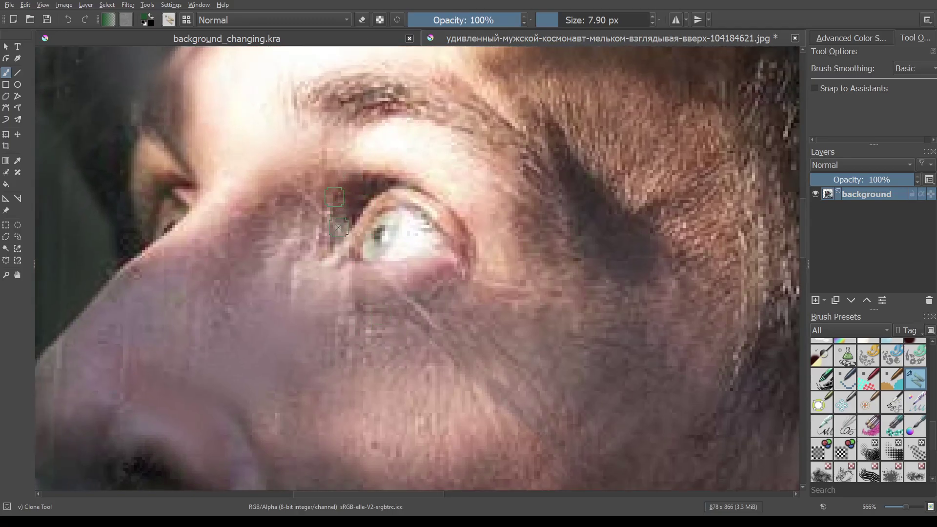
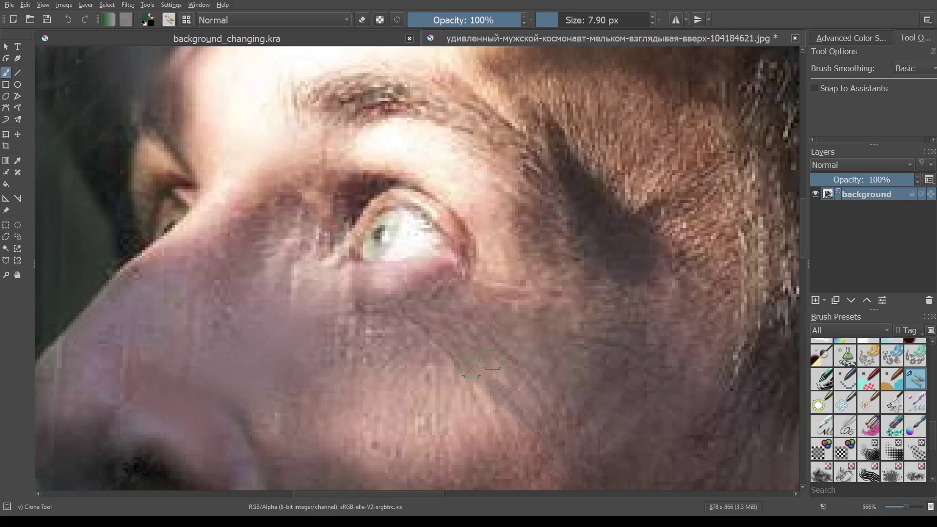
Clone hair texture over the upper and lower parts of the diagonal line on the ear.
{"action": "scroll", "coordinate": [490, 361], "scroll_direction": "down", "scroll_amount": 2}
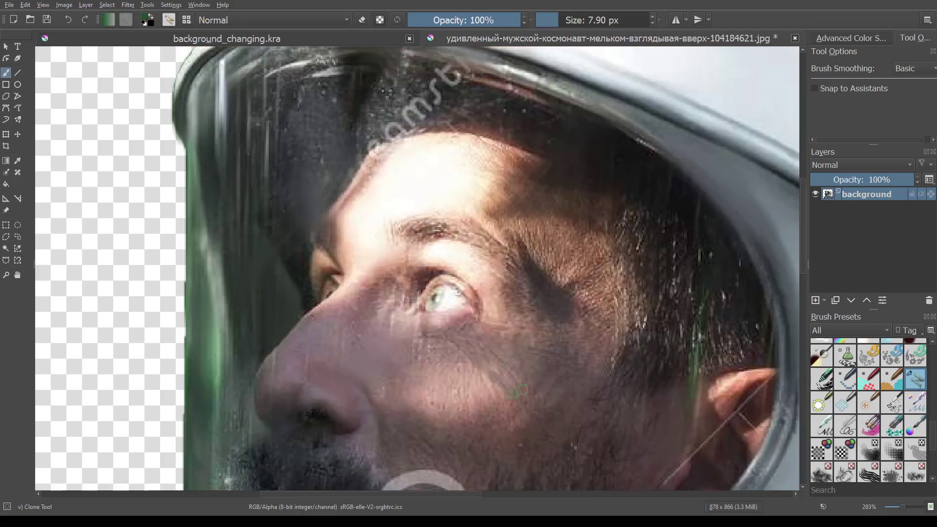
{"action": "mouse_move", "coordinate": [574, 408]}
{"action": "left_mouse_down"}
{"action": "mouse_move", "coordinate": [418, 390]}
{"action": "mouse_move", "coordinate": [429, 398]}
{"action": "mouse_move", "coordinate": [372, 329]}
{"action": "mouse_move", "coordinate": [408, 403]}
{"action": "mouse_move", "coordinate": [382, 226]}
{"action": "mouse_move", "coordinate": [260, 203]}
{"action": "left_mouse_up"}
{"action": "scroll", "coordinate": [468, 218], "scroll_direction": "up", "scroll_amount": 3}
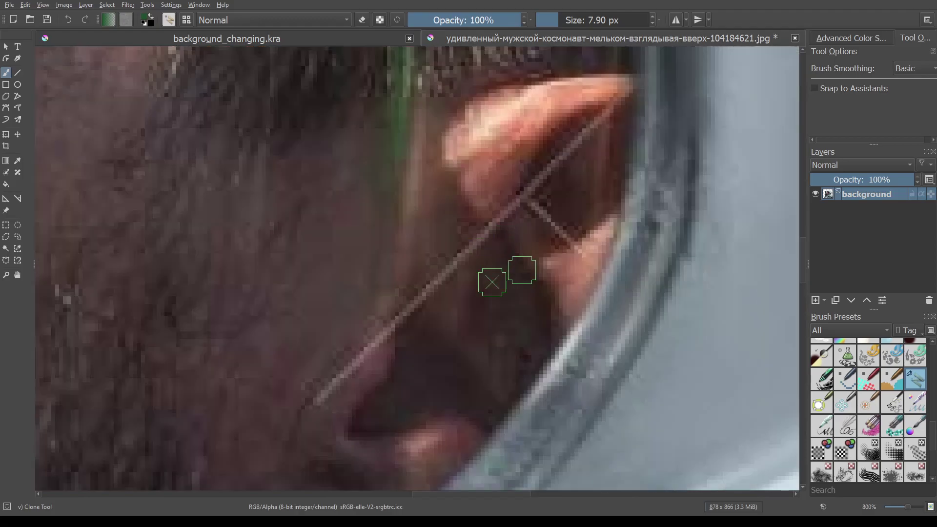
{"action": "left_click_drag", "start_coordinate": [467, 250], "coordinate": [486, 227]}
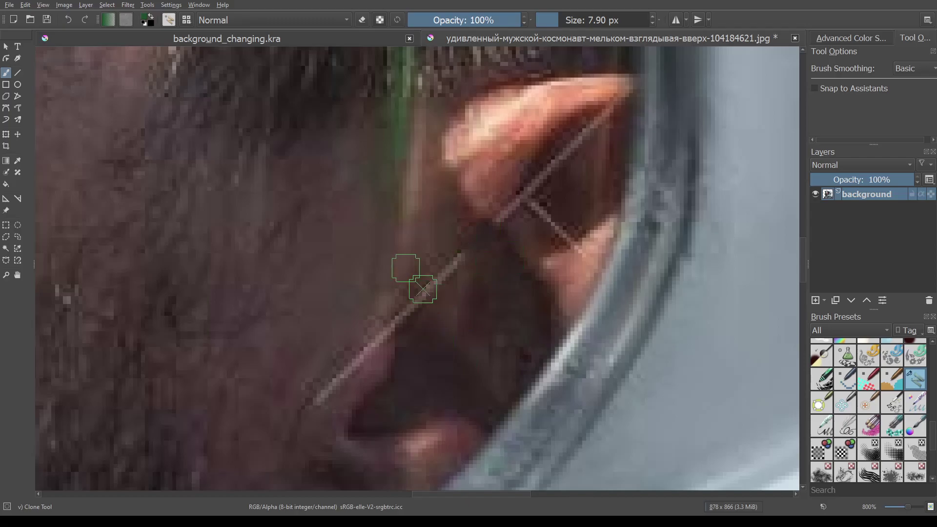
{"action": "left_click_drag", "start_coordinate": [437, 275], "coordinate": [447, 217]}
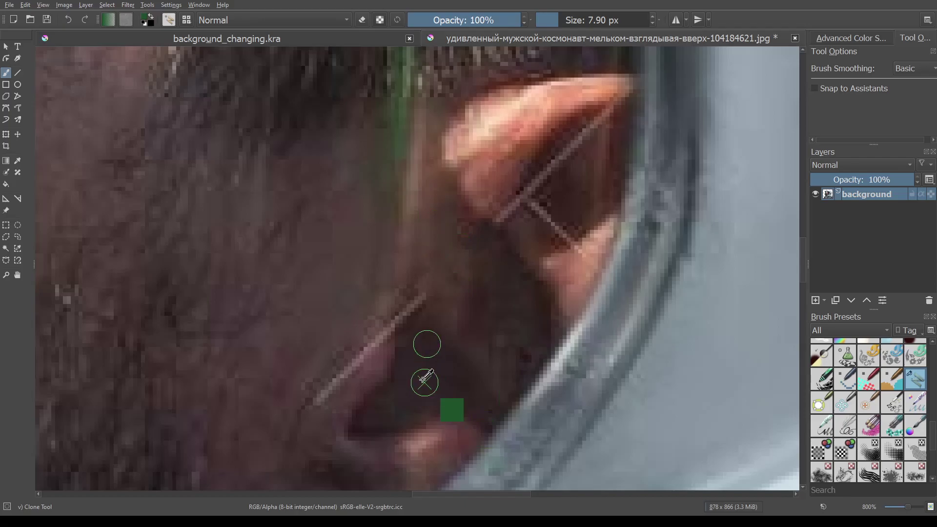
{"action": "left_click_drag", "start_coordinate": [411, 324], "coordinate": [420, 299]}
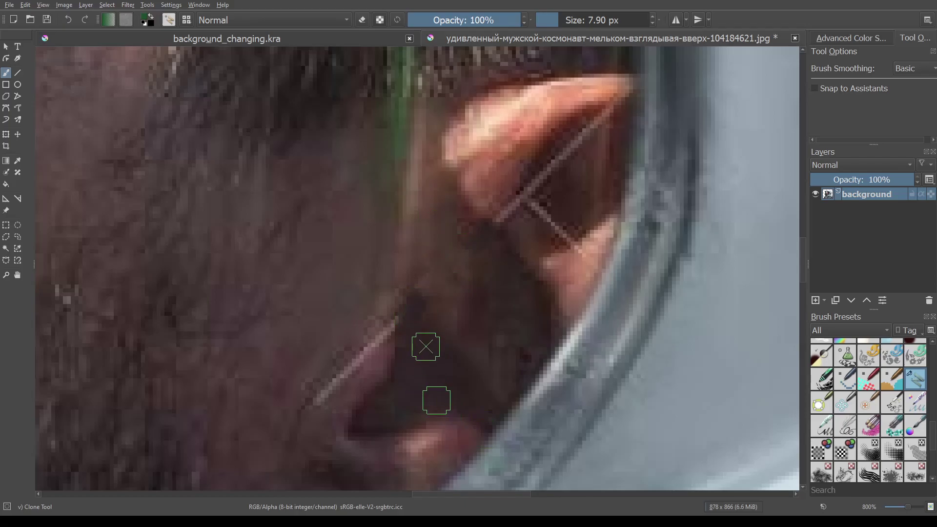
{"action": "left_click", "coordinate": [404, 394], "text": "ctrl"}
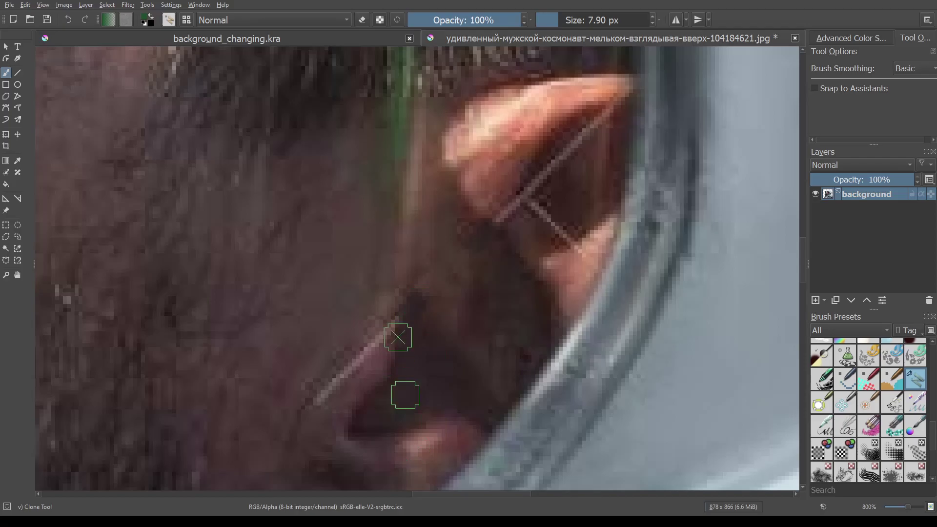
{"action": "left_click", "coordinate": [380, 359], "text": "ctrl"}
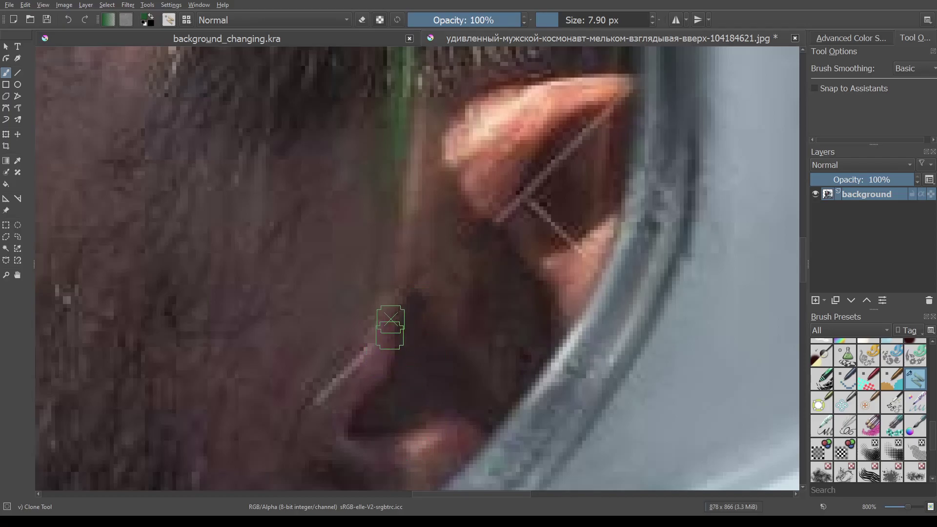
{"action": "left_click_drag", "start_coordinate": [372, 340], "coordinate": [317, 406]}
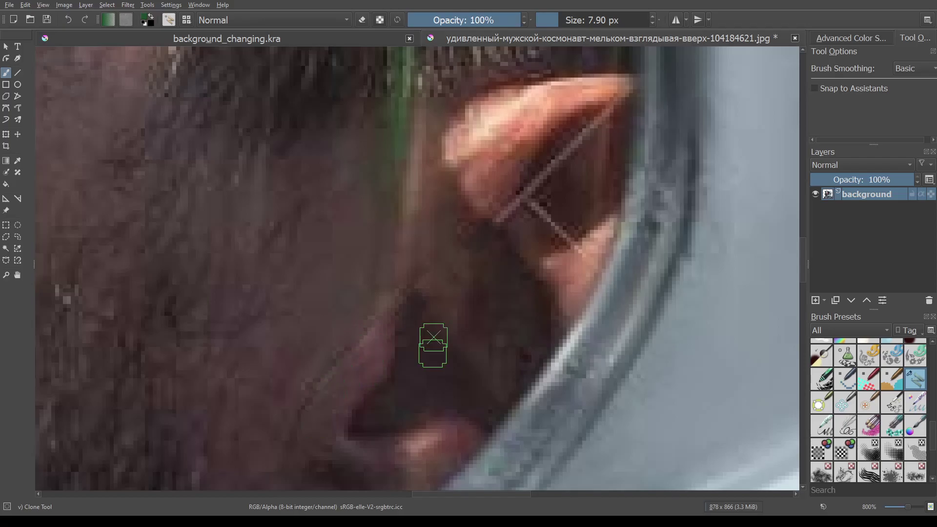
Resample nearby sources and clone over the line's remaining upper-ear and lower-right stretches.
{"action": "left_click_drag", "start_coordinate": [529, 254], "coordinate": [402, 347]}
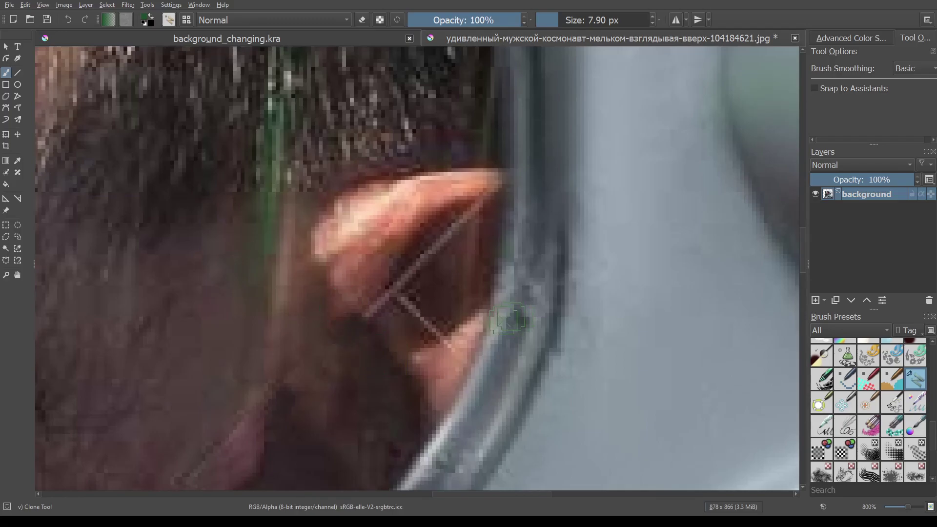
{"action": "left_click", "coordinate": [437, 295], "text": "ctrl"}
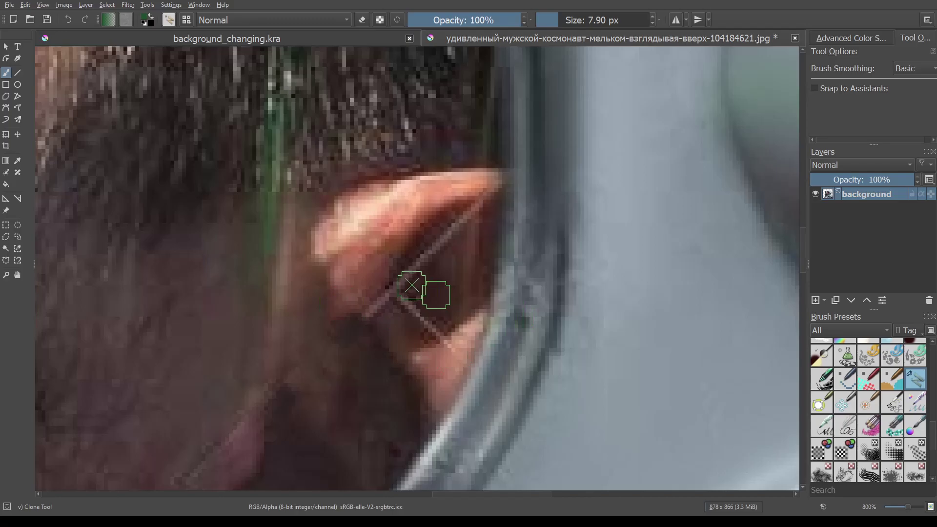
{"action": "left_click_drag", "start_coordinate": [412, 285], "coordinate": [429, 254]}
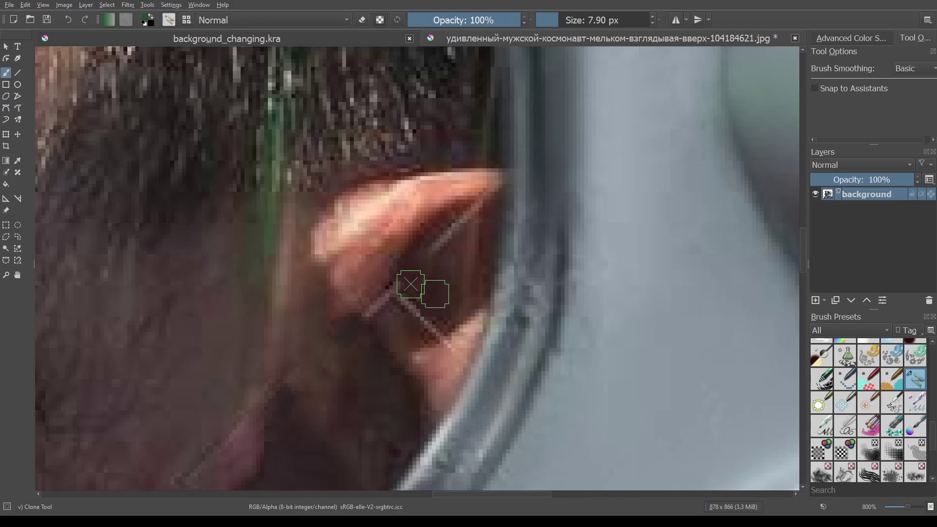
{"action": "left_click", "coordinate": [412, 331], "text": "ctrl"}
{"action": "mouse_move", "coordinate": [408, 303]}
{"action": "left_mouse_down"}
{"action": "mouse_move", "coordinate": [421, 322]}
{"action": "mouse_move", "coordinate": [433, 289]}
{"action": "left_mouse_up"}
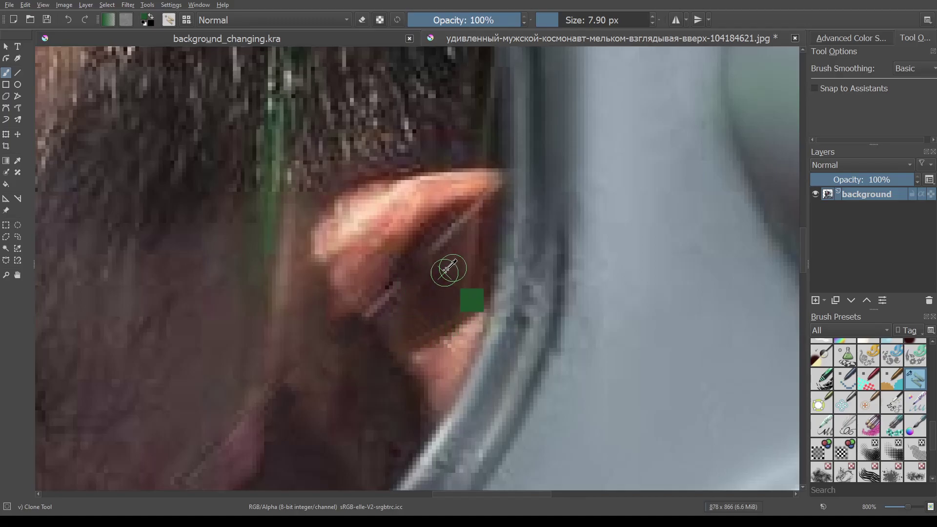
{"action": "left_click", "coordinate": [451, 257], "text": "ctrl"}
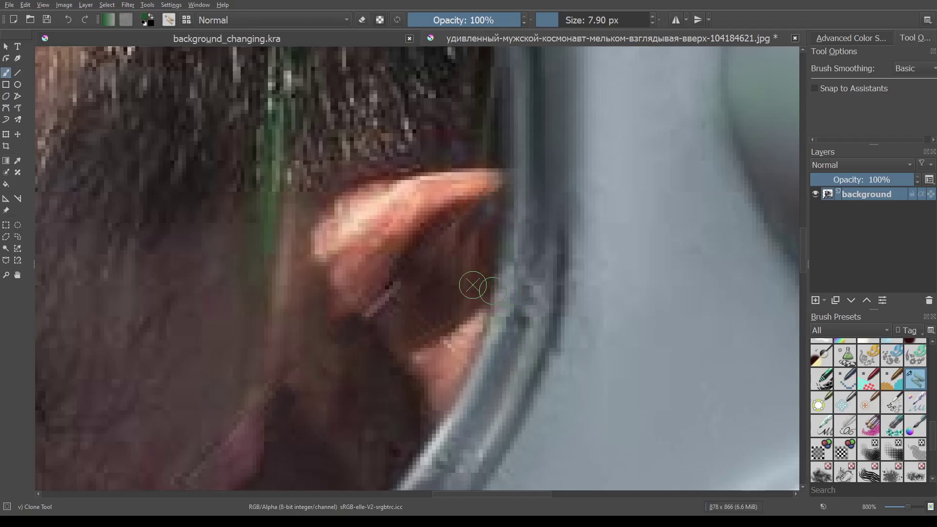
{"action": "left_click", "coordinate": [475, 237], "text": "ctrl"}
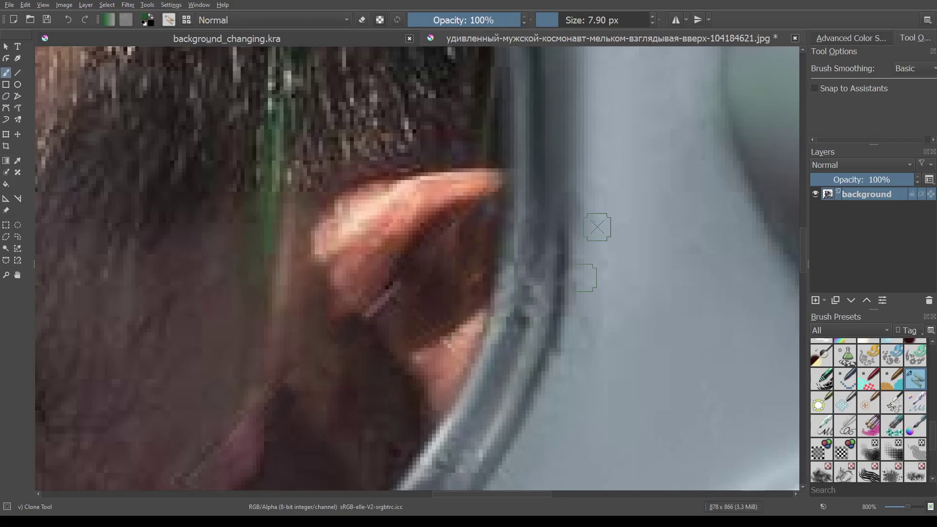
{"action": "left_click", "coordinate": [434, 369], "text": "ctrl"}
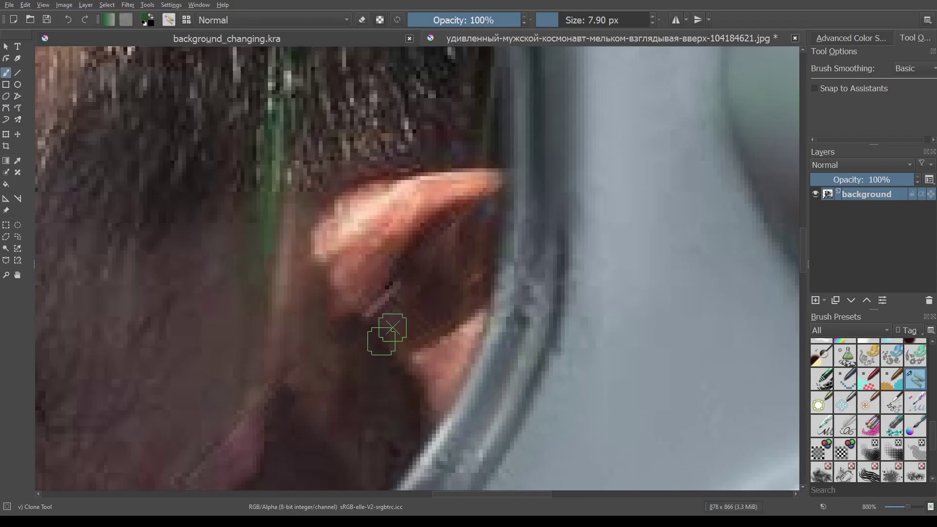
{"action": "left_click", "coordinate": [394, 301], "text": "ctrl"}
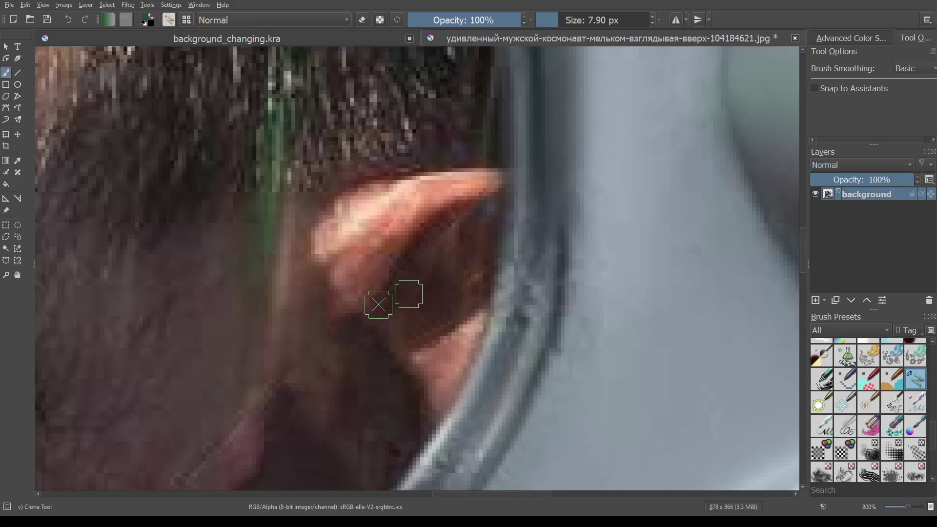
{"action": "left_click", "coordinate": [424, 310], "text": "ctrl"}
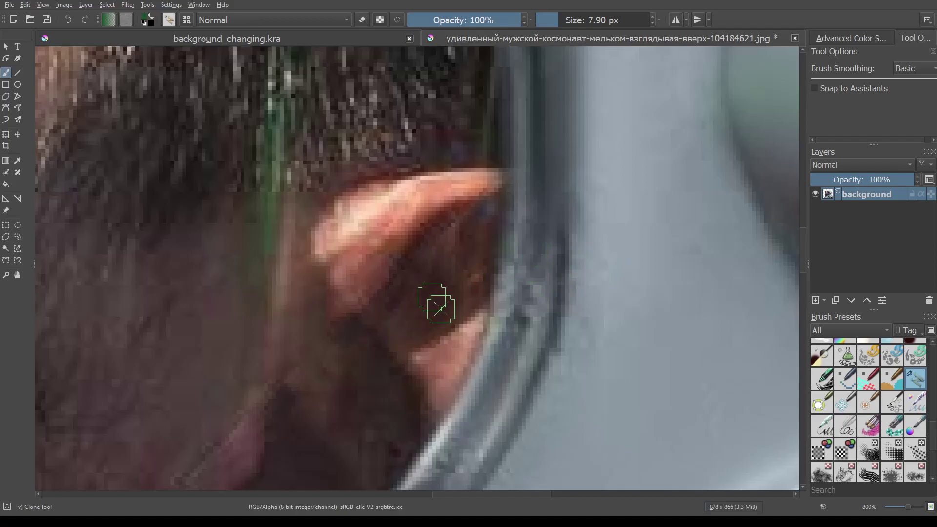
{"action": "scroll", "coordinate": [490, 285], "scroll_direction": "down", "scroll_amount": 4}
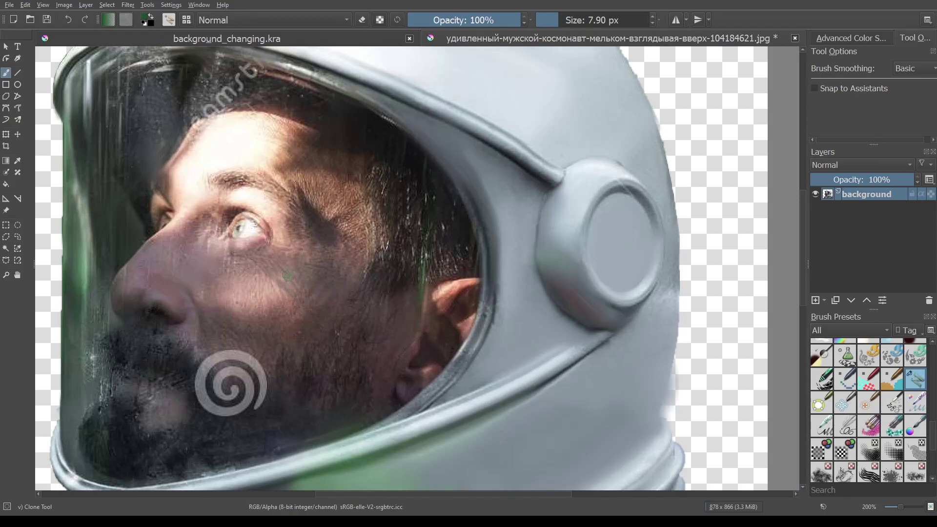
Shrink the clone brush to about 29 px and cover the spiral's upper arc with skin.
{"action": "mouse_move", "coordinate": [288, 277]}
{"action": "left_mouse_down"}
{"action": "mouse_move", "coordinate": [350, 310]}
{"action": "mouse_move", "coordinate": [429, 331]}
{"action": "mouse_move", "coordinate": [440, 132]}
{"action": "mouse_move", "coordinate": [489, 153]}
{"action": "mouse_move", "coordinate": [477, 199]}
{"action": "left_mouse_up"}
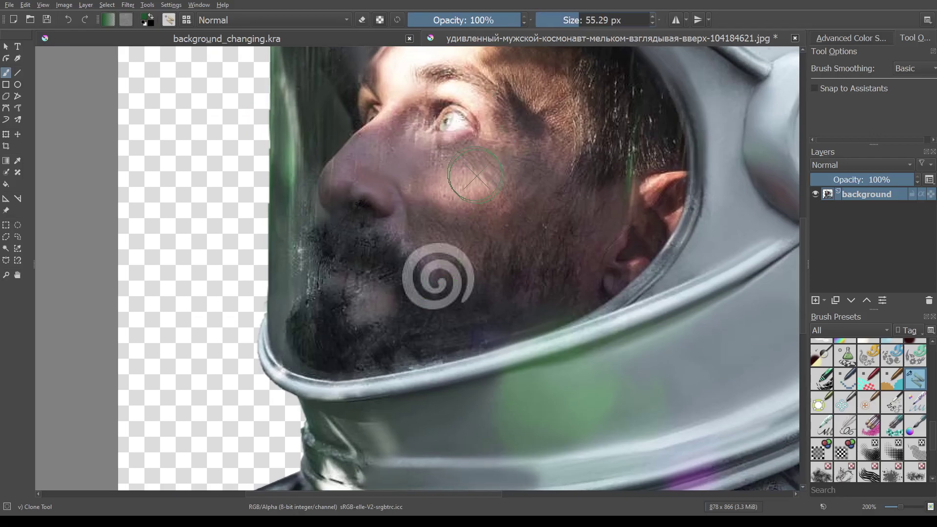
{"action": "scroll", "coordinate": [470, 322], "scroll_direction": "up", "scroll_amount": 3}
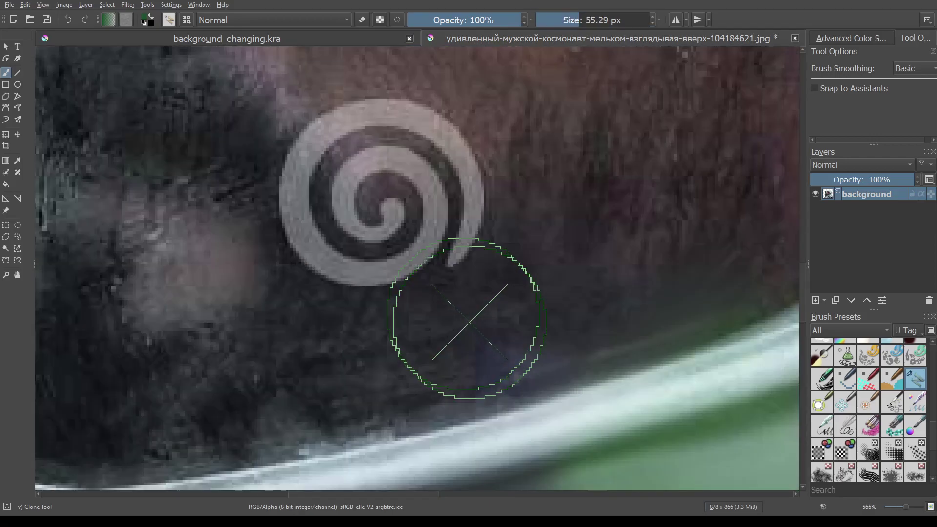
{"action": "left_click", "coordinate": [571, 21]}
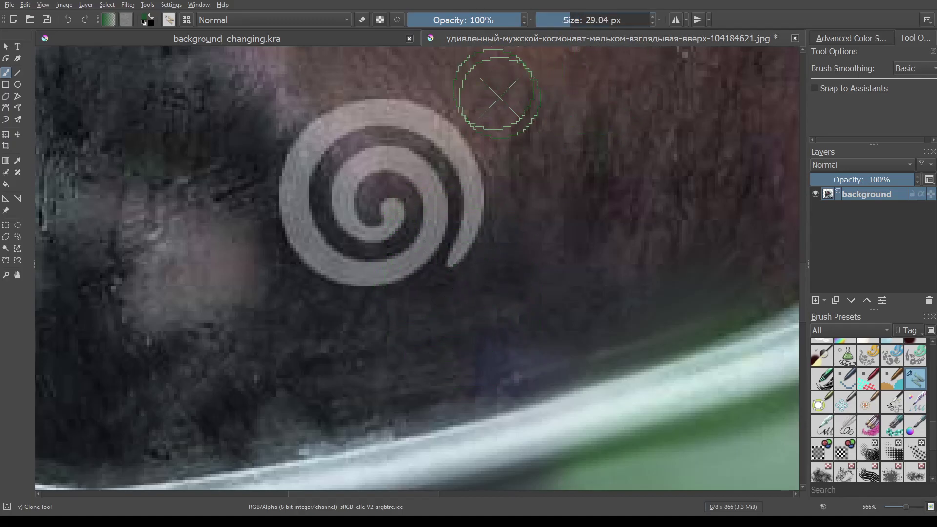
{"action": "left_click_drag", "start_coordinate": [426, 194], "coordinate": [443, 272]}
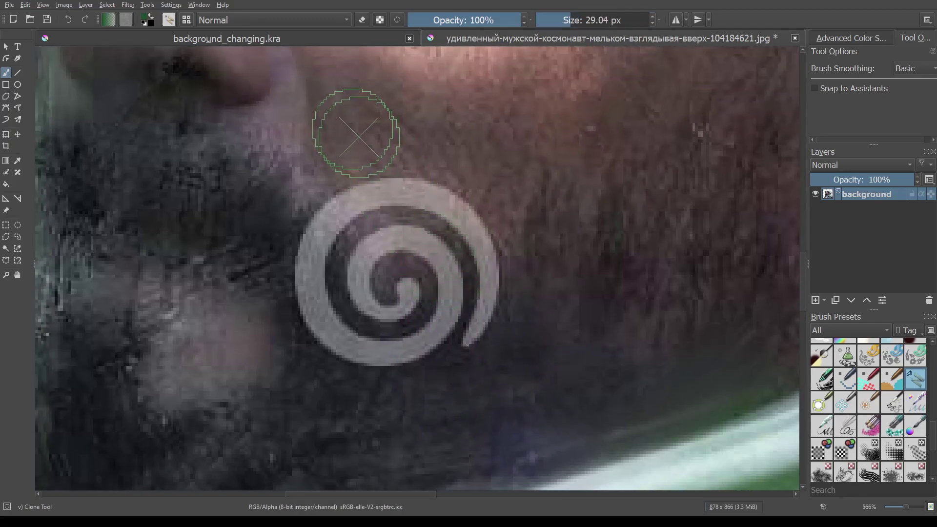
{"action": "left_click", "coordinate": [359, 137], "text": "ctrl"}
{"action": "left_click_drag", "start_coordinate": [371, 194], "coordinate": [462, 216]}
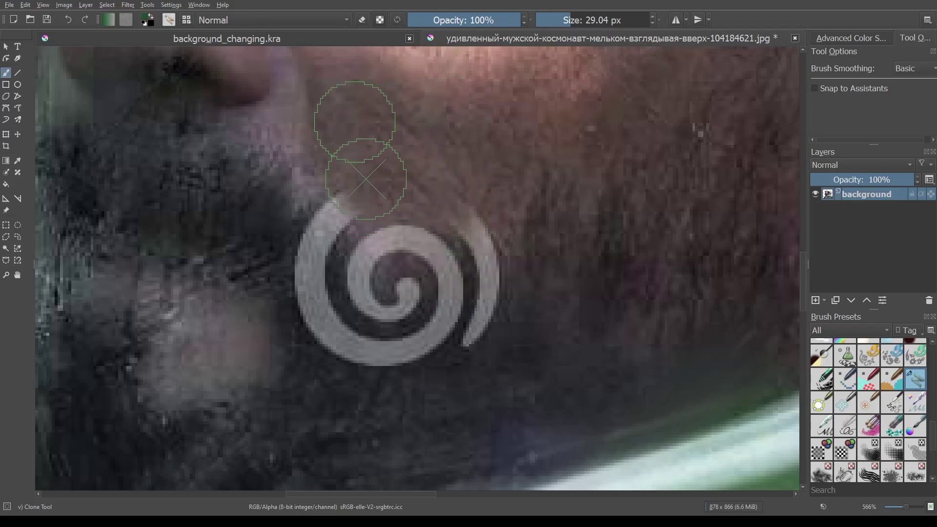
Clone skin over the spiral's right arcs and lower-left ring, undoing one stray stroke.
{"action": "left_click", "coordinate": [553, 221], "text": "ctrl"}
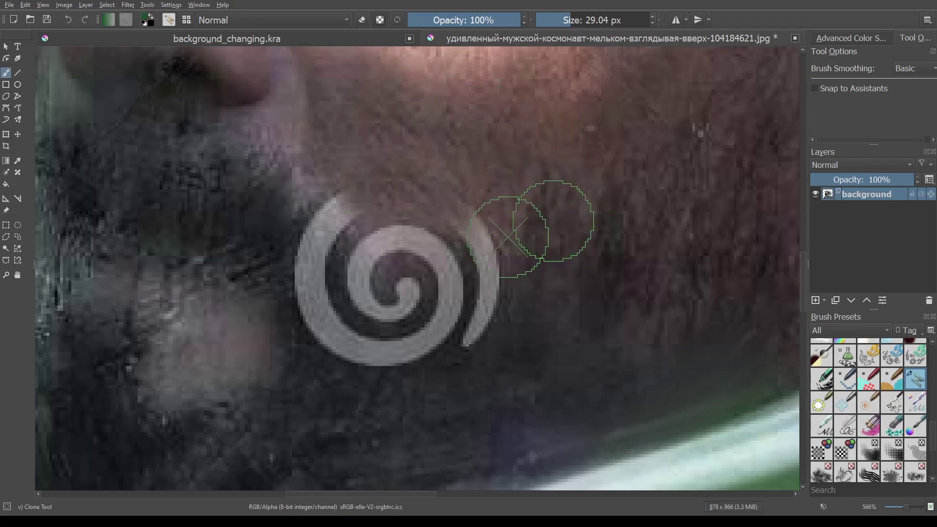
{"action": "left_click_drag", "start_coordinate": [492, 235], "coordinate": [448, 212]}
{"action": "left_click", "coordinate": [558, 311], "text": "ctrl"}
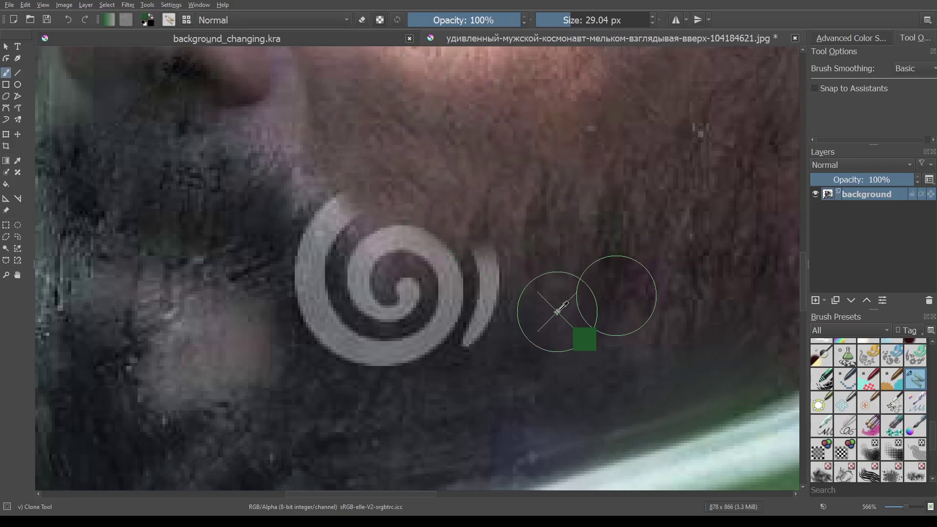
{"action": "left_click_drag", "start_coordinate": [510, 304], "coordinate": [493, 300]}
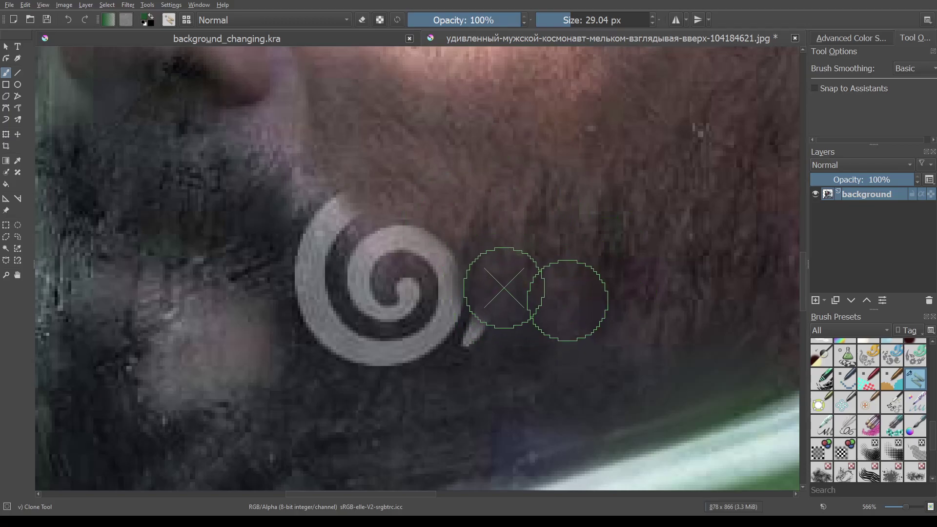
{"action": "left_click_drag", "start_coordinate": [483, 341], "coordinate": [462, 362]}
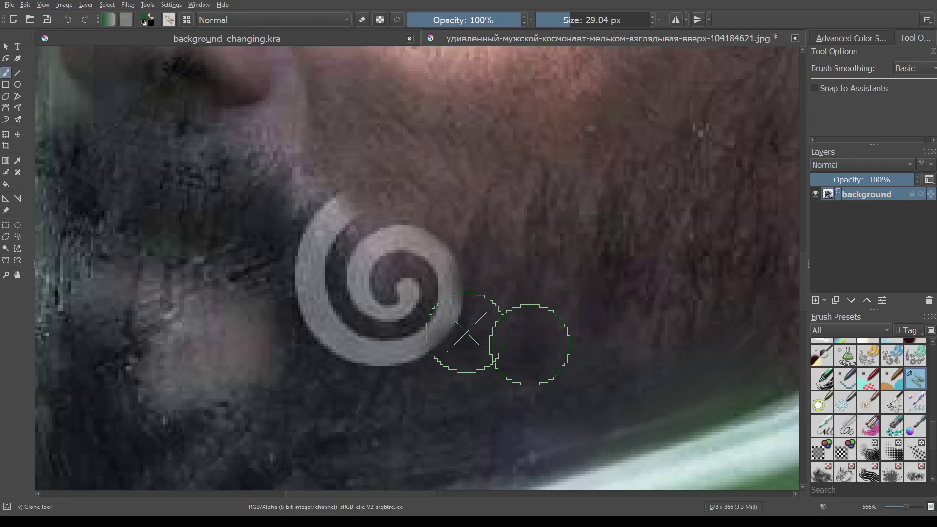
{"action": "mouse_move", "coordinate": [483, 282]}
{"action": "left_mouse_down"}
{"action": "mouse_move", "coordinate": [434, 323]}
{"action": "mouse_move", "coordinate": [450, 321]}
{"action": "left_mouse_up"}
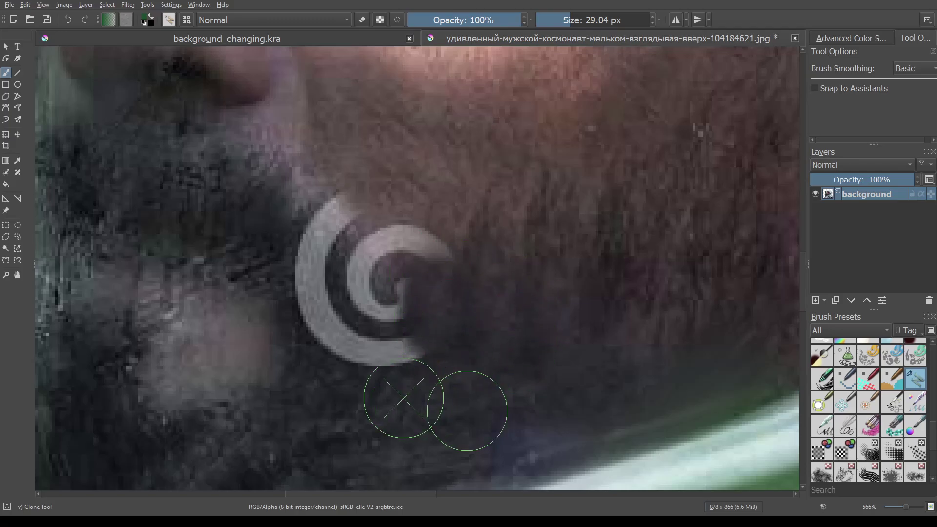
{"action": "left_click", "coordinate": [334, 395], "text": "ctrl"}
{"action": "mouse_move", "coordinate": [335, 354]}
{"action": "left_mouse_down"}
{"action": "mouse_move", "coordinate": [335, 321]}
{"action": "mouse_move", "coordinate": [397, 334]}
{"action": "left_mouse_up"}
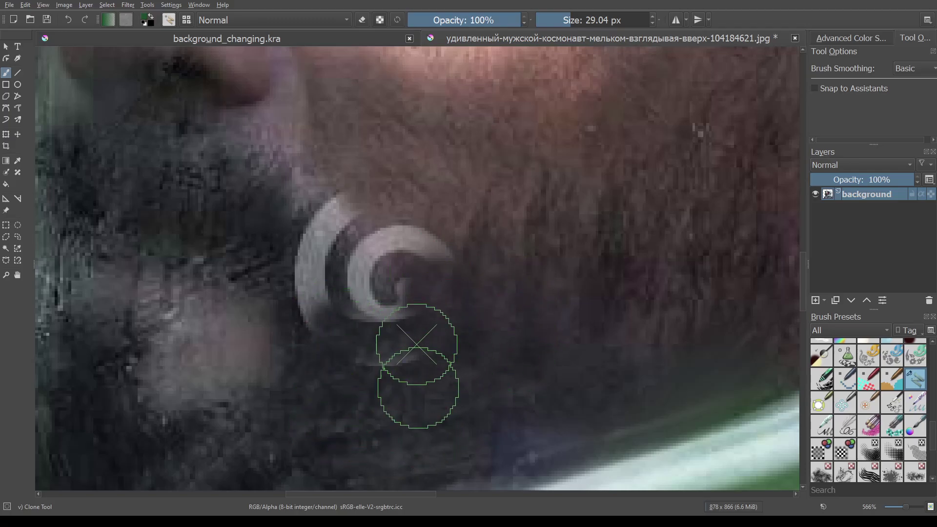
{"action": "mouse_move", "coordinate": [484, 357]}
{"action": "left_mouse_down"}
{"action": "mouse_move", "coordinate": [443, 376]}
{"action": "mouse_move", "coordinate": [324, 365]}
{"action": "mouse_move", "coordinate": [434, 390]}
{"action": "left_mouse_up"}
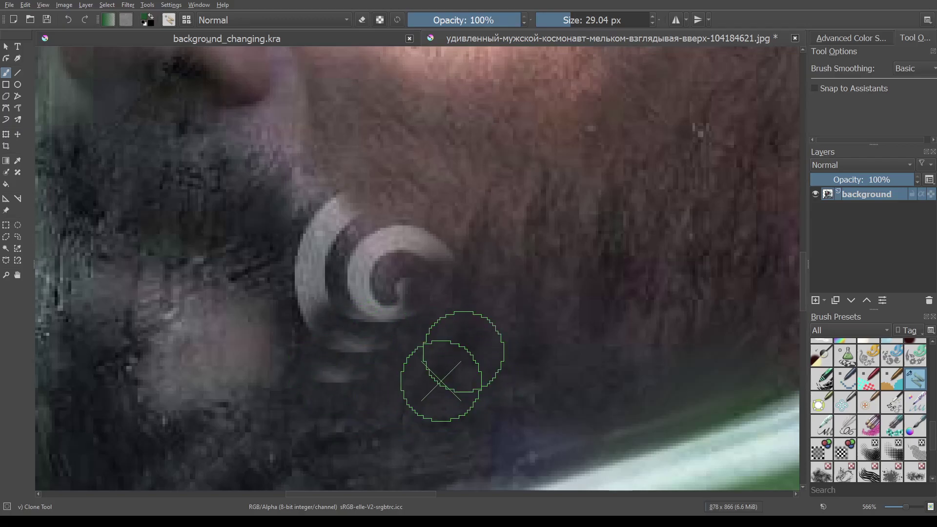
{"action": "key", "text": "ctrl+z"}
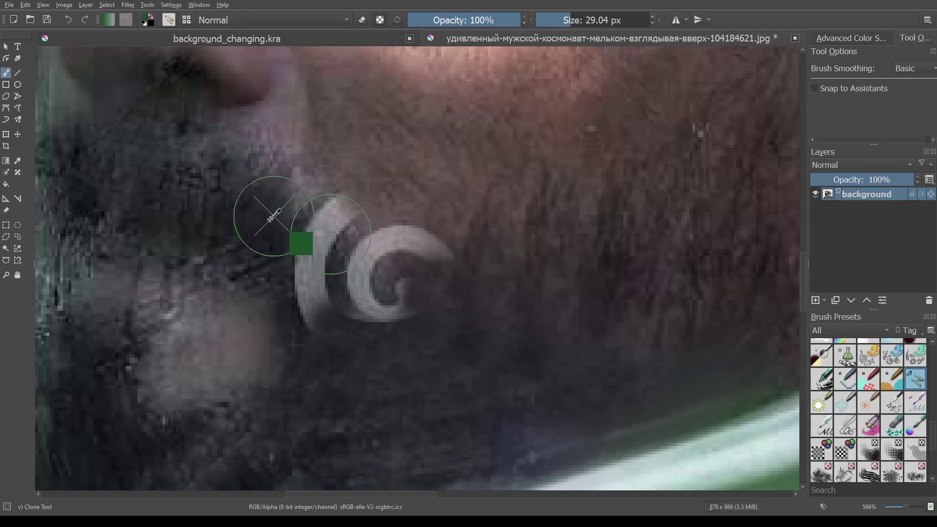
Cover the spiral's upper-left arc, right tip and white curl with dark beard texture.
{"action": "mouse_move", "coordinate": [312, 234]}
{"action": "left_mouse_down"}
{"action": "mouse_move", "coordinate": [325, 198]}
{"action": "mouse_move", "coordinate": [272, 209]}
{"action": "left_mouse_up"}
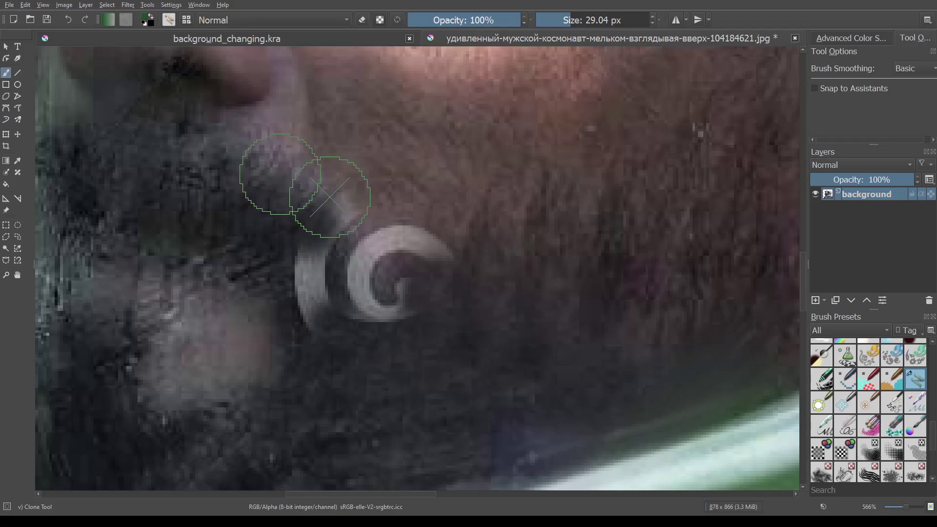
{"action": "left_click", "coordinate": [436, 185], "text": "ctrl"}
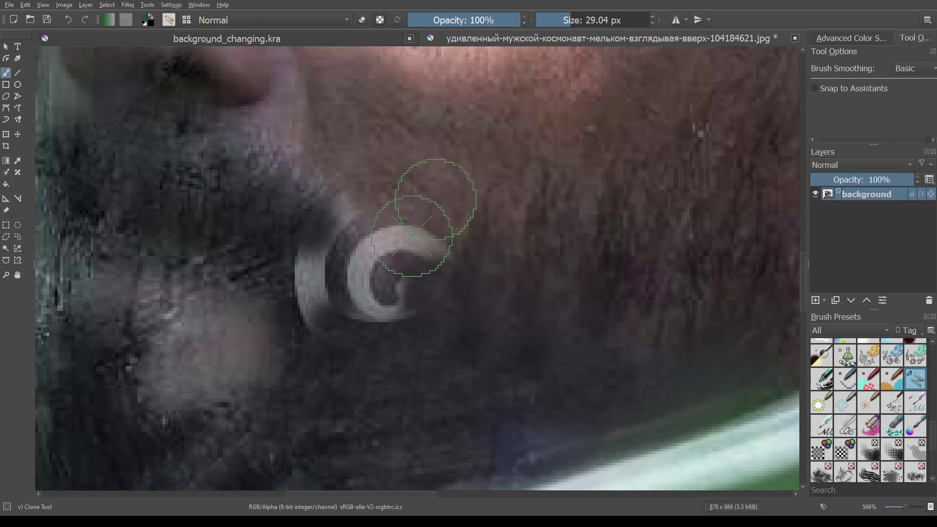
{"action": "mouse_move", "coordinate": [410, 244]}
{"action": "left_mouse_down"}
{"action": "mouse_move", "coordinate": [463, 232]}
{"action": "mouse_move", "coordinate": [356, 195]}
{"action": "left_mouse_up"}
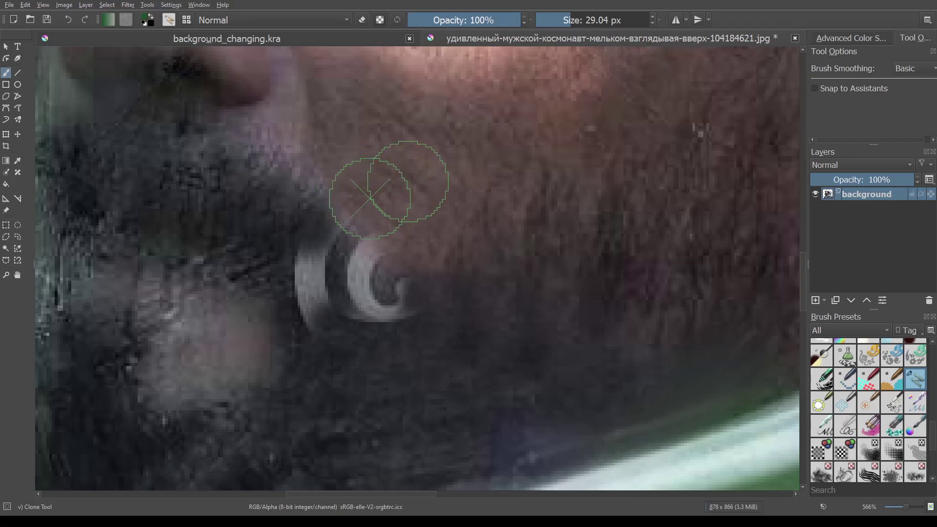
{"action": "left_click", "coordinate": [354, 319], "text": "ctrl"}
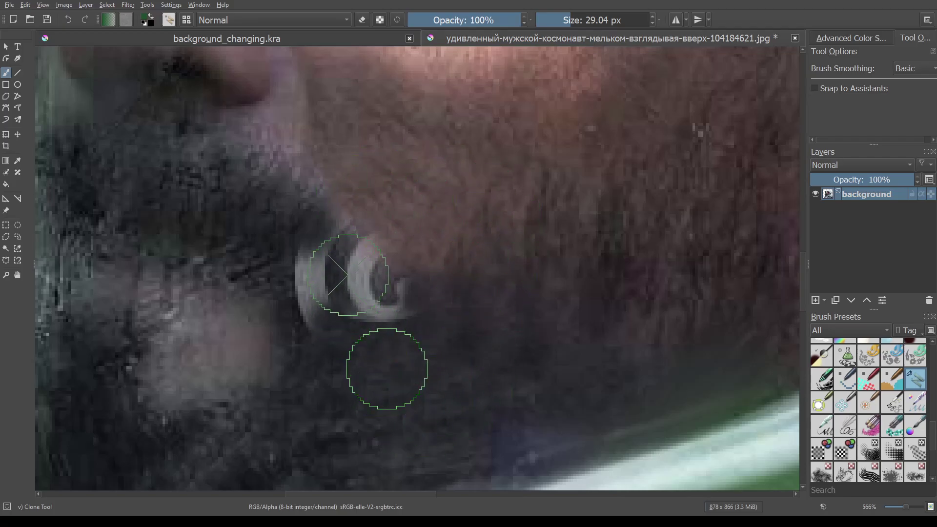
{"action": "left_click_drag", "start_coordinate": [387, 369], "coordinate": [435, 392]}
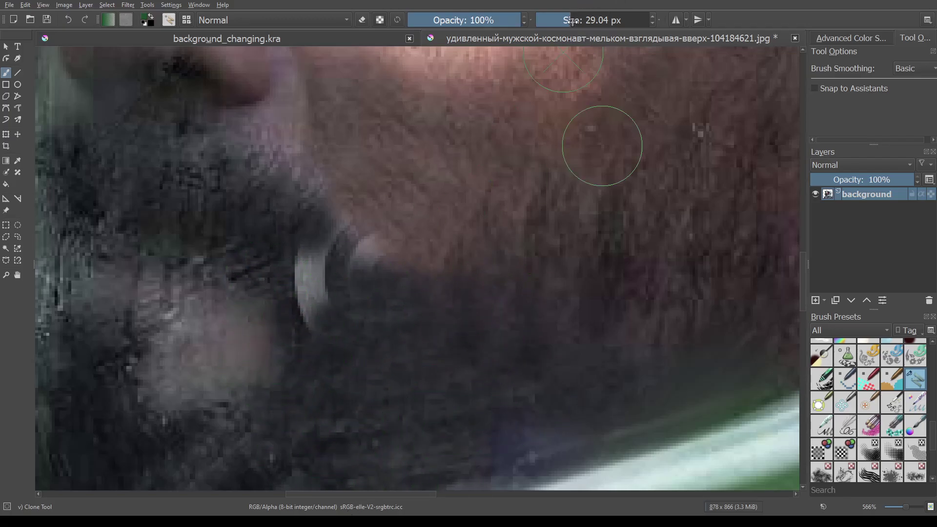
Paint out the bright white streak in the beard with dark cloned texture.
{"action": "left_click", "coordinate": [272, 267], "text": "ctrl"}
{"action": "left_click_drag", "start_coordinate": [299, 263], "coordinate": [303, 303]}
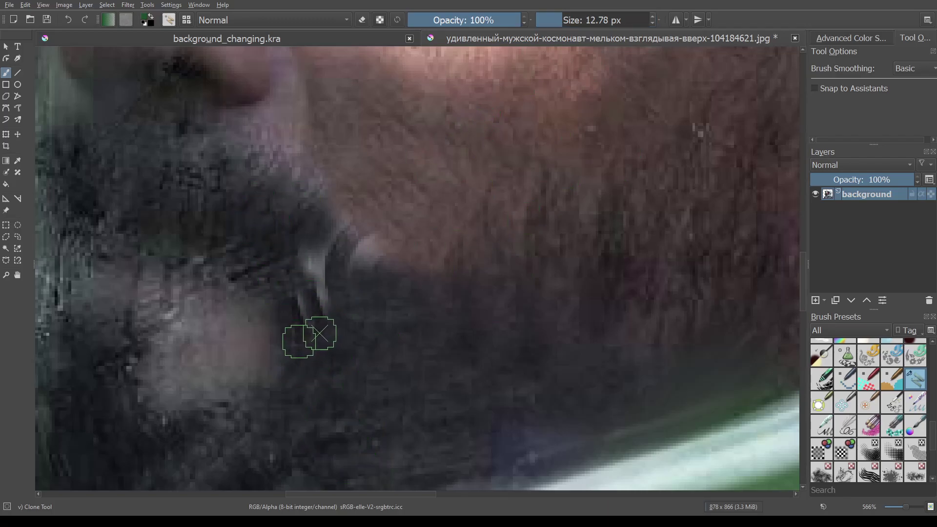
{"action": "left_click", "coordinate": [280, 283], "text": "ctrl"}
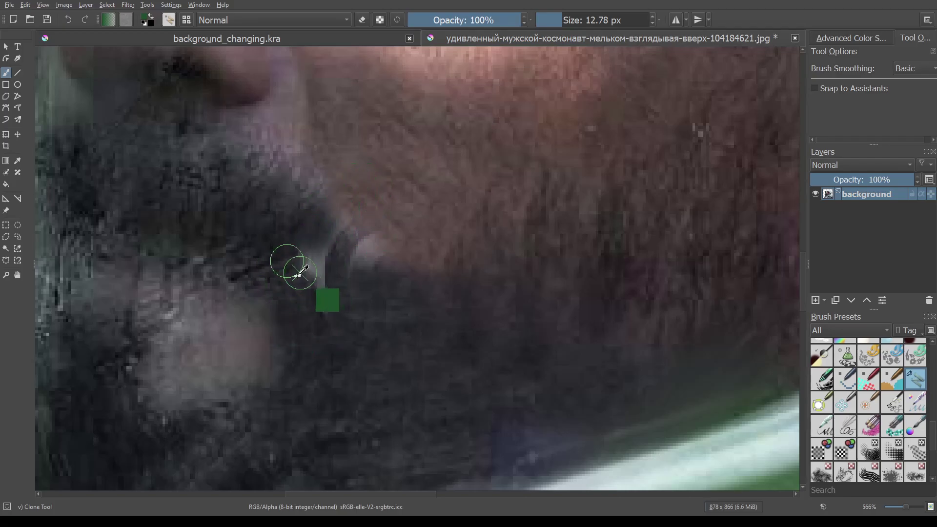
{"action": "left_click", "coordinate": [291, 273], "text": "ctrl"}
{"action": "mouse_move", "coordinate": [329, 262]}
{"action": "left_mouse_down"}
{"action": "mouse_move", "coordinate": [323, 284]}
{"action": "mouse_move", "coordinate": [300, 254]}
{"action": "mouse_move", "coordinate": [338, 245]}
{"action": "mouse_move", "coordinate": [327, 253]}
{"action": "mouse_move", "coordinate": [353, 299]}
{"action": "left_mouse_up"}
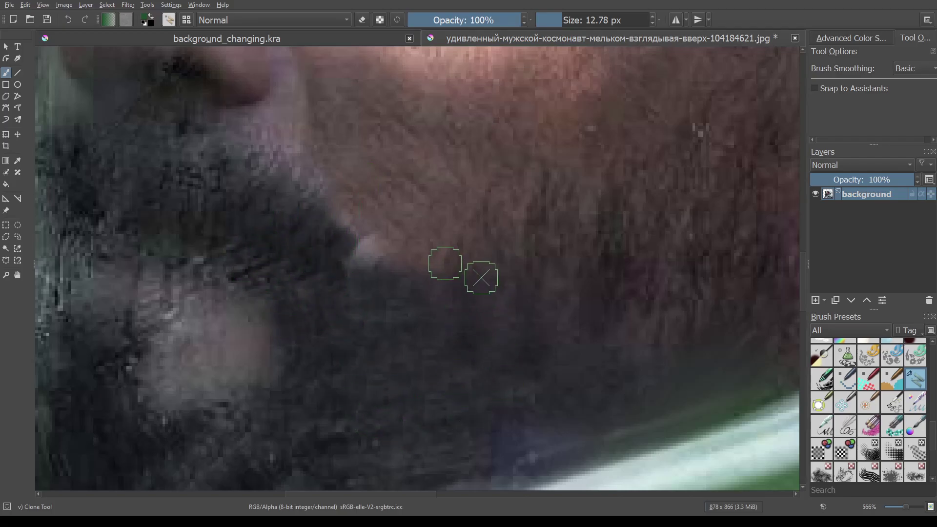
{"action": "scroll", "coordinate": [481, 276], "scroll_direction": "down", "scroll_amount": 3}
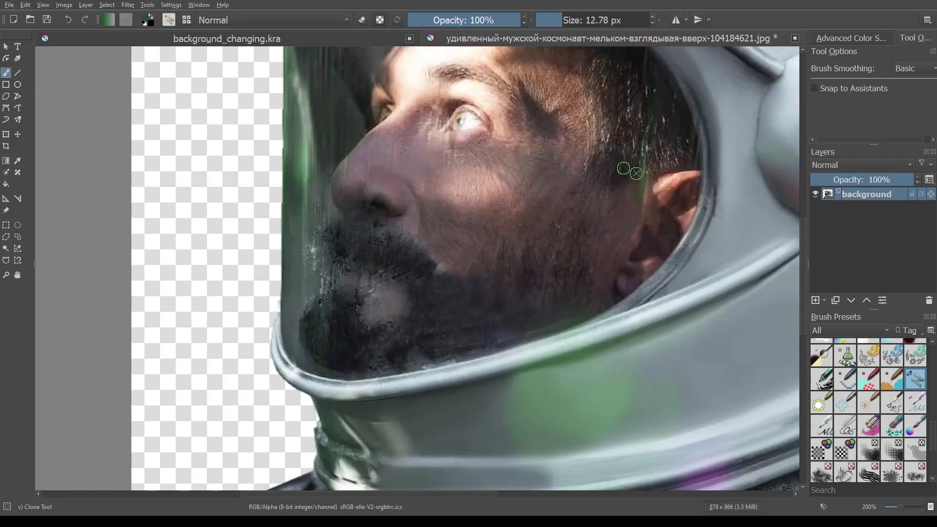
{"action": "scroll", "coordinate": [485, 293], "scroll_direction": "up", "scroll_amount": 1}
{"action": "scroll", "coordinate": [431, 272], "scroll_direction": "up", "scroll_amount": 2}
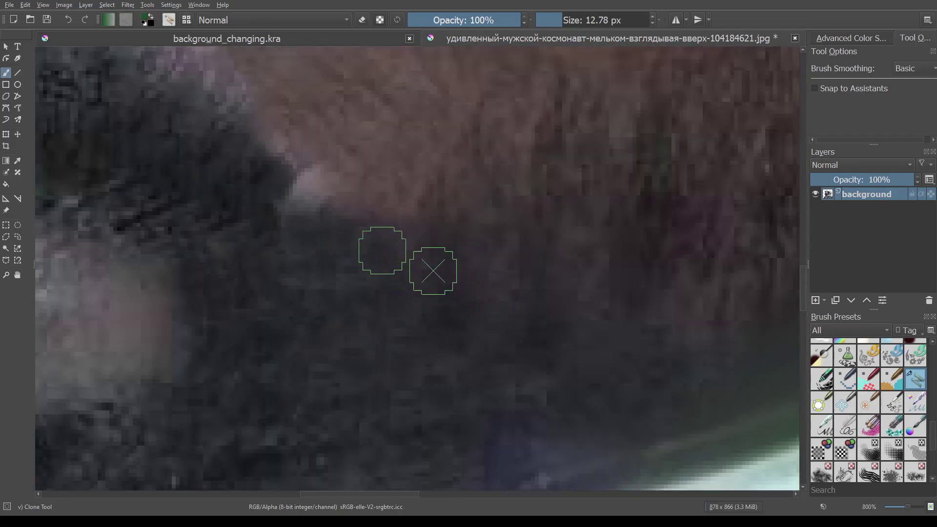
Cover the remaining light patch and pink beard edge with brown cloned texture.
{"action": "left_click", "coordinate": [361, 174], "text": "ctrl"}
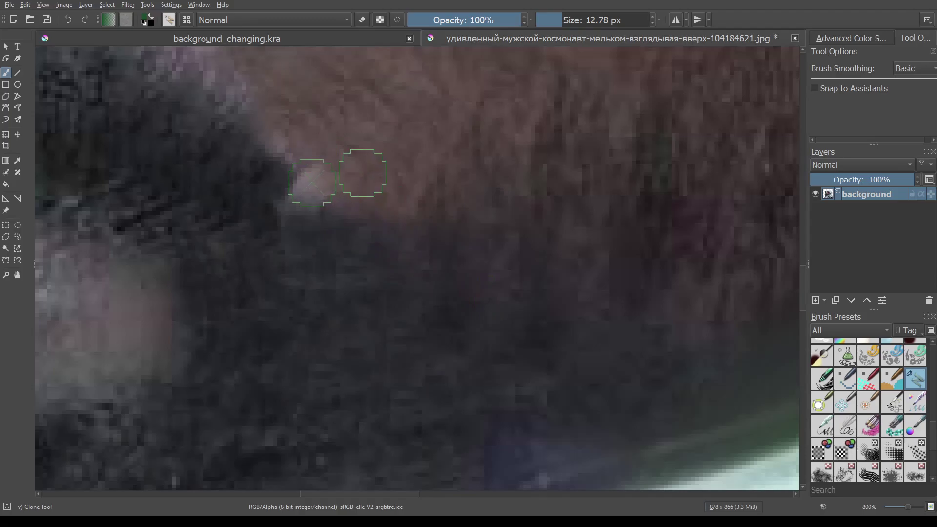
{"action": "left_click_drag", "start_coordinate": [311, 182], "coordinate": [303, 173]}
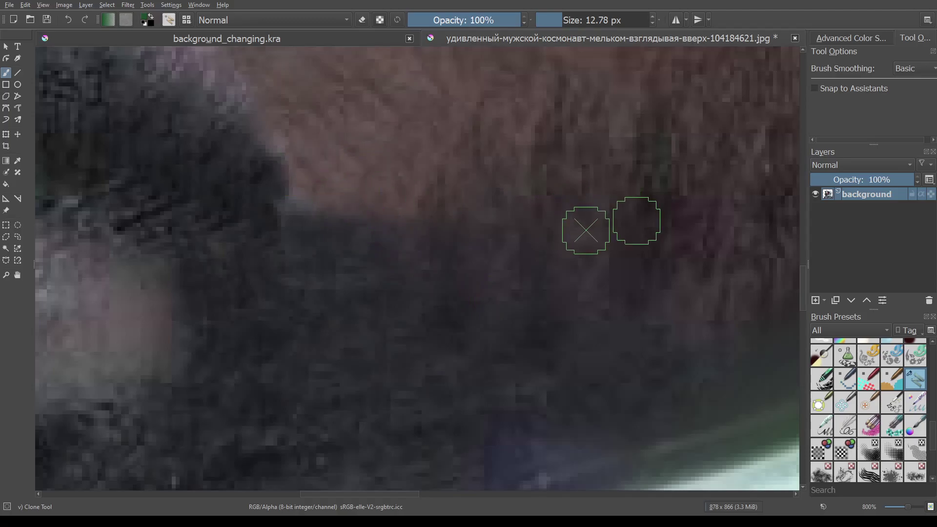
{"action": "left_click", "coordinate": [224, 175], "text": "ctrl"}
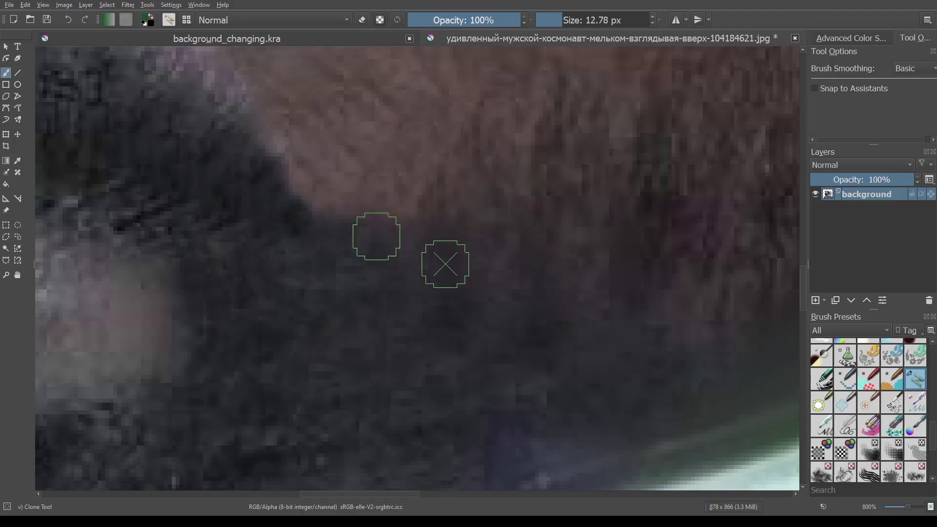
{"action": "left_click", "coordinate": [298, 199], "text": "ctrl"}
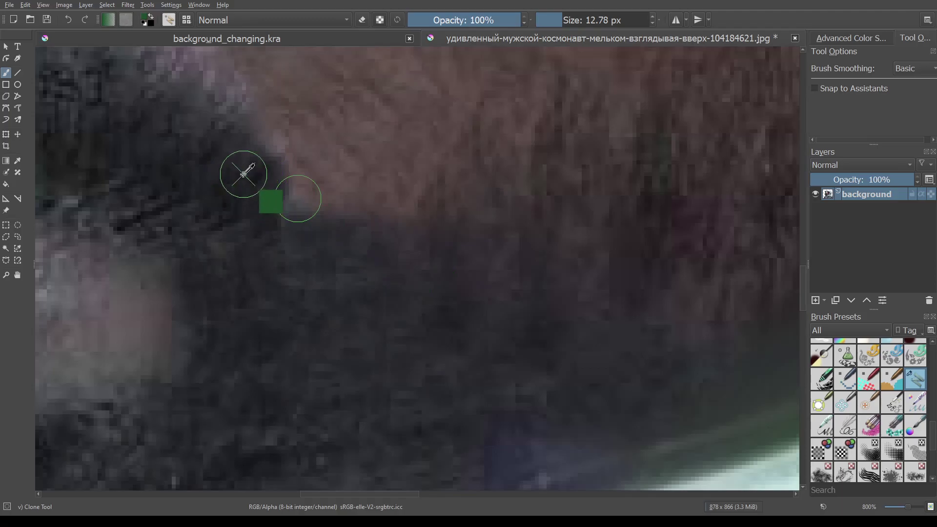
{"action": "mouse_move", "coordinate": [276, 204]}
{"action": "left_mouse_down"}
{"action": "mouse_move", "coordinate": [303, 215]}
{"action": "mouse_move", "coordinate": [293, 215]}
{"action": "left_mouse_up"}
{"action": "scroll", "coordinate": [581, 278], "scroll_direction": "down", "scroll_amount": 1}
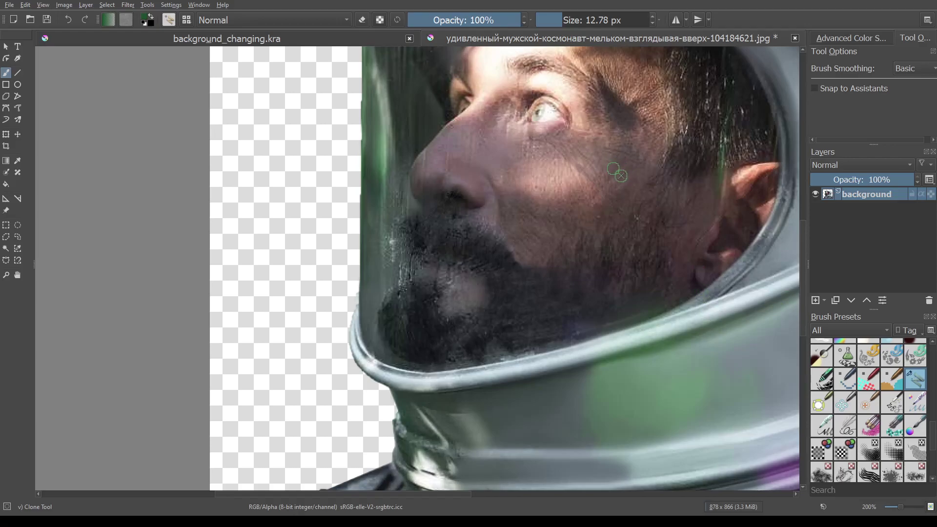
{"action": "scroll", "coordinate": [495, 368], "scroll_direction": "up", "scroll_amount": 3}
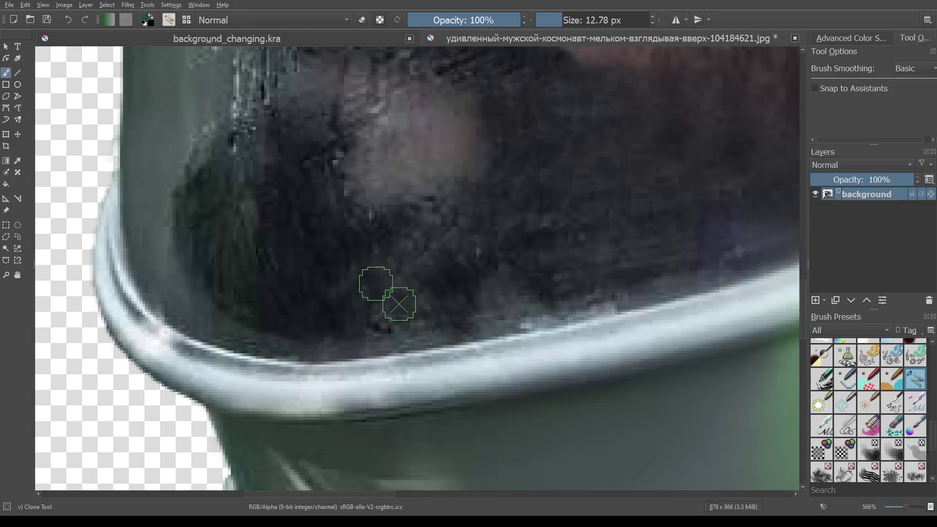
{"action": "scroll", "coordinate": [566, 197], "scroll_direction": "down", "scroll_amount": 3}
{"action": "mouse_move", "coordinate": [553, 161]}
{"action": "left_mouse_down"}
{"action": "mouse_move", "coordinate": [483, 244]}
{"action": "mouse_move", "coordinate": [468, 337]}
{"action": "mouse_move", "coordinate": [452, 378]}
{"action": "mouse_move", "coordinate": [437, 357]}
{"action": "mouse_move", "coordinate": [429, 449]}
{"action": "mouse_move", "coordinate": [409, 488]}
{"action": "left_mouse_up"}
Clone dark hair over the watermark's 'm' letters and remaining light strokes.
{"action": "scroll", "coordinate": [472, 254], "scroll_direction": "up", "scroll_amount": 3}
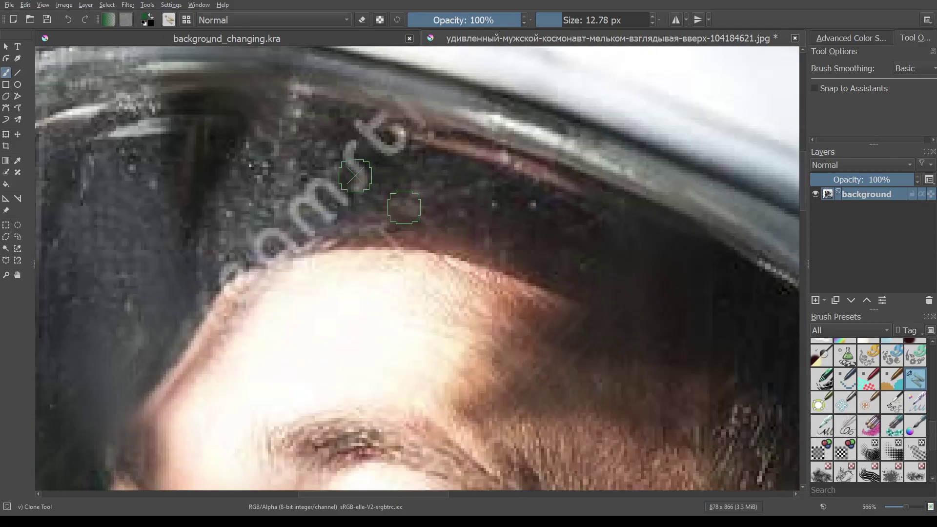
{"action": "left_click", "coordinate": [352, 142], "text": "ctrl"}
{"action": "left_click_drag", "start_coordinate": [413, 209], "coordinate": [430, 203]}
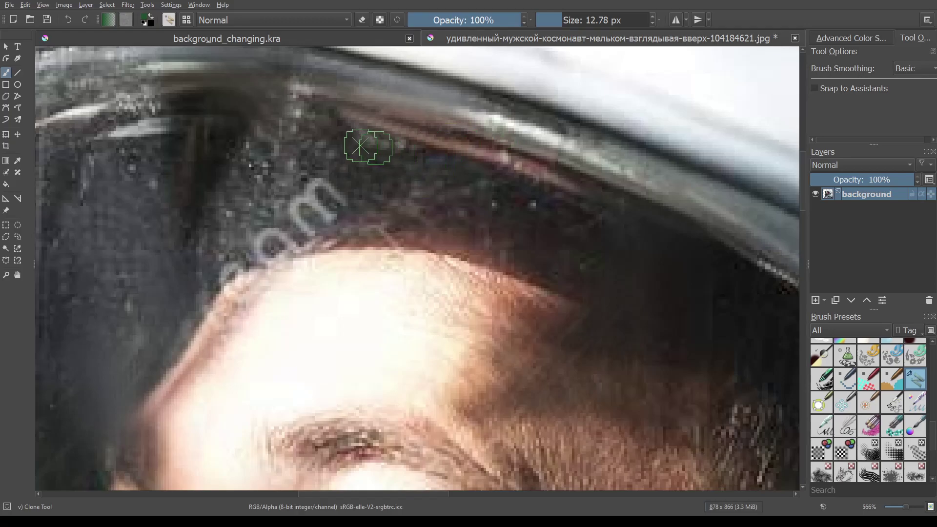
{"action": "left_click", "coordinate": [377, 177], "text": "ctrl"}
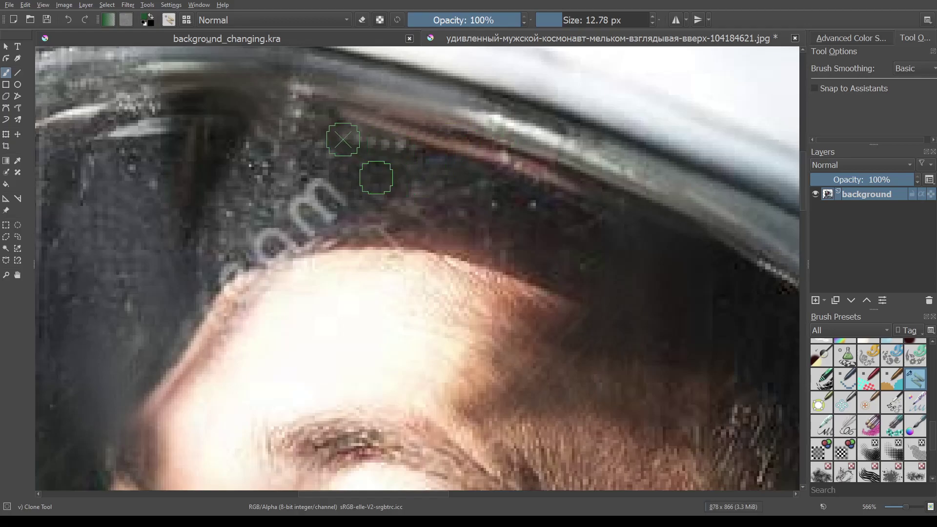
{"action": "left_click_drag", "start_coordinate": [341, 136], "coordinate": [413, 154]}
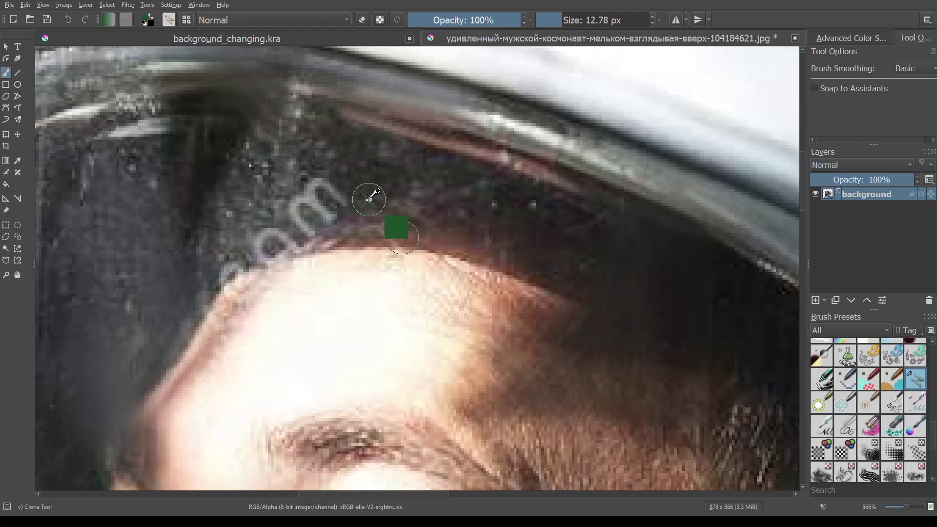
{"action": "left_click_drag", "start_coordinate": [364, 201], "coordinate": [305, 188]}
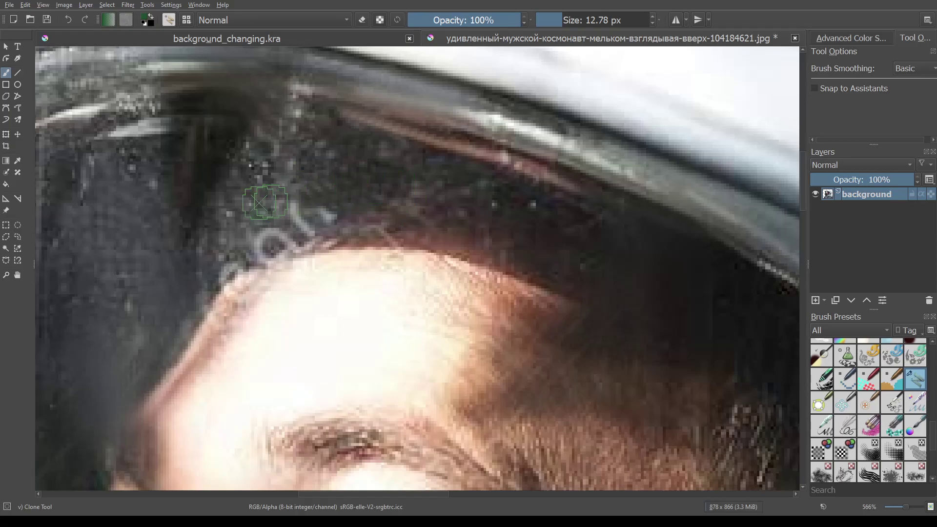
{"action": "left_click_drag", "start_coordinate": [243, 218], "coordinate": [265, 231]}
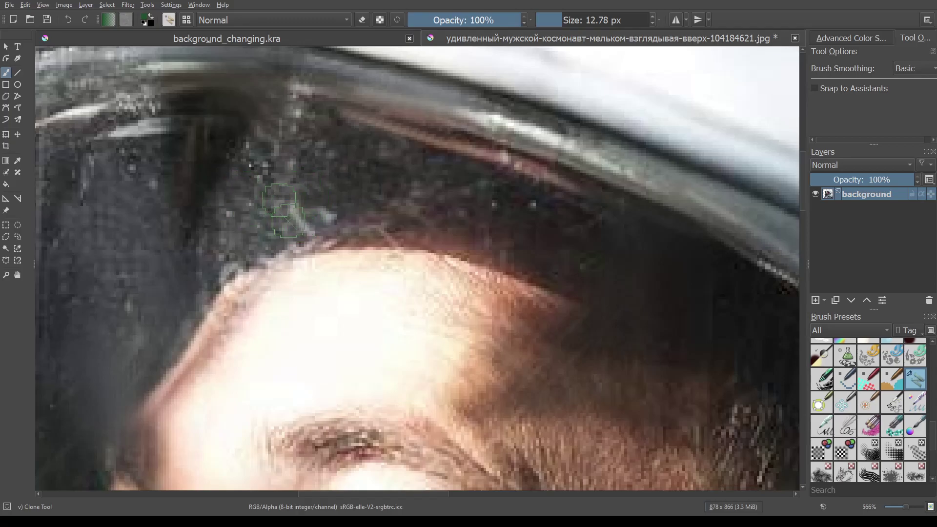
Blend the hairline edge with cloned hair texture from beside it.
{"action": "left_click", "coordinate": [276, 238]}
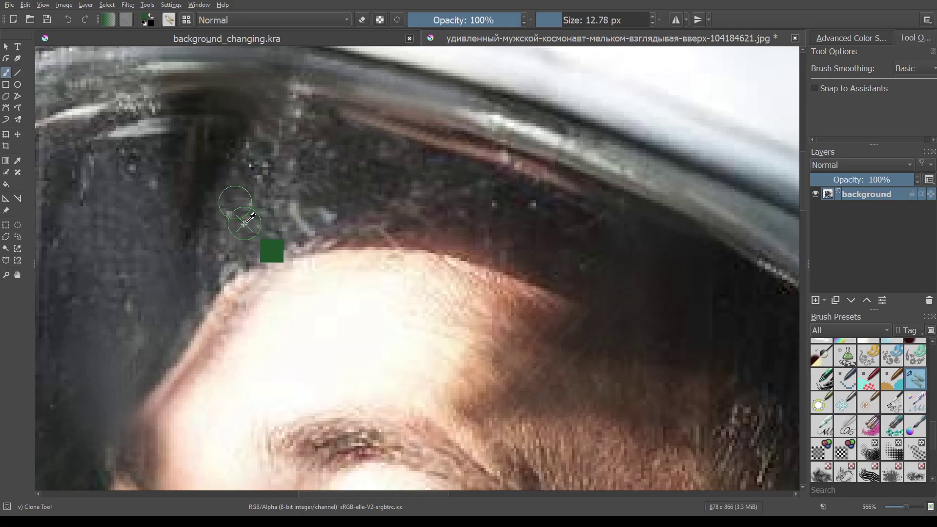
{"action": "left_click", "coordinate": [244, 227], "text": "ctrl"}
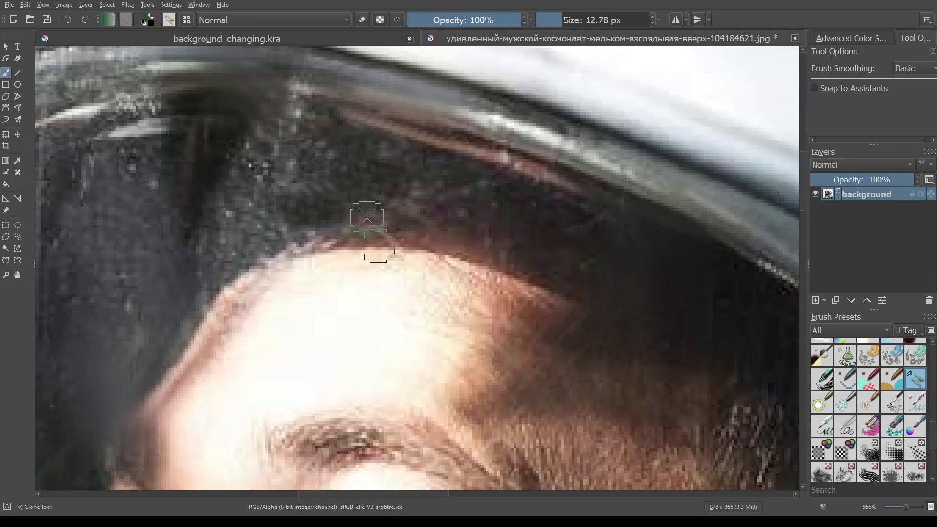
{"action": "left_click", "coordinate": [239, 283], "text": "ctrl"}
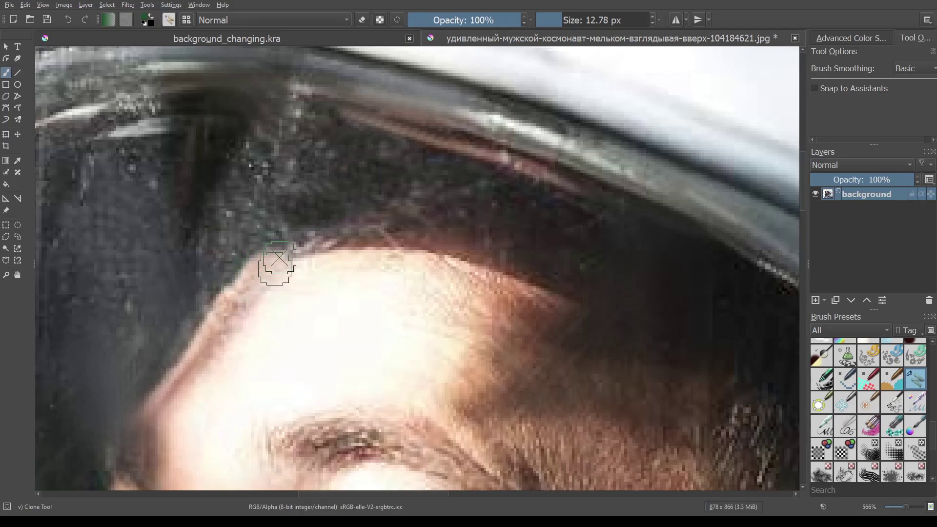
{"action": "left_click_drag", "start_coordinate": [276, 266], "coordinate": [312, 254]}
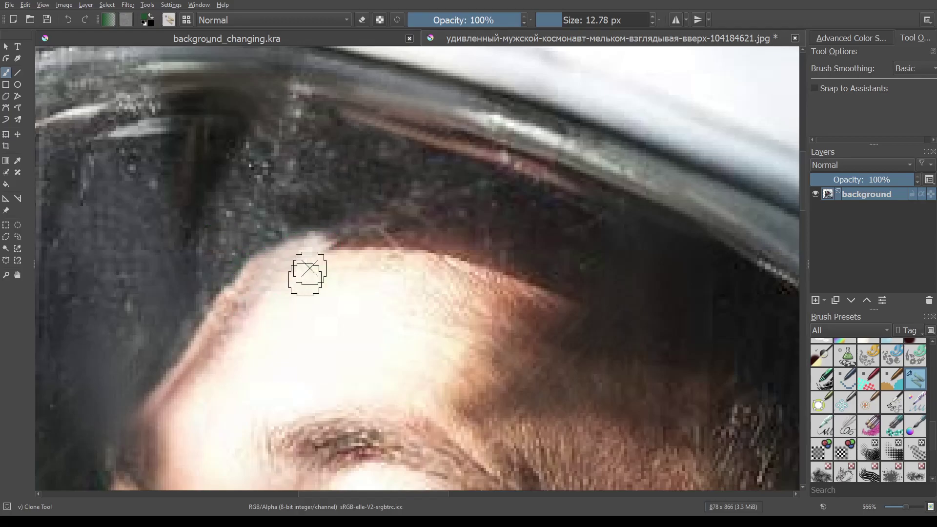
{"action": "scroll", "coordinate": [310, 270], "scroll_direction": "down", "scroll_amount": 5}
Zoom out and center the whole helmet, revealing the circular mark on the suit.
{"action": "scroll", "coordinate": [405, 275], "scroll_direction": "down", "scroll_amount": 2}
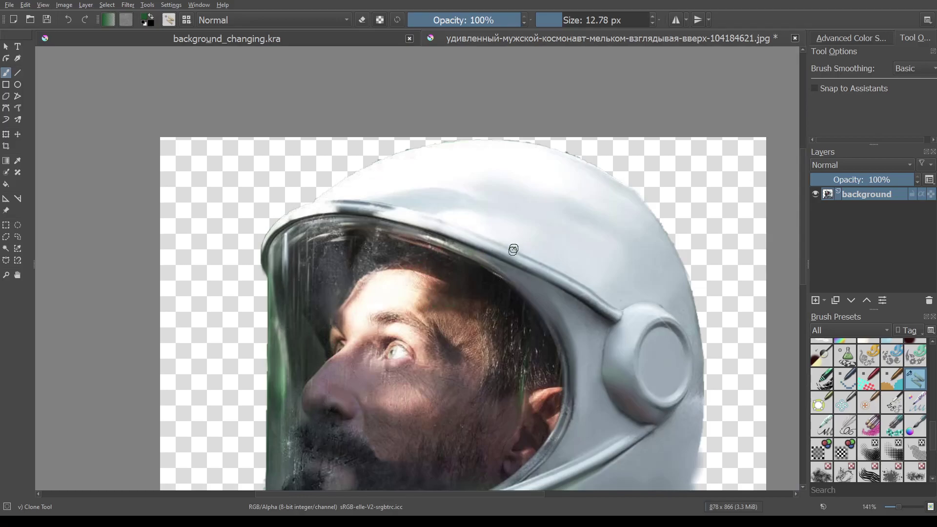
{"action": "mouse_move", "coordinate": [524, 311]}
{"action": "left_mouse_down"}
{"action": "mouse_move", "coordinate": [487, 110]}
{"action": "mouse_move", "coordinate": [485, 209]}
{"action": "left_mouse_up"}
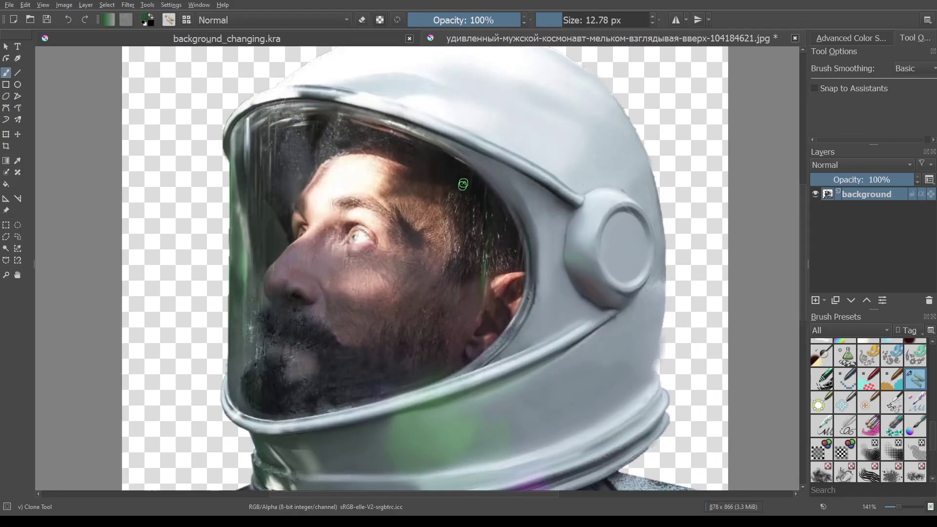
{"action": "scroll", "coordinate": [465, 180], "scroll_direction": "down", "scroll_amount": 1}
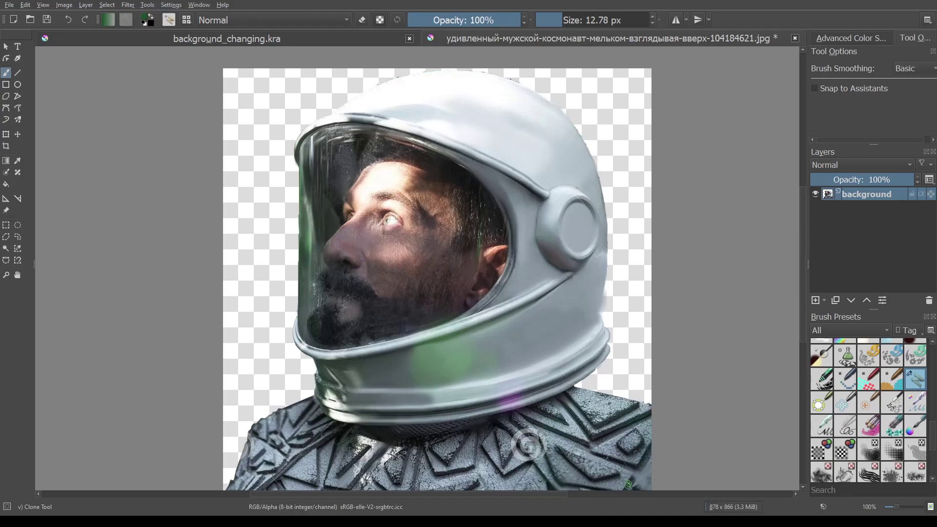
Zoom in on the watermark and clone suit texture over its upper edge.
{"action": "scroll", "coordinate": [547, 445], "scroll_direction": "up", "scroll_amount": 2}
{"action": "scroll", "coordinate": [547, 445], "scroll_direction": "up", "scroll_amount": 1}
{"action": "scroll", "coordinate": [547, 445], "scroll_direction": "up", "scroll_amount": 1}
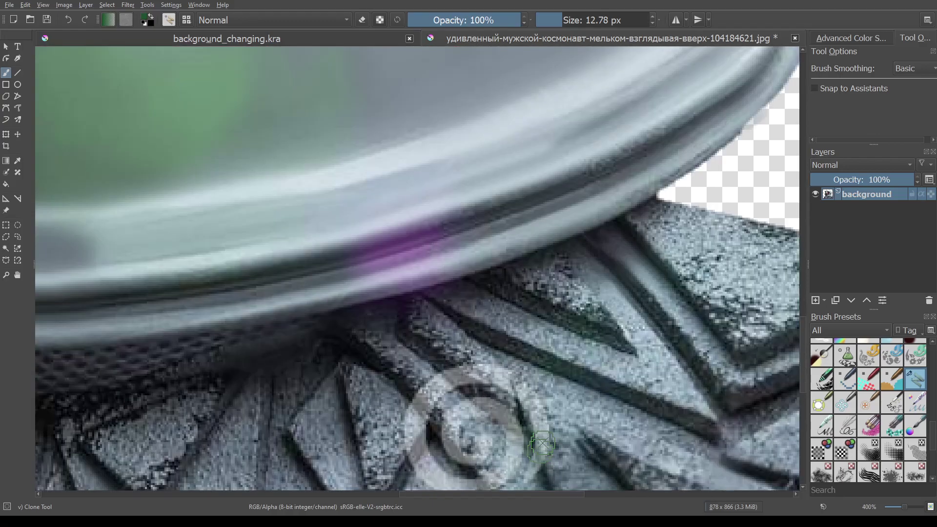
{"action": "scroll", "coordinate": [470, 398], "scroll_direction": "up", "scroll_amount": 1}
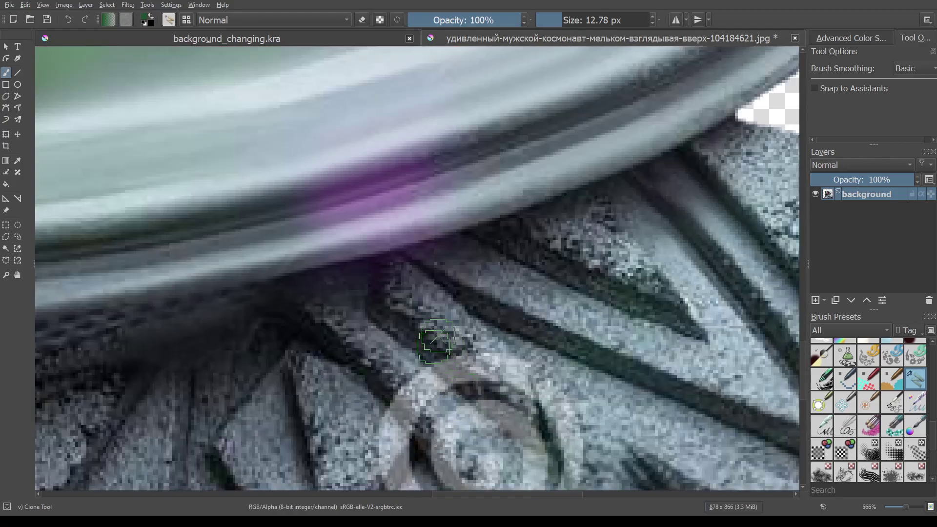
{"action": "key", "text": "ctrl"}
{"action": "left_click", "coordinate": [436, 335], "text": "ctrl"}
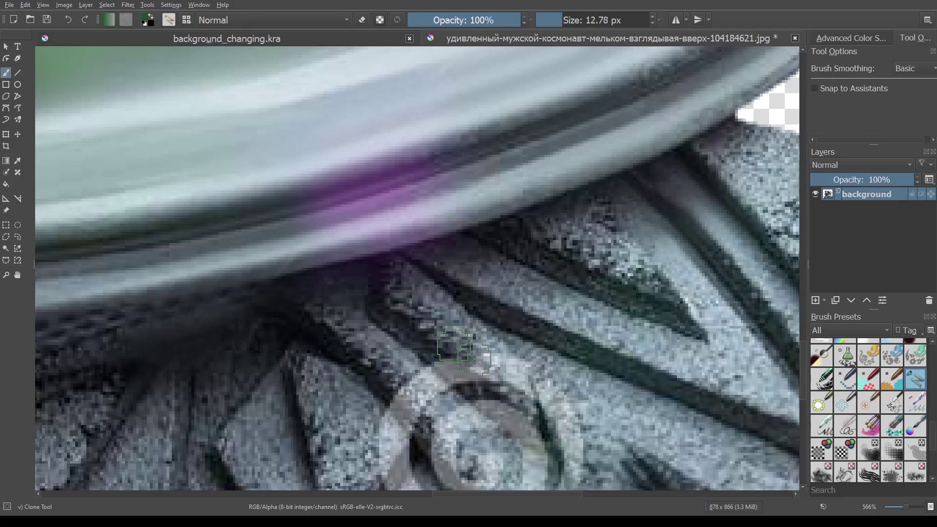
{"action": "key", "text": "ctrl"}
{"action": "left_click", "coordinate": [627, 426], "text": "ctrl"}
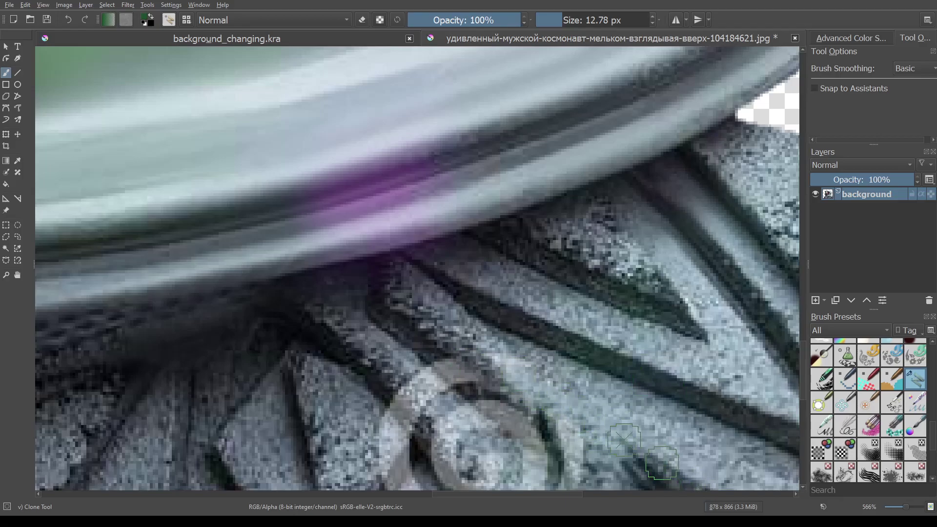
{"action": "scroll", "coordinate": [566, 364], "scroll_direction": "down", "scroll_amount": 3}
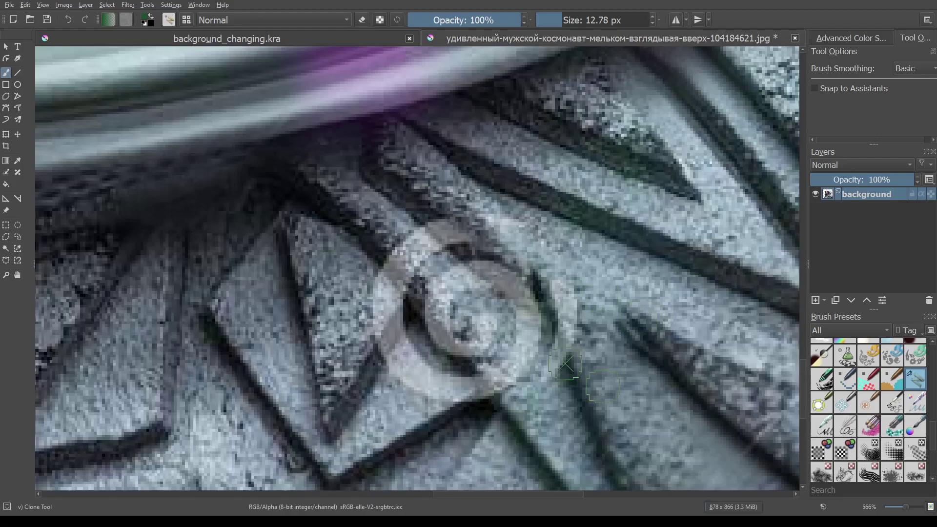
{"action": "left_click", "coordinate": [541, 407], "text": "ctrl"}
{"action": "left_click", "coordinate": [573, 382], "text": "ctrl"}
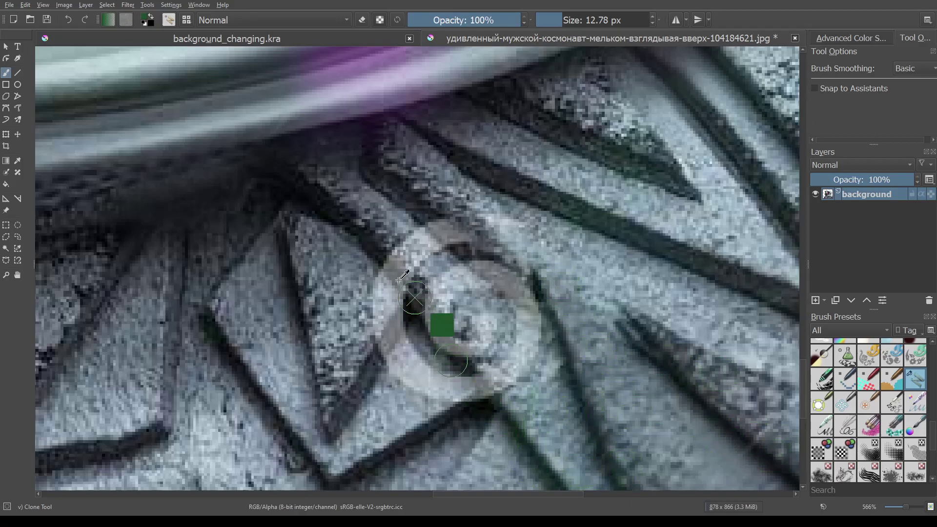
{"action": "mouse_move", "coordinate": [378, 245]}
{"action": "left_mouse_down"}
{"action": "mouse_move", "coordinate": [417, 293]}
{"action": "mouse_move", "coordinate": [415, 263]}
{"action": "left_mouse_up"}
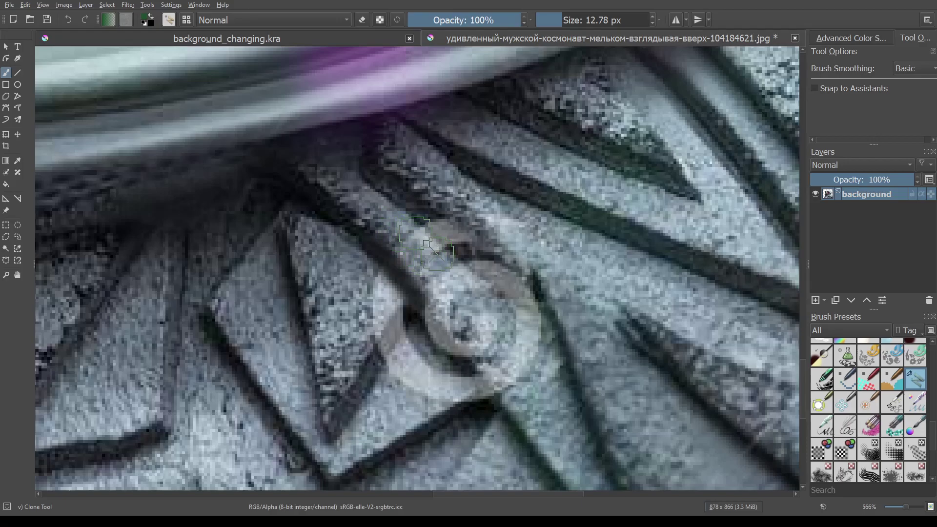
Paint cloned texture over the watermark ring and lower arc, undoing the last stroke.
{"action": "left_click", "coordinate": [420, 226]}
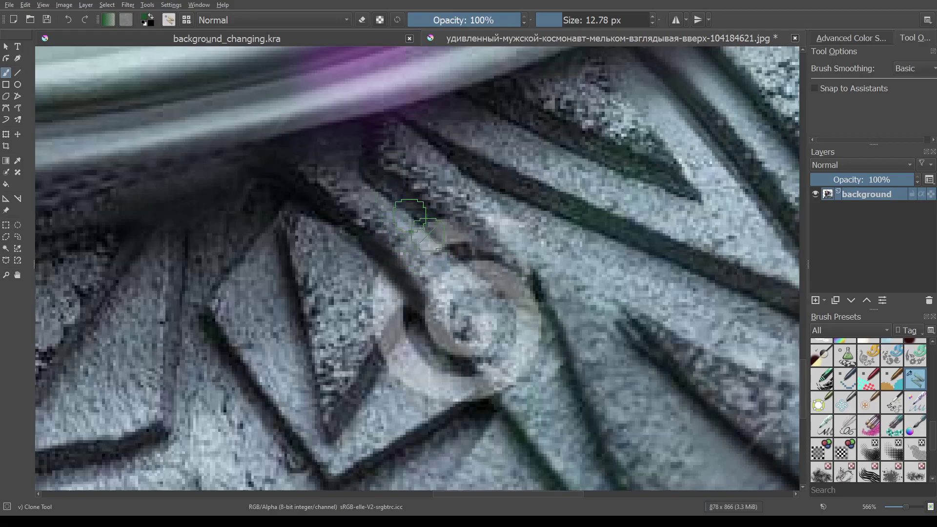
{"action": "mouse_move", "coordinate": [428, 235]}
{"action": "left_mouse_down"}
{"action": "mouse_move", "coordinate": [421, 225]}
{"action": "mouse_move", "coordinate": [448, 250]}
{"action": "left_mouse_up"}
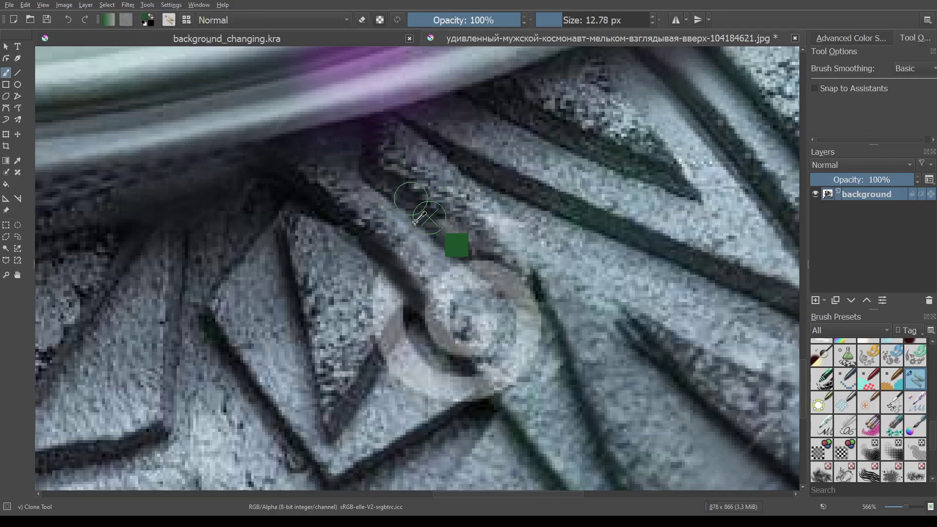
{"action": "left_click_drag", "start_coordinate": [416, 220], "coordinate": [459, 232]}
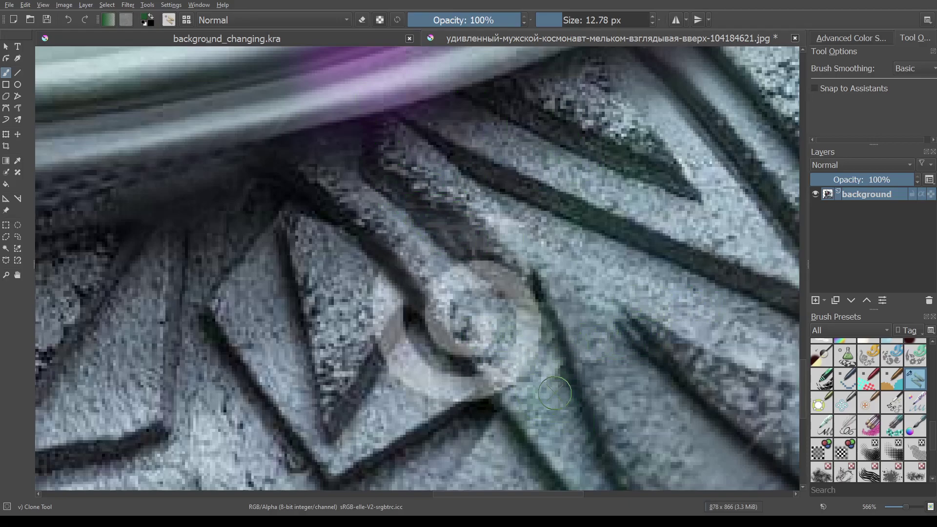
{"action": "left_click_drag", "start_coordinate": [517, 372], "coordinate": [535, 409]}
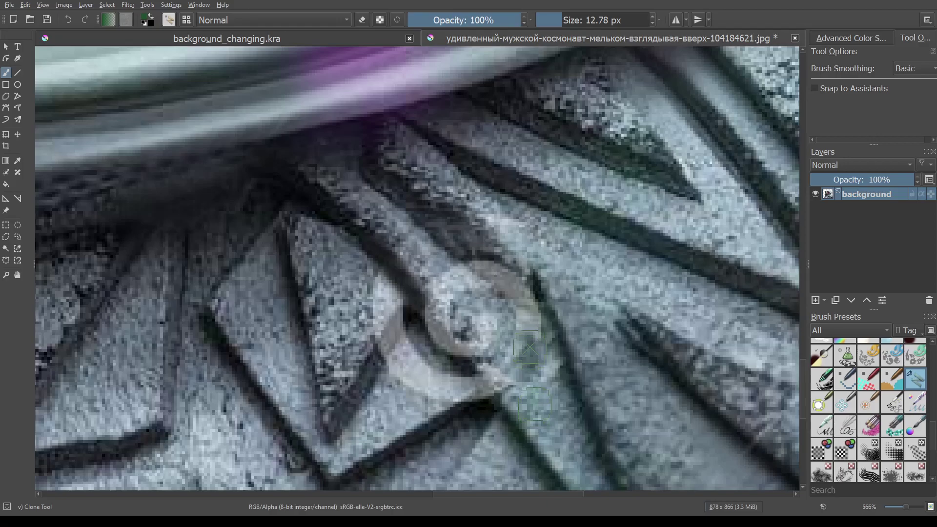
{"action": "left_click_drag", "start_coordinate": [531, 393], "coordinate": [539, 417]}
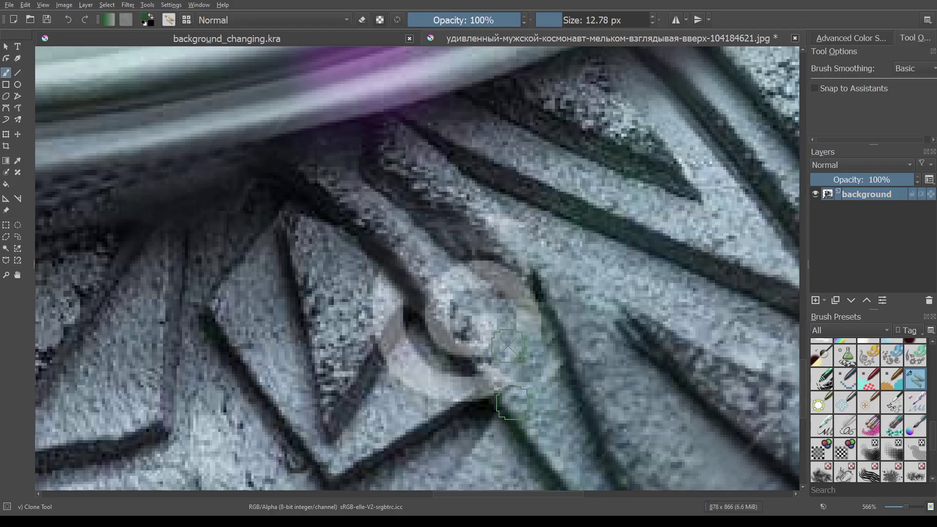
{"action": "key", "text": "ctrl+z"}
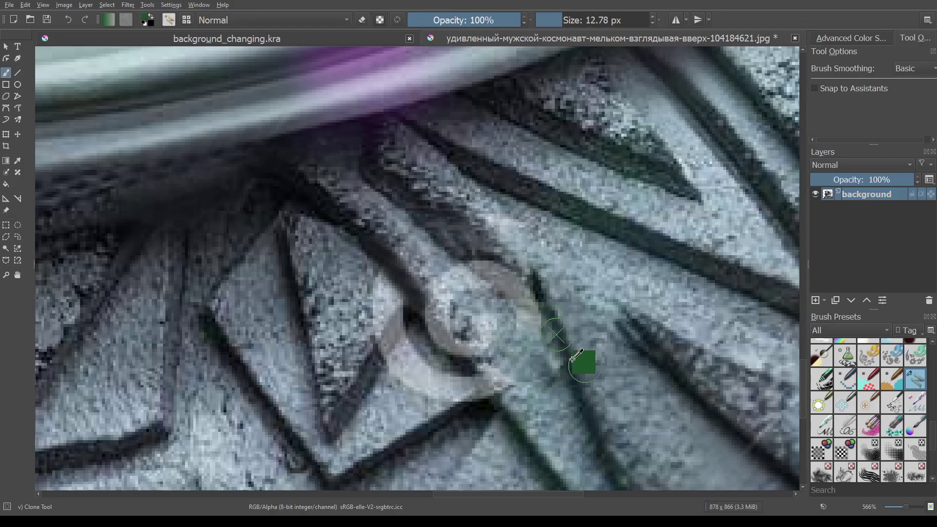
Clone ridge texture over the lower ring and the dark edge beside it.
{"action": "left_click", "coordinate": [559, 420], "text": "ctrl"}
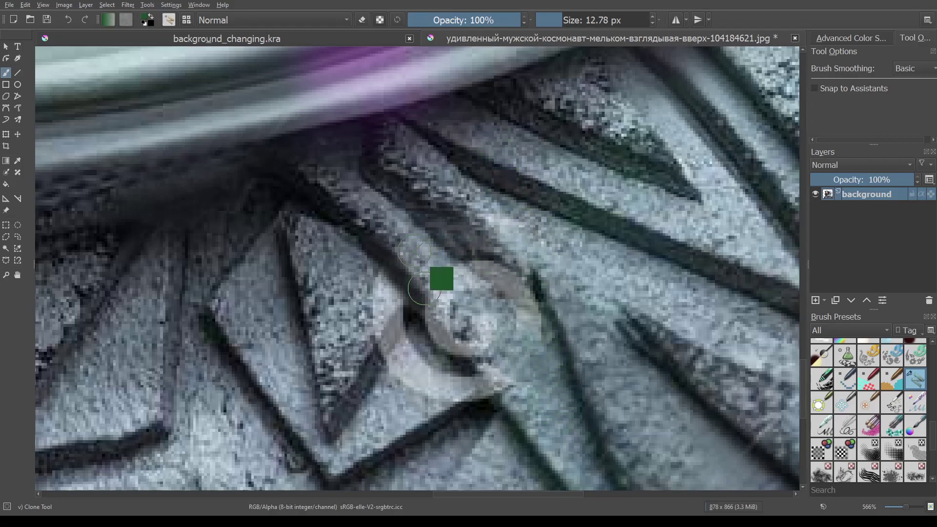
{"action": "left_click", "coordinate": [415, 250], "text": "ctrl"}
{"action": "mouse_move", "coordinate": [449, 281]}
{"action": "left_mouse_down"}
{"action": "mouse_move", "coordinate": [458, 292]}
{"action": "mouse_move", "coordinate": [456, 277]}
{"action": "mouse_move", "coordinate": [442, 434]}
{"action": "left_mouse_up"}
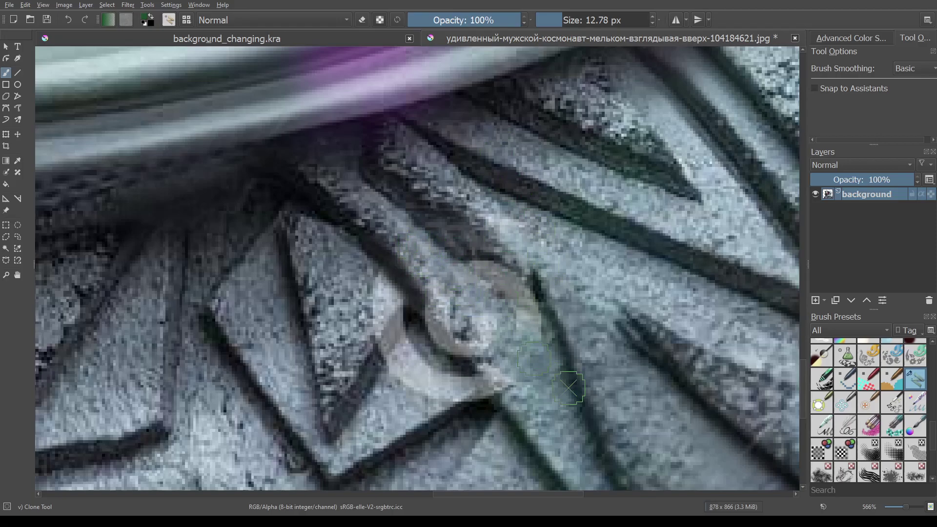
{"action": "left_click", "coordinate": [429, 437], "text": "ctrl"}
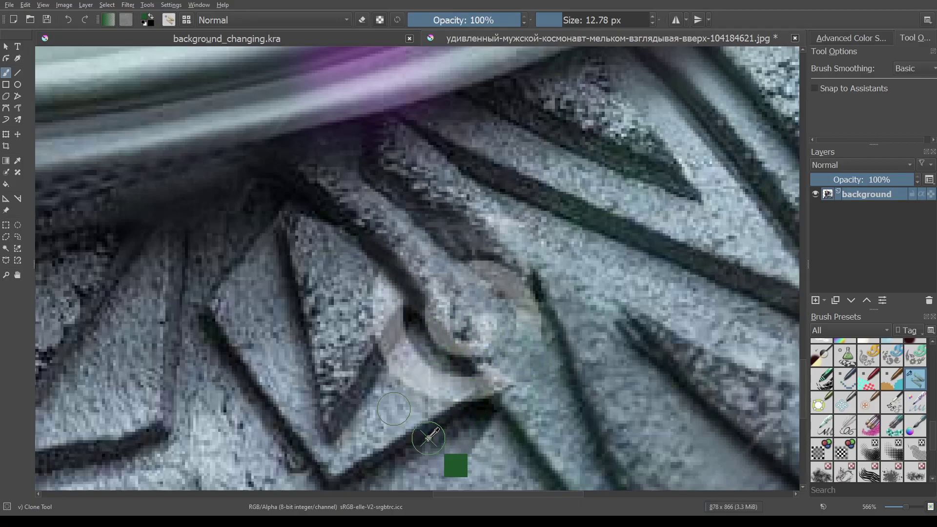
{"action": "left_click", "coordinate": [389, 406], "text": "ctrl"}
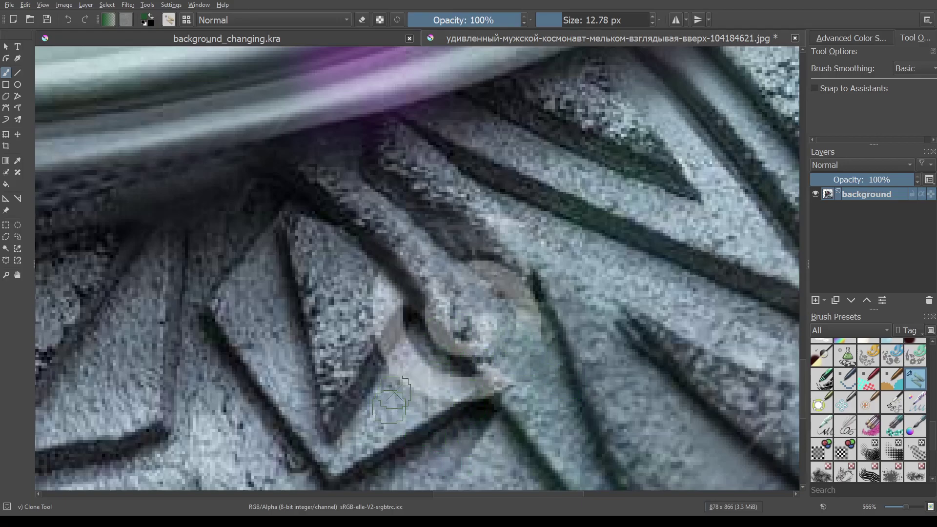
{"action": "left_click_drag", "start_coordinate": [402, 375], "coordinate": [442, 386]}
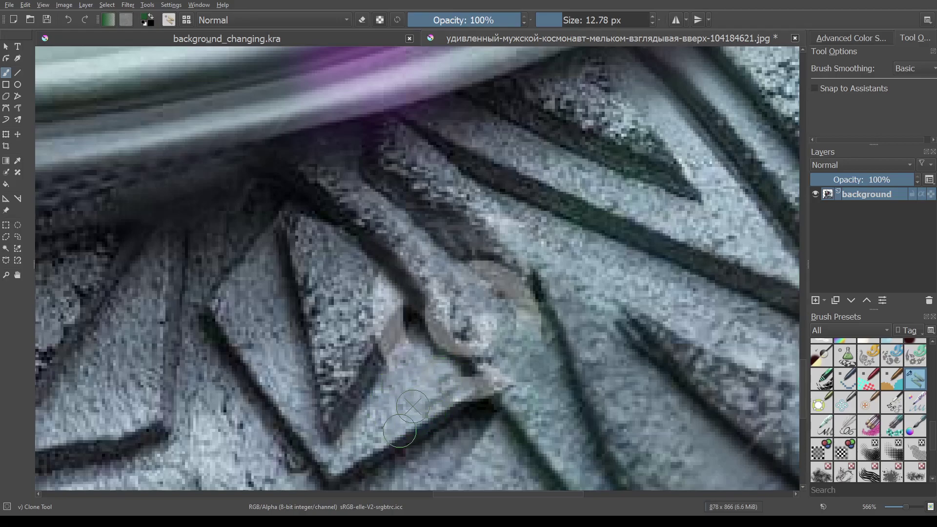
{"action": "left_click", "coordinate": [439, 382], "text": "ctrl"}
{"action": "left_click_drag", "start_coordinate": [442, 381], "coordinate": [448, 381]}
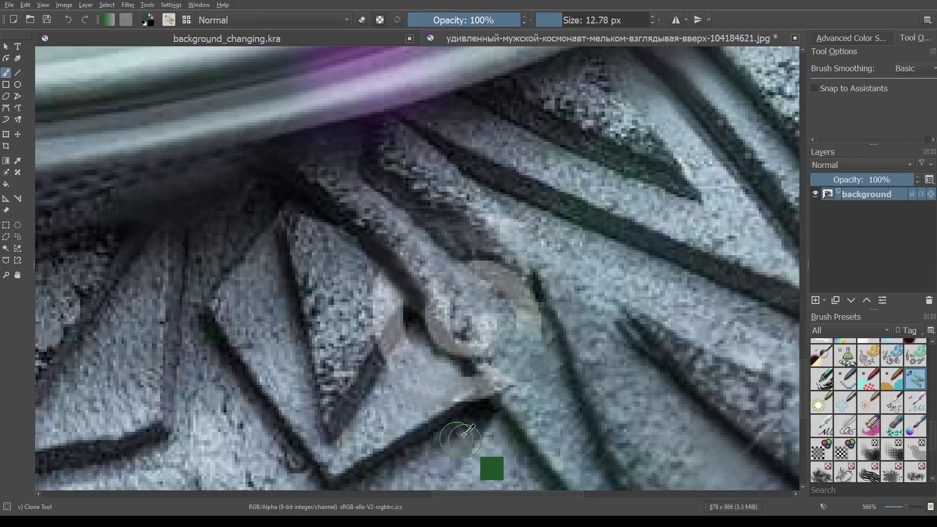
{"action": "left_click", "coordinate": [462, 401], "text": "ctrl"}
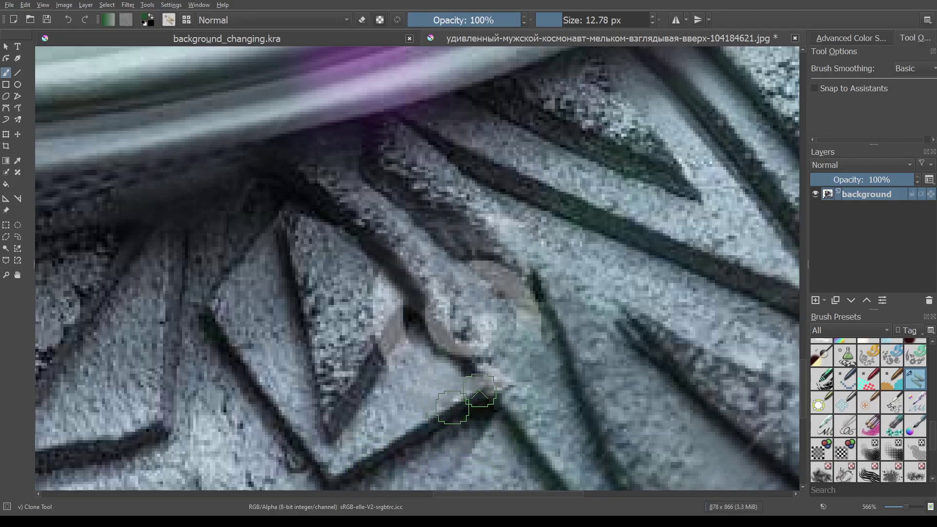
{"action": "left_click_drag", "start_coordinate": [480, 391], "coordinate": [524, 390]}
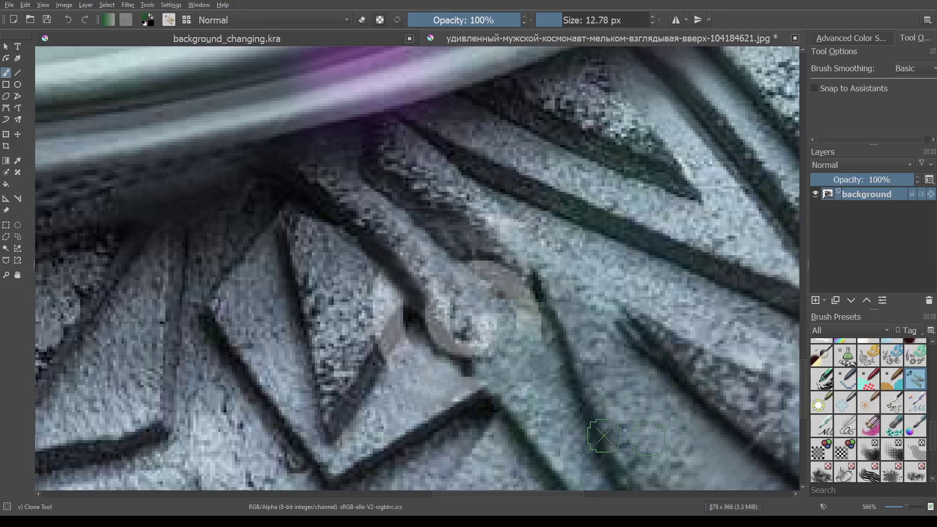
Cover the tan streak in the suit groove with darker cloned texture and zoom out.
{"action": "scroll", "coordinate": [576, 313], "scroll_direction": "down", "scroll_amount": 1}
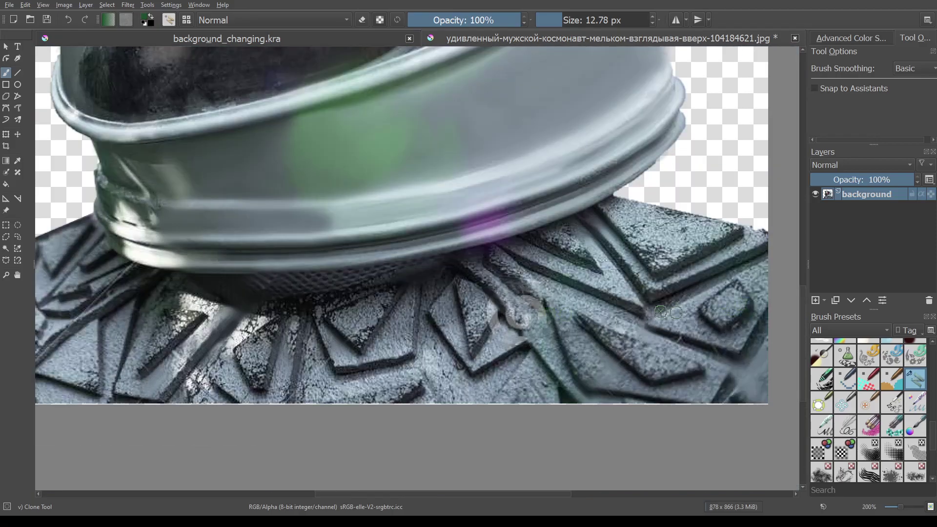
{"action": "scroll", "coordinate": [645, 303], "scroll_direction": "up", "scroll_amount": 1}
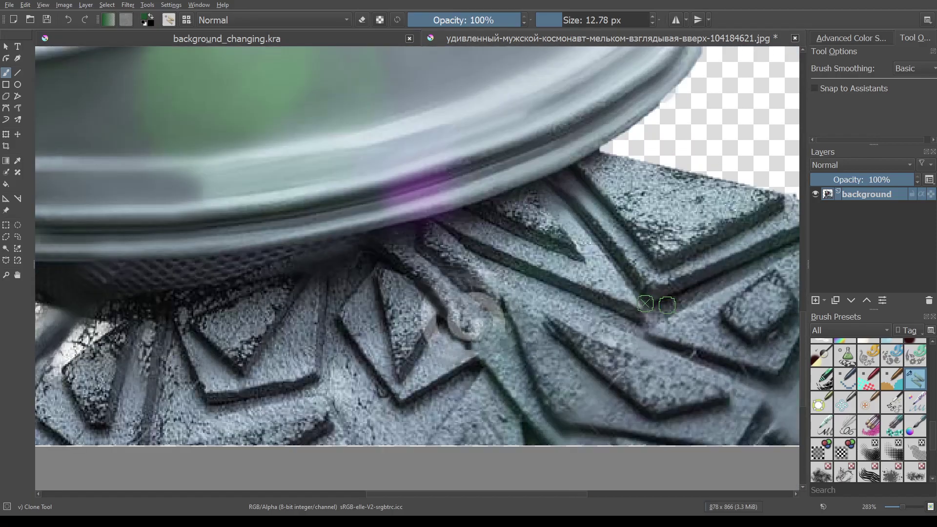
{"action": "scroll", "coordinate": [645, 303], "scroll_direction": "up", "scroll_amount": 1}
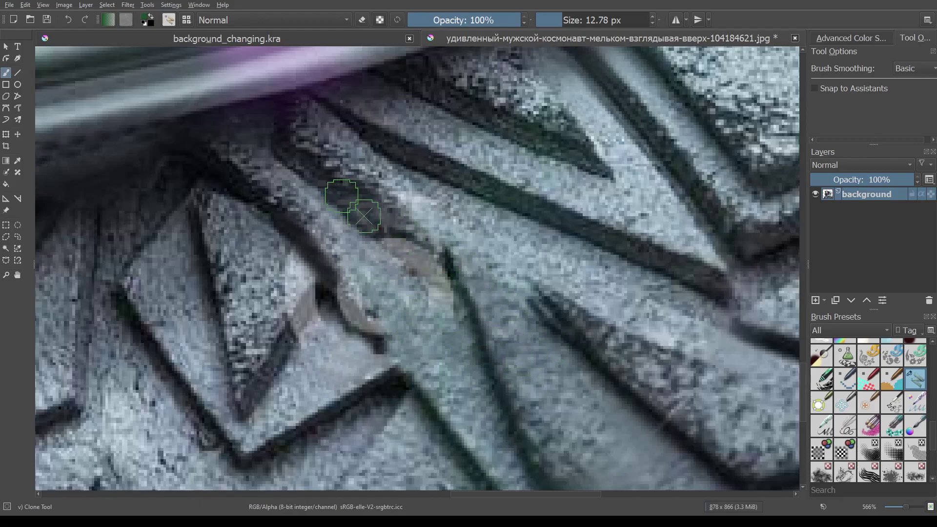
{"action": "mouse_move", "coordinate": [374, 227]}
{"action": "left_mouse_down"}
{"action": "mouse_move", "coordinate": [437, 268]}
{"action": "mouse_move", "coordinate": [394, 292]}
{"action": "left_mouse_up"}
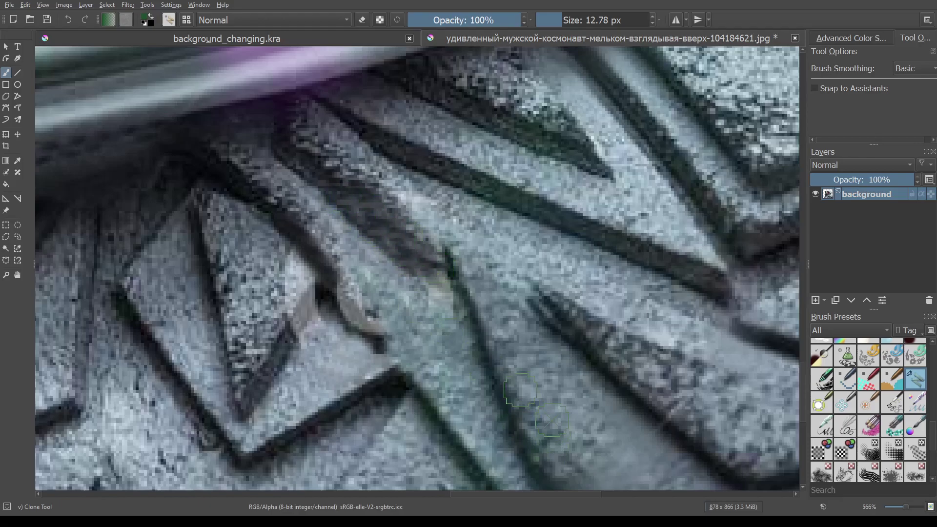
{"action": "key", "text": "minus"}
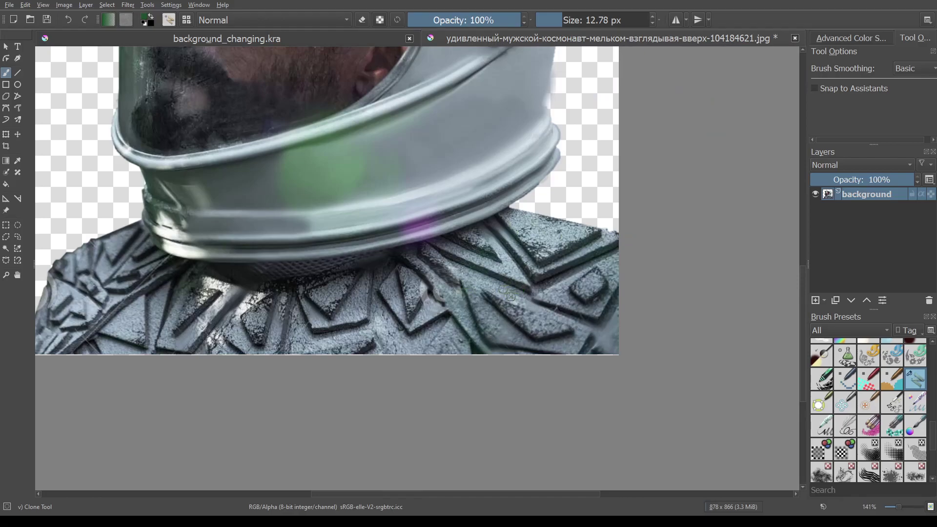
Clone grey texture over the bright pixels and dark crease, undo one stroke, then zoom out.
{"action": "scroll", "coordinate": [506, 292], "scroll_direction": "up", "scroll_amount": 2, "text": "ctrl"}
{"action": "scroll", "coordinate": [295, 281], "scroll_direction": "up", "scroll_amount": 2, "text": "ctrl"}
{"action": "scroll", "coordinate": [296, 280], "scroll_direction": "up", "scroll_amount": 1, "text": "ctrl"}
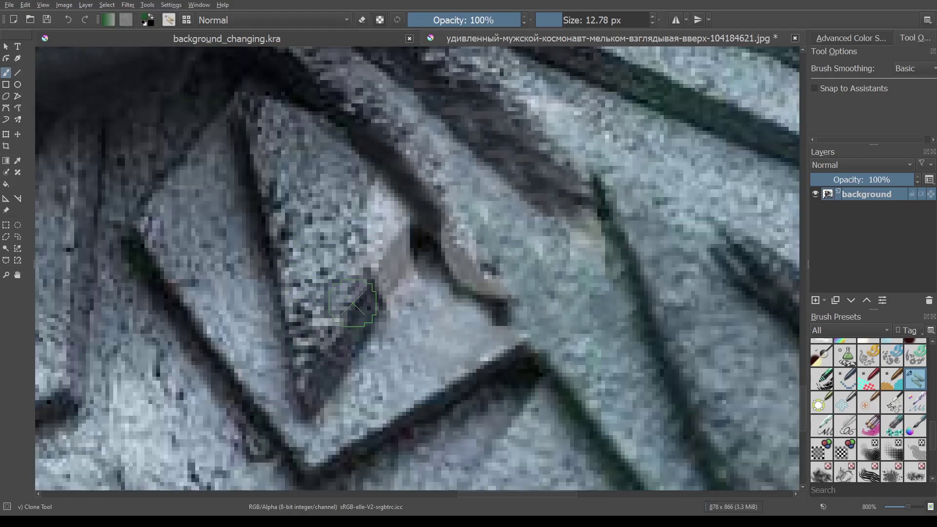
{"action": "left_click_drag", "start_coordinate": [353, 302], "coordinate": [376, 246]}
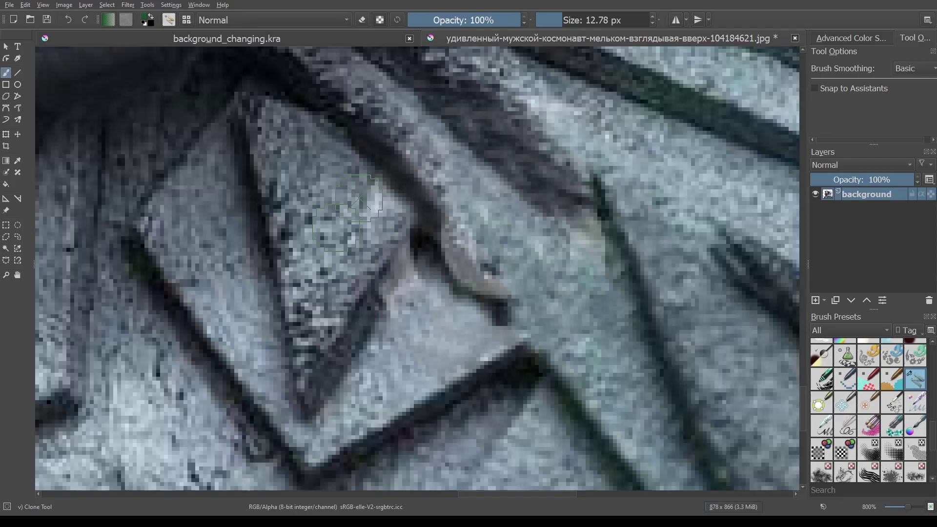
{"action": "left_click", "coordinate": [349, 201], "text": "ctrl"}
{"action": "left_click_drag", "start_coordinate": [361, 200], "coordinate": [374, 214]}
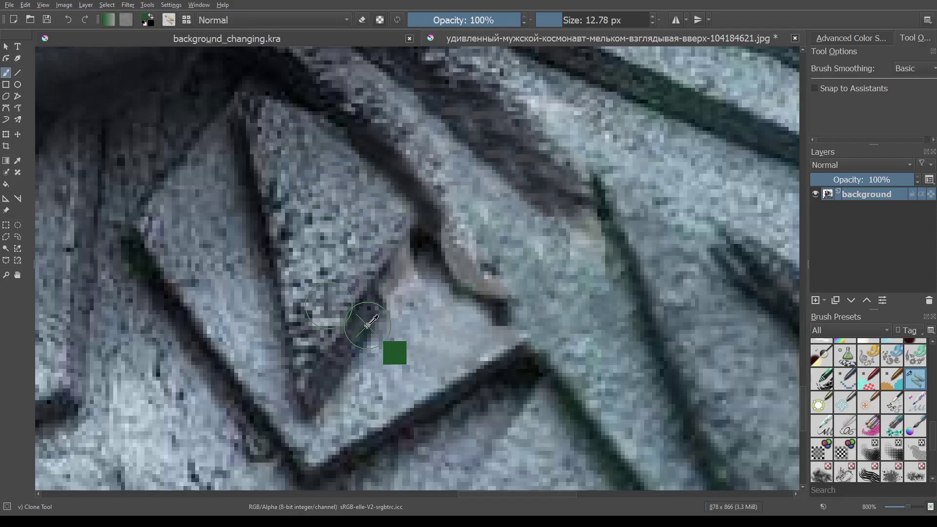
{"action": "left_click", "coordinate": [367, 325], "text": "ctrl"}
{"action": "left_click", "coordinate": [393, 289]}
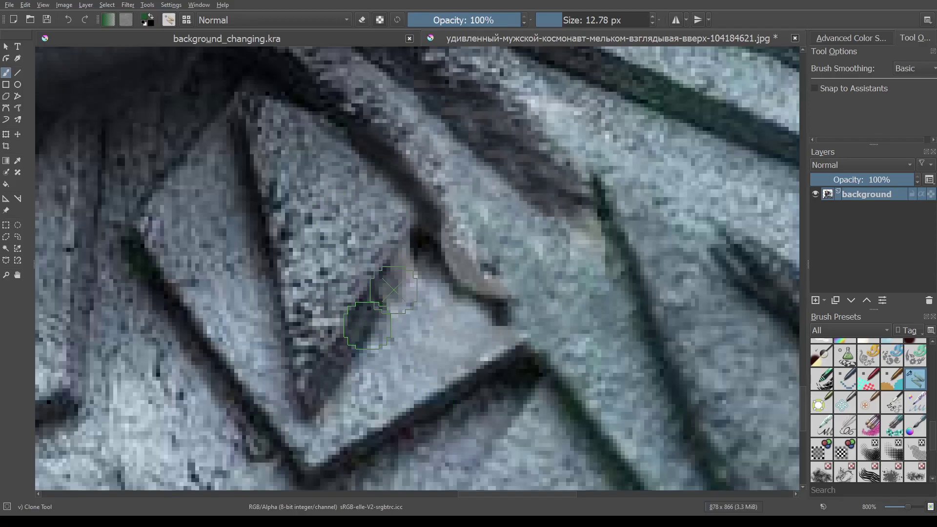
{"action": "left_click_drag", "start_coordinate": [393, 289], "coordinate": [408, 257]}
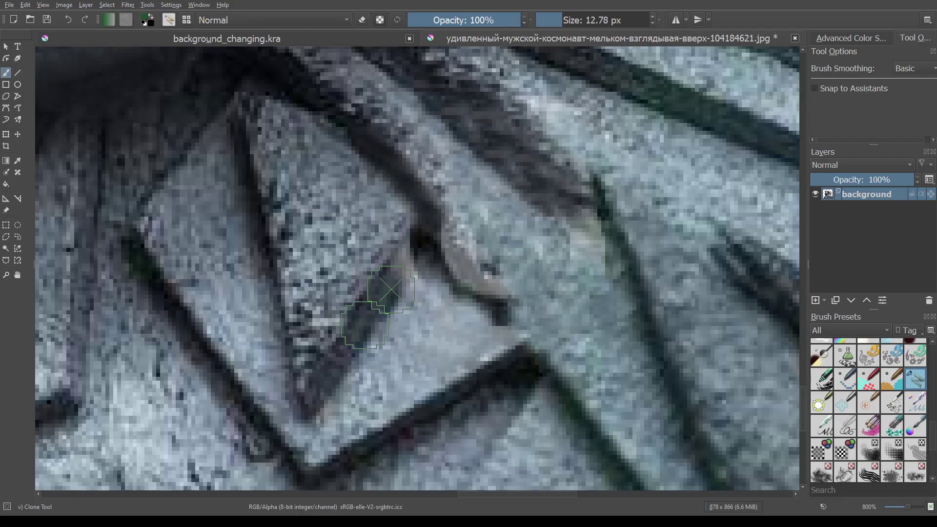
{"action": "key", "text": "ctrl+z"}
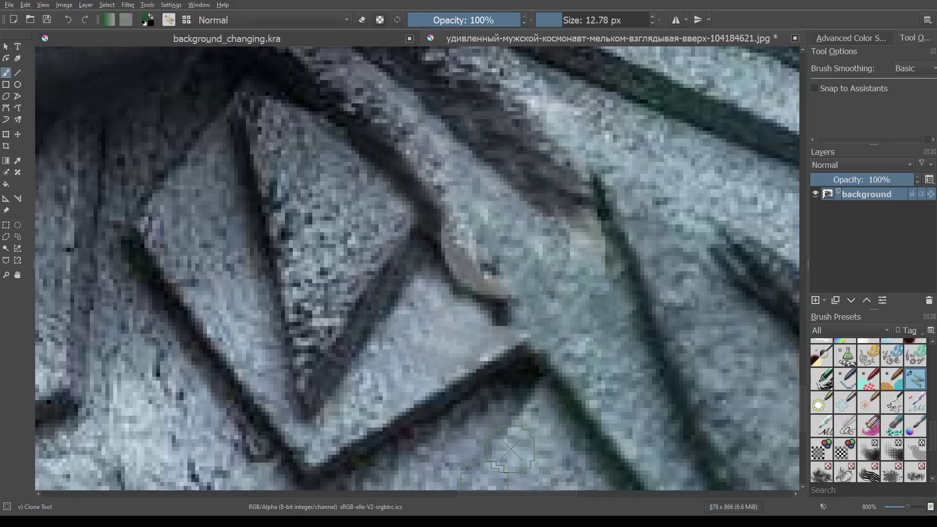
{"action": "key", "text": "minus"}
{"action": "key", "text": "minus"}
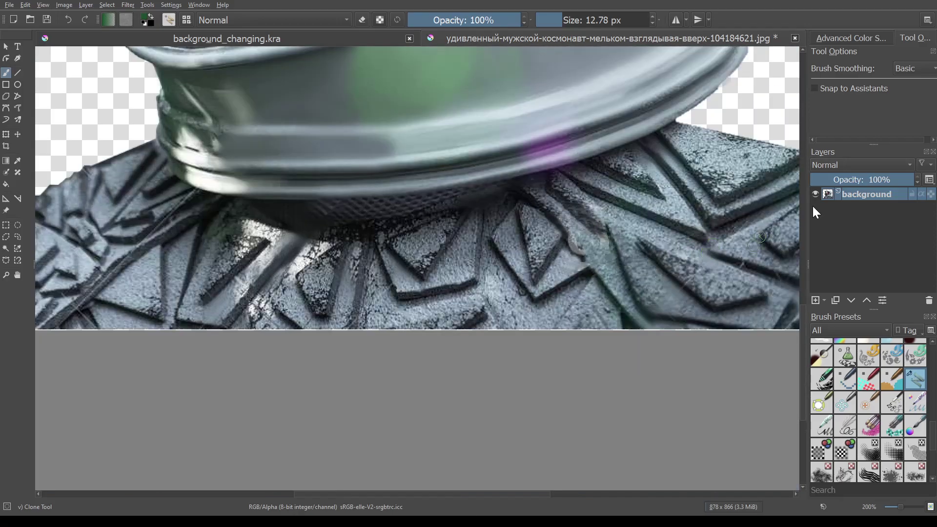
Zoom into another shoulder area and set the clone source on clean texture.
{"action": "left_click_drag", "start_coordinate": [679, 226], "coordinate": [512, 261]}
{"action": "scroll", "coordinate": [512, 261], "scroll_direction": "up", "scroll_amount": 3}
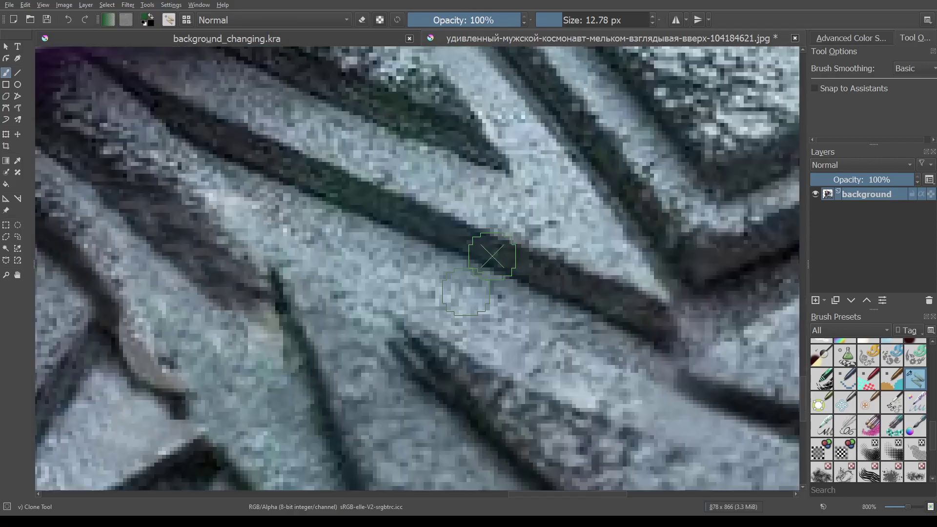
{"action": "scroll", "coordinate": [297, 239], "scroll_direction": "up", "scroll_amount": 2}
{"action": "scroll", "coordinate": [287, 241], "scroll_direction": "up", "scroll_amount": 2}
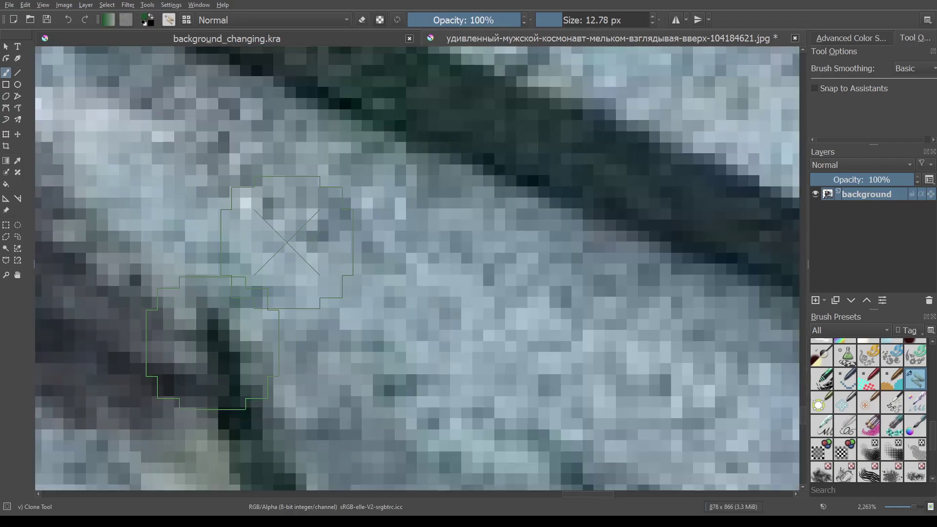
{"action": "scroll", "coordinate": [287, 242], "scroll_direction": "down", "scroll_amount": 4}
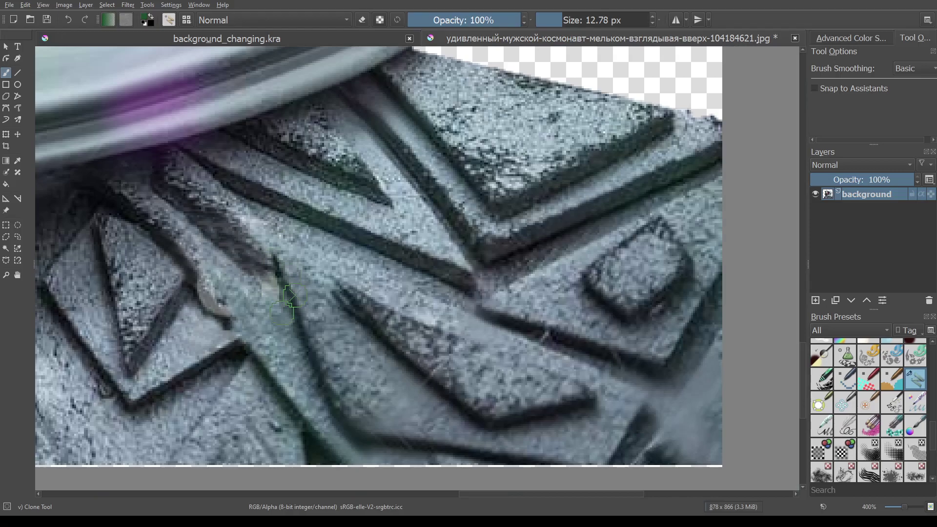
{"action": "left_click", "coordinate": [329, 227], "text": "ctrl"}
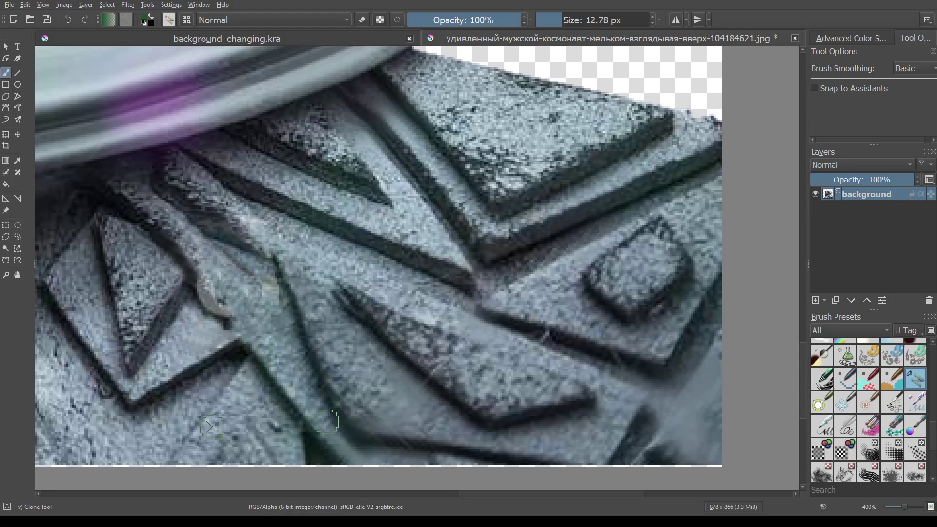
Undo a stray green dab, clone lighter texture over the dark streaks, then zoom out.
{"action": "scroll", "coordinate": [428, 263], "scroll_direction": "down", "scroll_amount": 3}
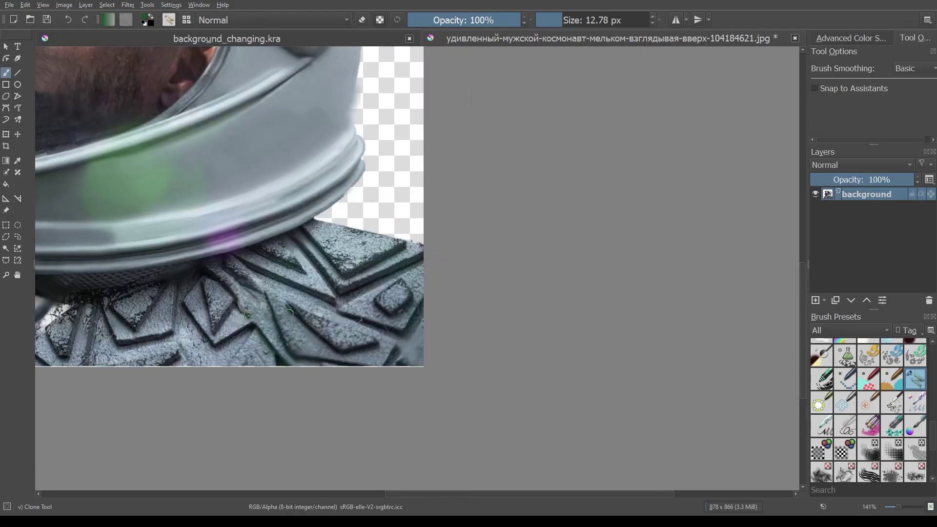
{"action": "scroll", "coordinate": [290, 313], "scroll_direction": "up", "scroll_amount": 2}
{"action": "scroll", "coordinate": [290, 312], "scroll_direction": "up", "scroll_amount": 2}
{"action": "scroll", "coordinate": [341, 322], "scroll_direction": "up", "scroll_amount": 1}
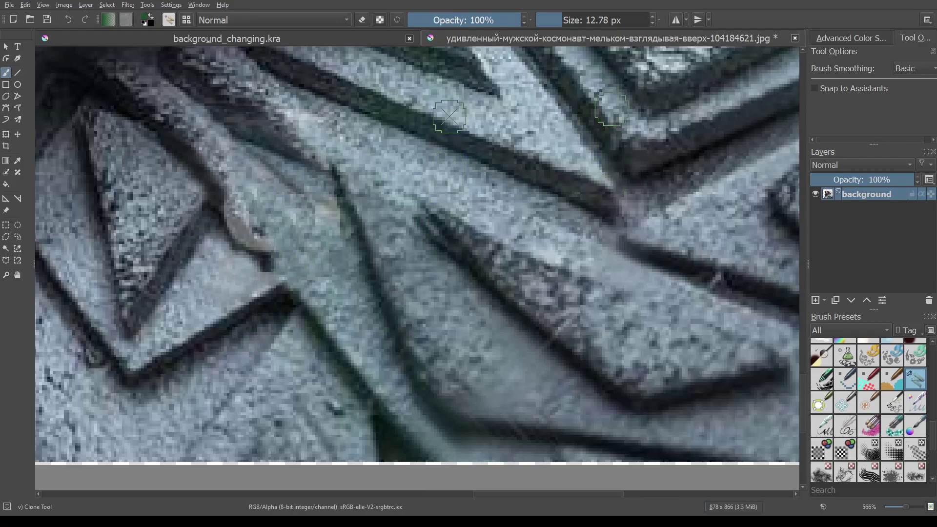
{"action": "left_click", "coordinate": [469, 70]}
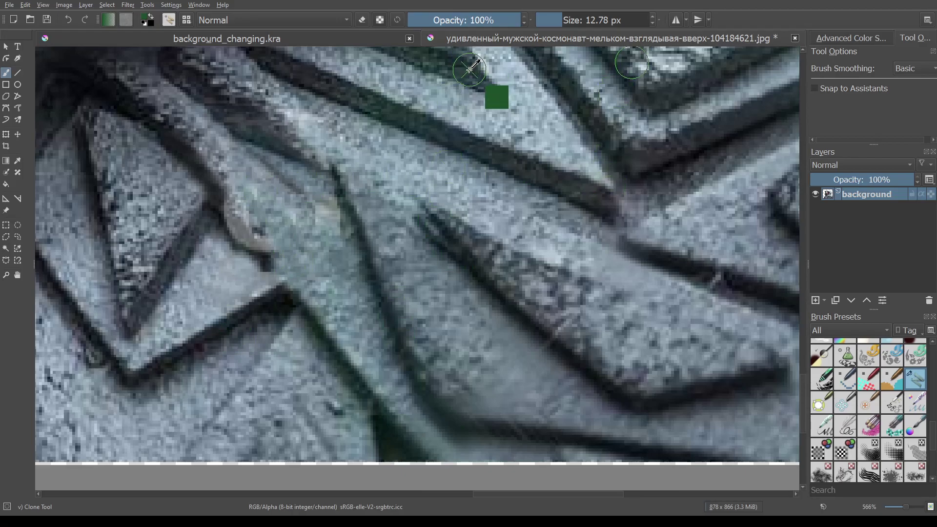
{"action": "key", "text": "ctrl+z"}
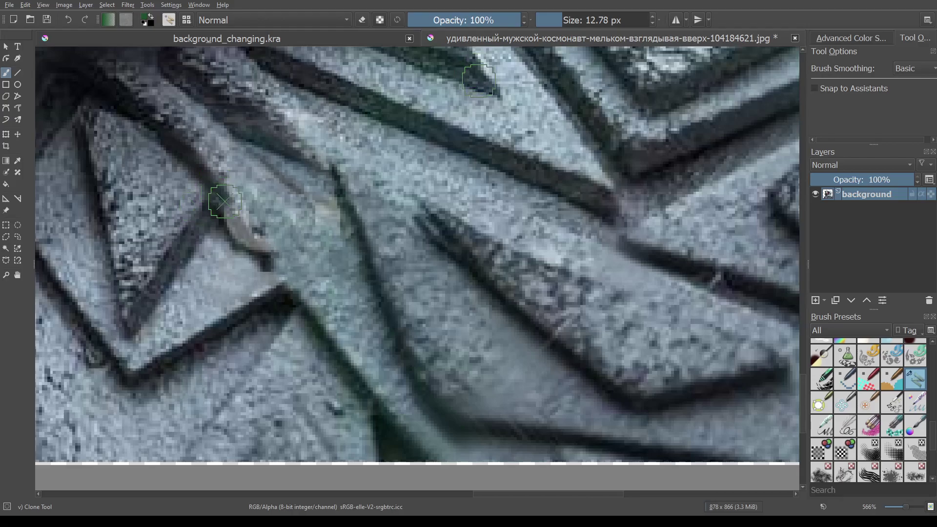
{"action": "mouse_move", "coordinate": [233, 211]}
{"action": "left_mouse_down"}
{"action": "mouse_move", "coordinate": [262, 243]}
{"action": "mouse_move", "coordinate": [248, 253]}
{"action": "left_mouse_up"}
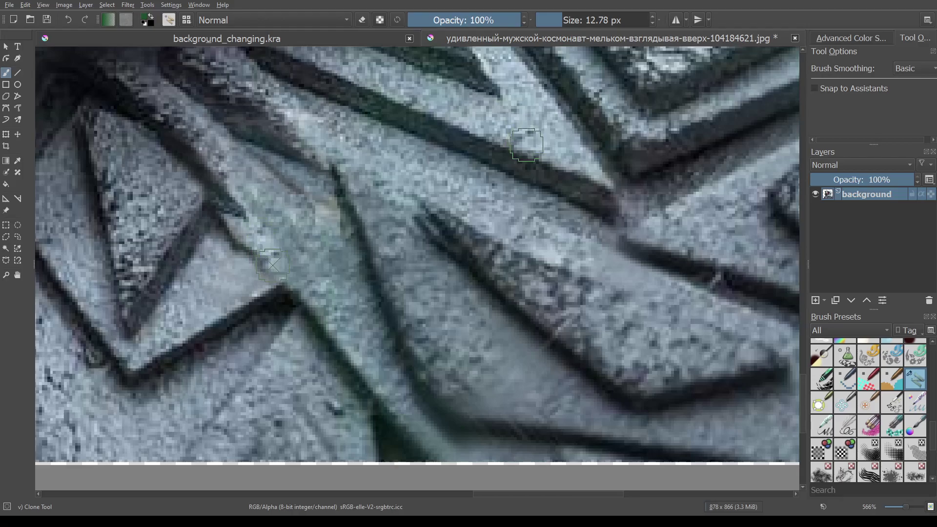
{"action": "left_click_drag", "start_coordinate": [227, 223], "coordinate": [260, 262]}
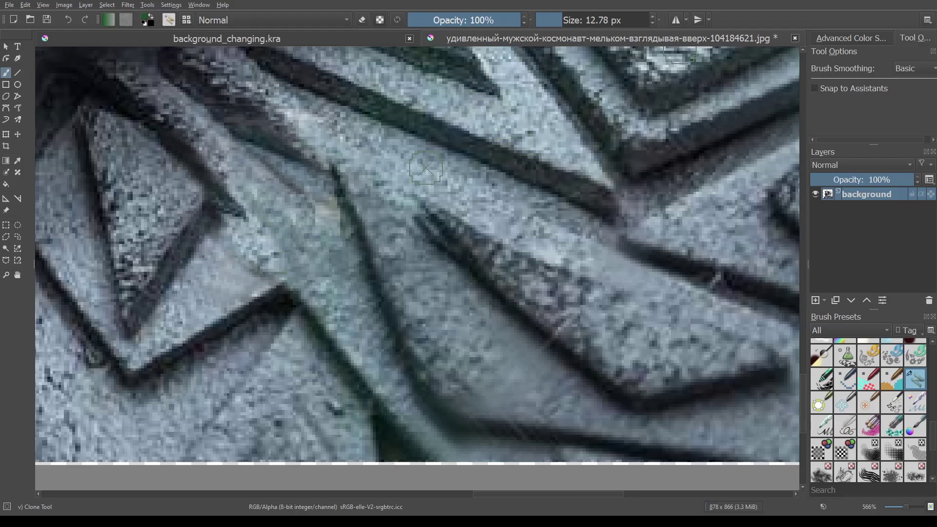
{"action": "key", "text": "minus"}
{"action": "key", "text": "minus"}
{"action": "key", "text": "minus"}
{"action": "key", "text": "minus"}
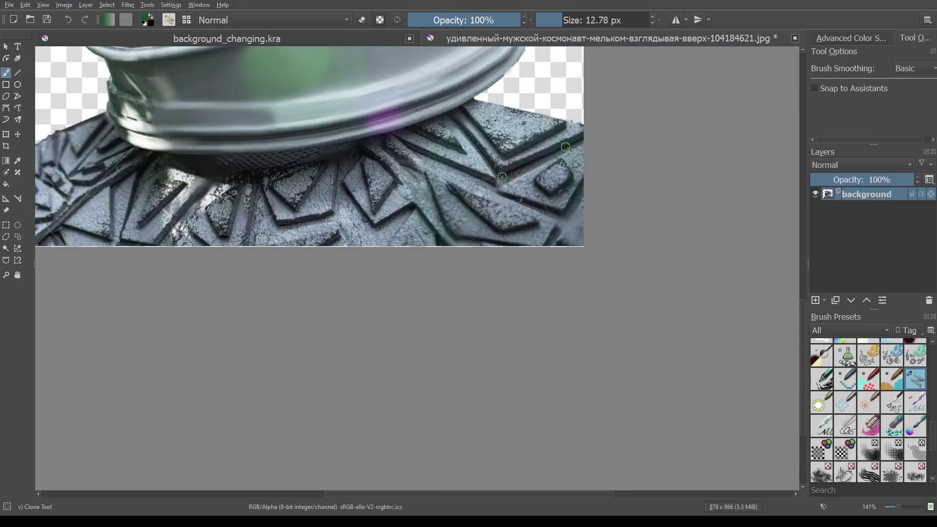
{"action": "key", "text": "minus"}
{"action": "key", "text": "minus"}
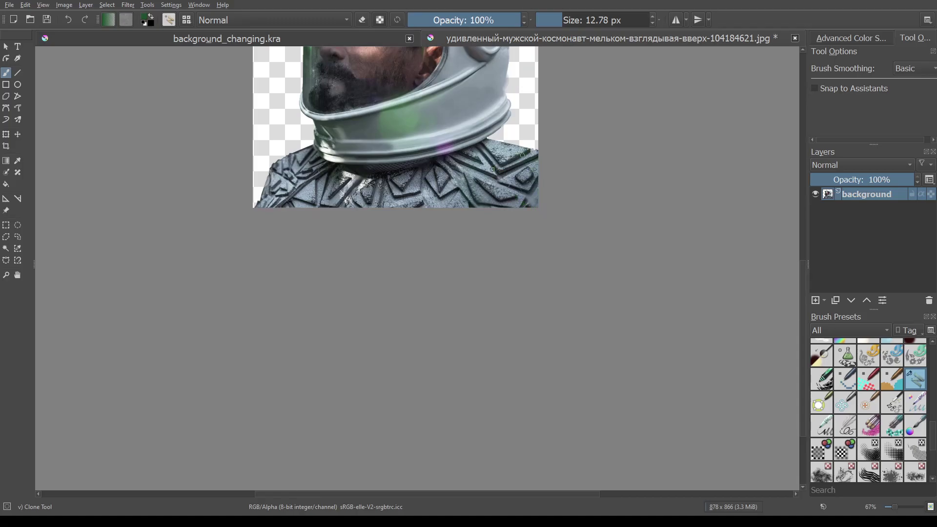
{"action": "mouse_move", "coordinate": [472, 166]}
{"action": "left_mouse_down"}
{"action": "mouse_move", "coordinate": [439, 256]}
{"action": "mouse_move", "coordinate": [453, 293]}
{"action": "left_mouse_up"}
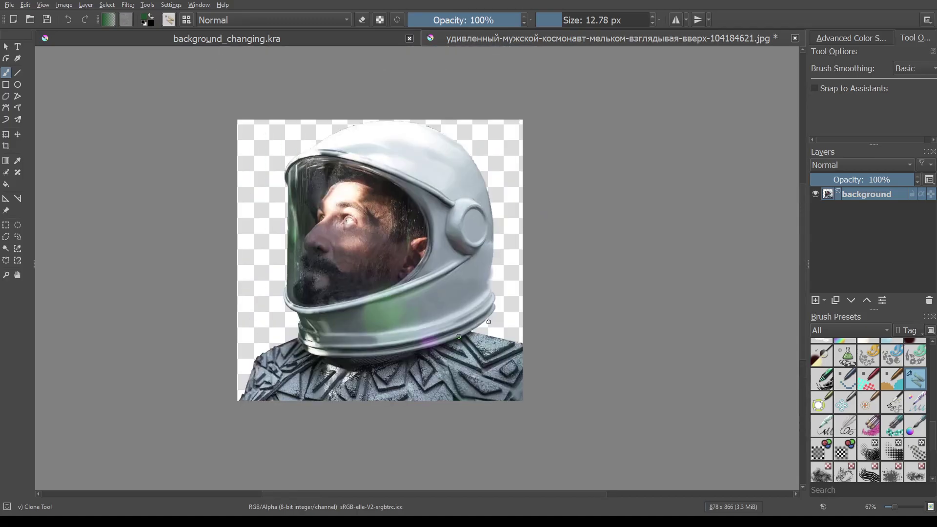
{"action": "key", "text": "plus"}
{"action": "key", "text": "plus"}
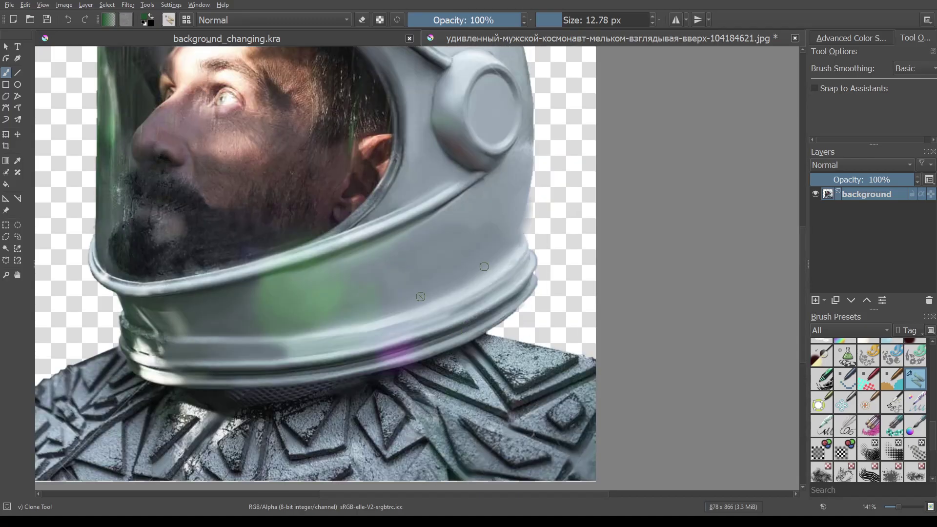
{"action": "key", "text": "minus"}
{"action": "key", "text": "minus"}
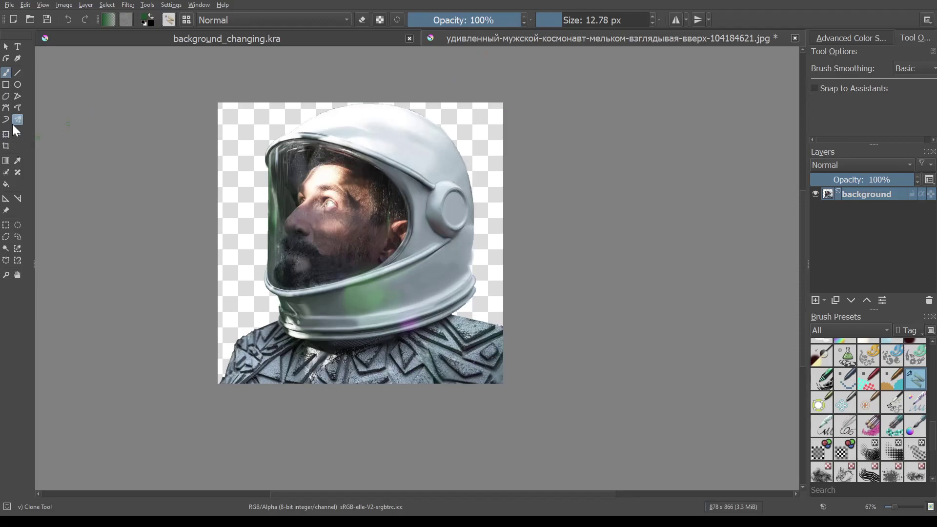
{"action": "left_click", "coordinate": [7, 248]}
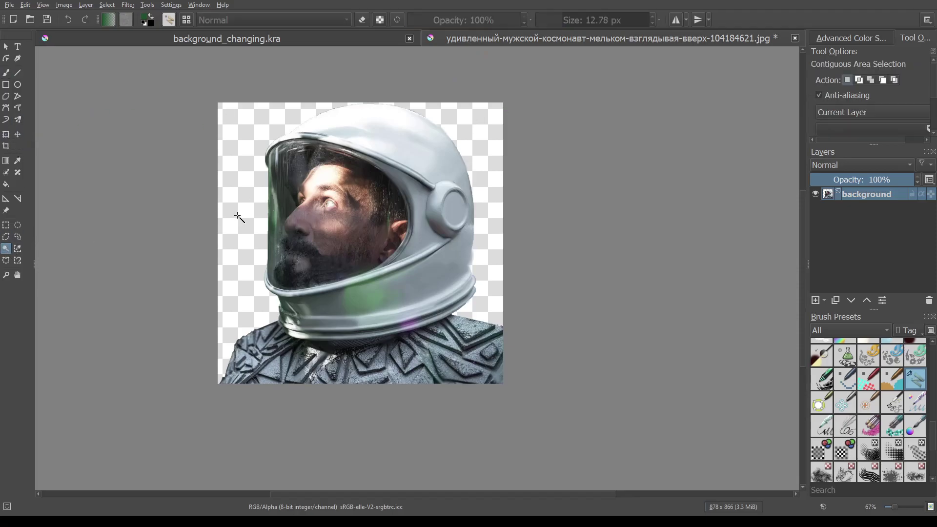
{"action": "left_click", "coordinate": [239, 219]}
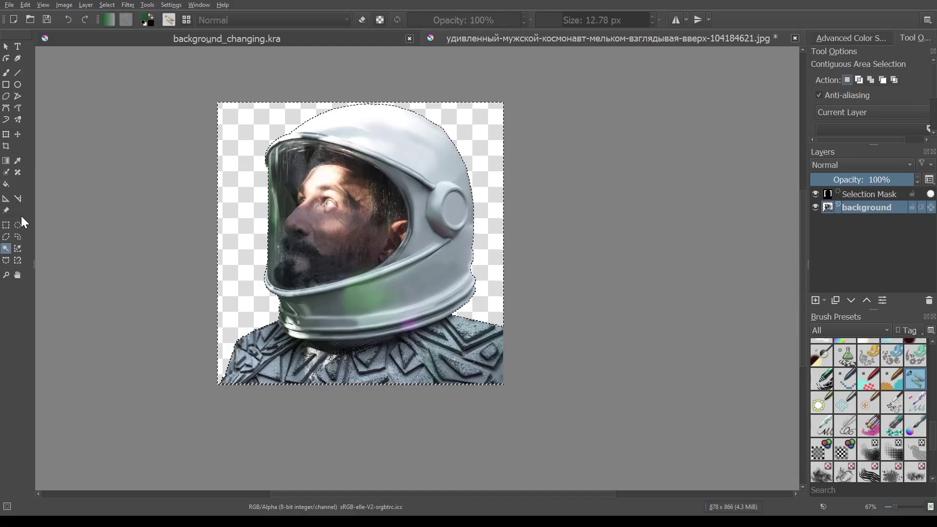
{"action": "left_click", "coordinate": [6, 225]}
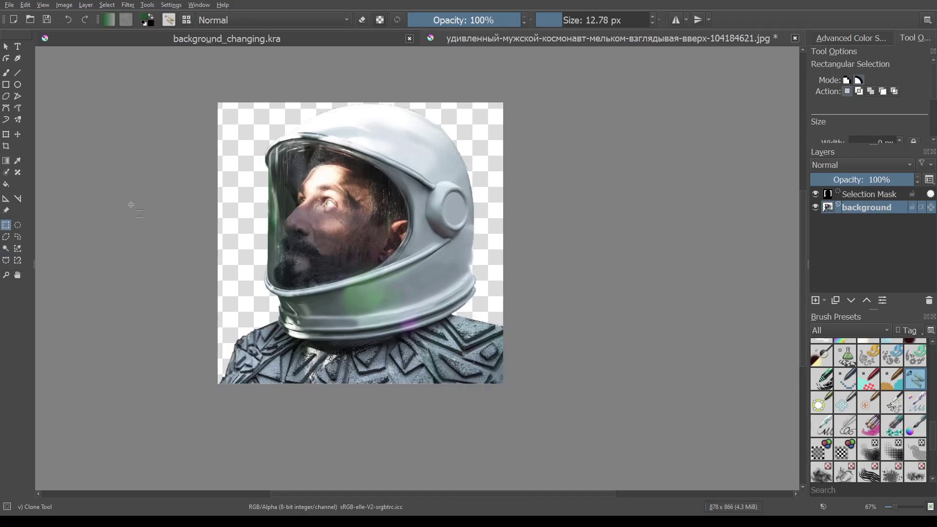
{"action": "left_click", "coordinate": [253, 186]}
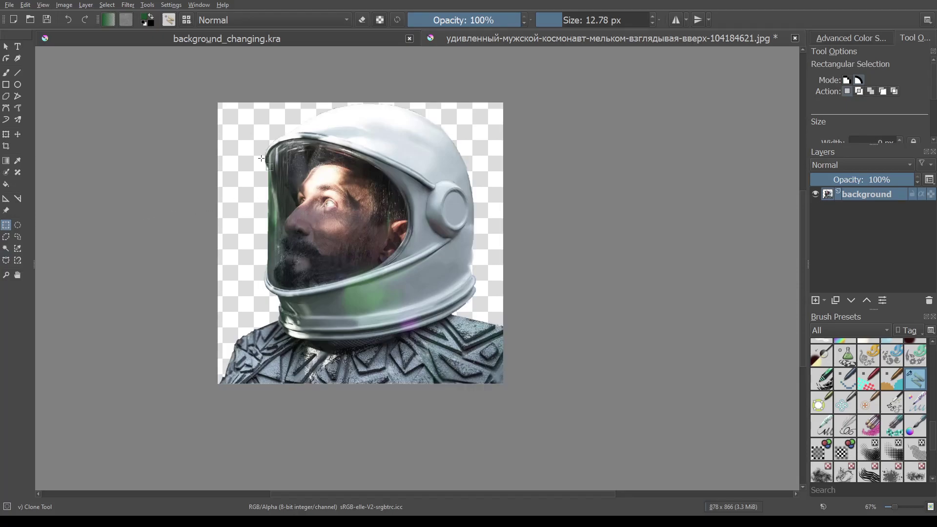
Rename the cut-out layer to 'косплеер' and switch to the background_changing.kra document.
{"action": "double_click", "coordinate": [872, 195]}
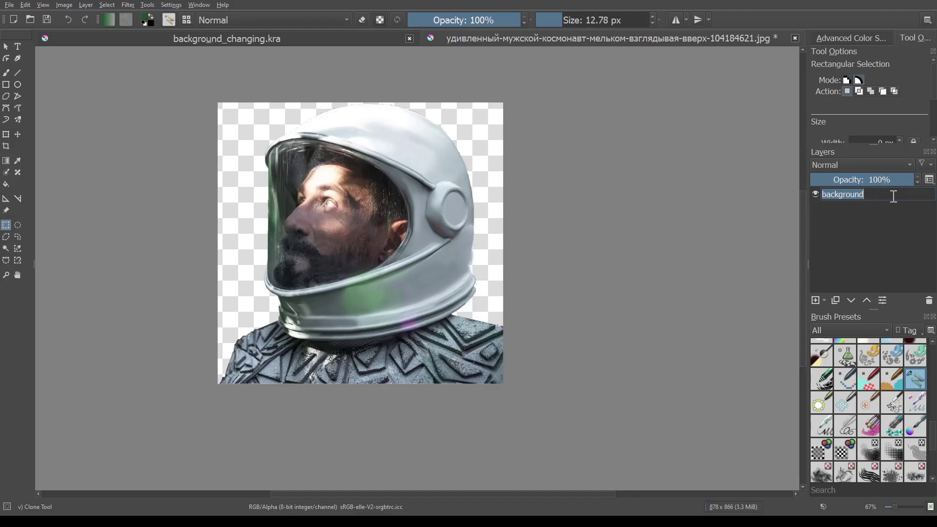
{"action": "type", "text": "хи"}
{"action": "type", "text": "псте"}
{"action": "key", "text": "BackSpace"}
{"action": "key", "text": "BackSpace"}
{"action": "key", "text": "BackSpace"}
{"action": "key", "text": "BackSpace"}
{"action": "type", "text": "кос"}
{"action": "type", "text": "плеер"}
{"action": "key", "text": "Return"}
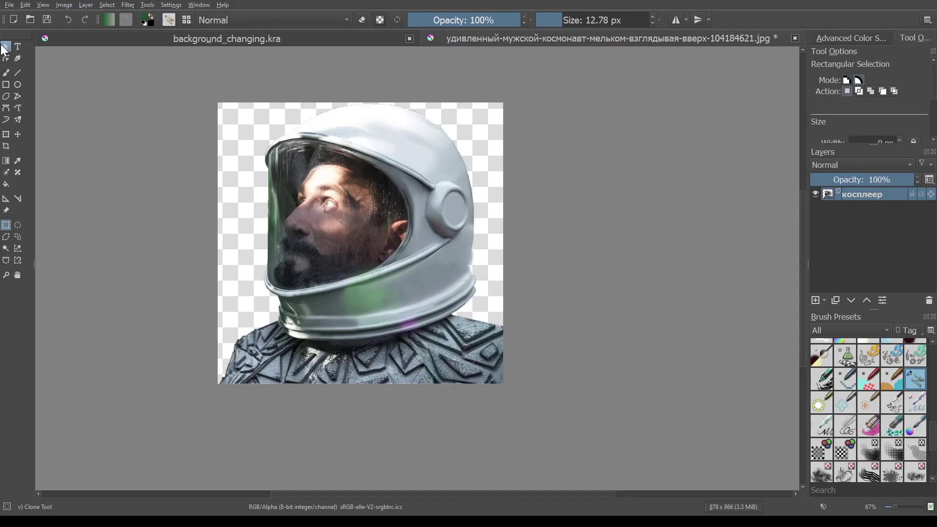
{"action": "left_click", "coordinate": [6, 46]}
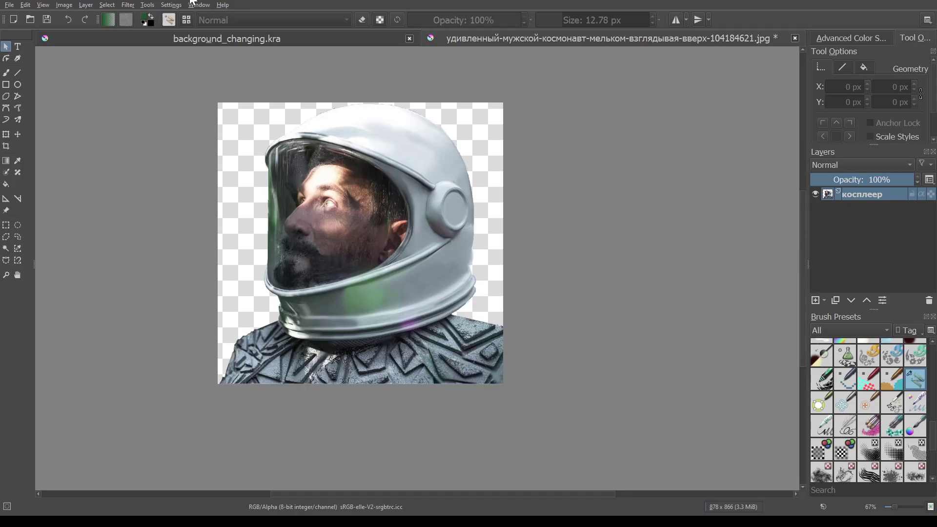
{"action": "left_click", "coordinate": [213, 41]}
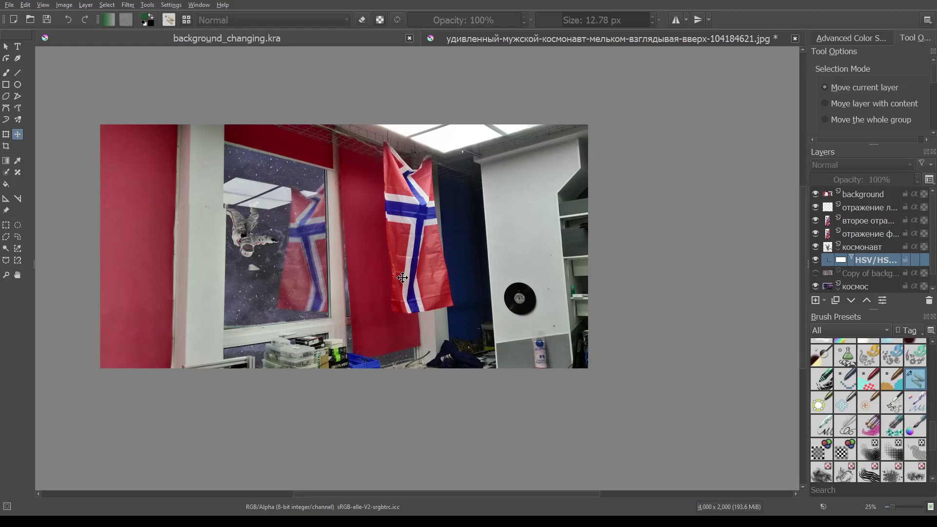
{"action": "key", "text": "ctrl+v"}
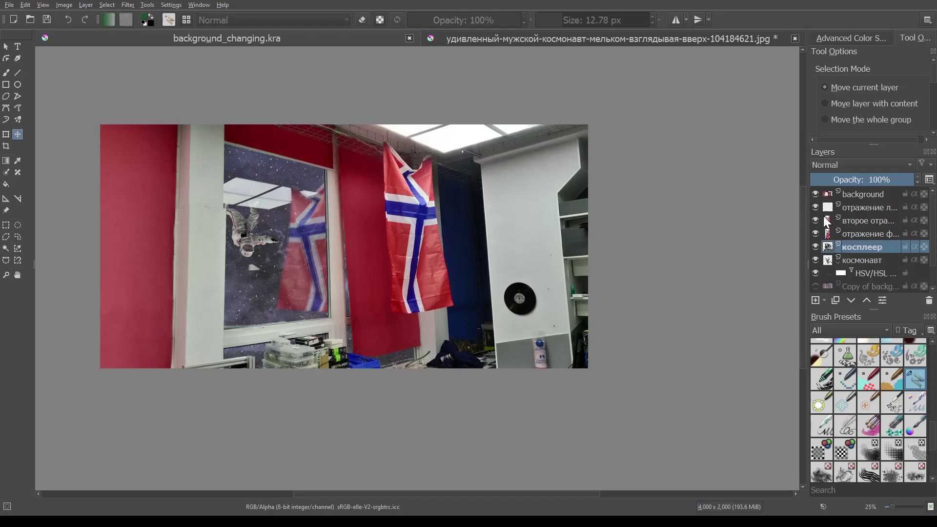
{"action": "left_click", "coordinate": [867, 301]}
{"action": "left_click", "coordinate": [867, 300]}
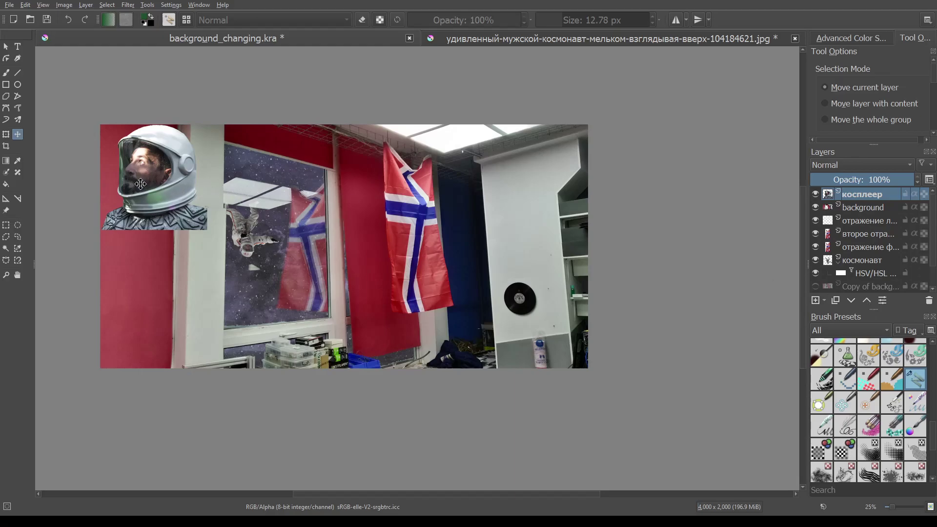
{"action": "mouse_move", "coordinate": [141, 177]}
{"action": "left_mouse_down"}
{"action": "mouse_move", "coordinate": [470, 320]}
{"action": "mouse_move", "coordinate": [452, 267]}
{"action": "mouse_move", "coordinate": [503, 316]}
{"action": "left_mouse_up"}
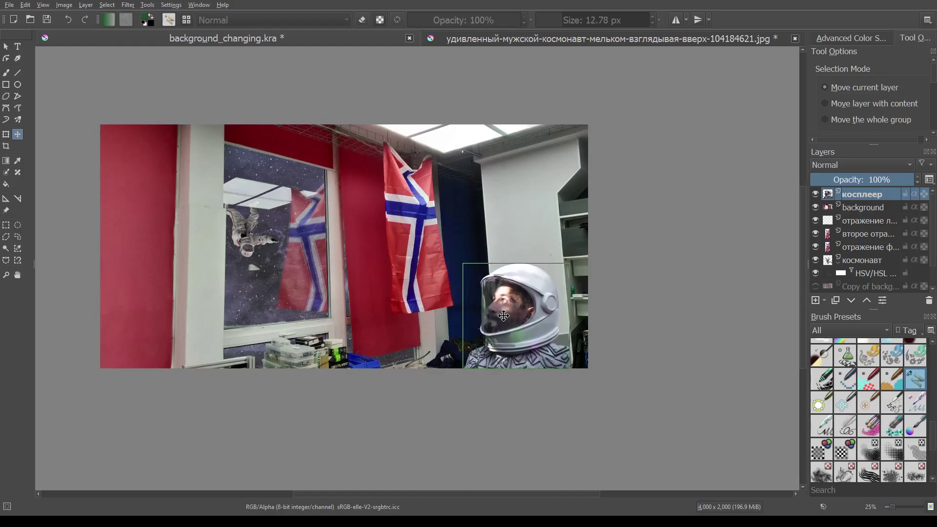
{"action": "left_click_drag", "start_coordinate": [504, 316], "coordinate": [502, 316]}
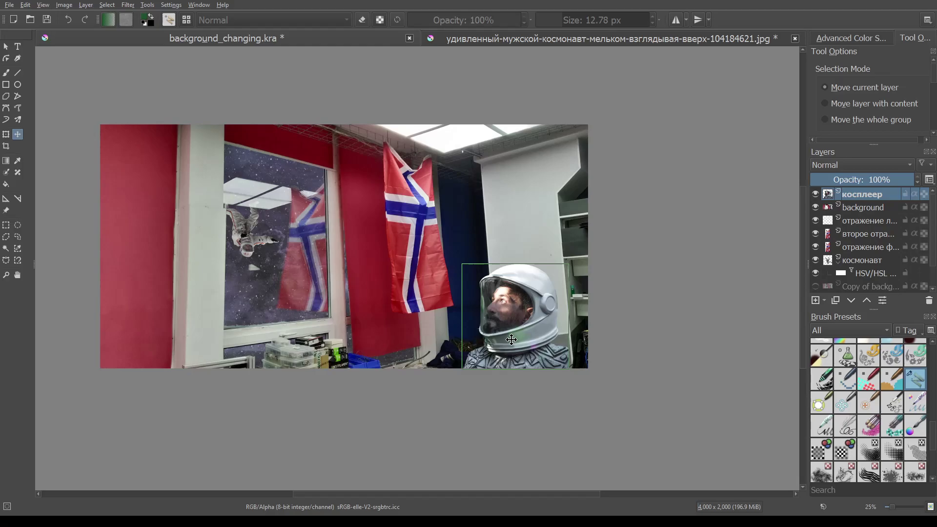
{"action": "scroll", "coordinate": [593, 366], "scroll_direction": "up", "scroll_amount": 1}
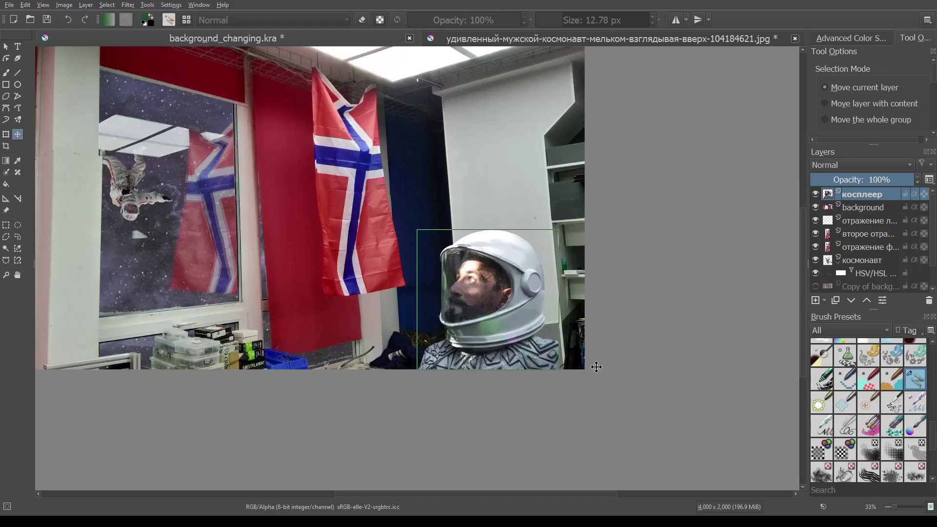
{"action": "scroll", "coordinate": [586, 363], "scroll_direction": "up", "scroll_amount": 2}
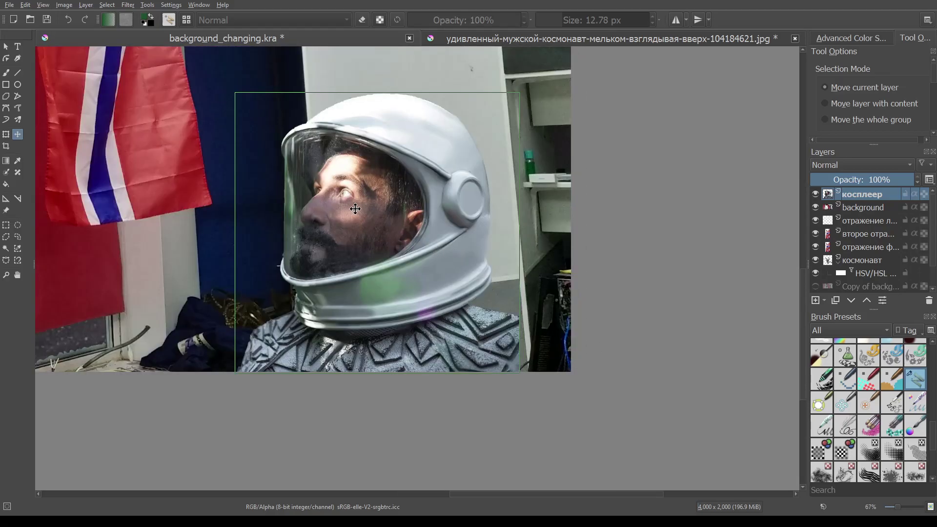
{"action": "scroll", "coordinate": [475, 178], "scroll_direction": "down", "scroll_amount": 3}
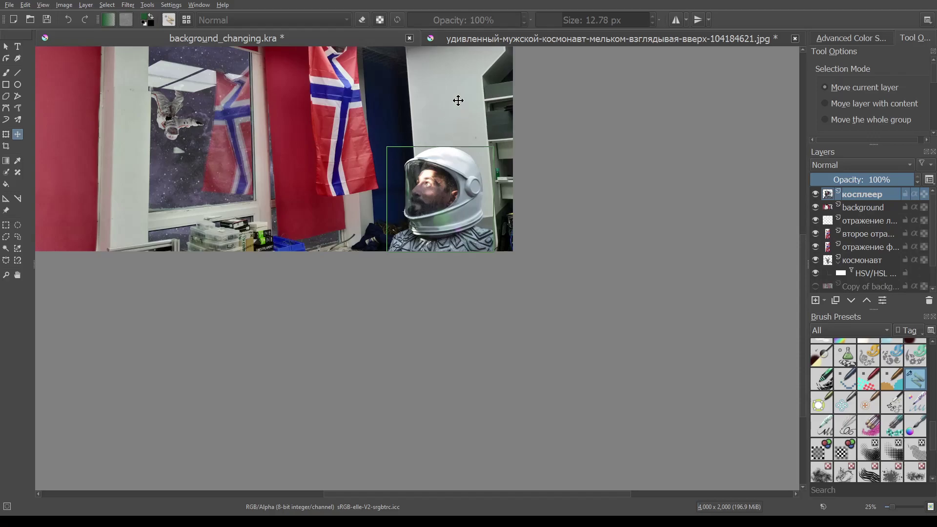
Shrink the helmeted cosplayer and fit it into the lower-right corner beside the black record.
{"action": "left_click", "coordinate": [5, 135]}
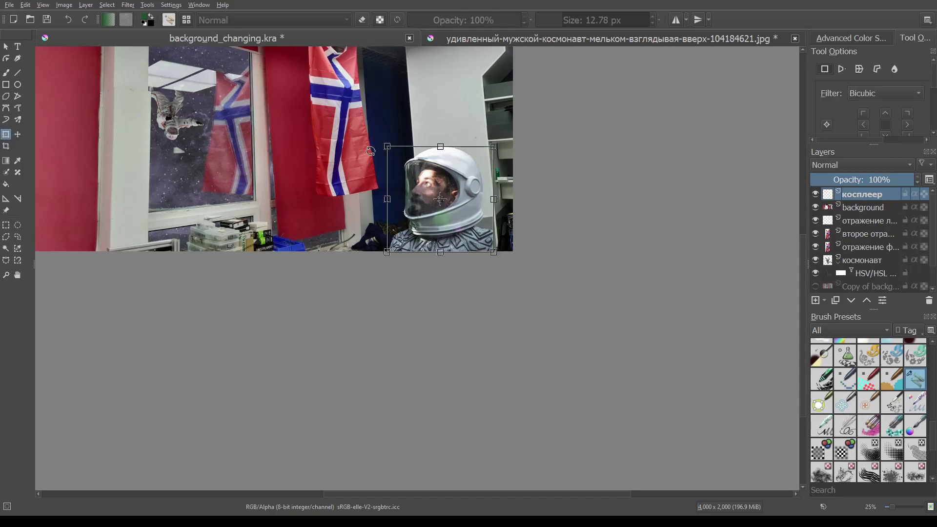
{"action": "left_click_drag", "start_coordinate": [386, 147], "coordinate": [430, 169]}
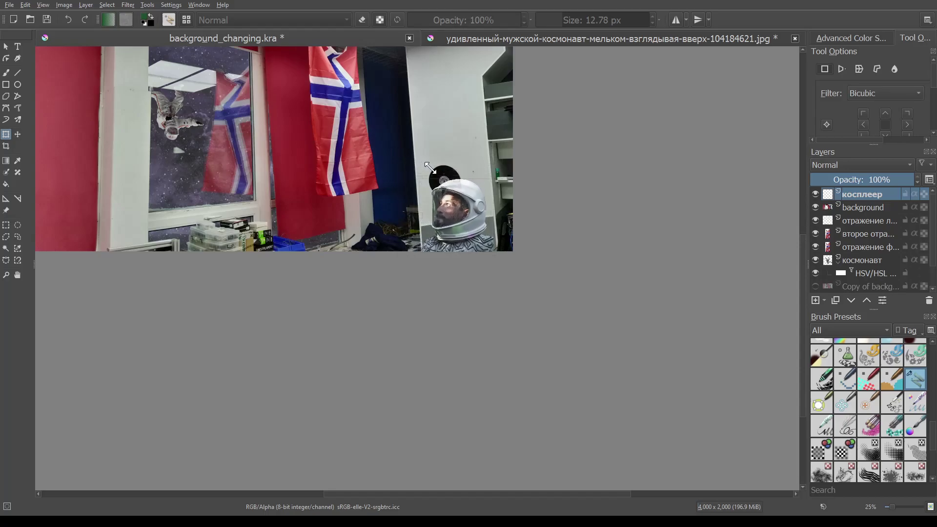
{"action": "mouse_move", "coordinate": [458, 205]}
{"action": "left_mouse_down"}
{"action": "mouse_move", "coordinate": [503, 206]}
{"action": "mouse_move", "coordinate": [466, 204]}
{"action": "left_mouse_up"}
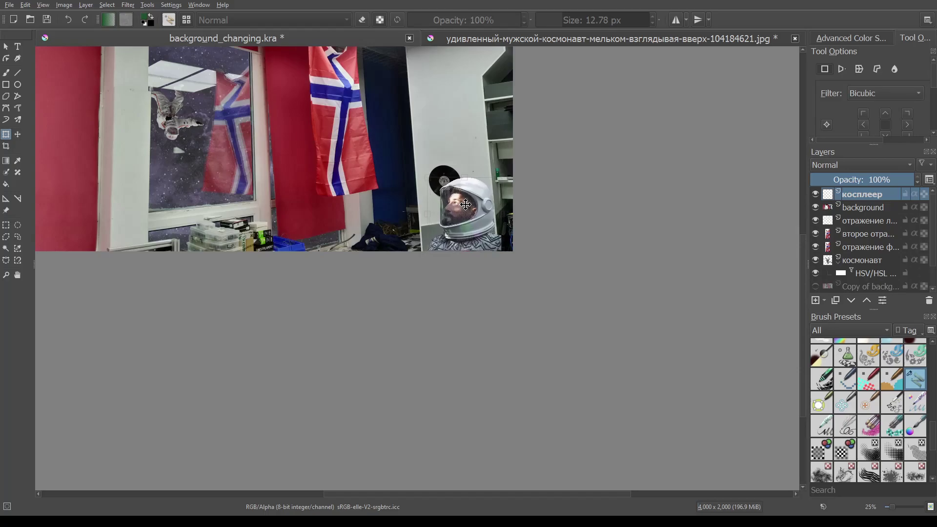
{"action": "left_click_drag", "start_coordinate": [466, 204], "coordinate": [464, 208]}
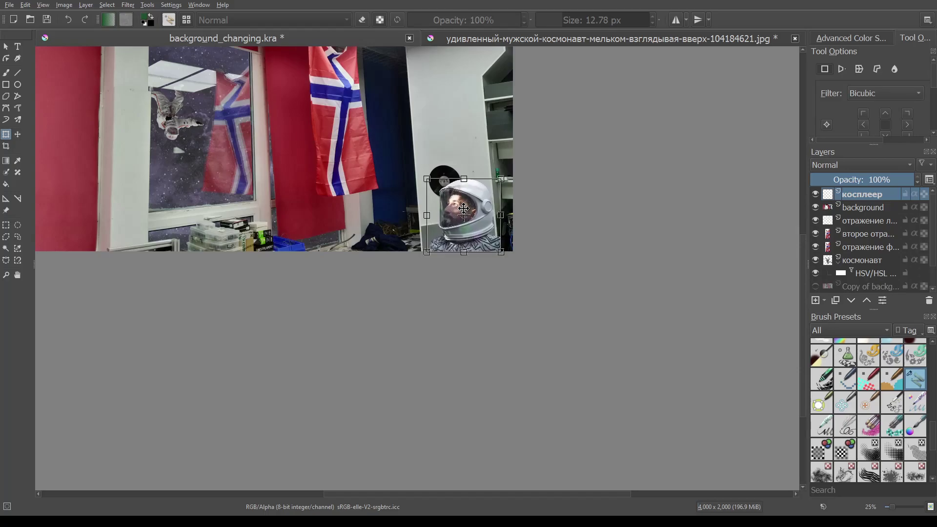
{"action": "scroll", "coordinate": [428, 247], "scroll_direction": "up", "scroll_amount": 1}
{"action": "scroll", "coordinate": [368, 199], "scroll_direction": "down", "scroll_amount": 1}
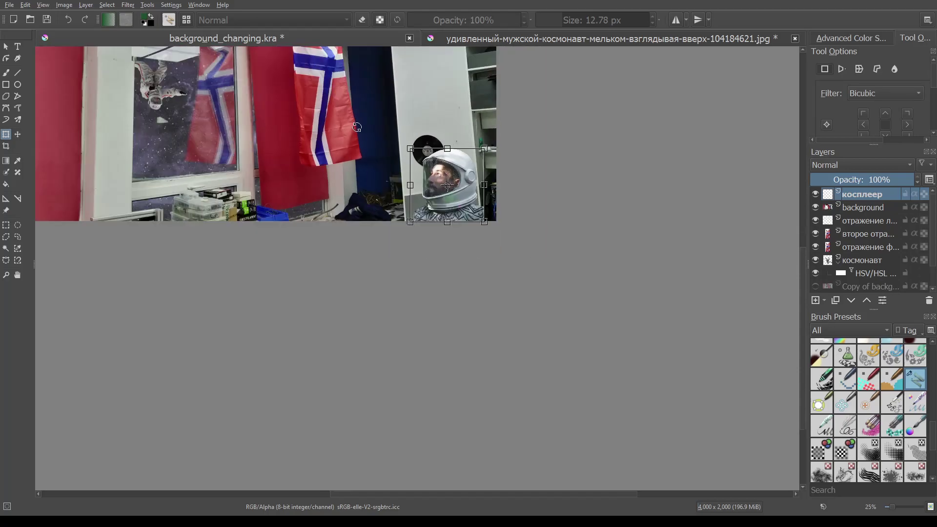
{"action": "left_click_drag", "start_coordinate": [347, 97], "coordinate": [363, 218]}
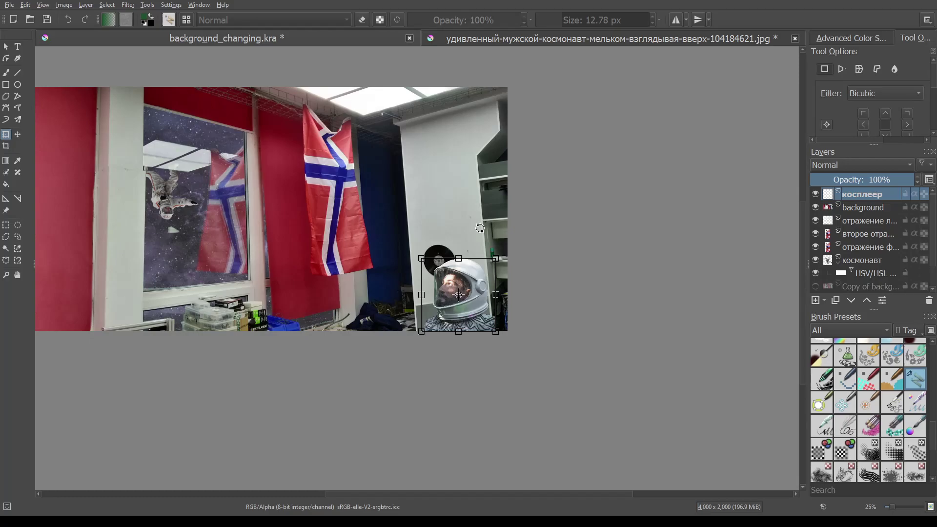
{"action": "key", "text": "Return"}
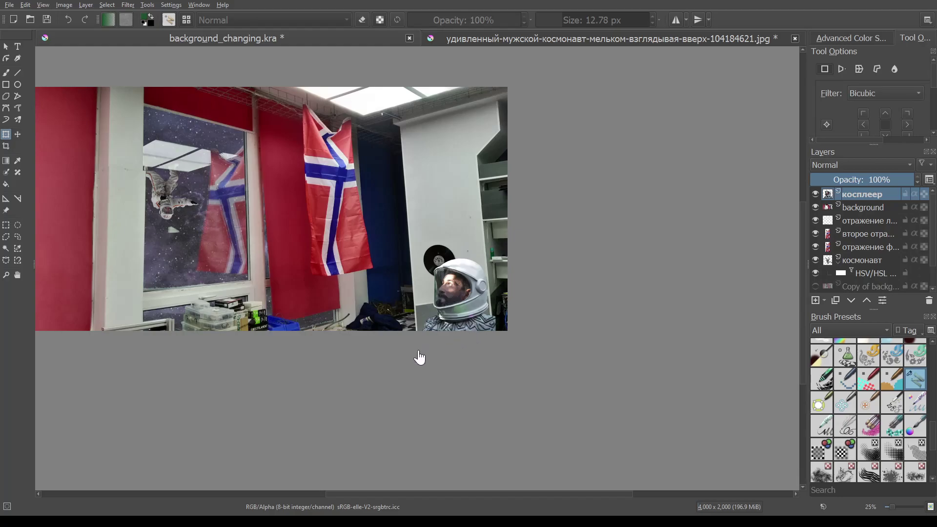
Nudge the cosplayer a few pixels right, apply it, and start a fresh transform.
{"action": "scroll", "coordinate": [418, 156], "scroll_direction": "down", "scroll_amount": 2}
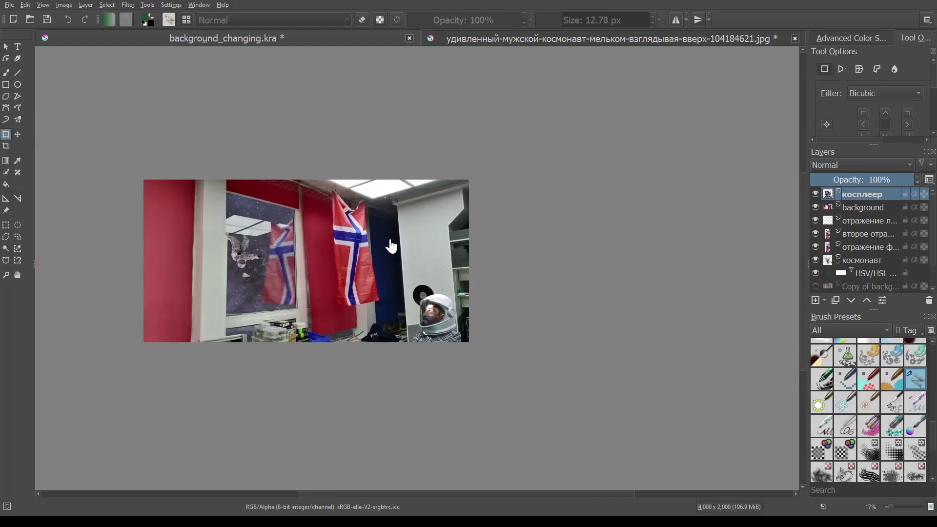
{"action": "scroll", "coordinate": [449, 338], "scroll_direction": "up", "scroll_amount": 1}
{"action": "scroll", "coordinate": [441, 334], "scroll_direction": "up", "scroll_amount": 1}
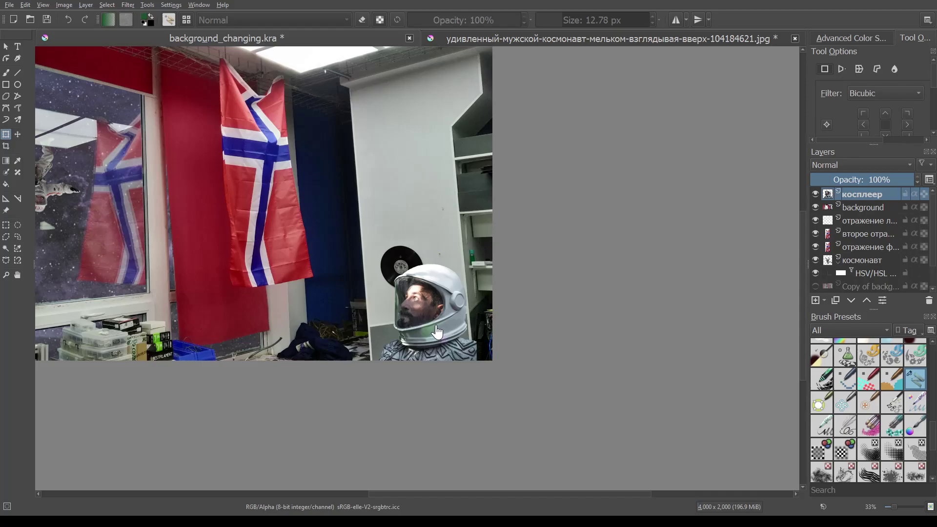
{"action": "left_click_drag", "start_coordinate": [445, 323], "coordinate": [453, 322]}
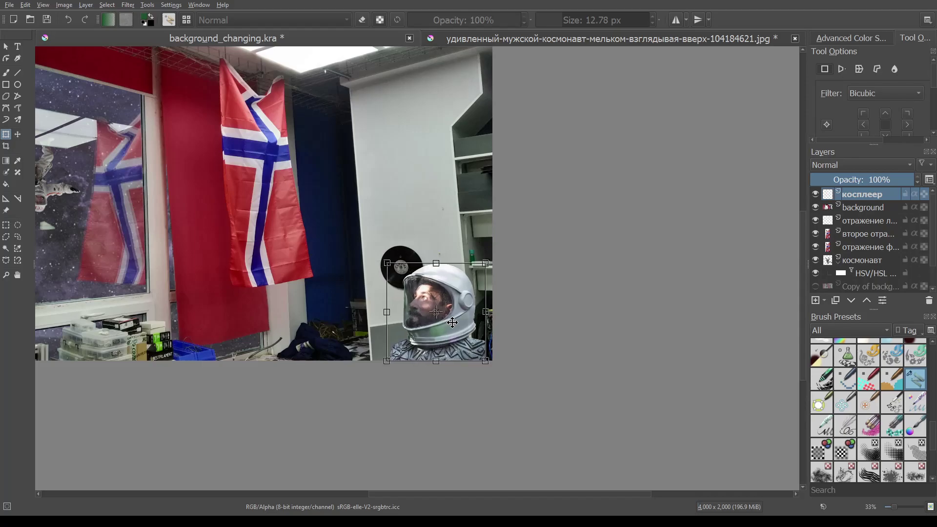
{"action": "scroll", "coordinate": [432, 271], "scroll_direction": "up", "scroll_amount": 1}
{"action": "scroll", "coordinate": [435, 268], "scroll_direction": "down", "scroll_amount": 2}
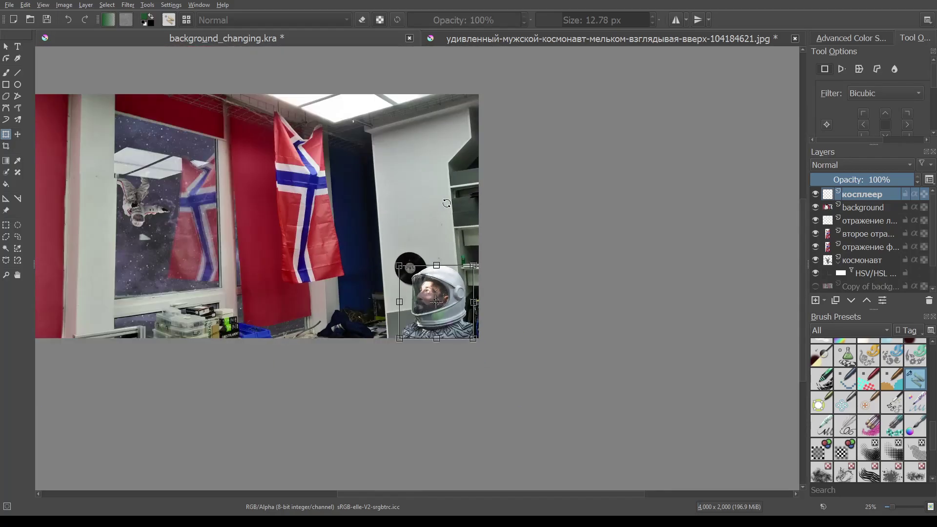
{"action": "key", "text": "Return"}
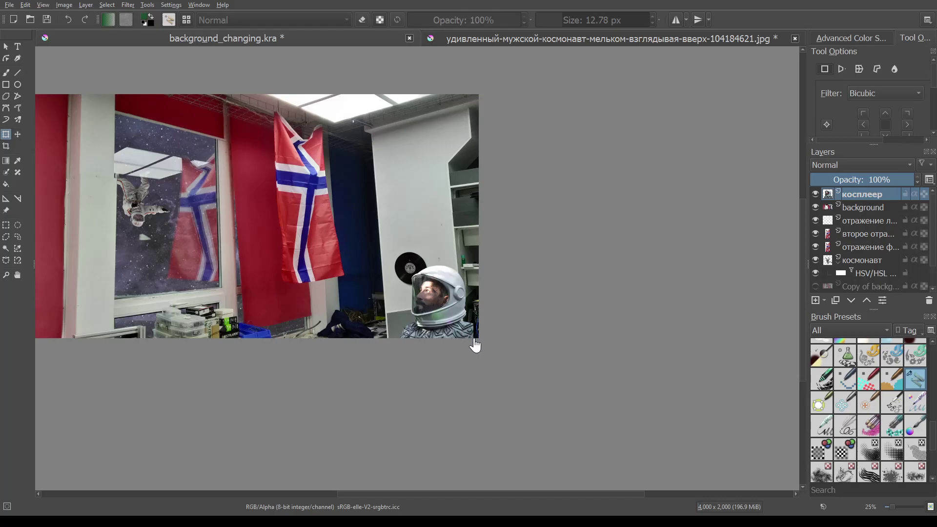
{"action": "key", "text": "ctrl+t"}
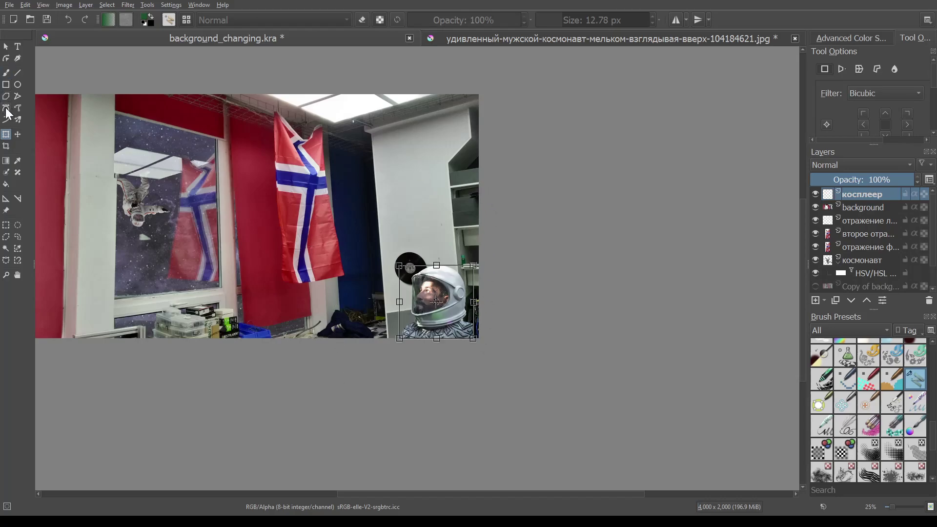
Draw a crop box covering nearly the whole image, trimming the dark left strip.
{"action": "left_click", "coordinate": [6, 146]}
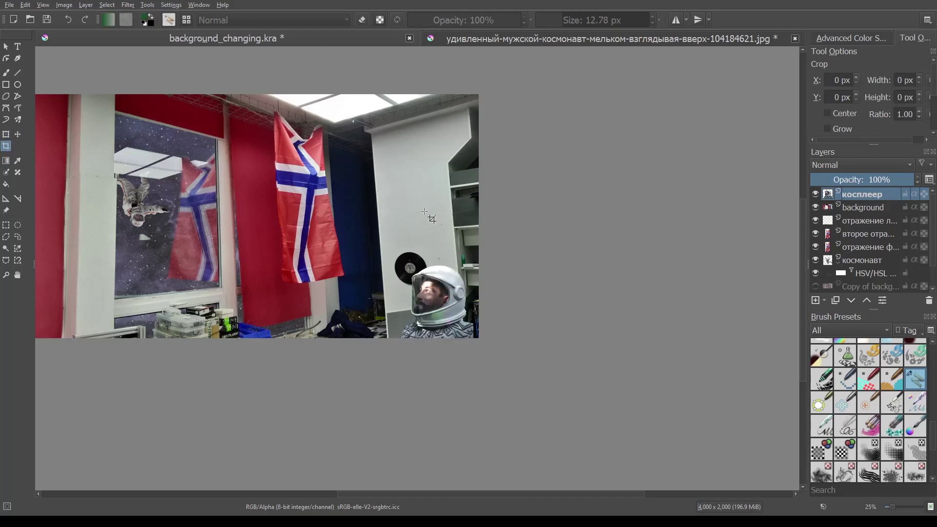
{"action": "left_click_drag", "start_coordinate": [415, 194], "coordinate": [470, 338]}
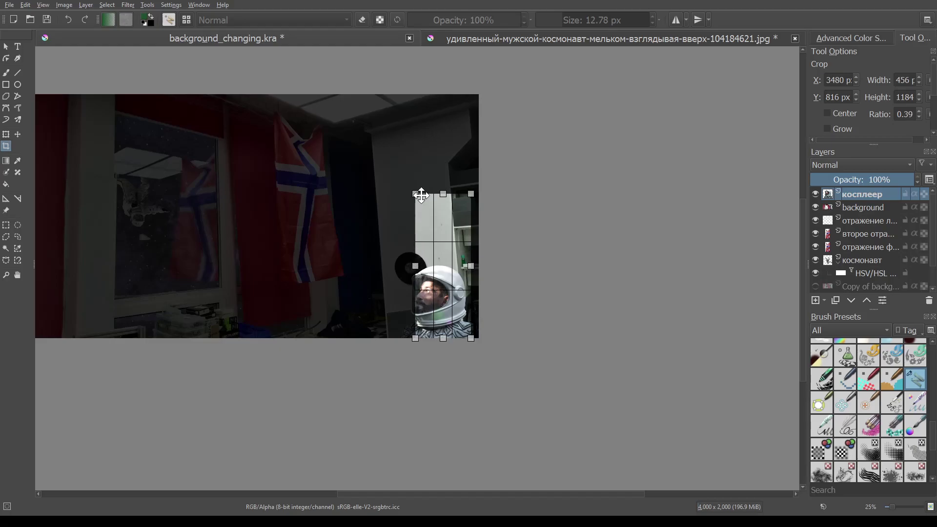
{"action": "left_click_drag", "start_coordinate": [415, 194], "coordinate": [309, 75]}
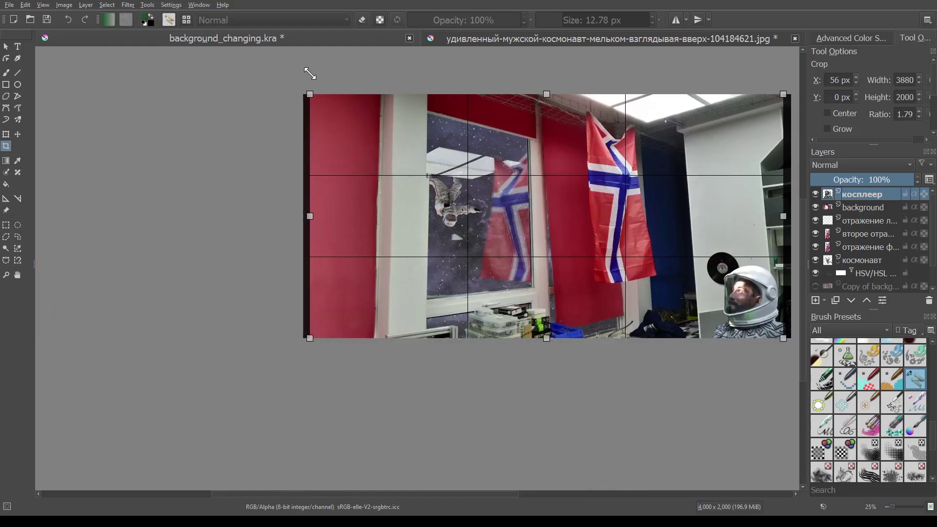
{"action": "mouse_move", "coordinate": [309, 74]}
{"action": "left_mouse_down"}
{"action": "mouse_move", "coordinate": [360, 88]}
{"action": "mouse_move", "coordinate": [327, 74]}
{"action": "left_mouse_up"}
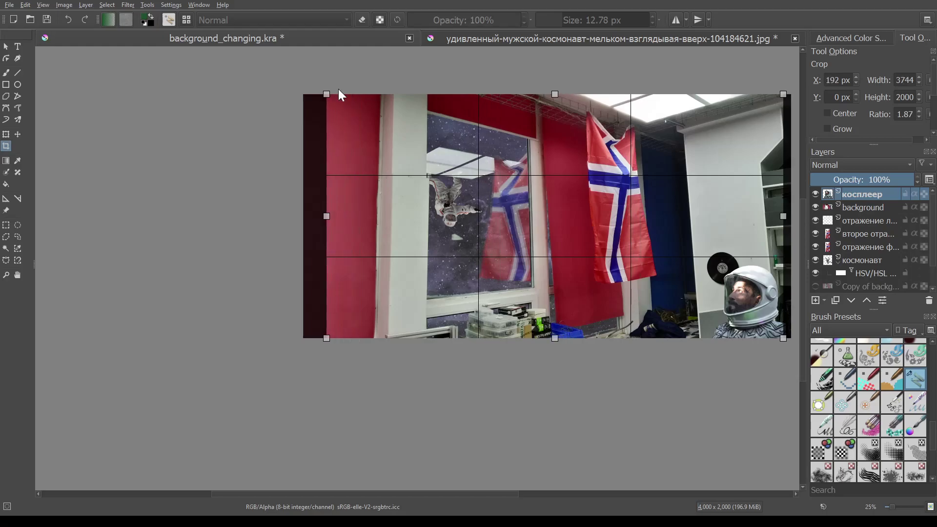
Adjust the crop's right edge and apply the 3762 × 2000 crop.
{"action": "mouse_move", "coordinate": [554, 232]}
{"action": "left_mouse_down"}
{"action": "mouse_move", "coordinate": [476, 228]}
{"action": "mouse_move", "coordinate": [362, 268]}
{"action": "left_mouse_up"}
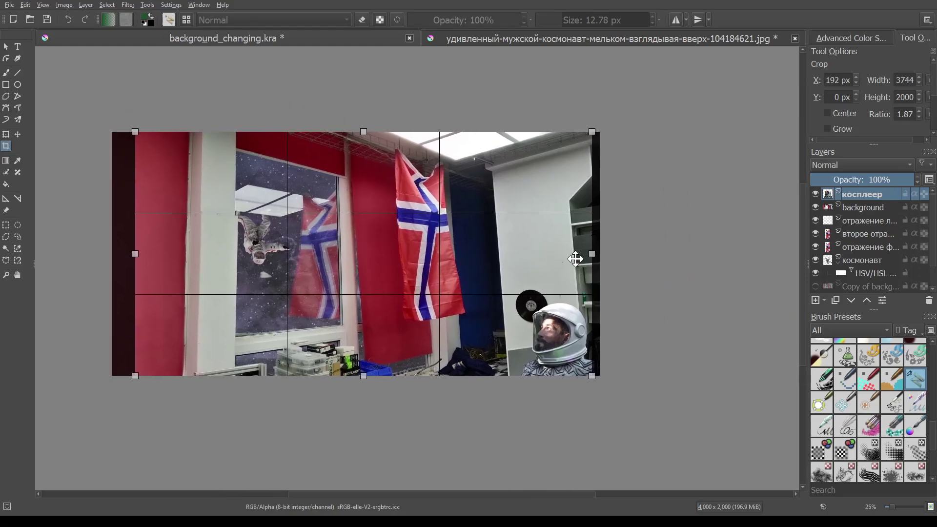
{"action": "scroll", "coordinate": [613, 285], "scroll_direction": "up", "scroll_amount": 1}
{"action": "scroll", "coordinate": [619, 301], "scroll_direction": "up", "scroll_amount": 2}
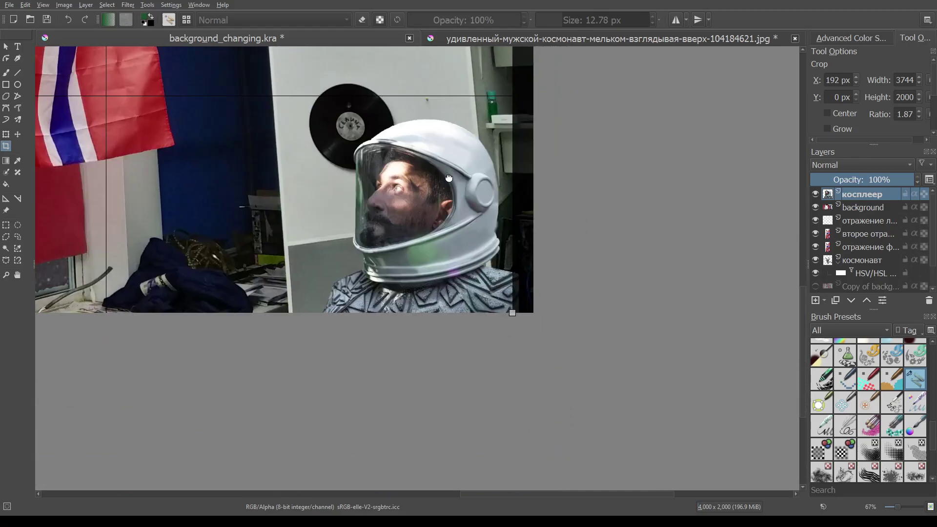
{"action": "mouse_move", "coordinate": [508, 410]}
{"action": "left_mouse_down"}
{"action": "mouse_move", "coordinate": [508, 296]}
{"action": "mouse_move", "coordinate": [483, 219]}
{"action": "left_mouse_up"}
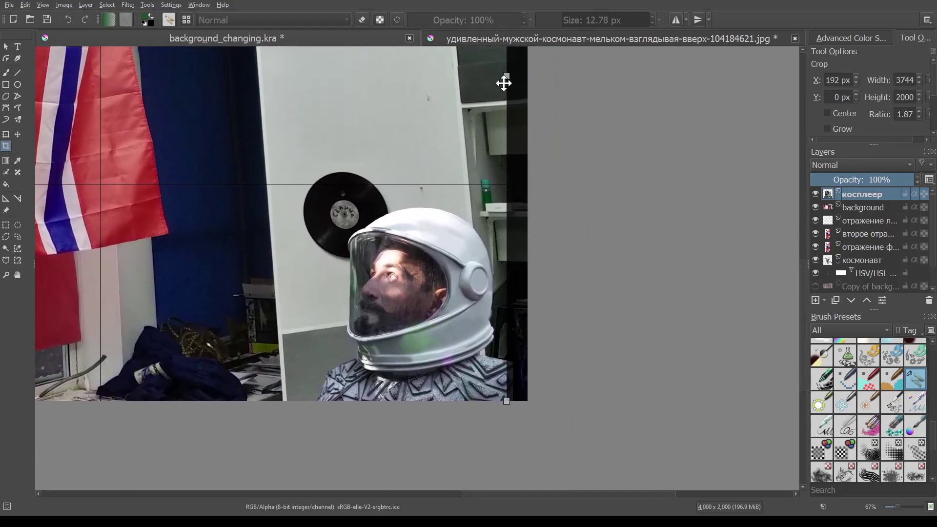
{"action": "left_click_drag", "start_coordinate": [507, 77], "coordinate": [510, 78]}
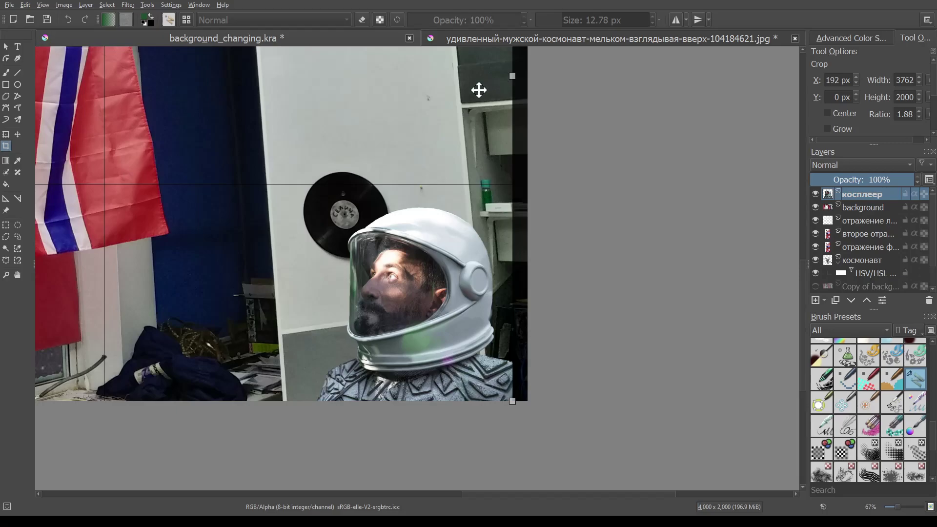
{"action": "scroll", "coordinate": [454, 105], "scroll_direction": "down", "scroll_amount": 2}
{"action": "mouse_move", "coordinate": [353, 114]}
{"action": "left_mouse_down"}
{"action": "mouse_move", "coordinate": [424, 252]}
{"action": "mouse_move", "coordinate": [491, 318]}
{"action": "mouse_move", "coordinate": [540, 268]}
{"action": "mouse_move", "coordinate": [534, 288]}
{"action": "left_mouse_up"}
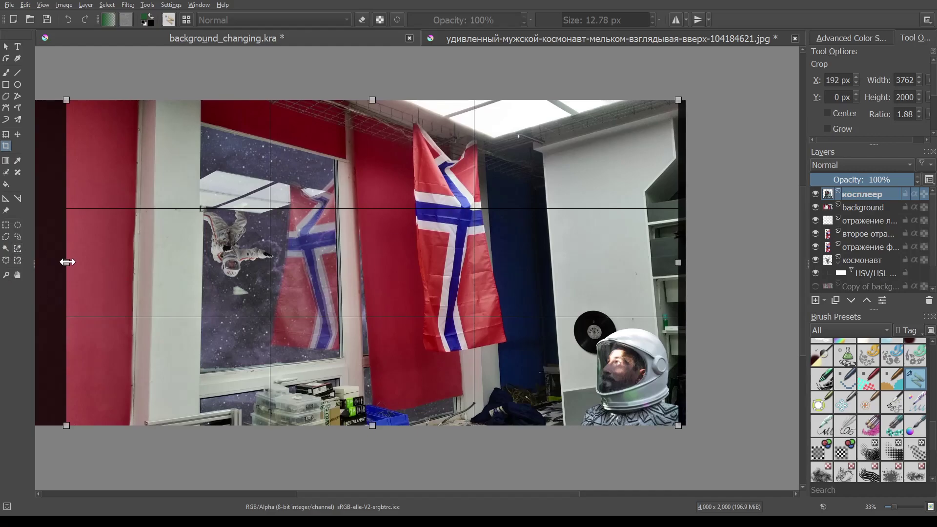
{"action": "double_click", "coordinate": [431, 355]}
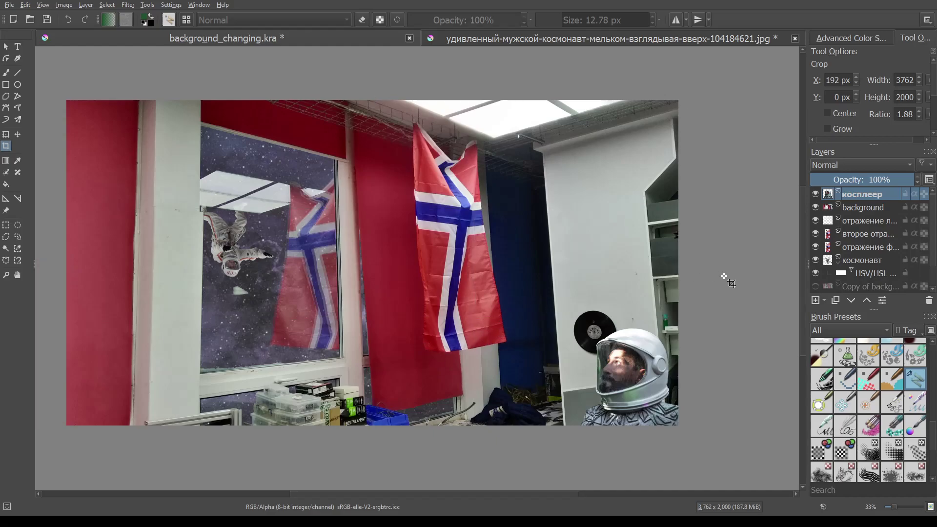
{"action": "scroll", "coordinate": [710, 277], "scroll_direction": "down", "scroll_amount": 1}
{"action": "scroll", "coordinate": [517, 274], "scroll_direction": "down", "scroll_amount": 1}
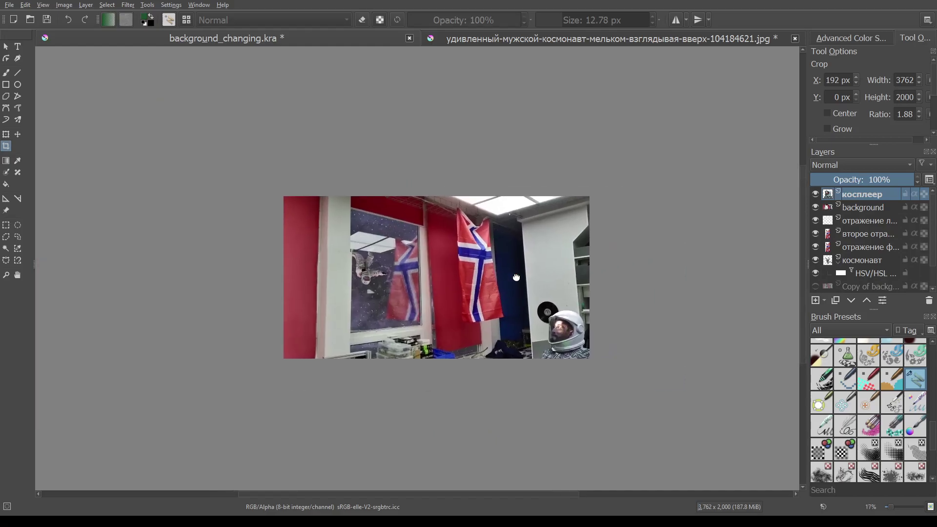
{"action": "scroll", "coordinate": [460, 288], "scroll_direction": "up", "scroll_amount": 1}
{"action": "scroll", "coordinate": [461, 288], "scroll_direction": "up", "scroll_amount": 1}
Save the collage and give the косплеер layer an HSV/HSL Adjustment filter mask.
{"action": "scroll", "coordinate": [460, 288], "scroll_direction": "down", "scroll_amount": 1}
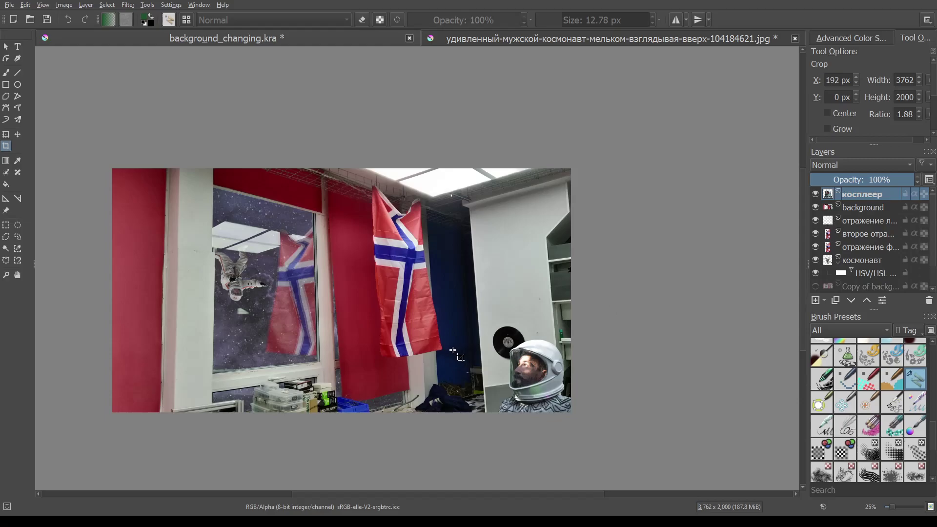
{"action": "key", "text": "ctrl+s"}
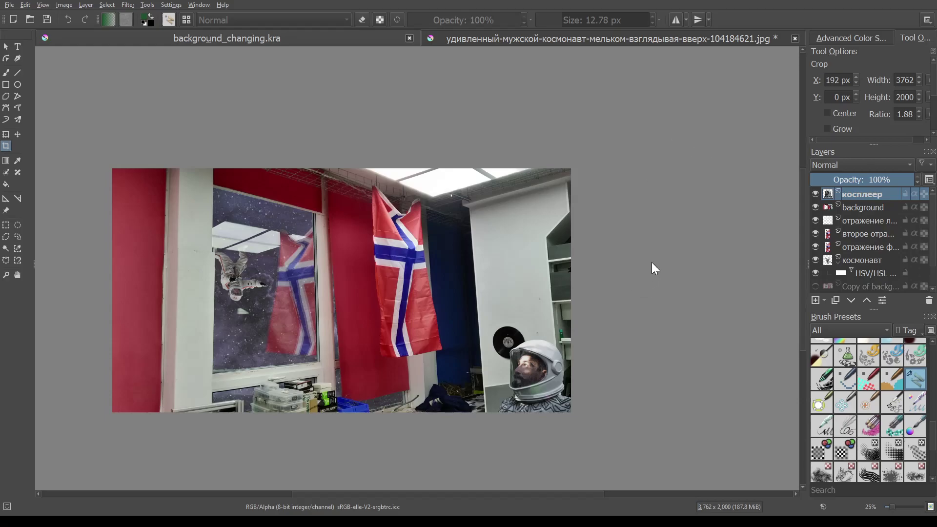
{"action": "key", "text": "ctrl+v"}
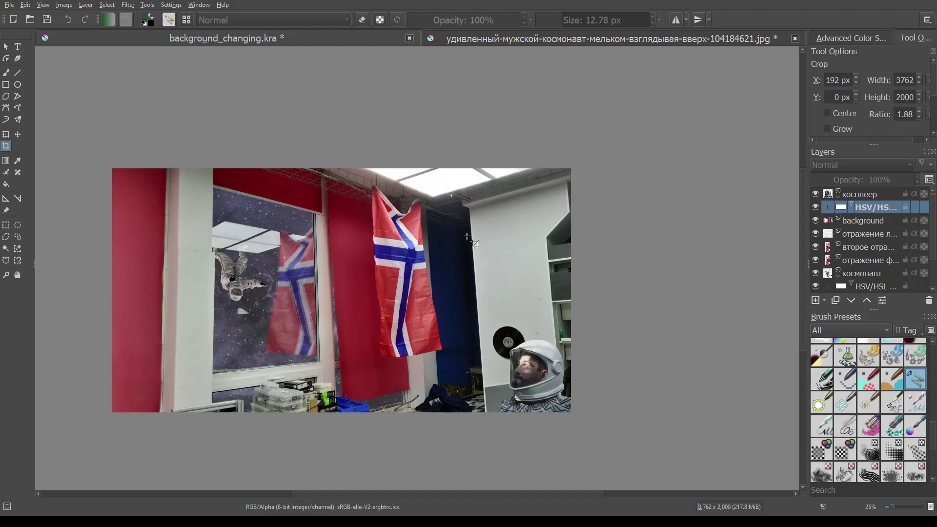
Leave the Crop tool for Select Shapes and save background_changing.kra.
{"action": "left_click", "coordinate": [6, 46]}
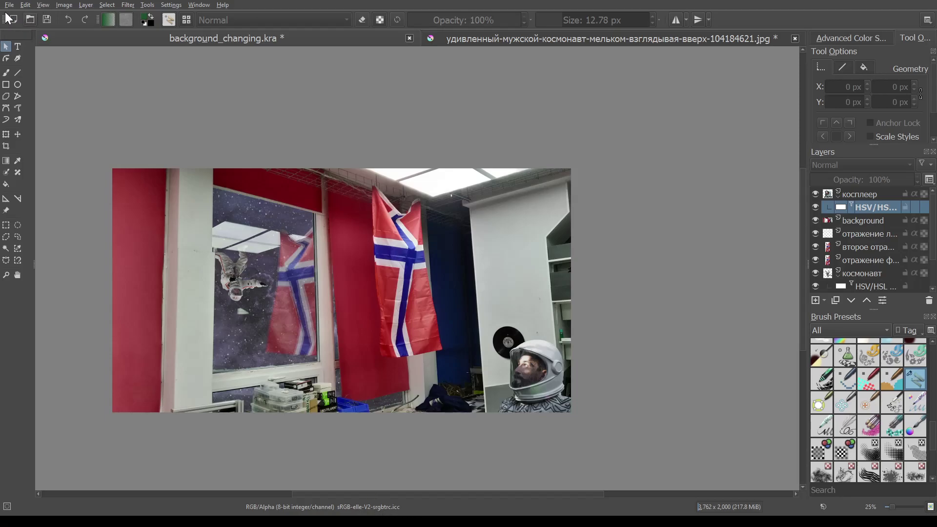
{"action": "key", "text": "ctrl+s"}
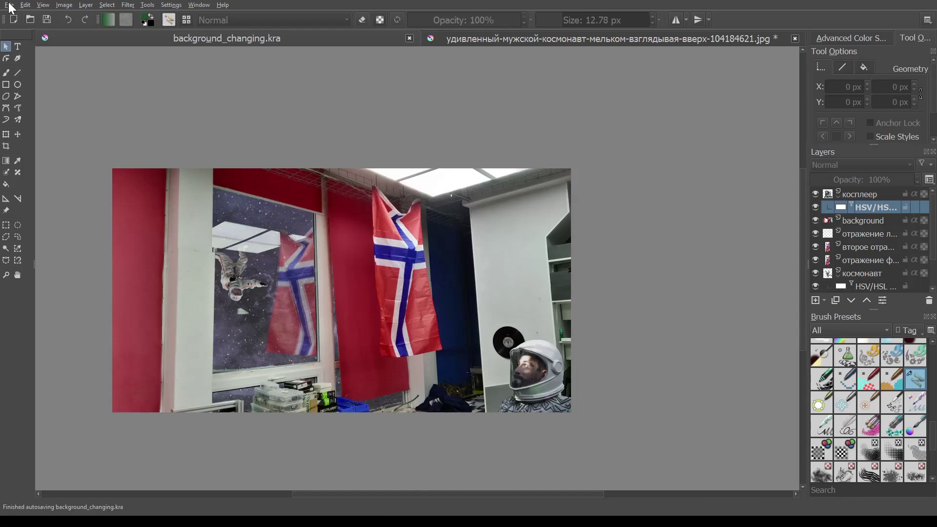
Save the astronaut cut-out image as a PNG and close its document.
{"action": "left_click", "coordinate": [580, 38]}
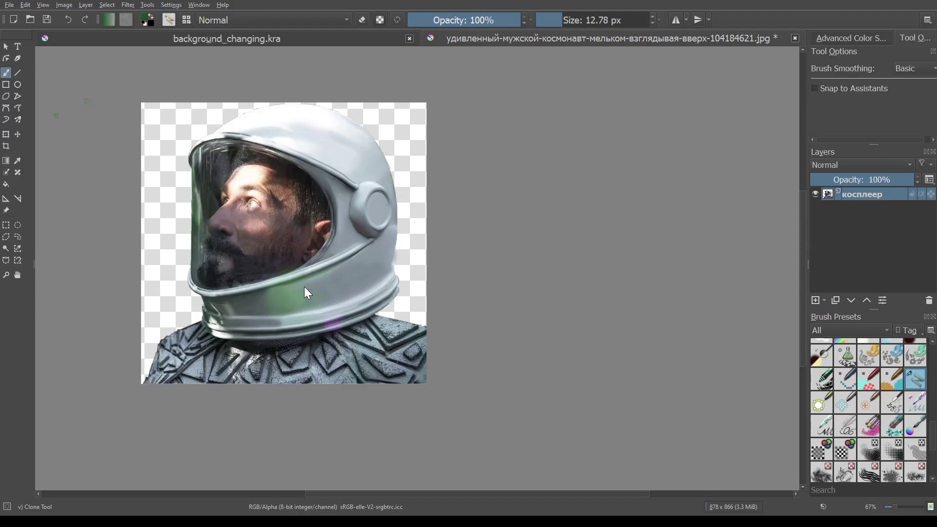
{"action": "key", "text": "ctrl+s"}
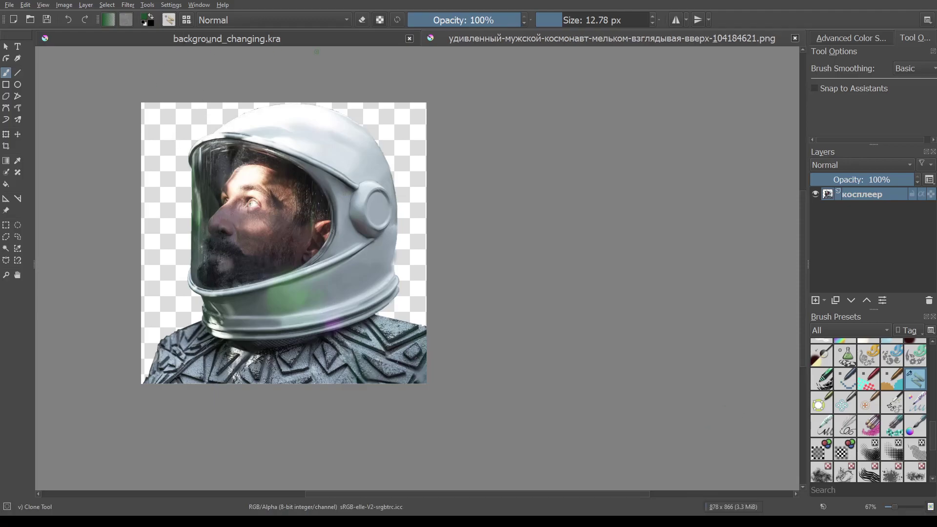
{"action": "left_click", "coordinate": [793, 38]}
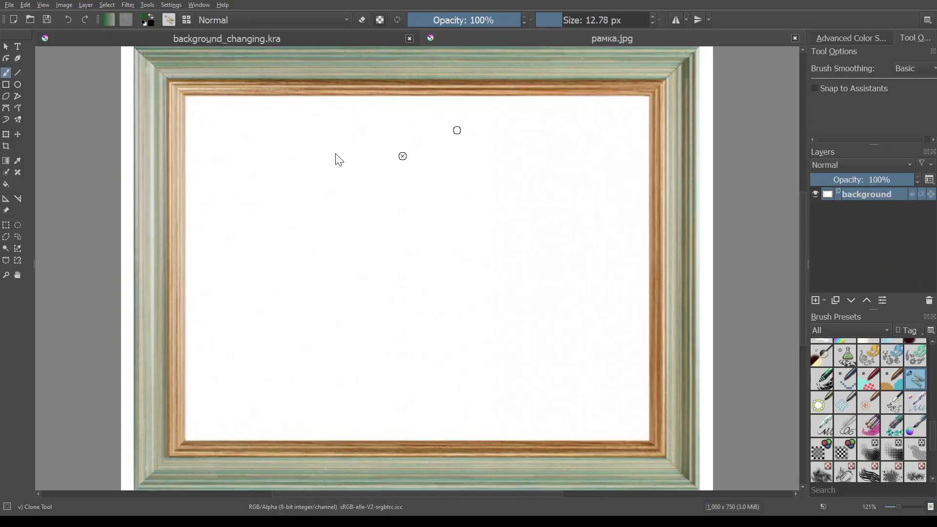
Crop рамка.jpg to 955 × 750, trimming the white strips off the left and right.
{"action": "scroll", "coordinate": [398, 241], "scroll_direction": "down", "scroll_amount": 1}
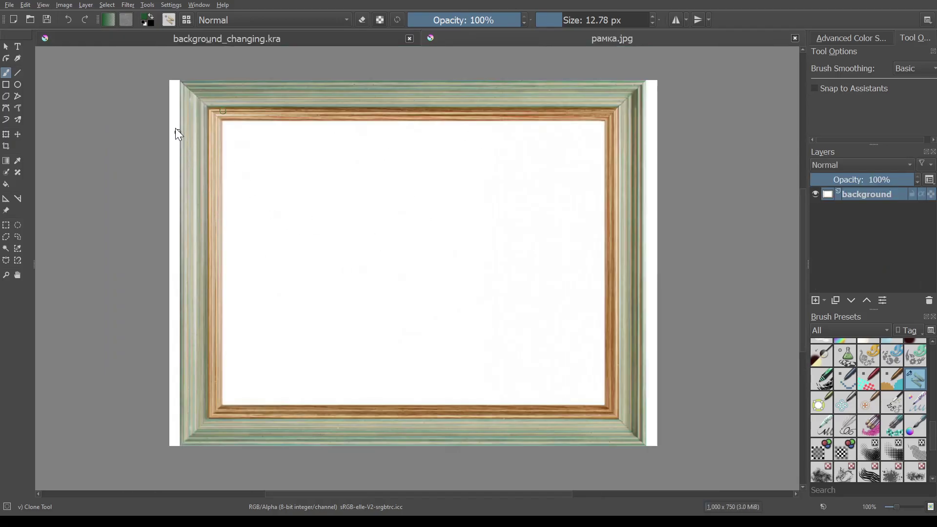
{"action": "left_click", "coordinate": [6, 134]}
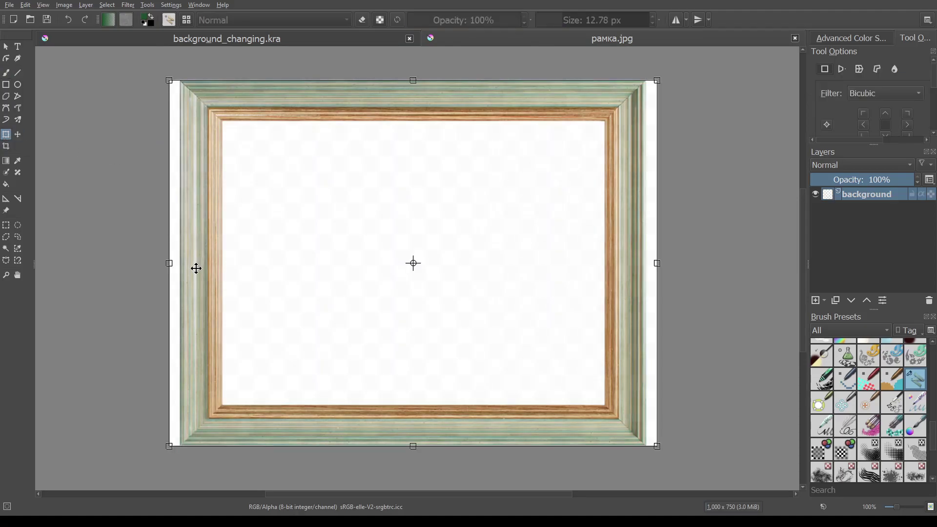
{"action": "left_click", "coordinate": [6, 146]}
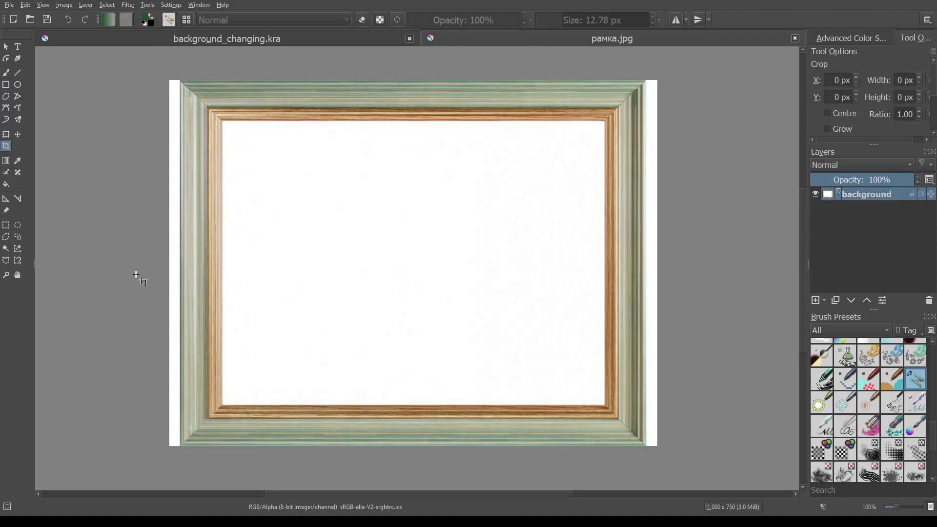
{"action": "left_click", "coordinate": [168, 261]}
{"action": "left_click_drag", "start_coordinate": [168, 264], "coordinate": [181, 265]}
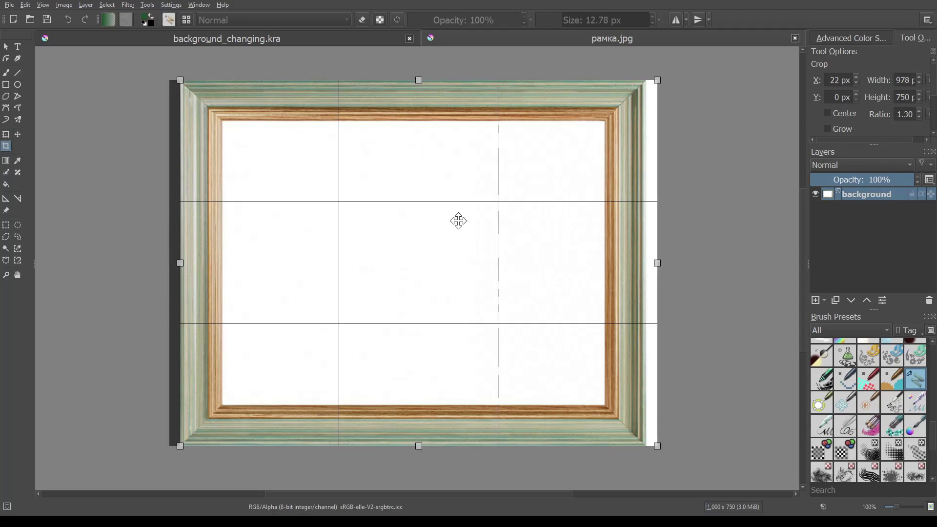
{"action": "left_click_drag", "start_coordinate": [655, 262], "coordinate": [644, 260]}
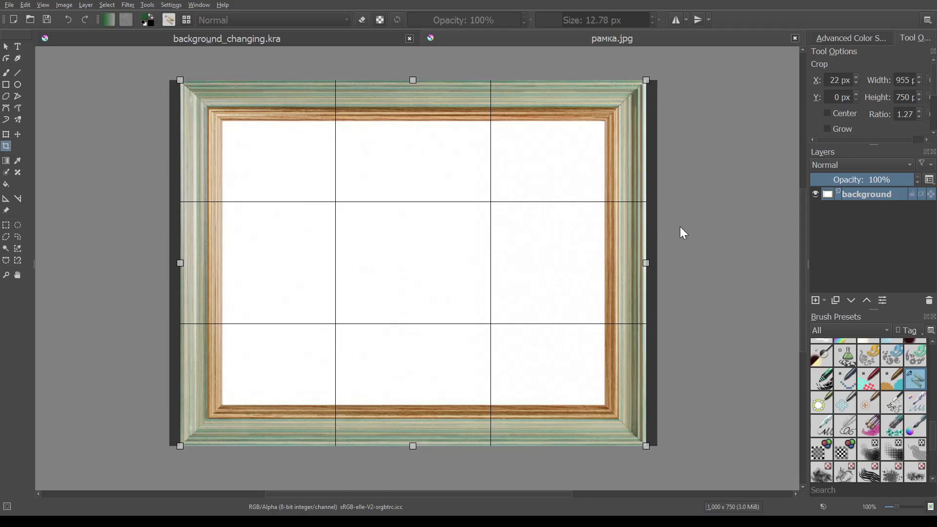
{"action": "key", "text": "Return"}
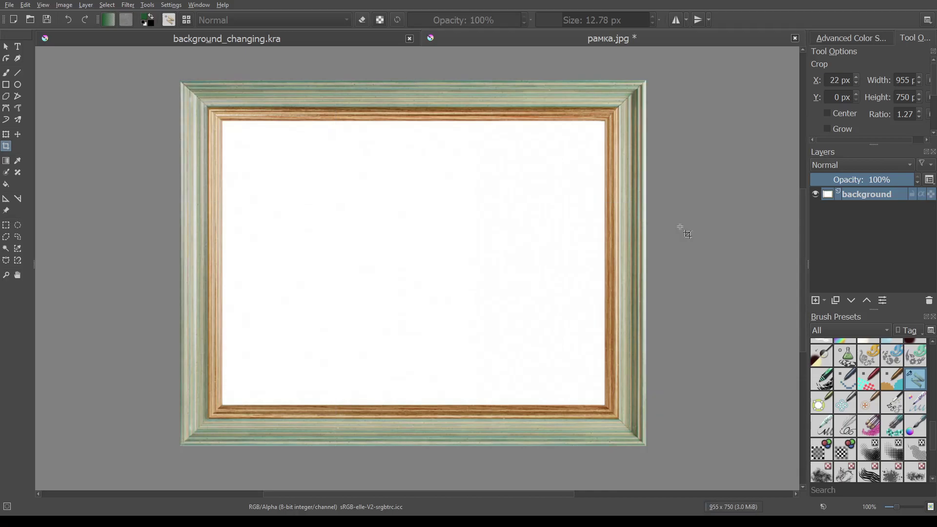
Rename the frame image's layer to рамка.
{"action": "double_click", "coordinate": [862, 195]}
{"action": "type", "text": "ра"}
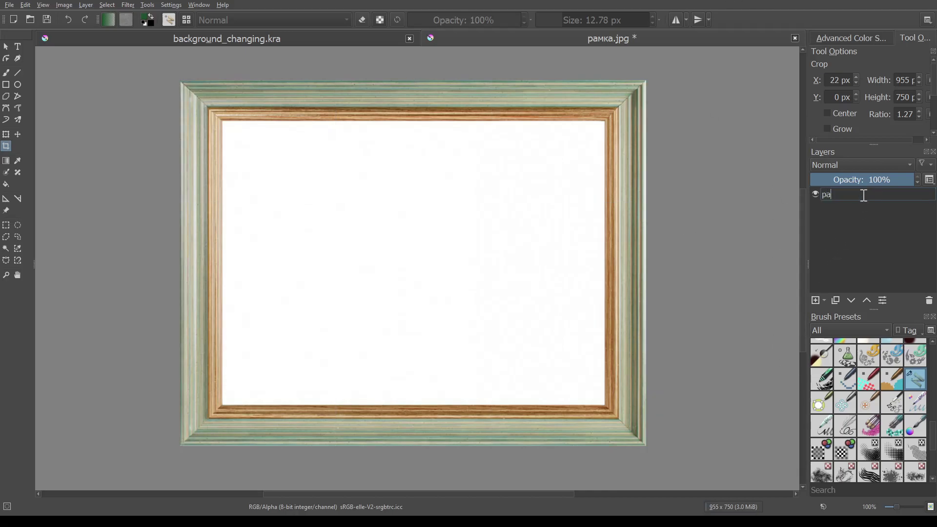
{"action": "type", "text": "мка"}
{"action": "key", "text": "Return"}
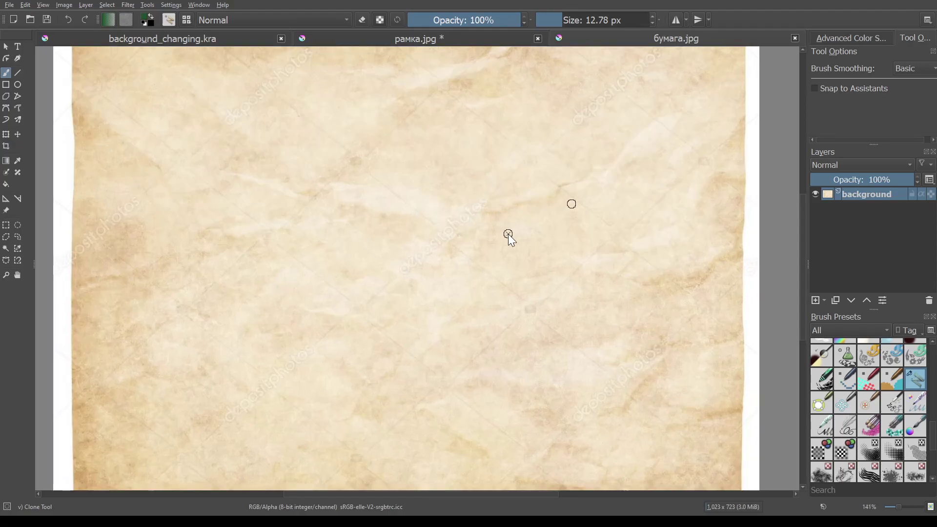
Inspect the бумага.jpg paper texture and its watermarks, briefly switching to the Crop tool.
{"action": "scroll", "coordinate": [508, 233], "scroll_direction": "up", "scroll_amount": 2}
{"action": "scroll", "coordinate": [493, 232], "scroll_direction": "down", "scroll_amount": 6}
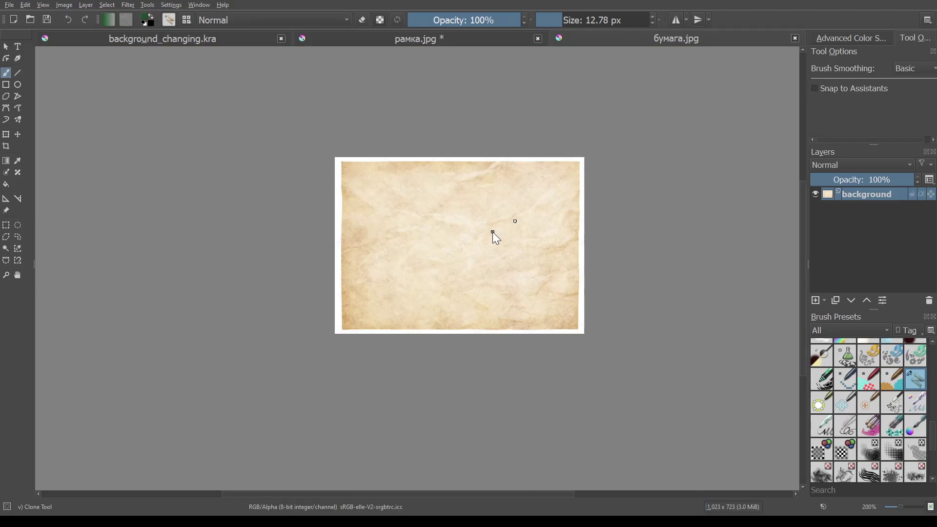
{"action": "scroll", "coordinate": [468, 239], "scroll_direction": "up", "scroll_amount": 4}
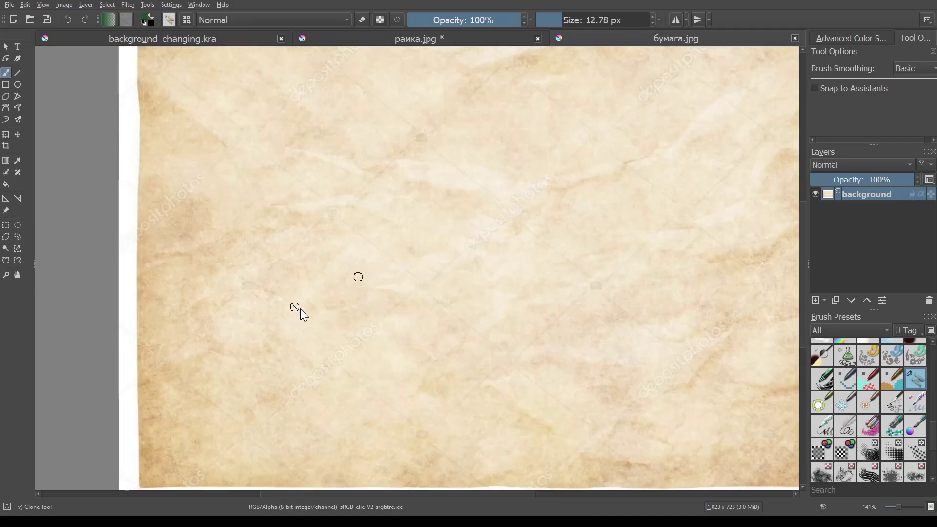
{"action": "scroll", "coordinate": [342, 322], "scroll_direction": "down", "scroll_amount": 2}
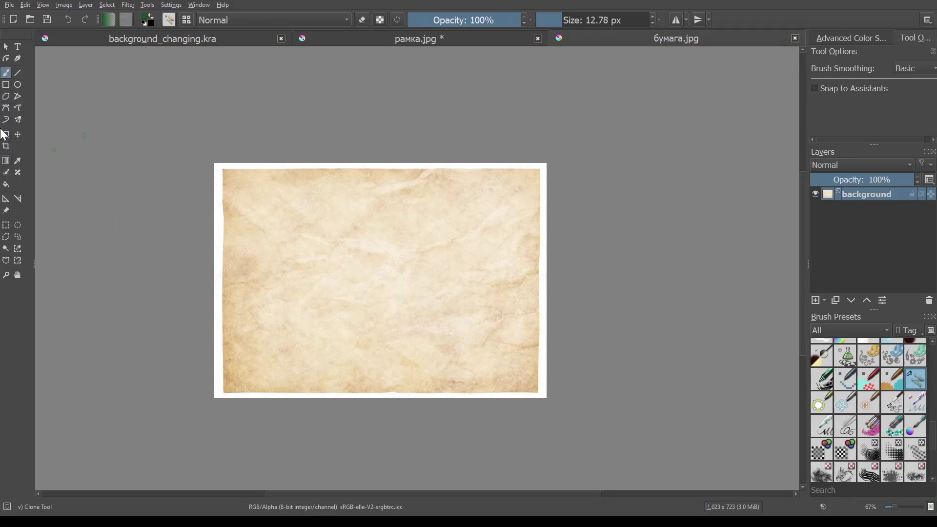
{"action": "left_click", "coordinate": [6, 146]}
{"action": "scroll", "coordinate": [236, 314], "scroll_direction": "up", "scroll_amount": 2}
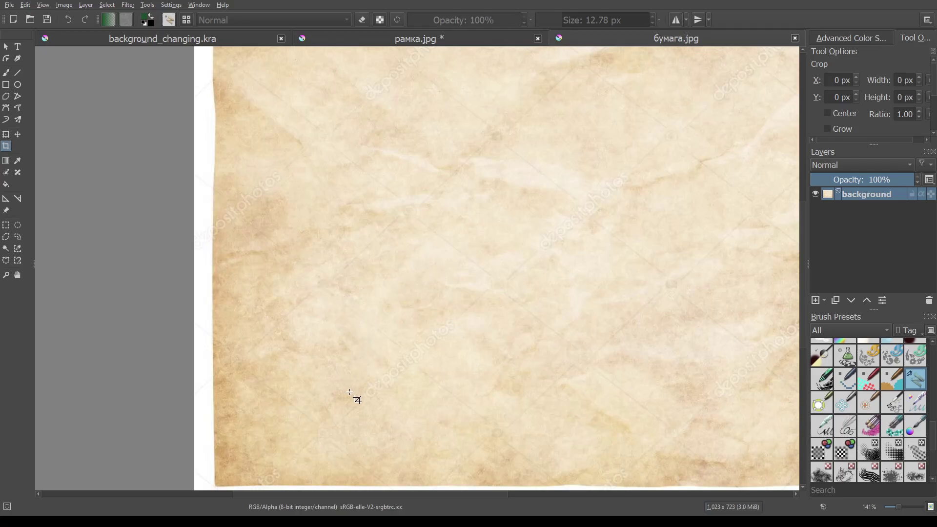
{"action": "scroll", "coordinate": [352, 393], "scroll_direction": "down", "scroll_amount": 1}
{"action": "scroll", "coordinate": [362, 418], "scroll_direction": "down", "scroll_amount": 1}
{"action": "scroll", "coordinate": [358, 414], "scroll_direction": "up", "scroll_amount": 2}
{"action": "scroll", "coordinate": [359, 414], "scroll_direction": "up", "scroll_amount": 1}
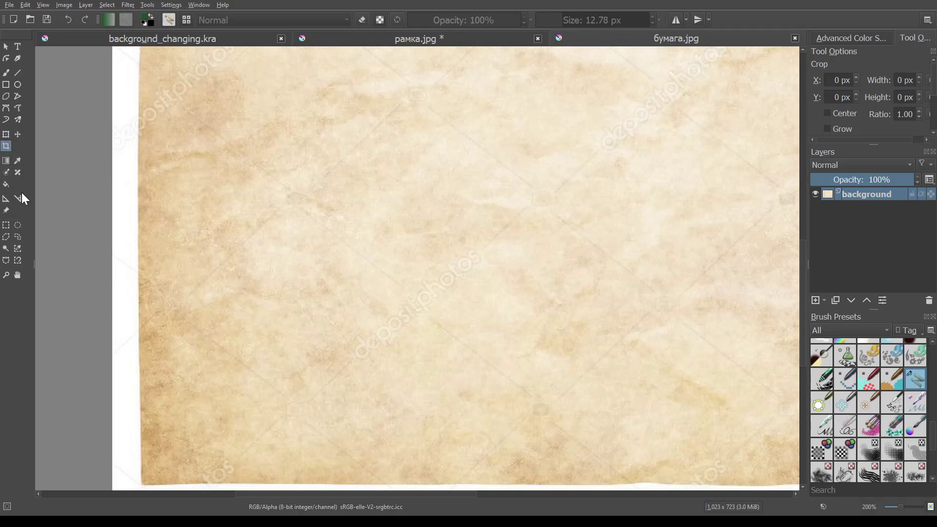
Set the Clone brush to 32.88 px and clone clean paper over the first watermark.
{"action": "left_click", "coordinate": [6, 73]}
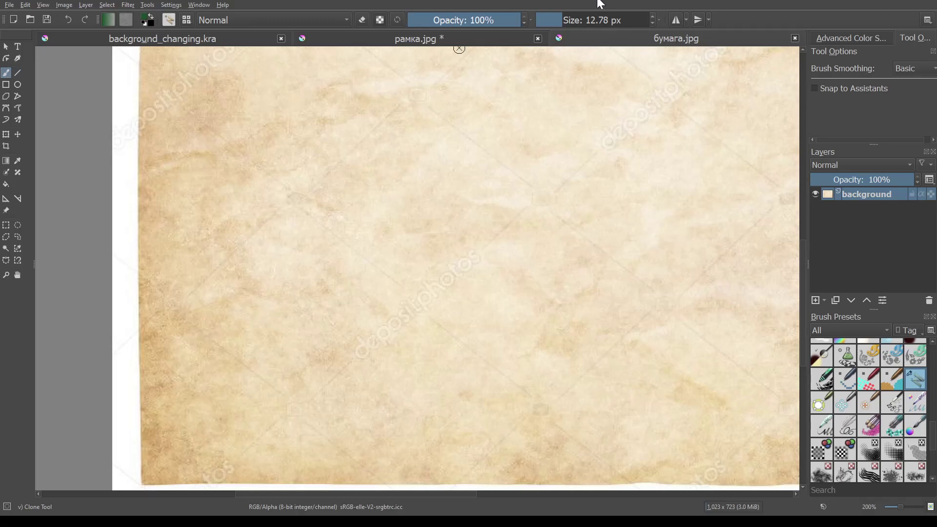
{"action": "left_click_drag", "start_coordinate": [569, 18], "coordinate": [578, 18]}
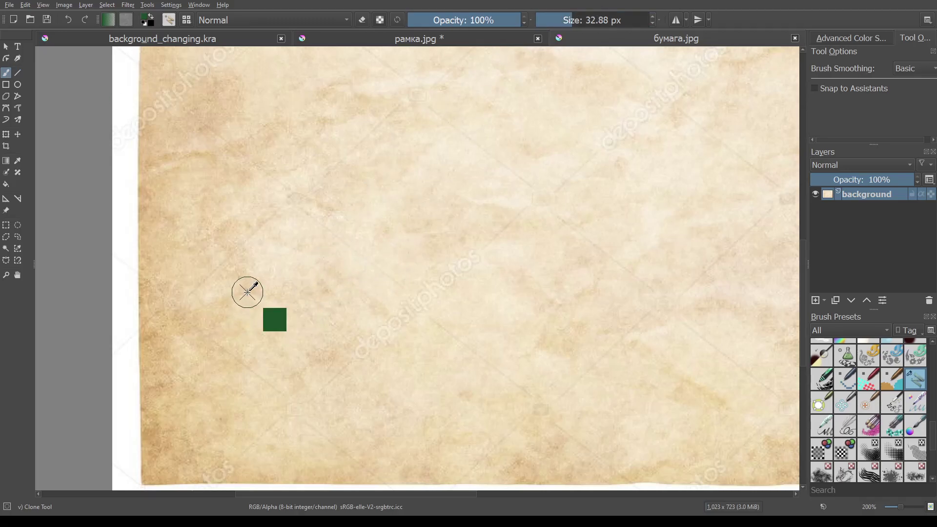
{"action": "left_click", "coordinate": [247, 290], "text": "ctrl"}
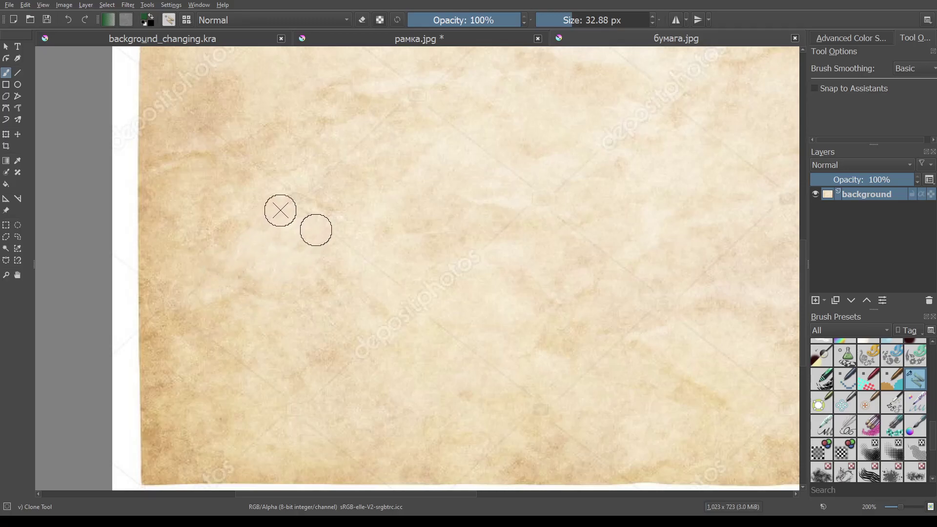
{"action": "left_click", "coordinate": [290, 241]}
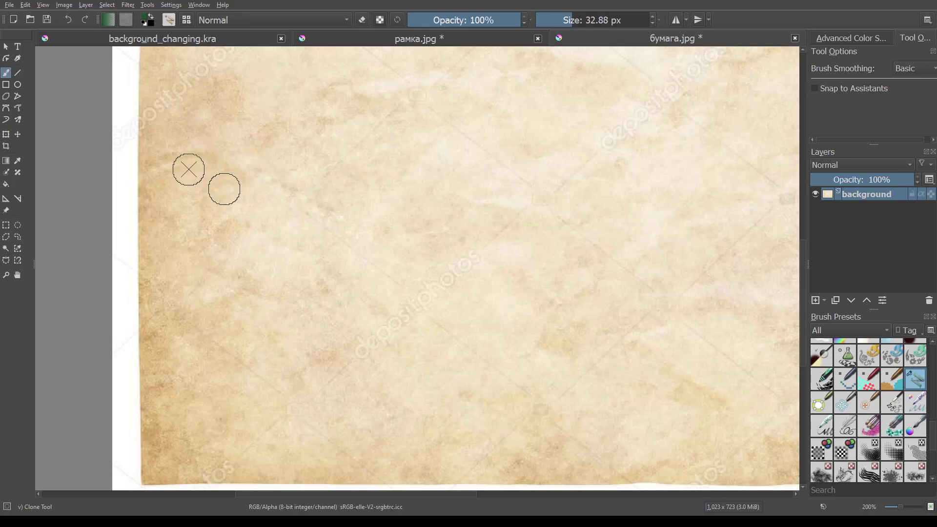
Pick new clone sources and paint paper texture over the left-side watermark.
{"action": "left_click", "coordinate": [185, 178], "text": "ctrl"}
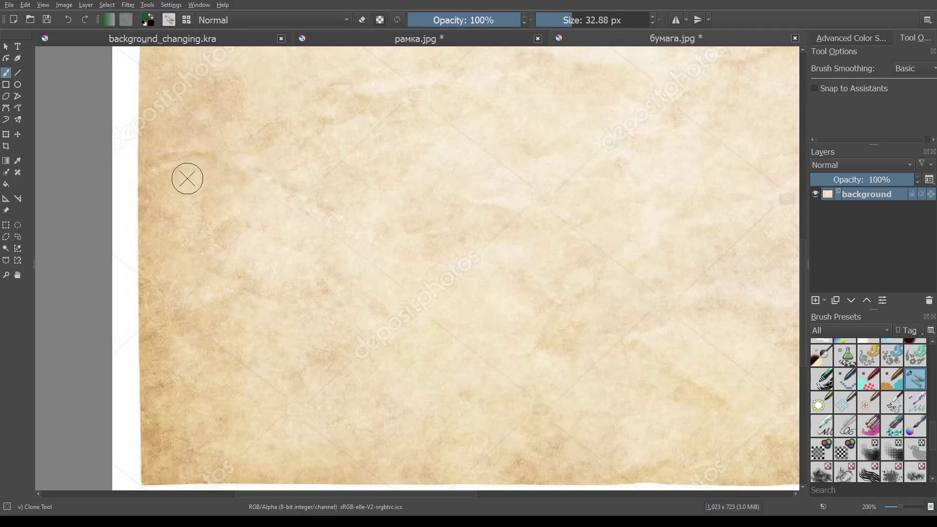
{"action": "left_click_drag", "start_coordinate": [195, 124], "coordinate": [221, 146]}
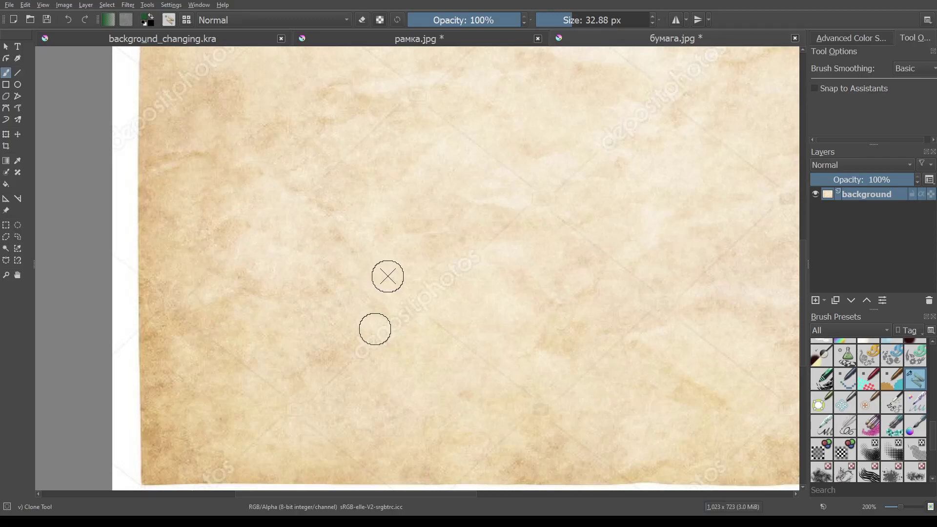
{"action": "left_click", "coordinate": [324, 180], "text": "ctrl"}
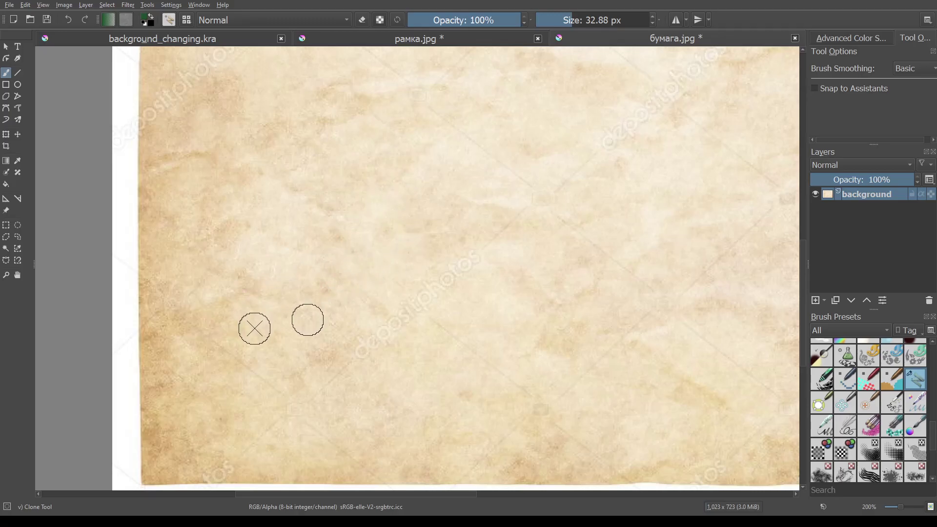
{"action": "left_click", "coordinate": [253, 327], "text": "ctrl"}
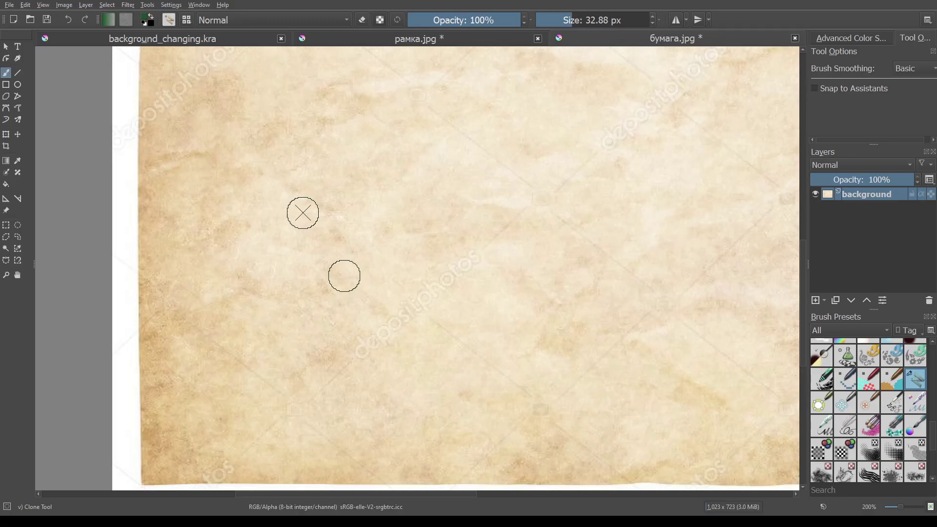
{"action": "left_click", "coordinate": [316, 443], "text": "ctrl"}
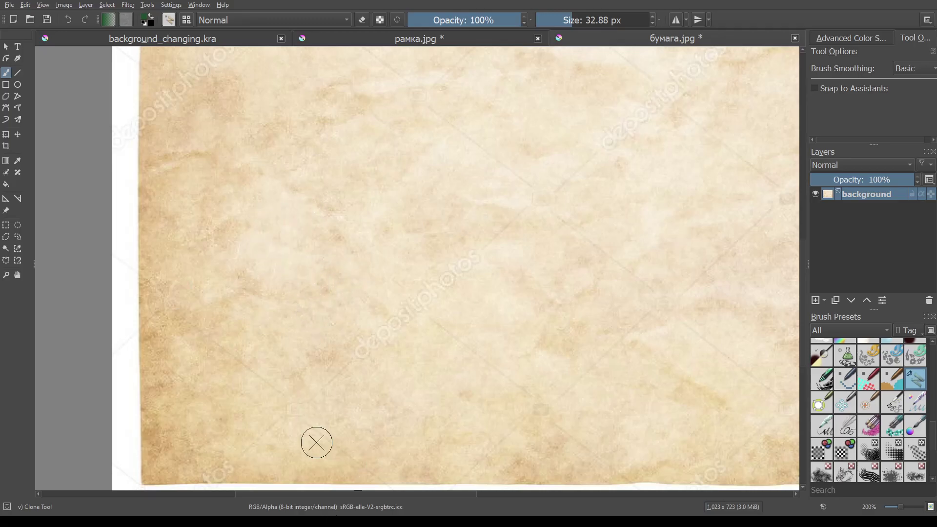